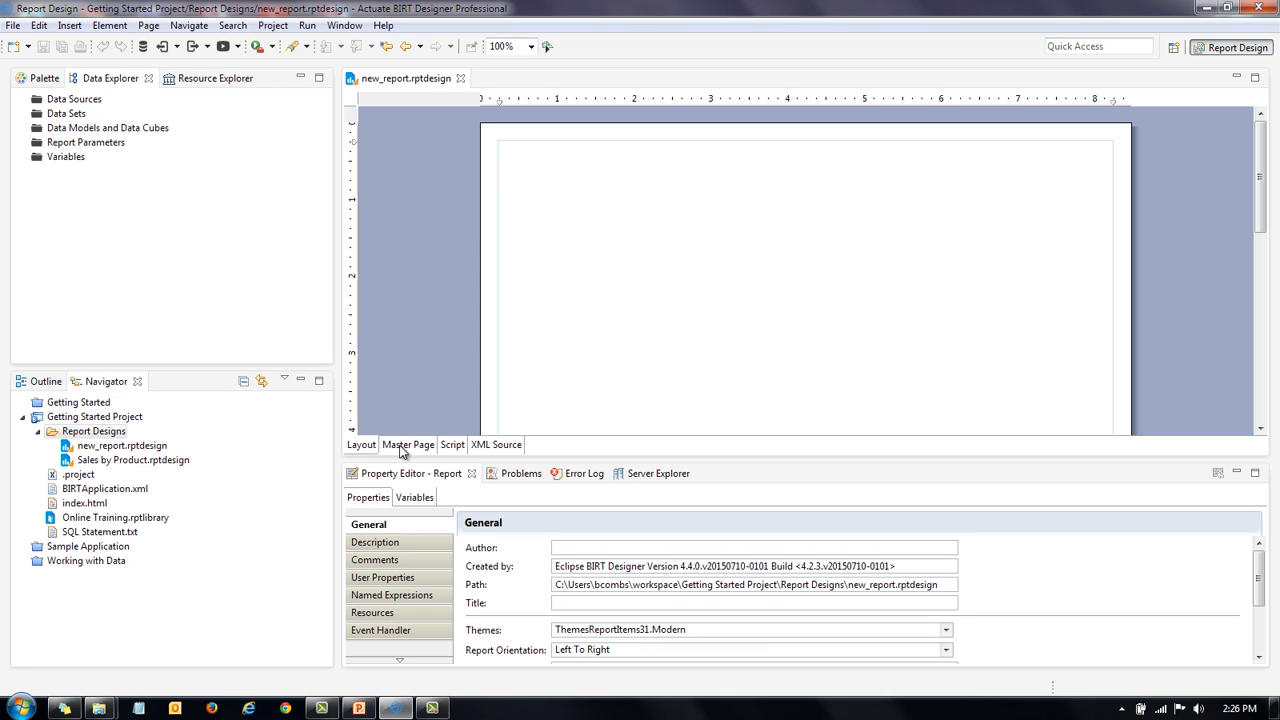
# Look through the new report's master page, script and XML source views, and return to its layout.
pyautogui.click(405, 444)
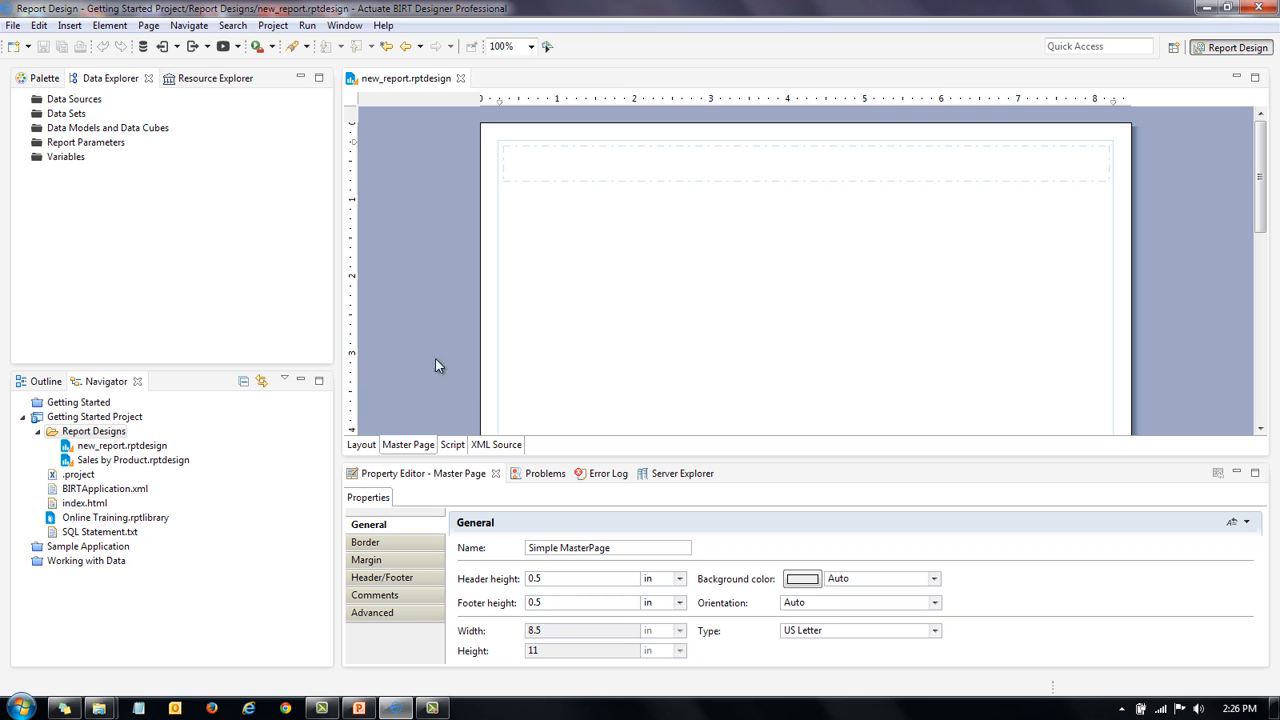
pyautogui.click(451, 445)
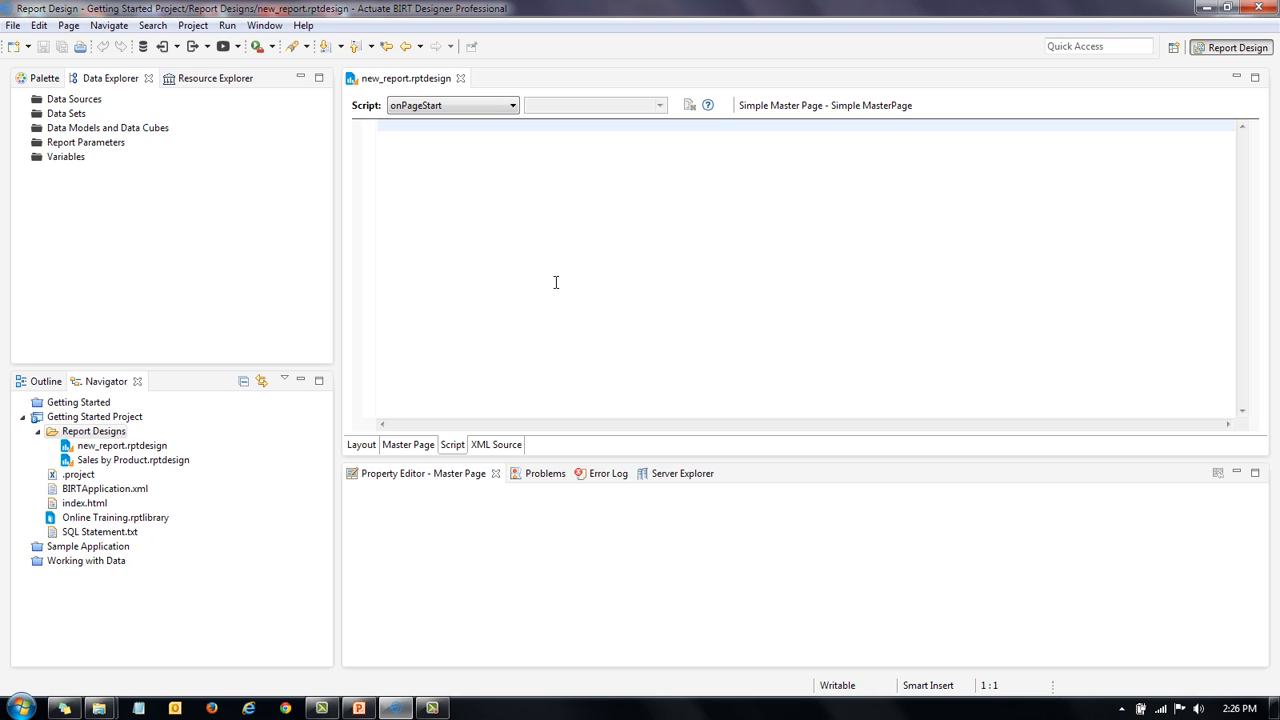
pyautogui.click(487, 446)
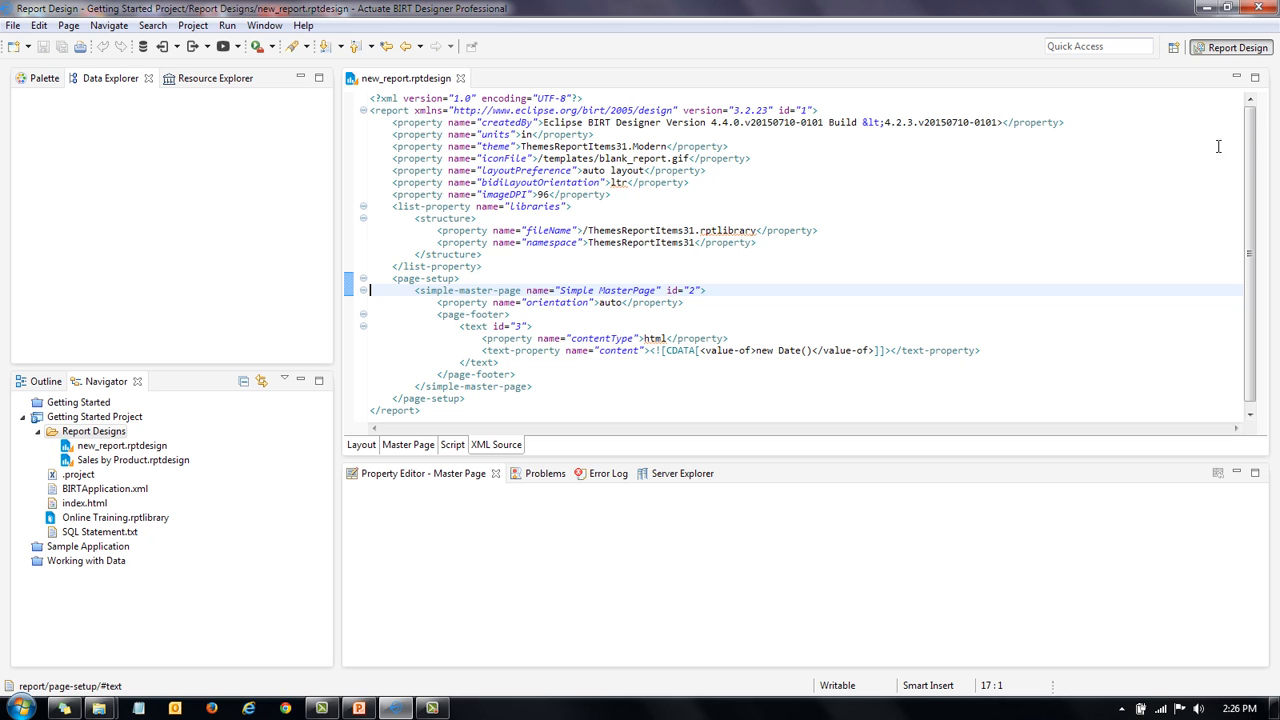
pyautogui.scroll(-1, 1236, 150)
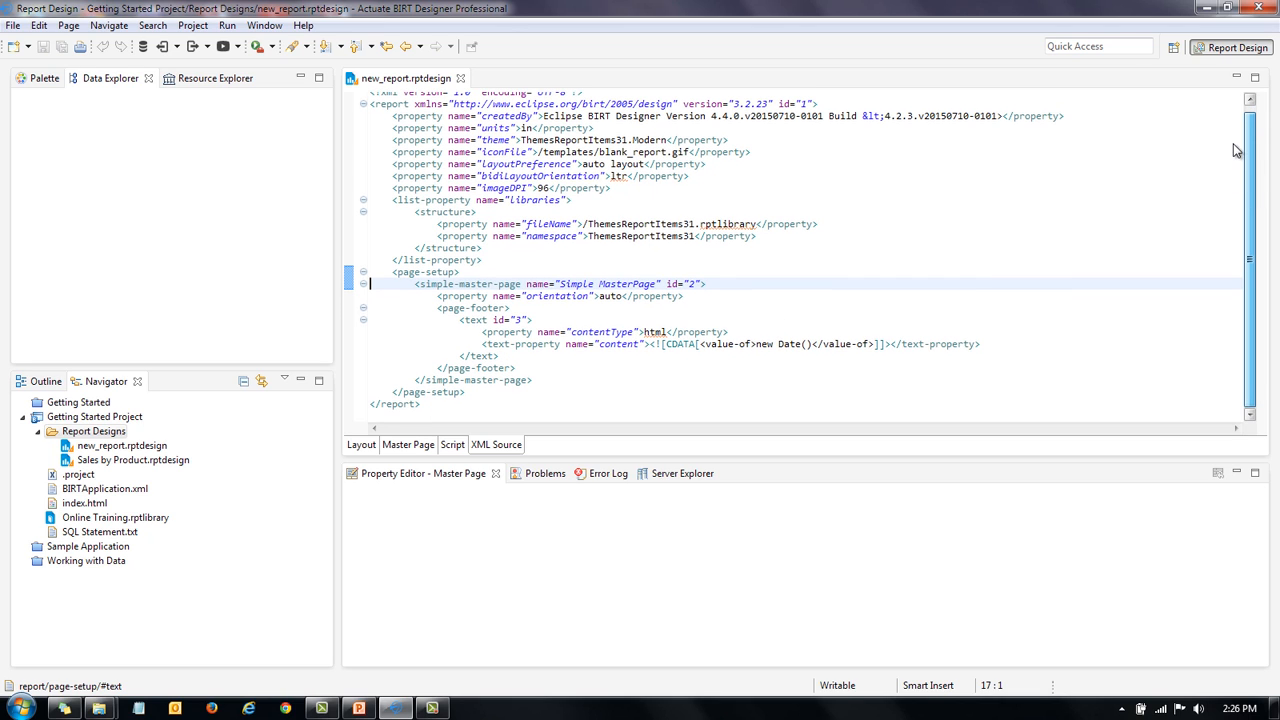
pyautogui.scroll(1, 1233, 150)
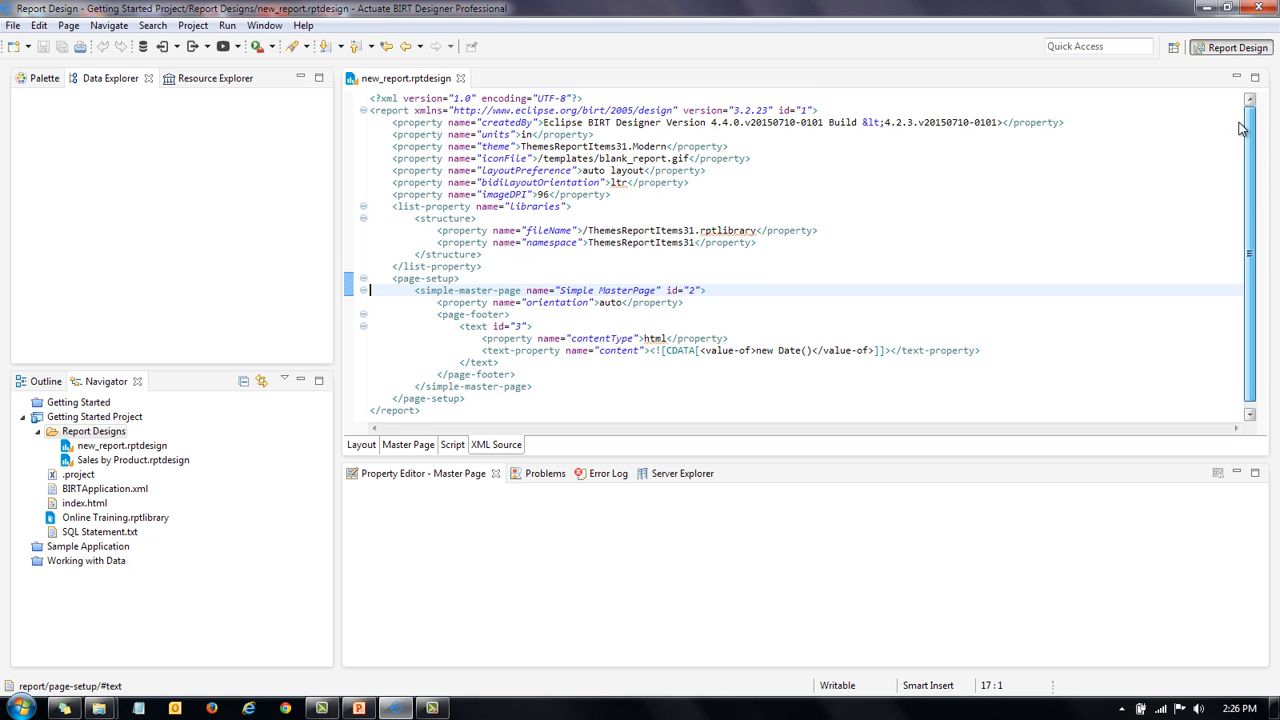
pyautogui.click(361, 445)
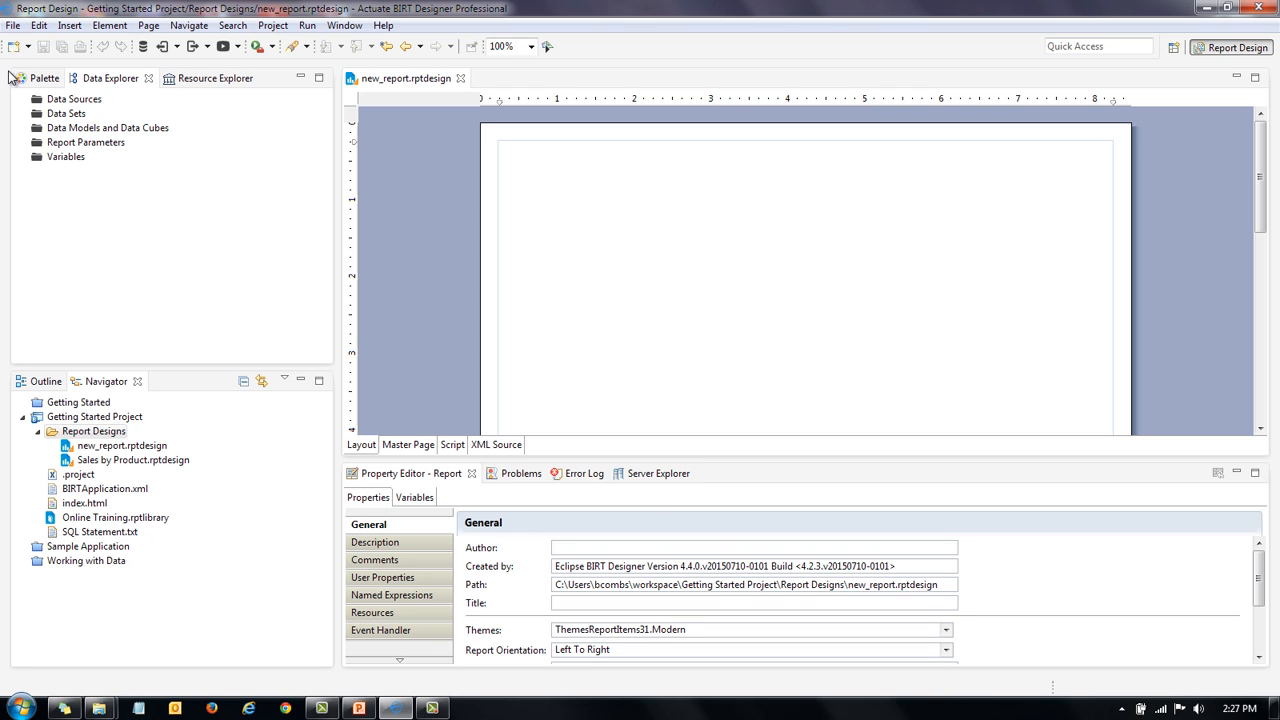
# Review the palette's report items, the data and resource explorers, and the report outline, returning to the project navigator.
pyautogui.click(40, 80)
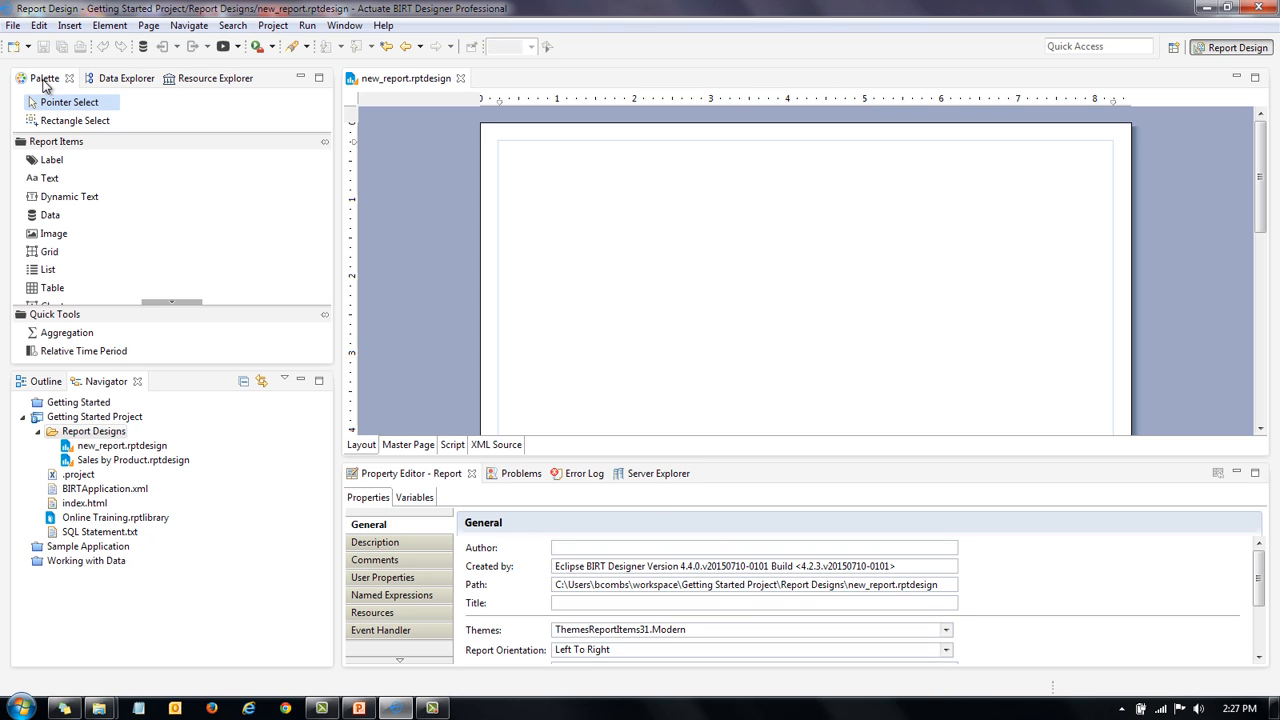
pyautogui.click(176, 303)
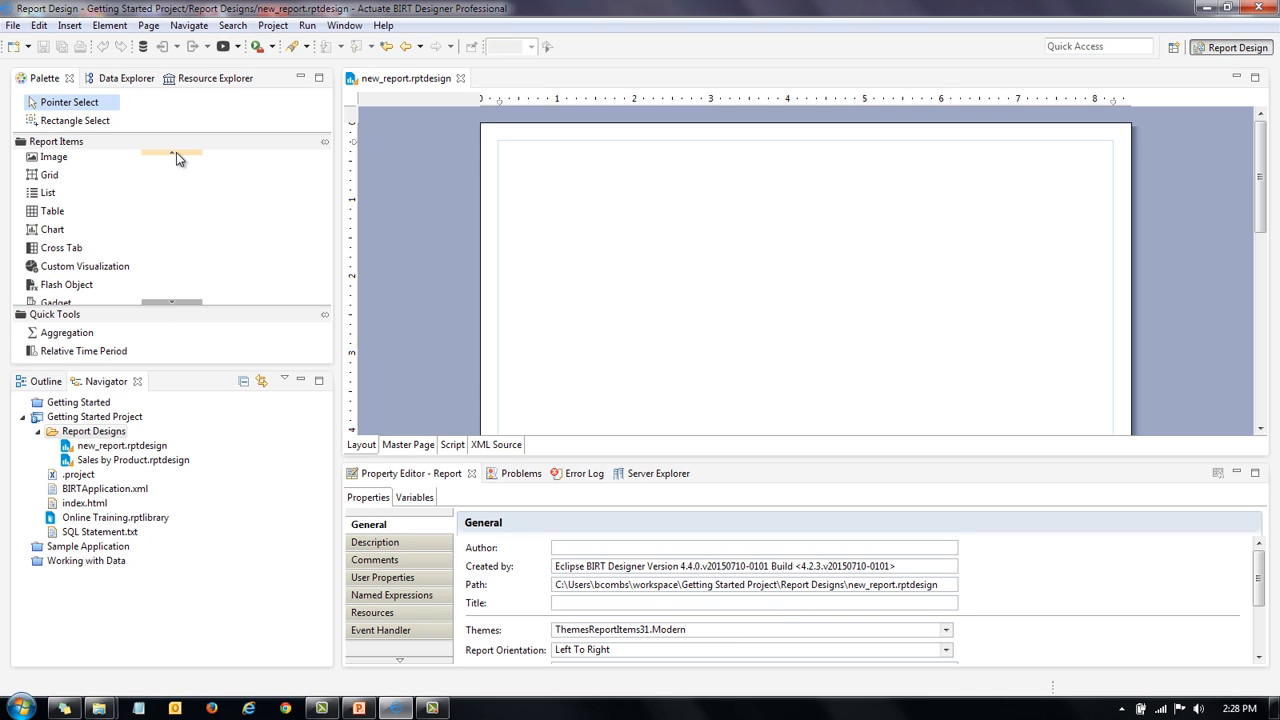
pyautogui.click(138, 78)
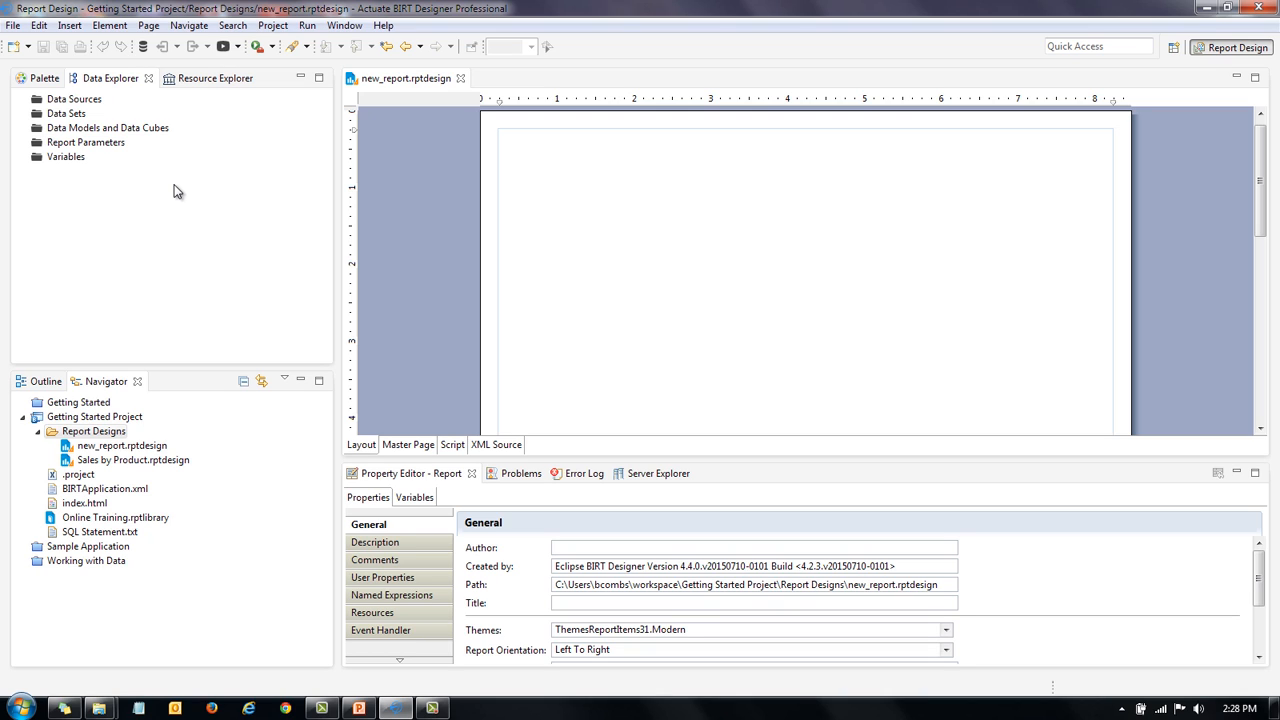
pyautogui.click(216, 79)
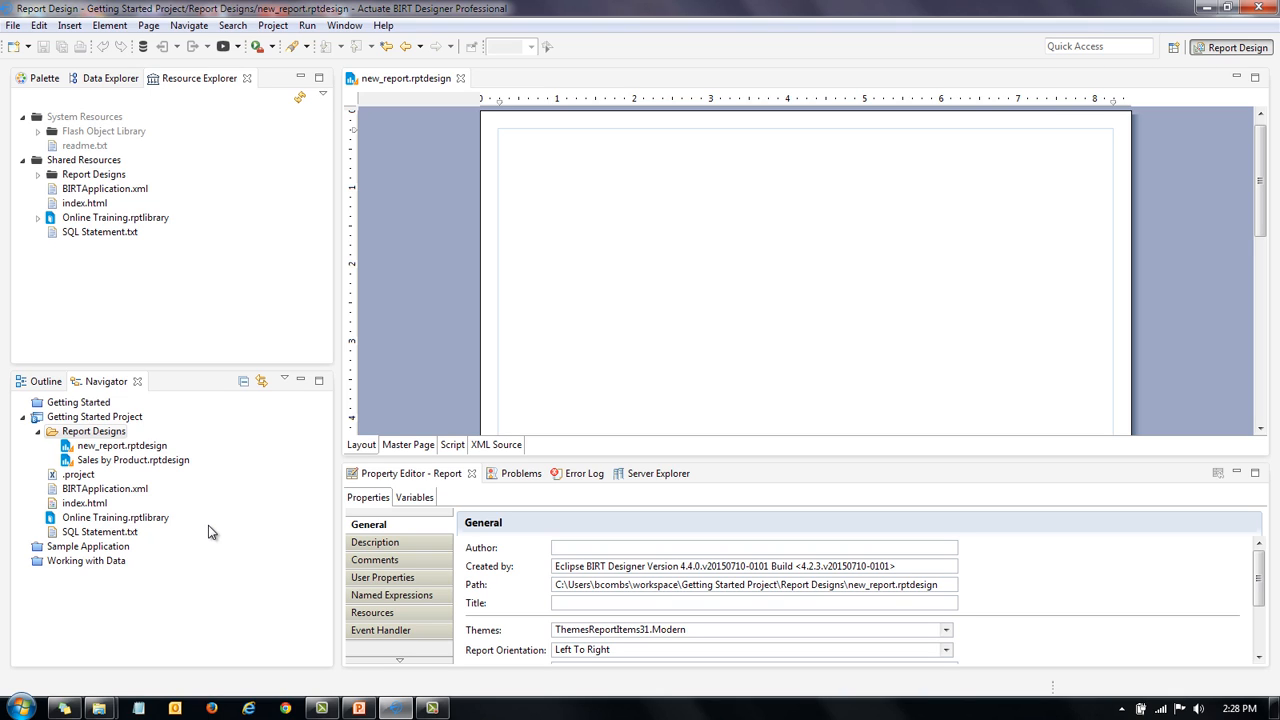
pyautogui.click(42, 384)
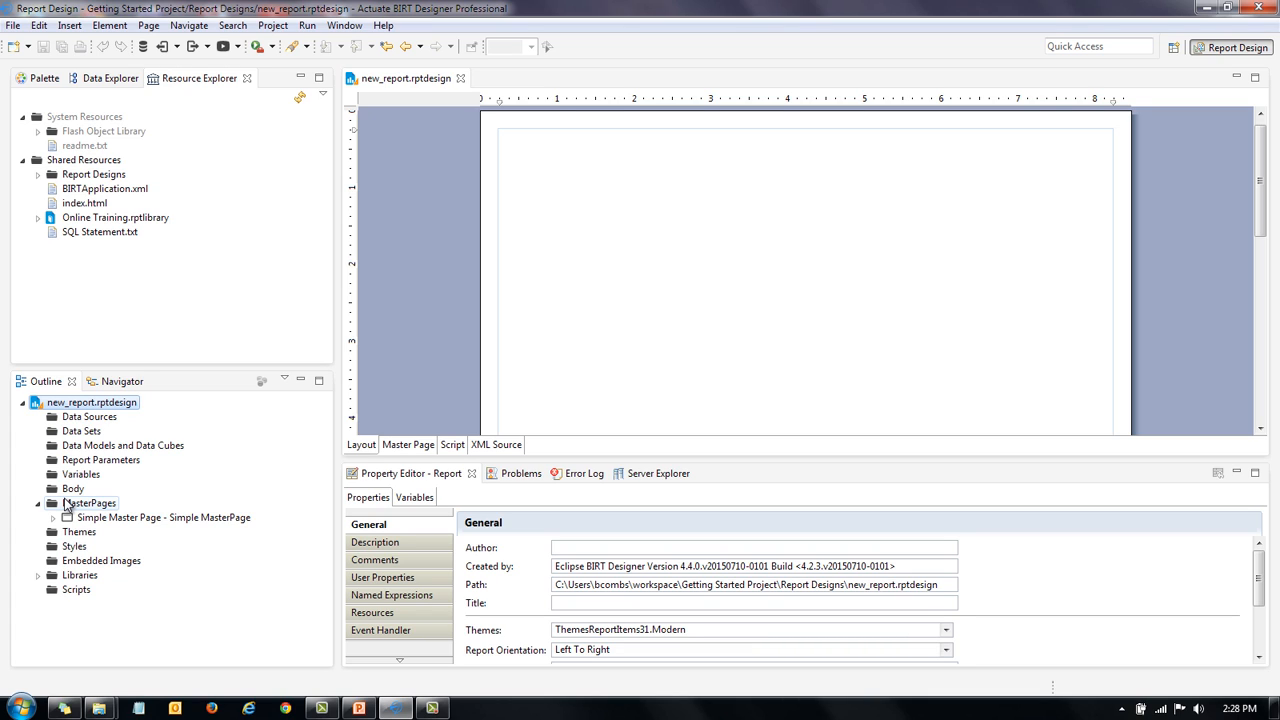
pyautogui.click(124, 386)
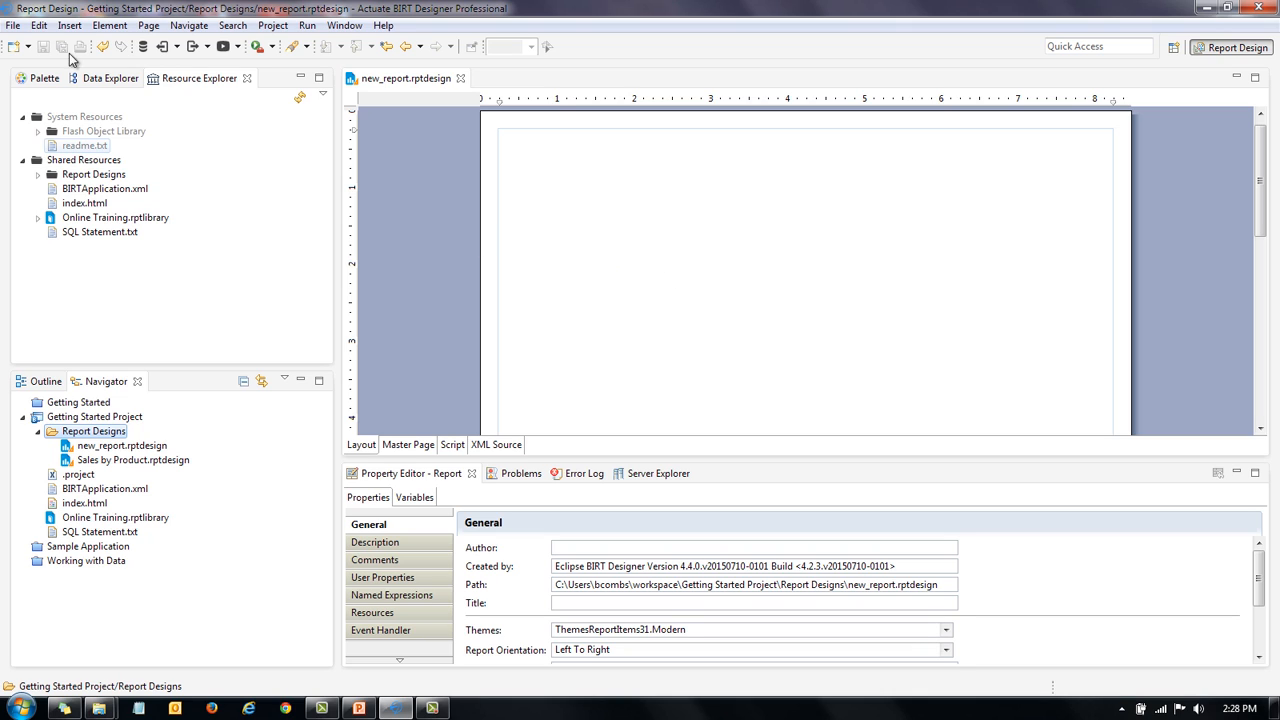
# Create a new data source of type Classic Models Inc. Sample Database, keeping the name Data Source.
pyautogui.click(98, 80)
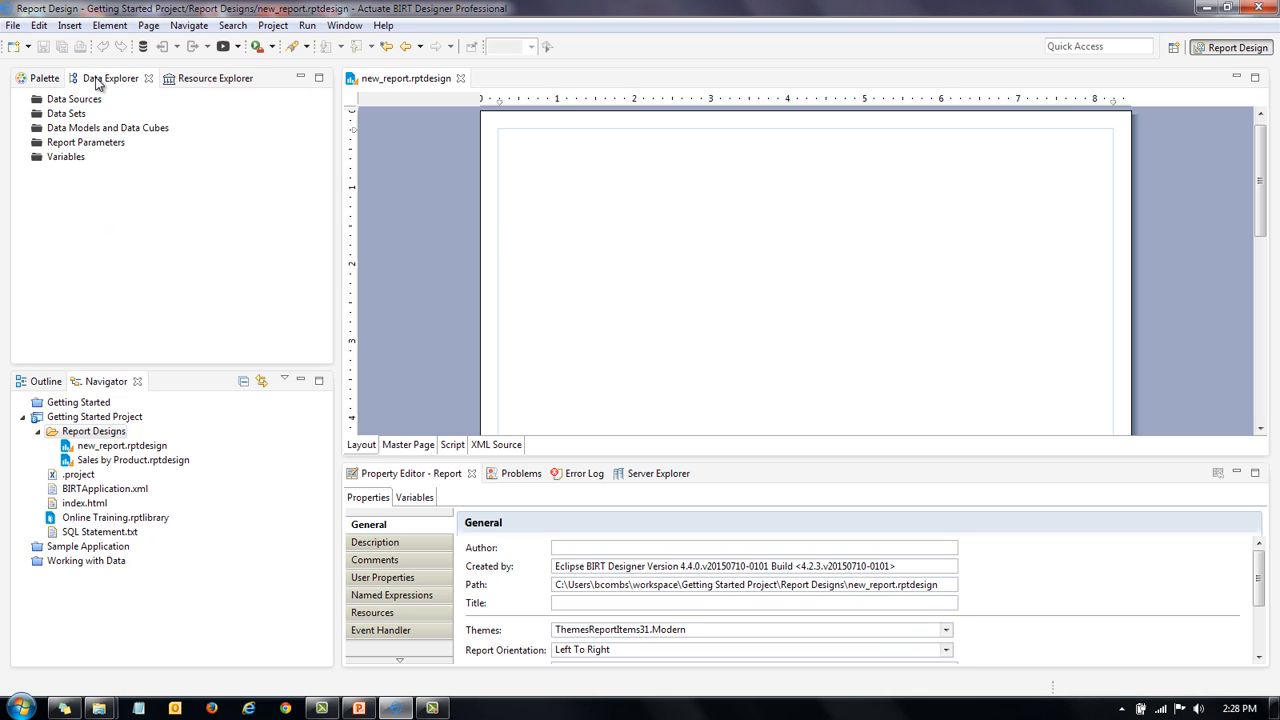
pyautogui.click(84, 100)
pyautogui.rightClick(82, 100)
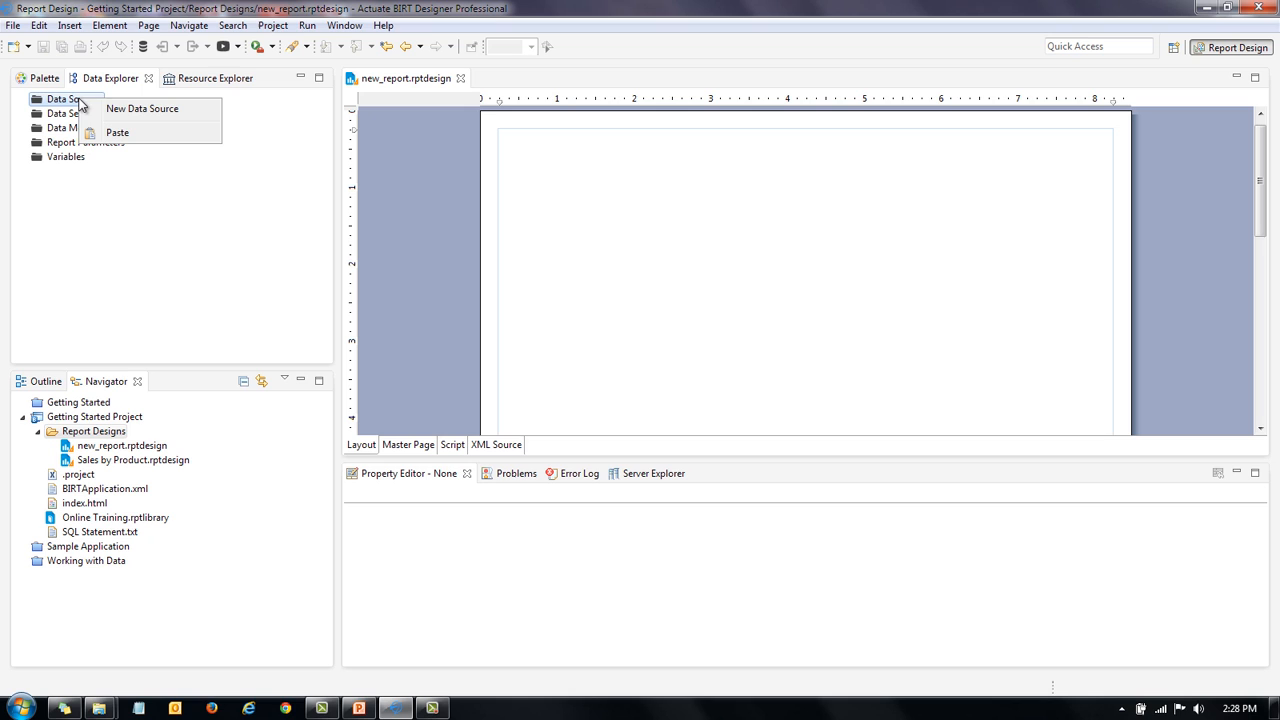
pyautogui.click(148, 110)
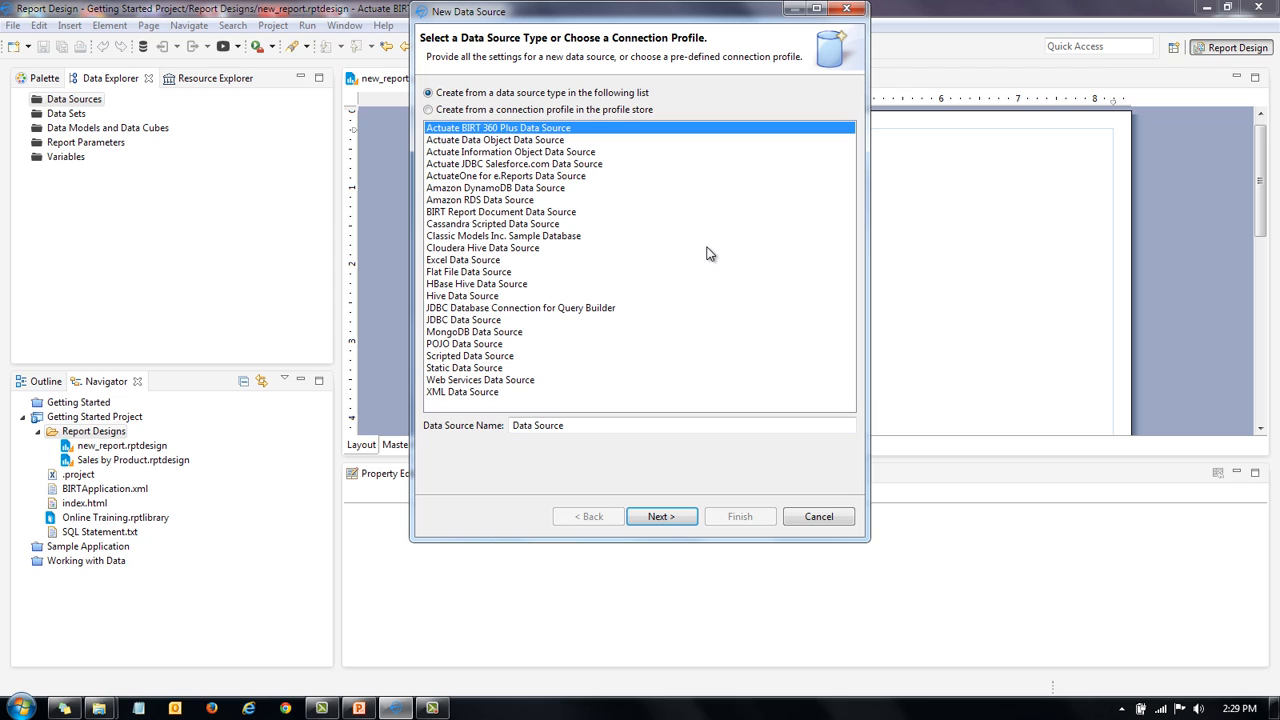
pyautogui.click(444, 237)
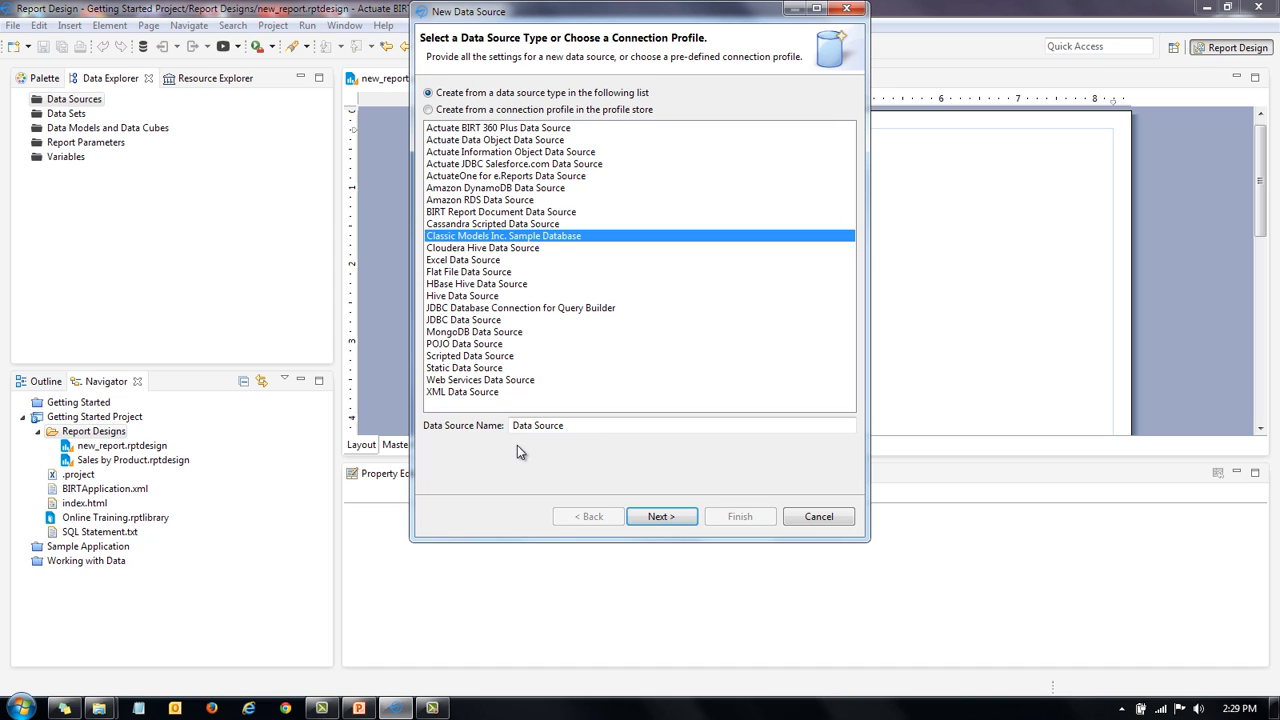
pyautogui.click(668, 516)
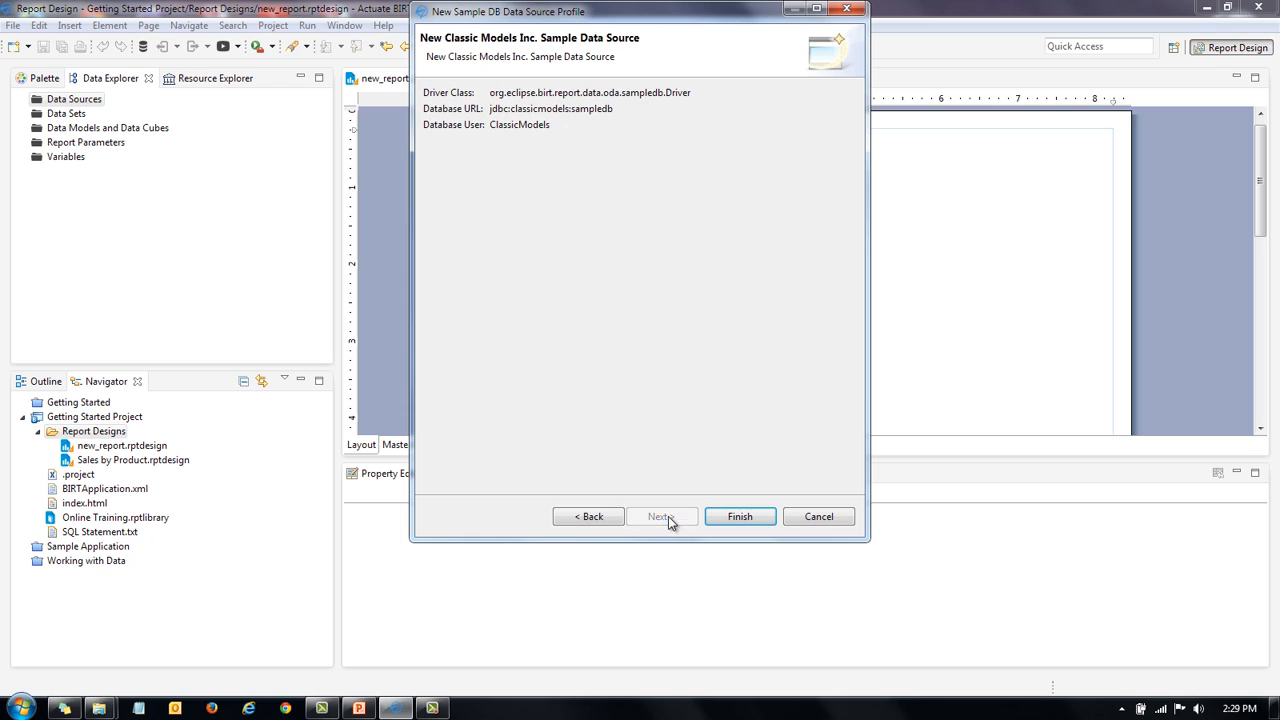
pyautogui.click(754, 528)
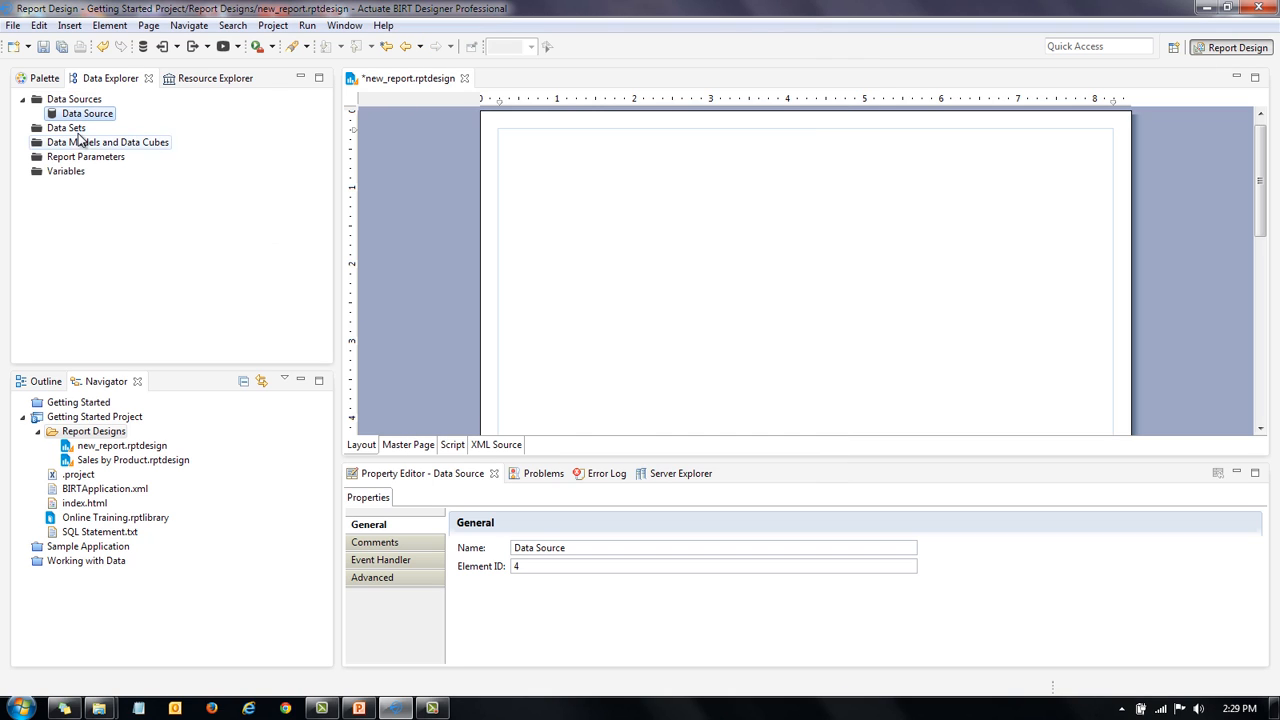
# Create an SQL Select Query data set on Data Source with the query "select * from CLASSICMODELS.EMPLOYEES", keeping the name Data Set.
pyautogui.rightClick(78, 134)
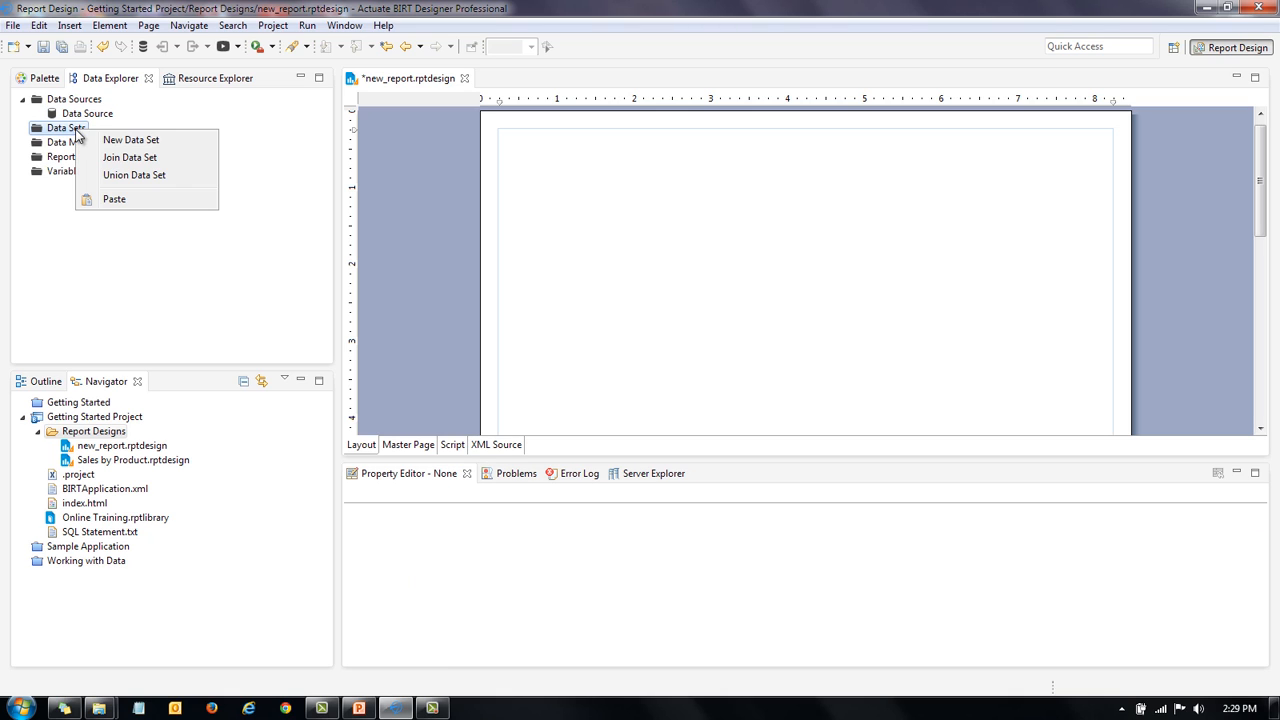
pyautogui.click(157, 141)
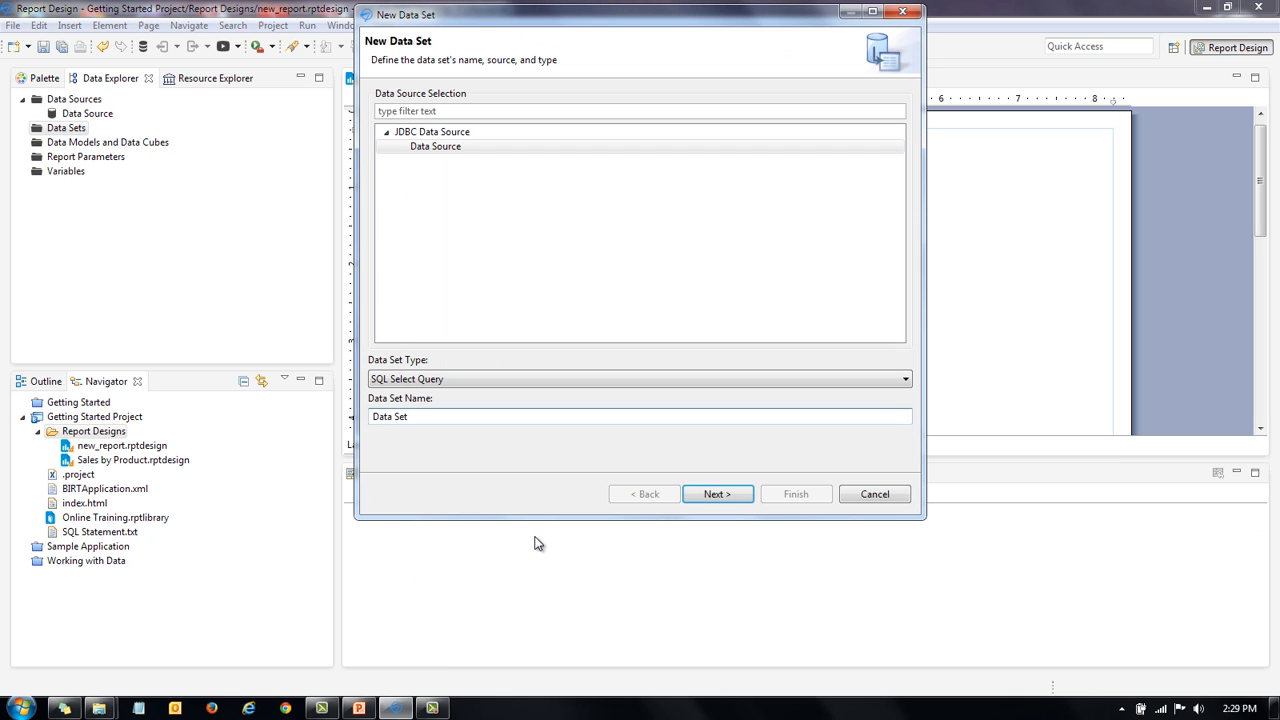
pyautogui.click(717, 494)
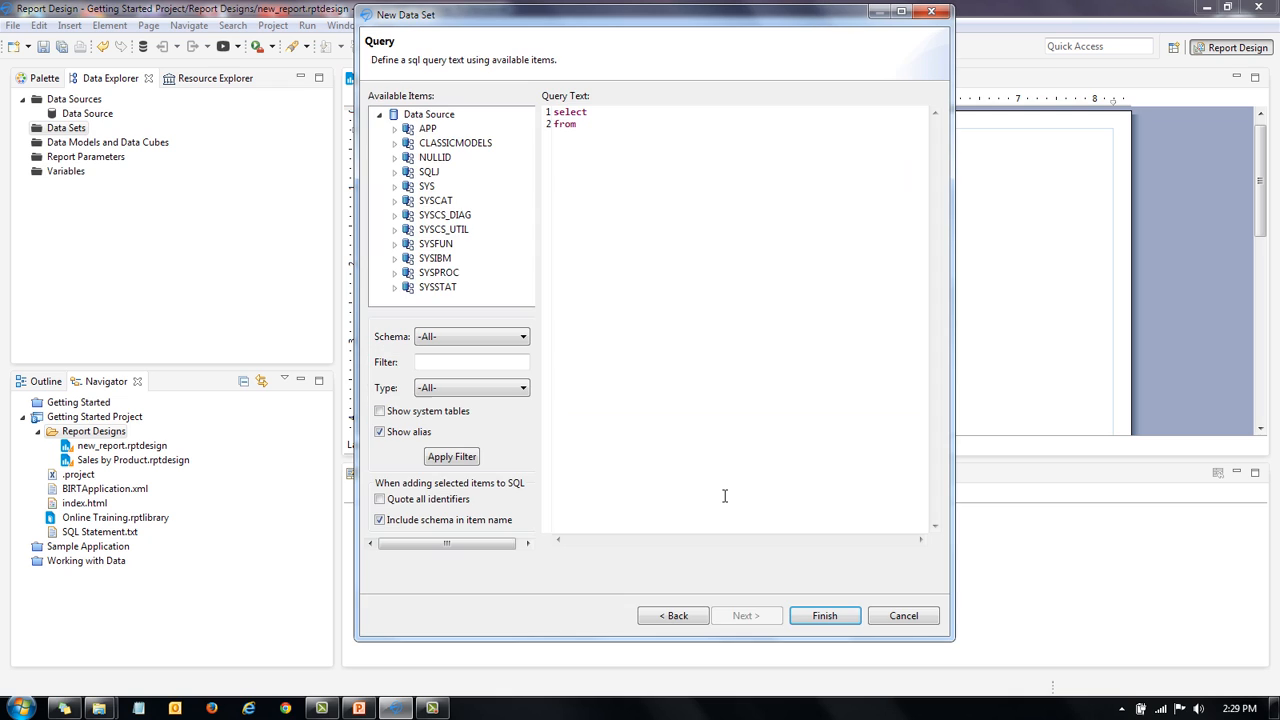
pyautogui.click(394, 143)
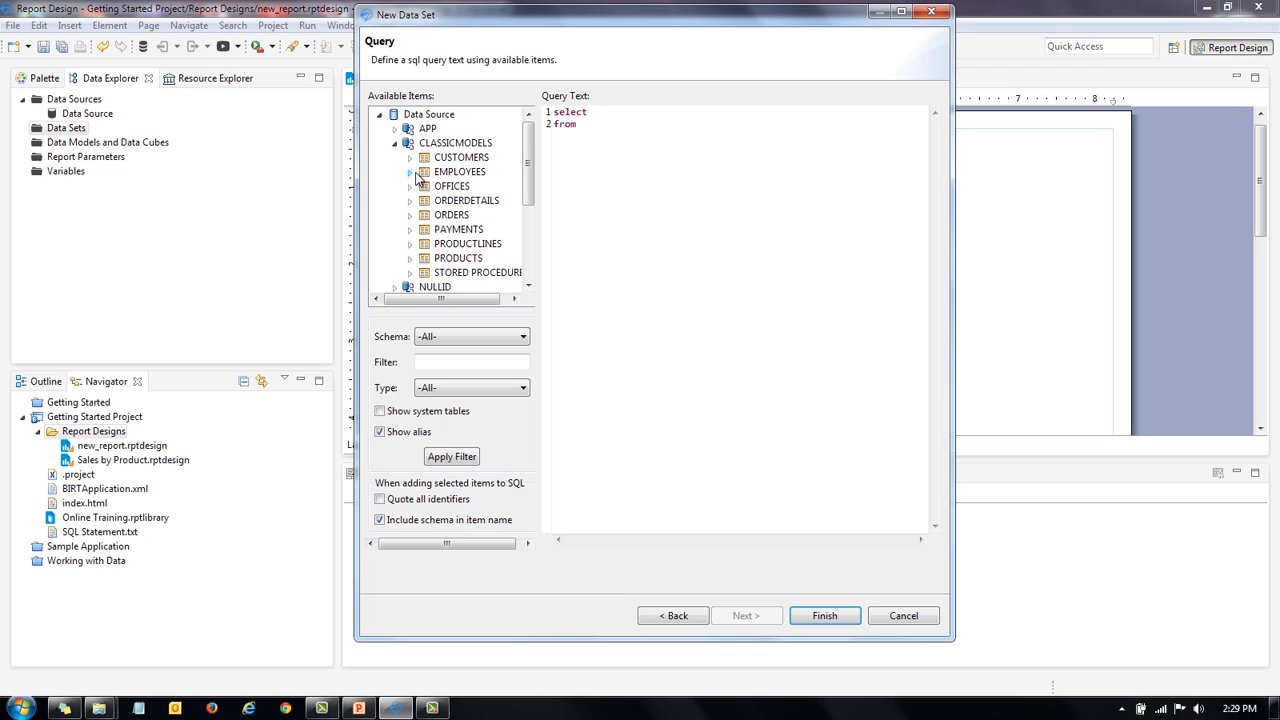
pyautogui.click(410, 172)
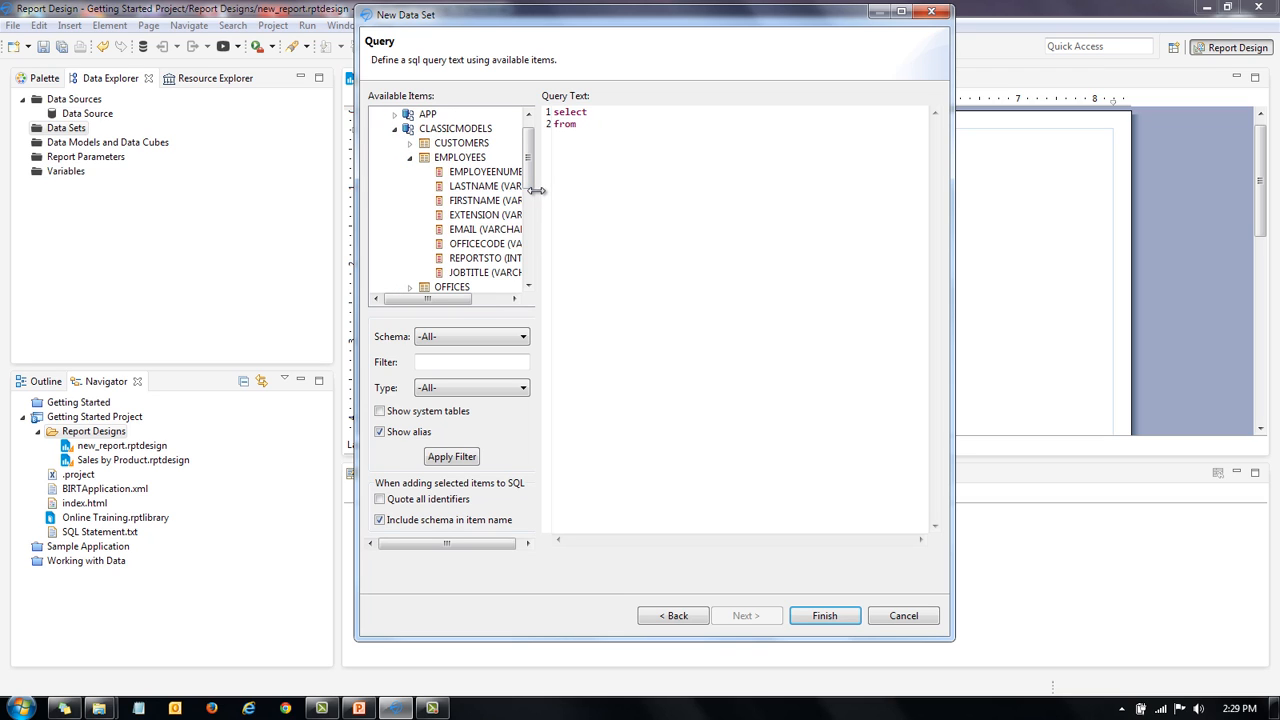
pyautogui.moveTo(537, 190); pyautogui.dragTo(570, 190)
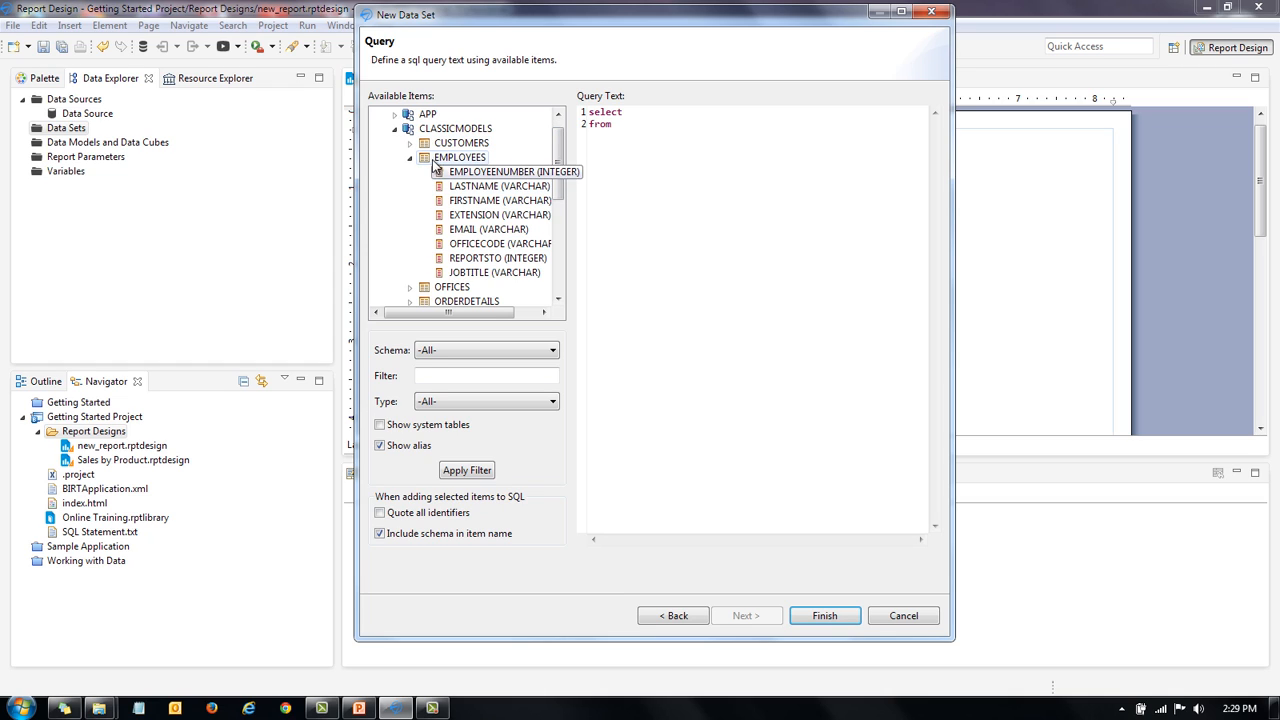
pyautogui.moveTo(440, 158); pyautogui.dragTo(678, 124)
pyautogui.click(649, 111)
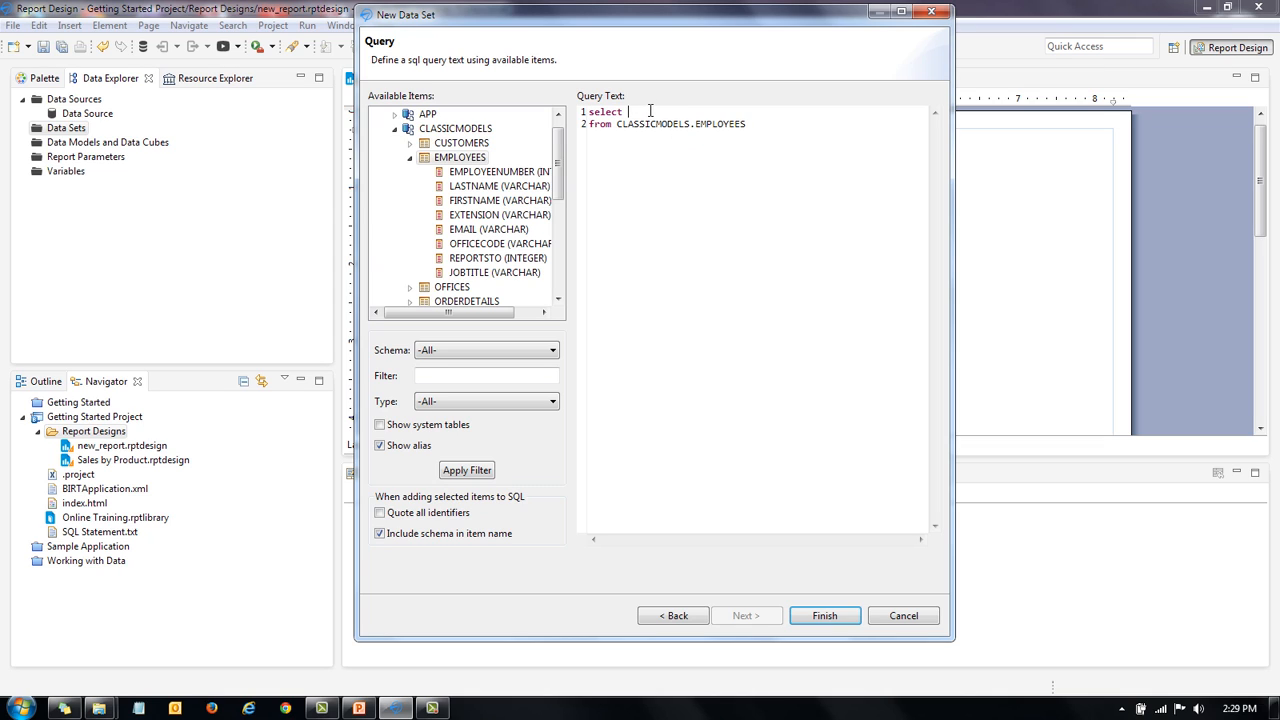
pyautogui.write('*')
pyautogui.click(843, 624)
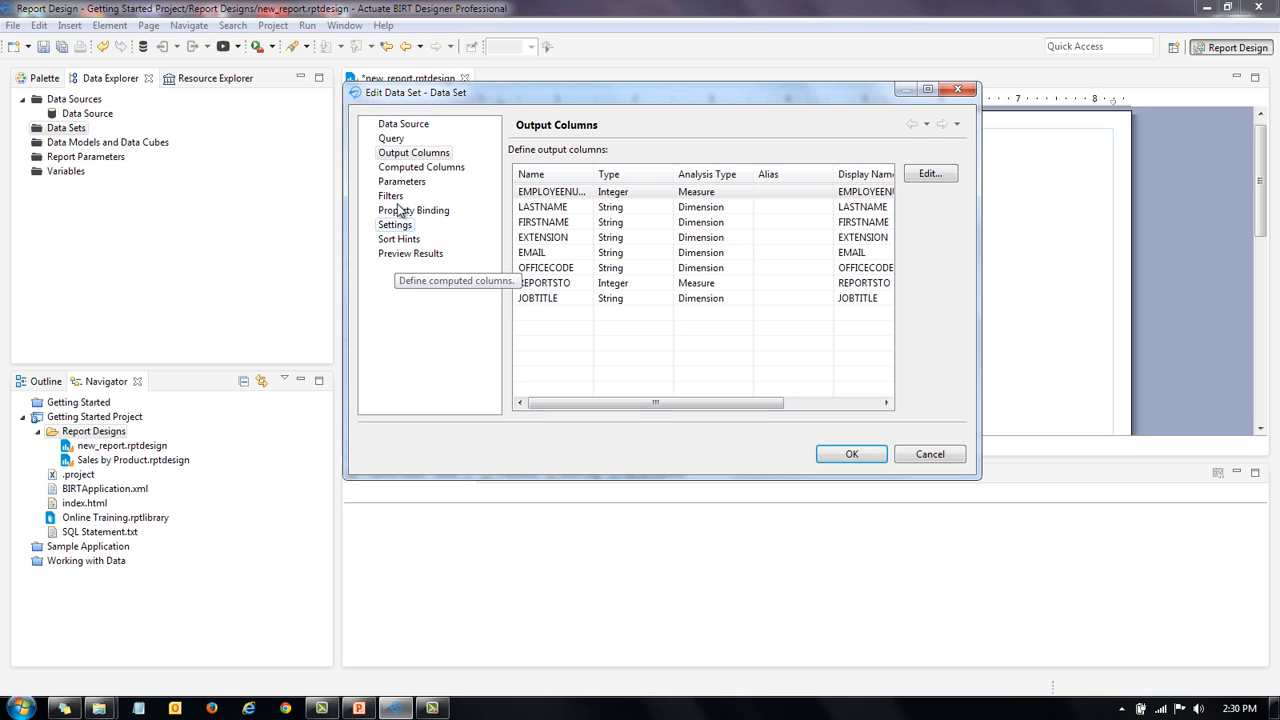
# Preview the employee data set's results and accept the data set definition.
pyautogui.click(409, 256)
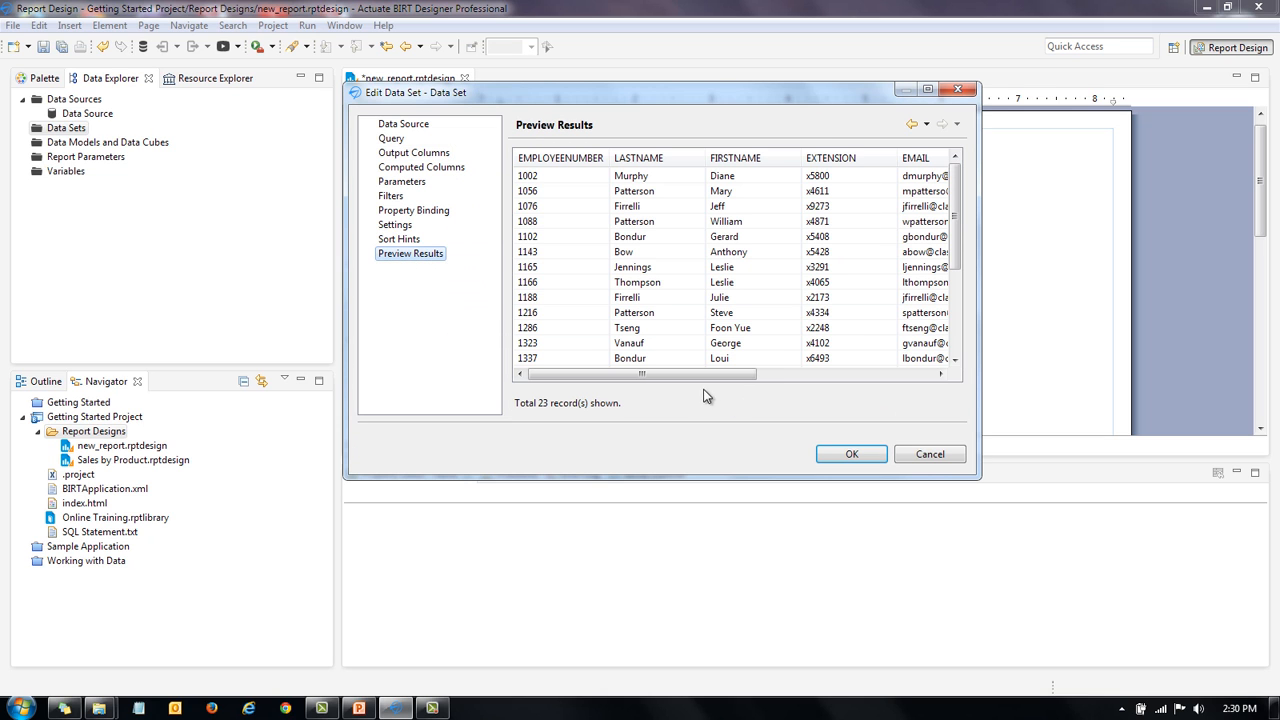
pyautogui.moveTo(734, 376); pyautogui.dragTo(700, 385)
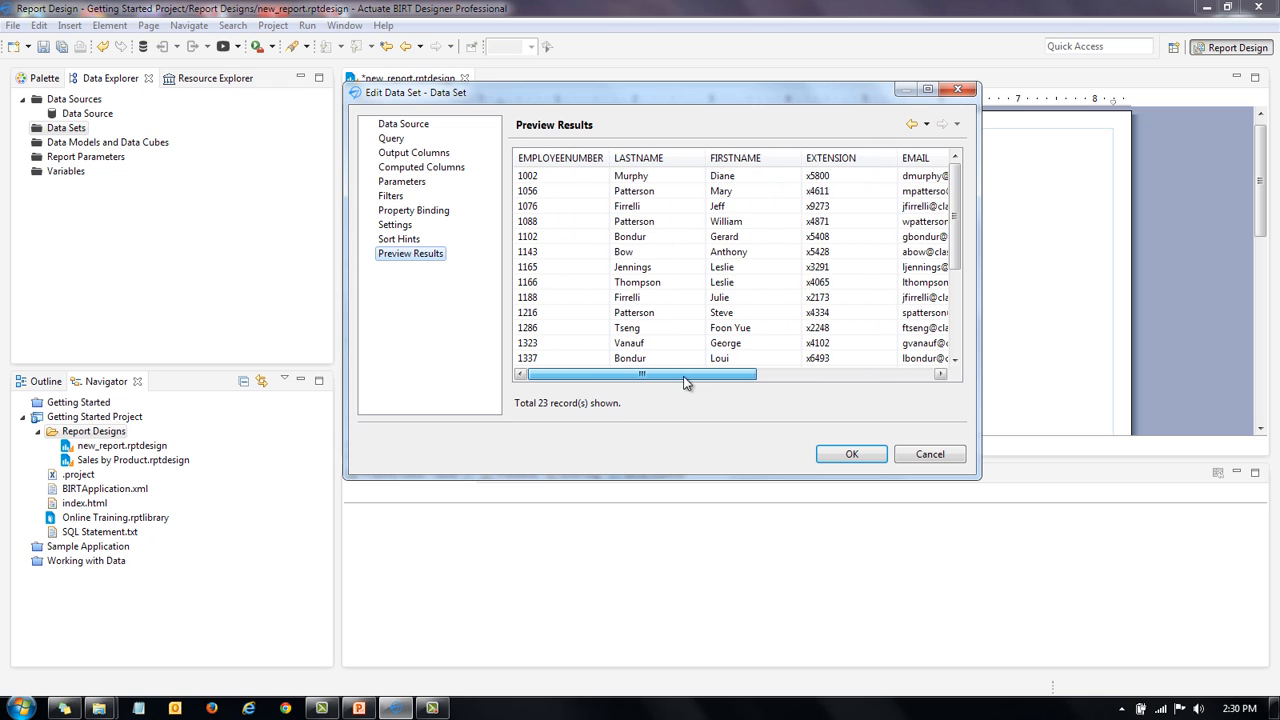
pyautogui.click(850, 455)
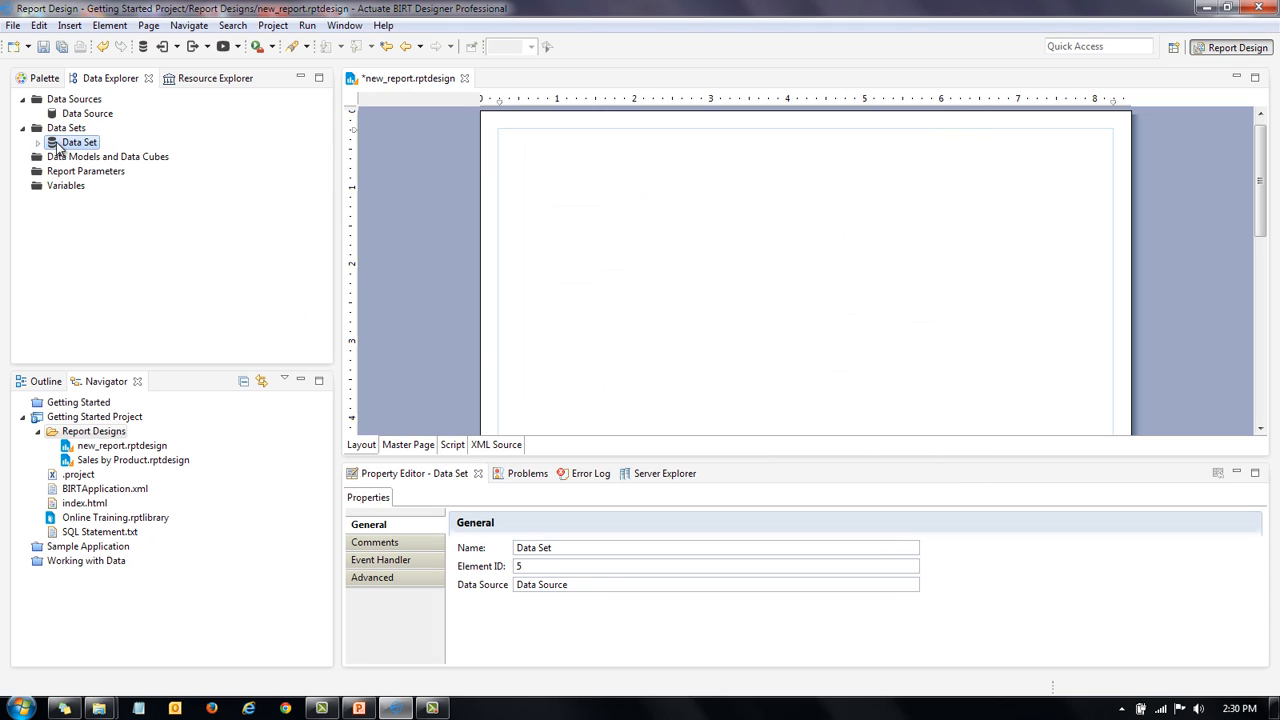
# Place the employee data set on the blank report page as a table with all available columns bound.
pyautogui.moveTo(57, 146); pyautogui.dragTo(569, 163)
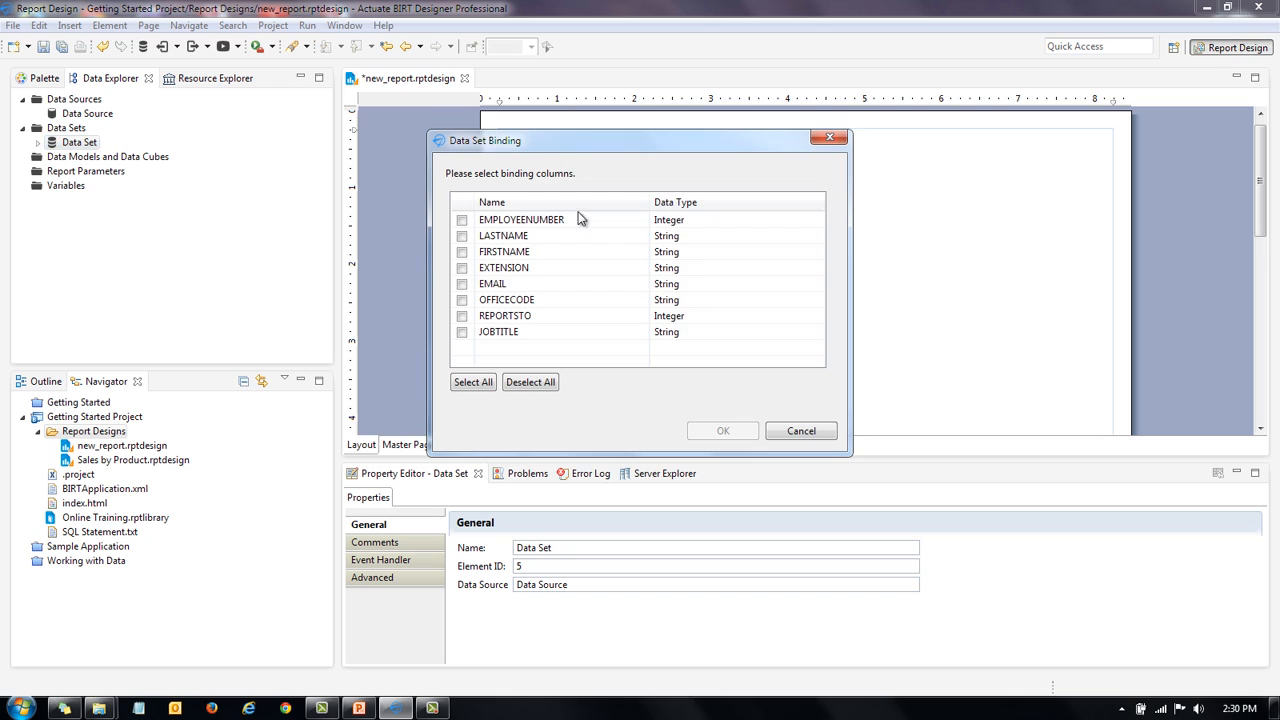
pyautogui.click(473, 381)
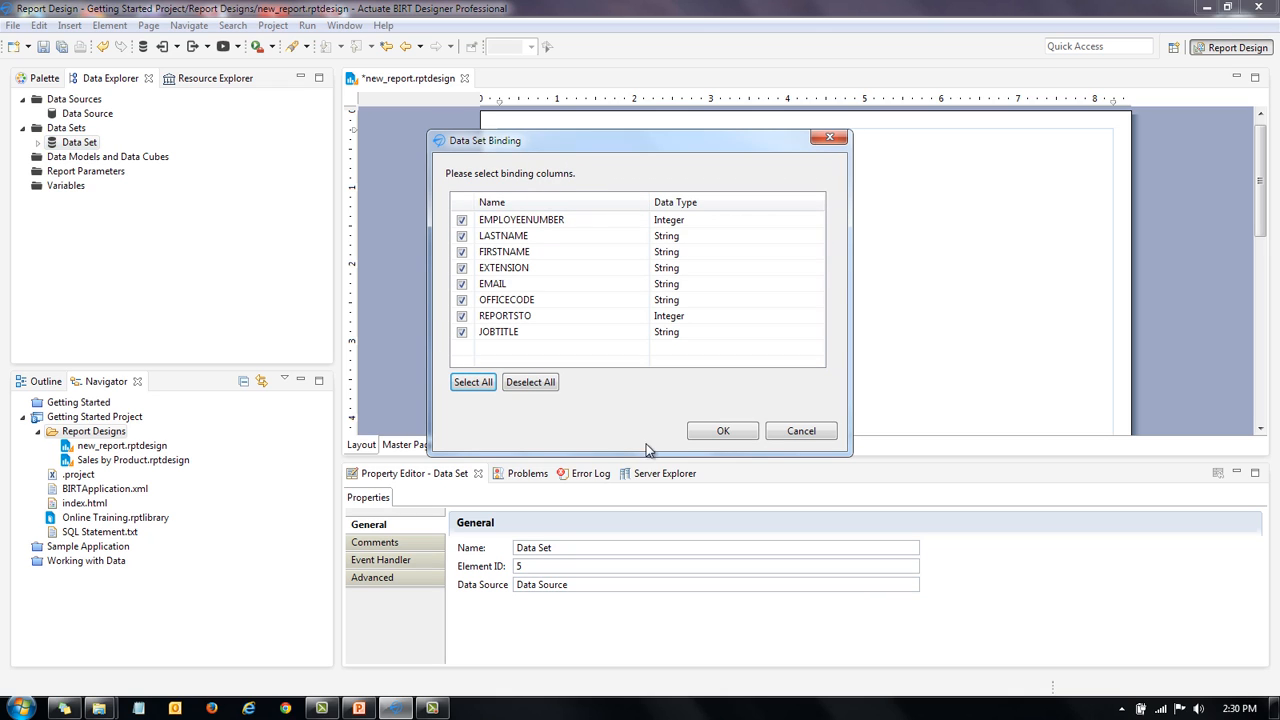
pyautogui.click(725, 430)
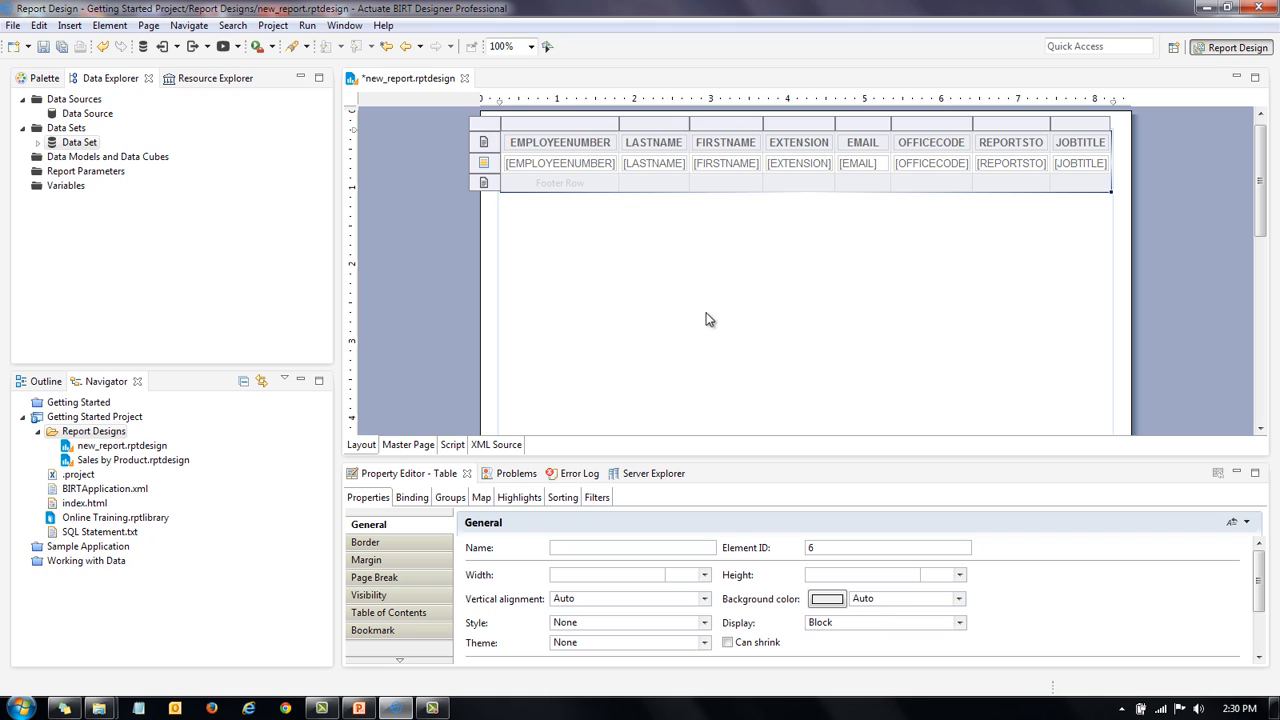
# Examine the report's general properties down to the layout preference, and the employee table's general properties.
pyautogui.click(600, 289)
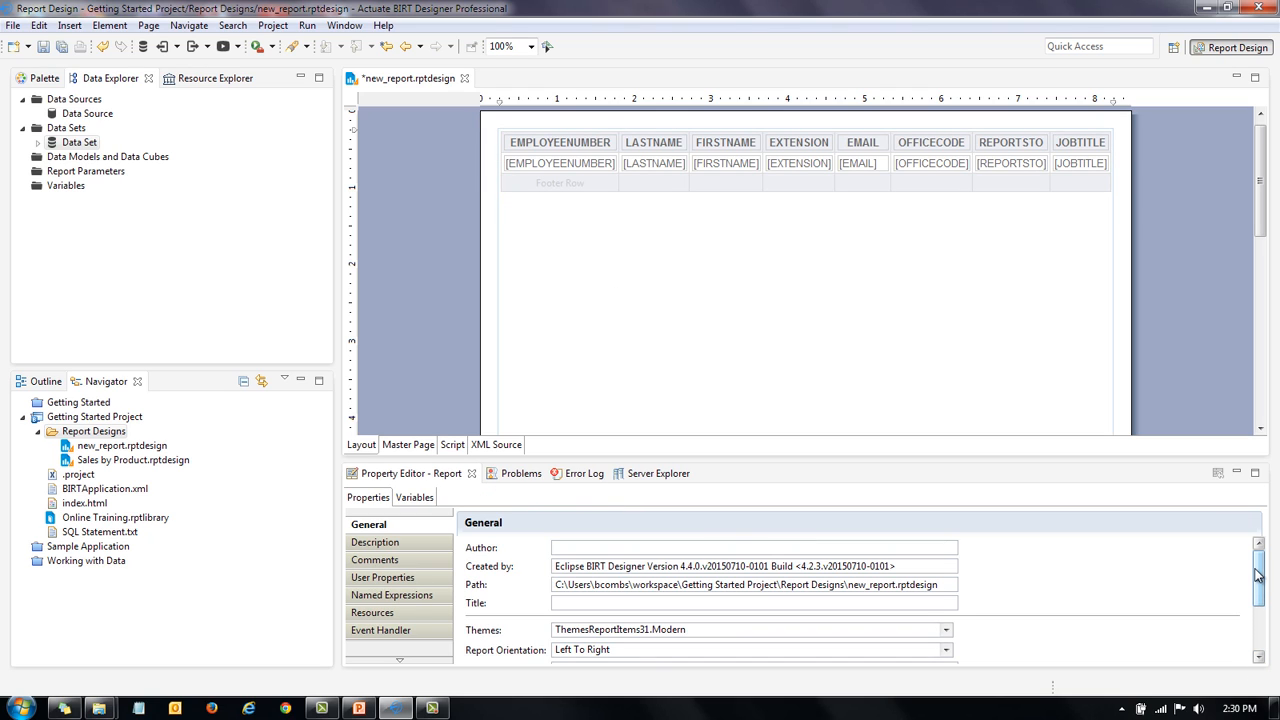
pyautogui.moveTo(1256, 571); pyautogui.dragTo(1257, 628)
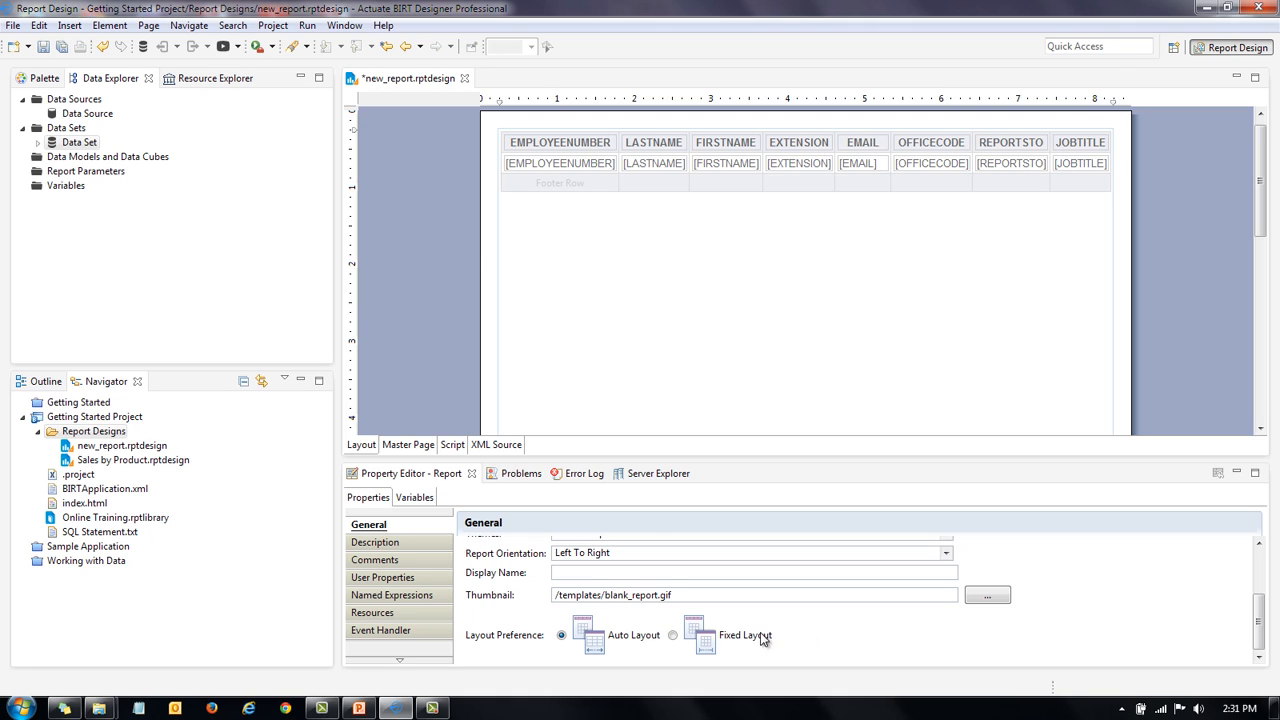
pyautogui.moveTo(518, 199)
pyautogui.click(521, 200)
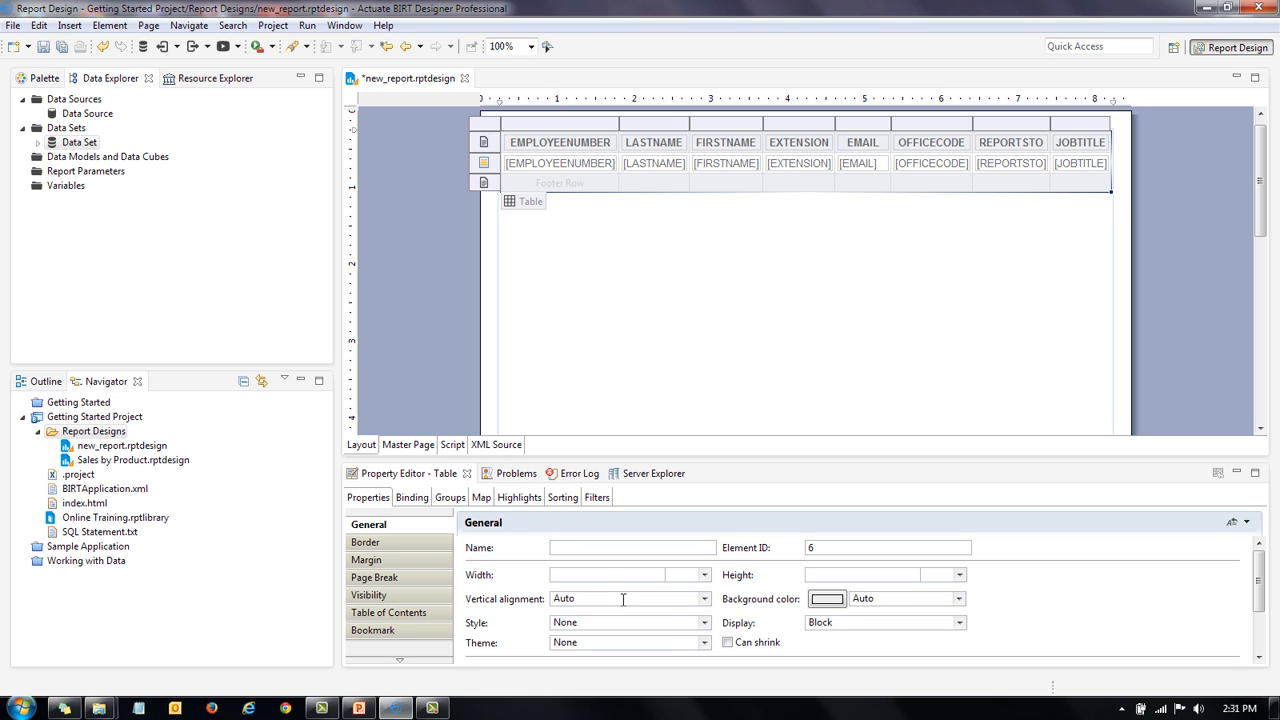
# Apply the ThemesReportItems31.Table-Clean Blue theme to the employee table and save the report.
pyautogui.click(705, 645)
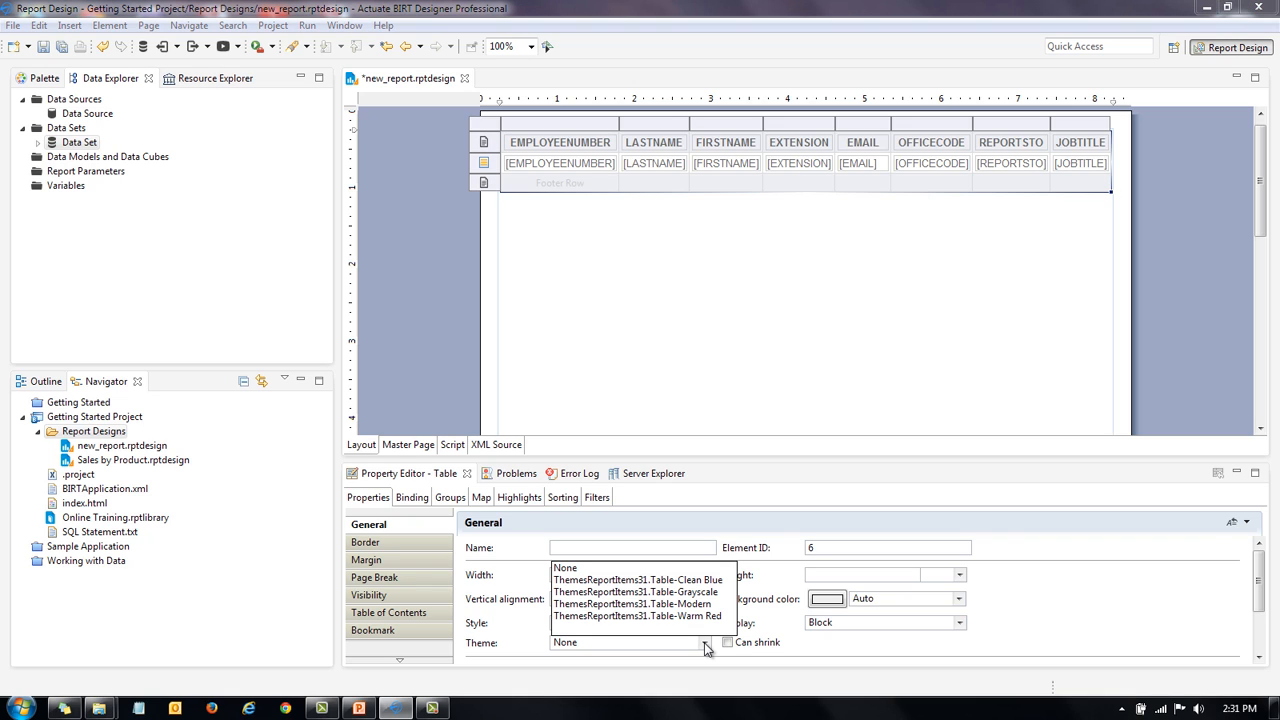
pyautogui.click(694, 582)
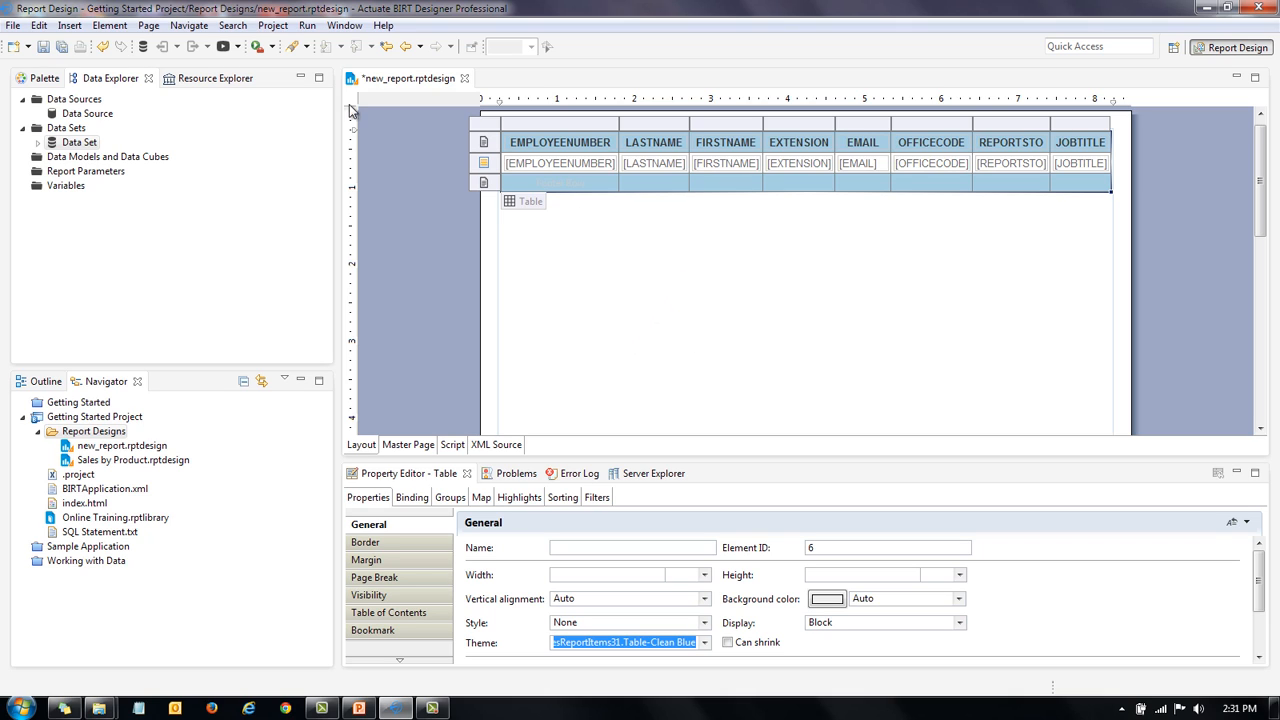
pyautogui.click(60, 47)
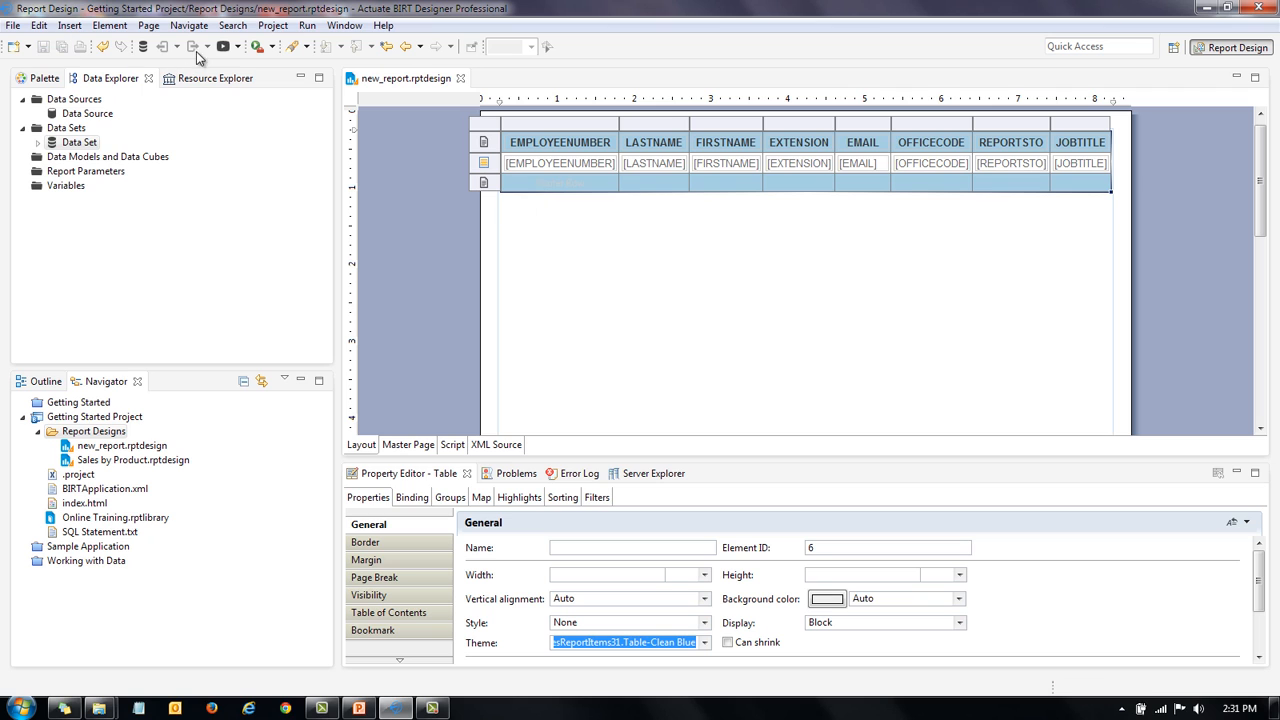
# Preview the employee report in the web viewer and enable interactivity for it.
pyautogui.click(224, 47)
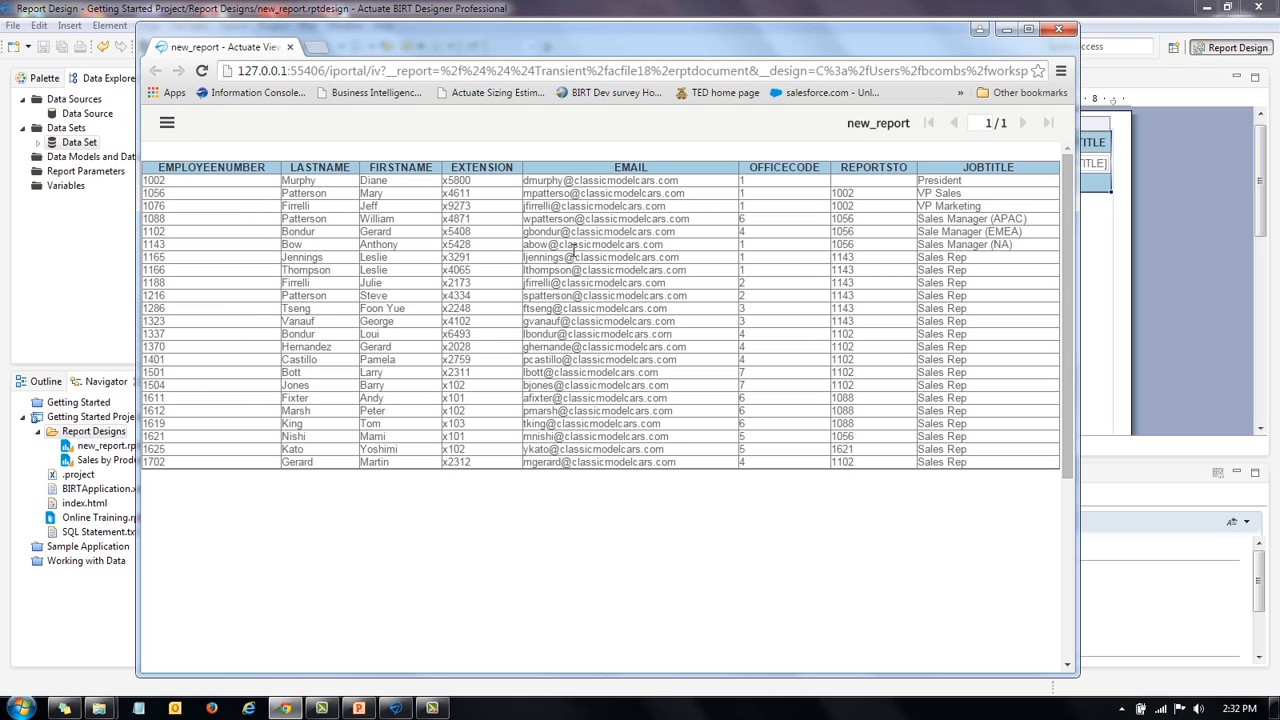
pyautogui.click(166, 128)
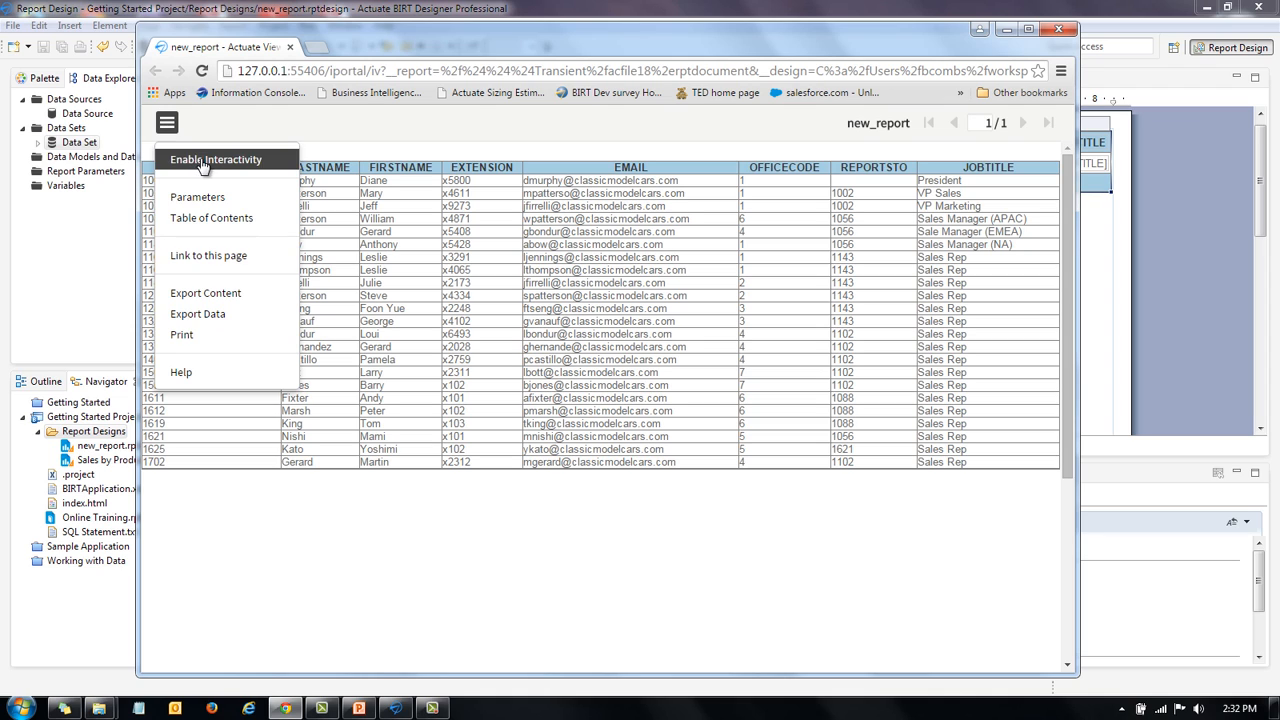
pyautogui.click(203, 163)
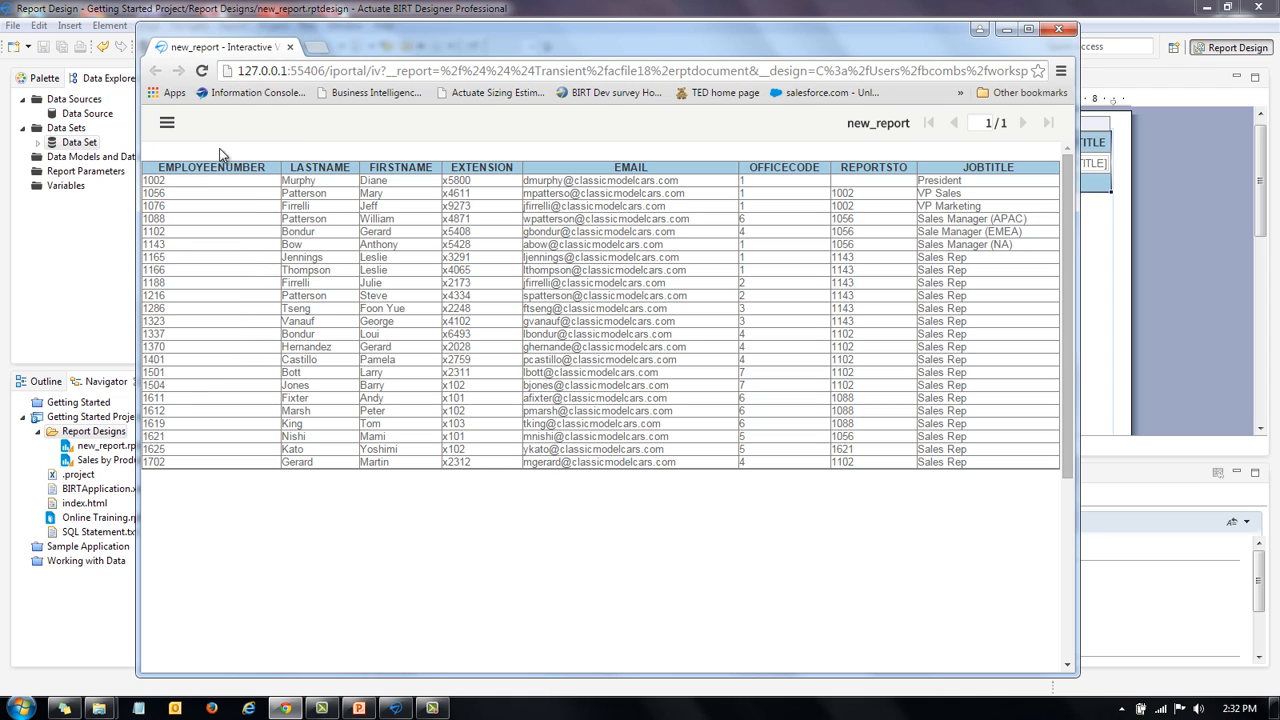
# Sort the previewed listing by OFFICECODE in ascending order, filter REPORTSTO to Equal To 1143, and close the preview.
pyautogui.click(772, 168)
pyautogui.click(802, 152)
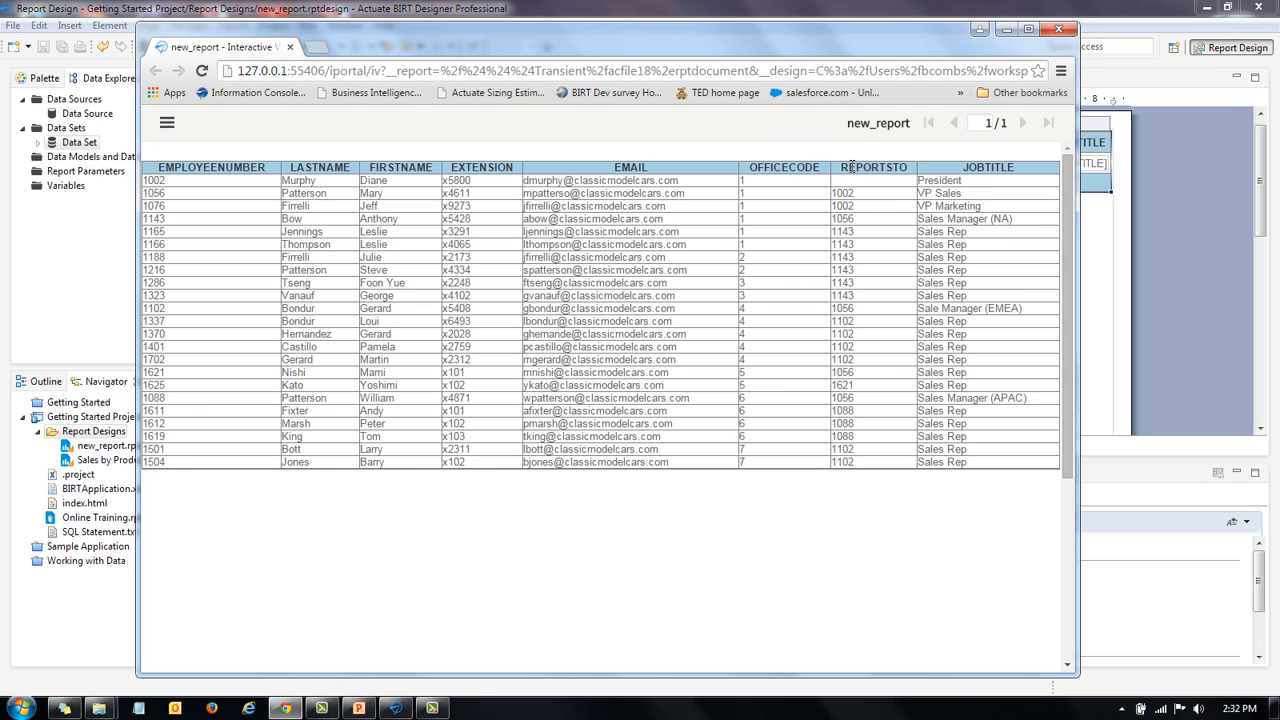
pyautogui.click(851, 167)
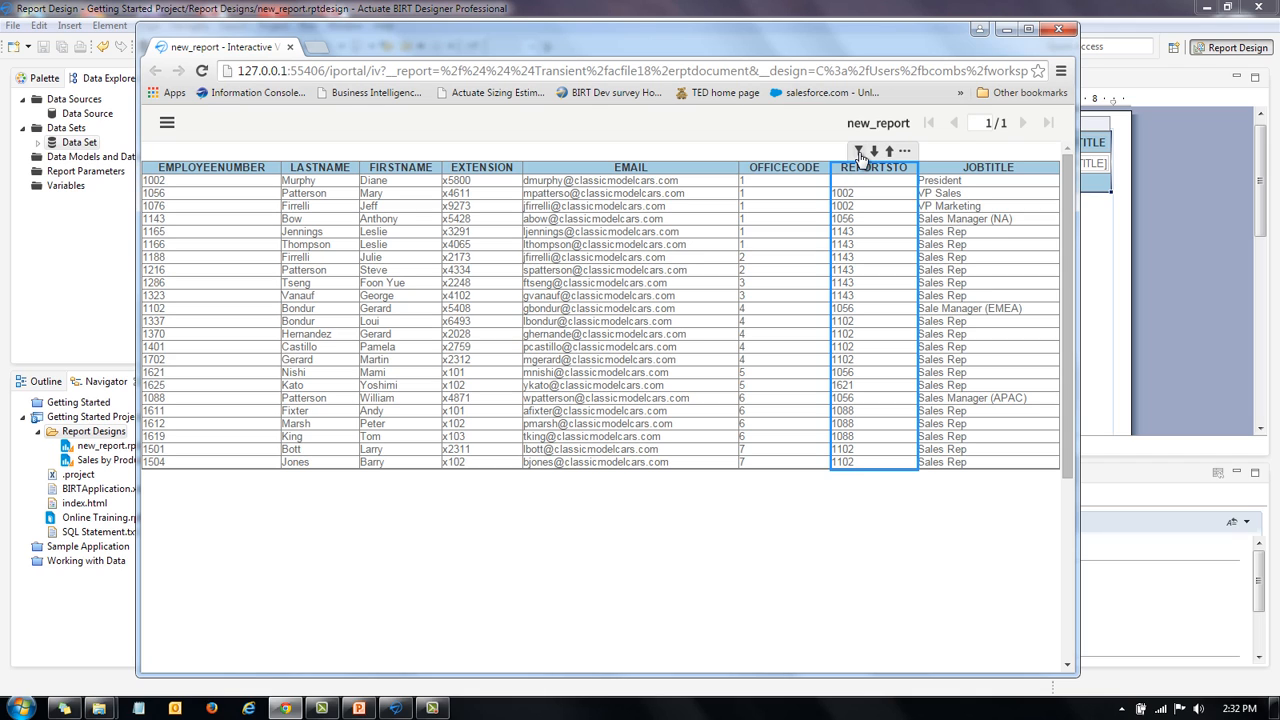
pyautogui.click(858, 151)
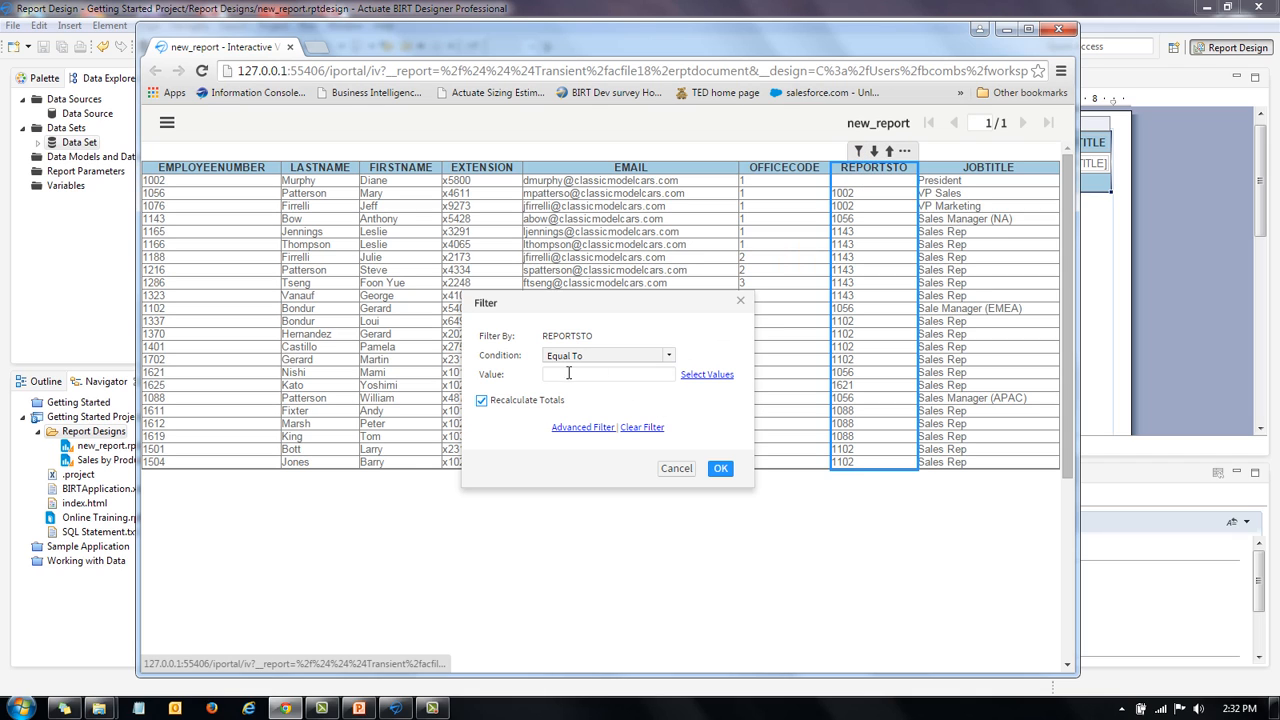
pyautogui.click(710, 375)
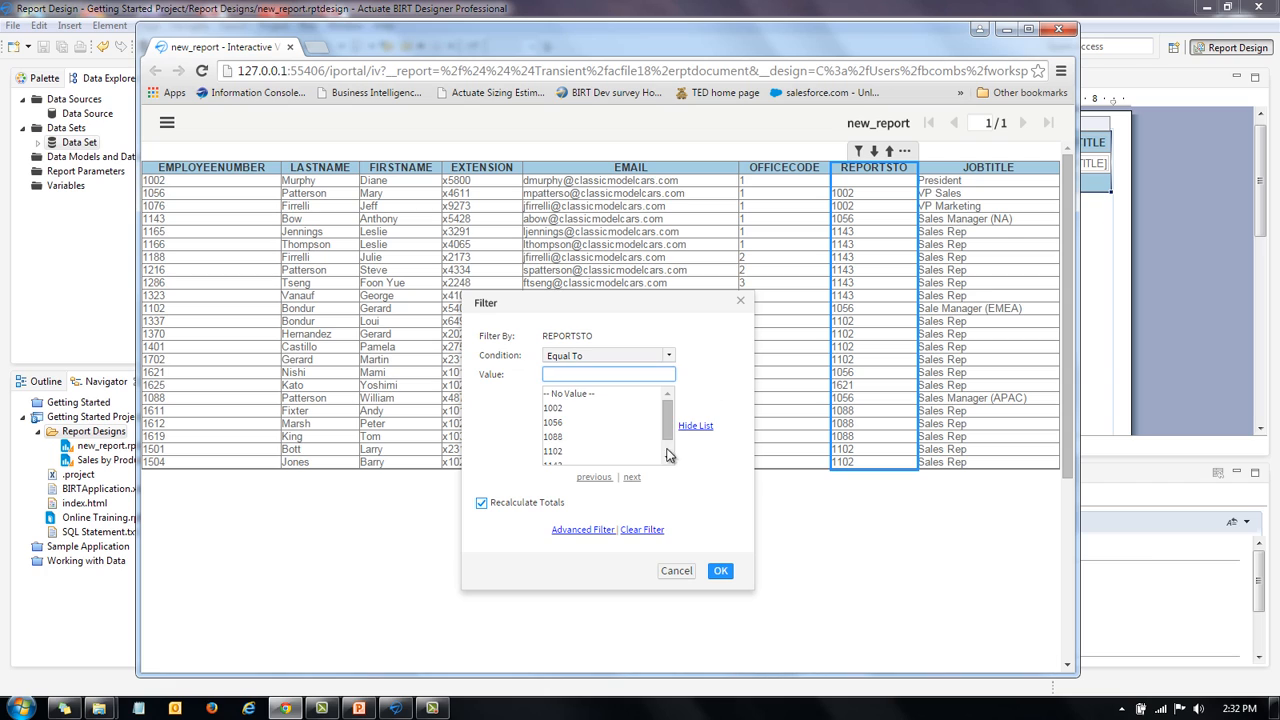
pyautogui.moveTo(670, 420); pyautogui.dragTo(671, 436)
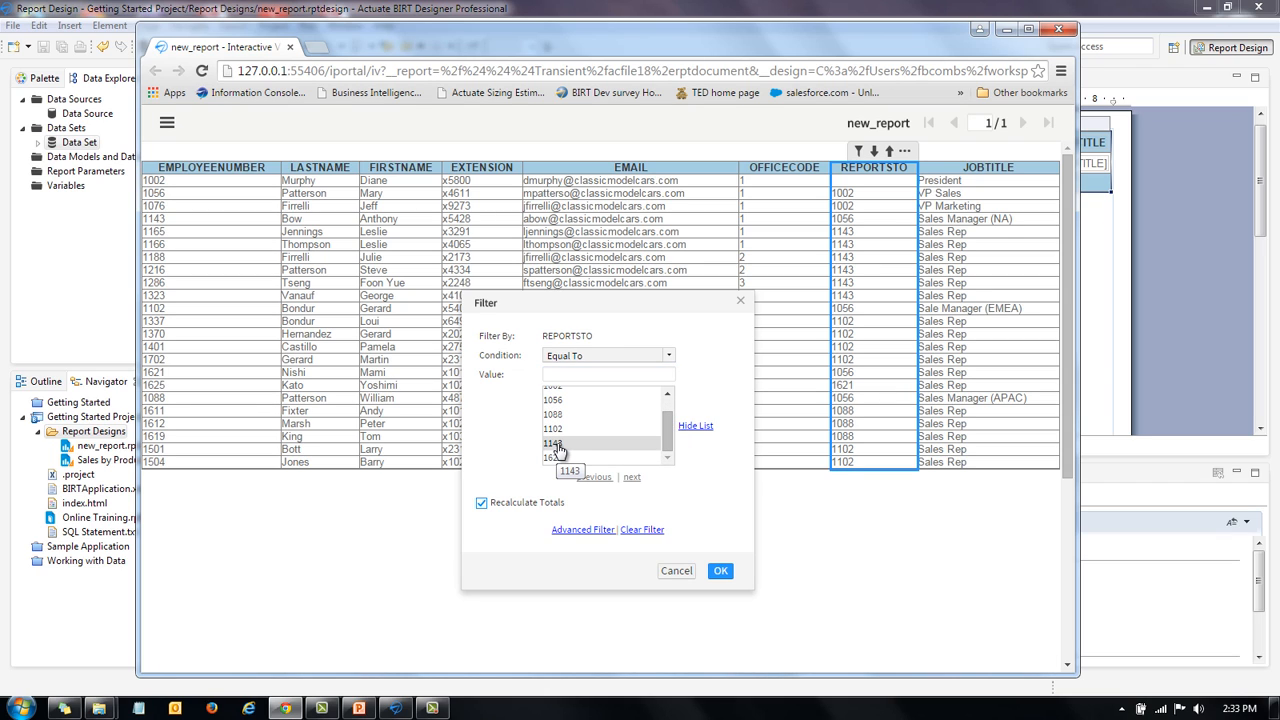
pyautogui.click(558, 447)
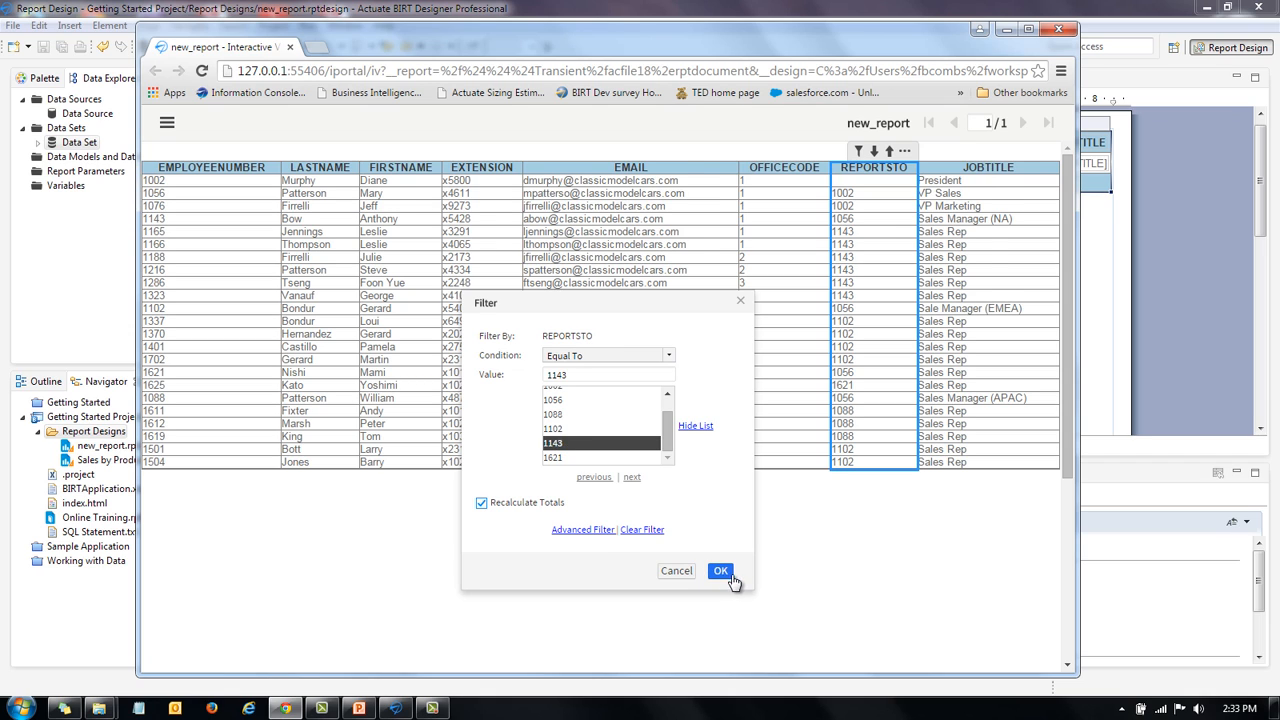
pyautogui.click(721, 571)
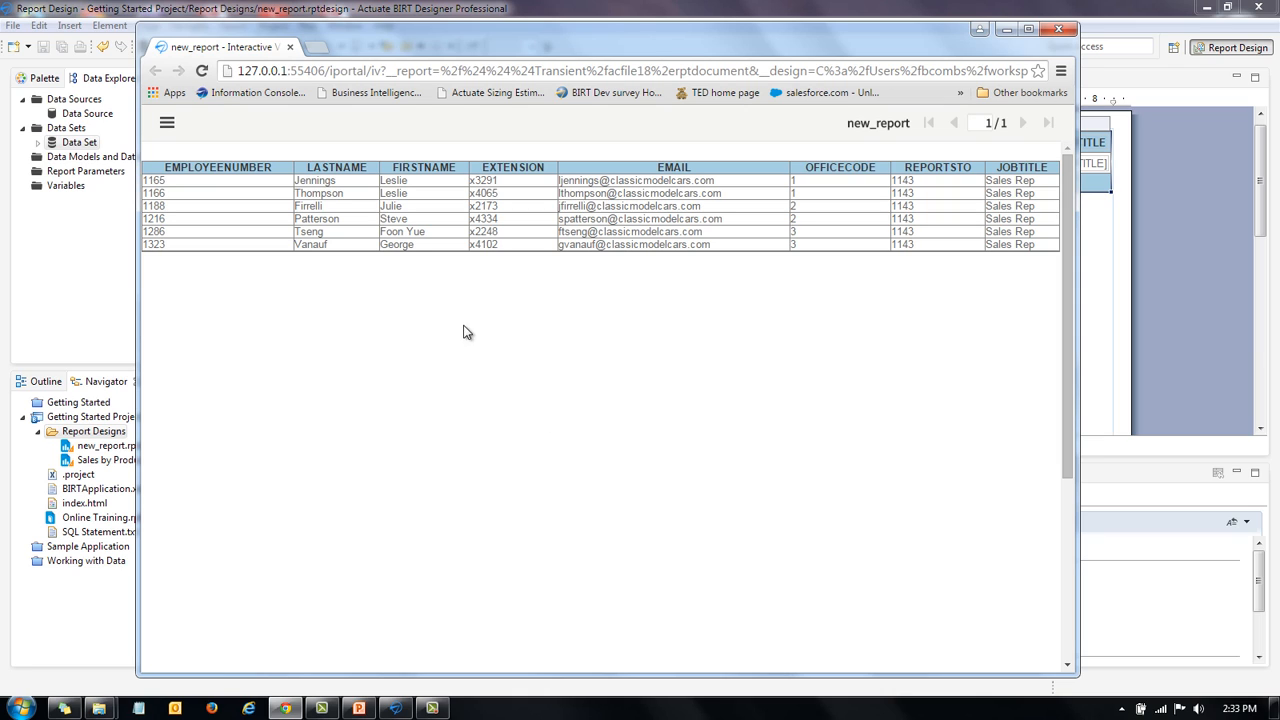
pyautogui.click(1058, 30)
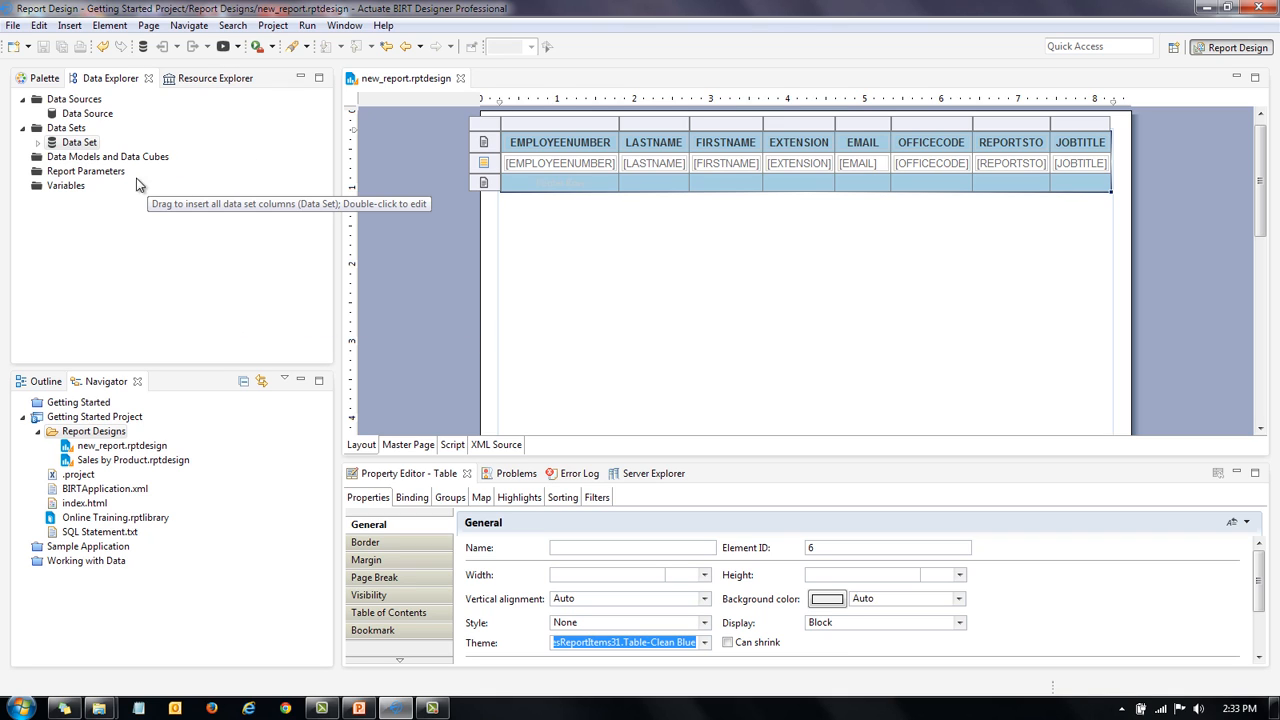
# Create a Blank Report named Sales Summary by Product Line in the Report Designs folder and set its layout preference to Fixed Layout.
pyautogui.click(12, 27)
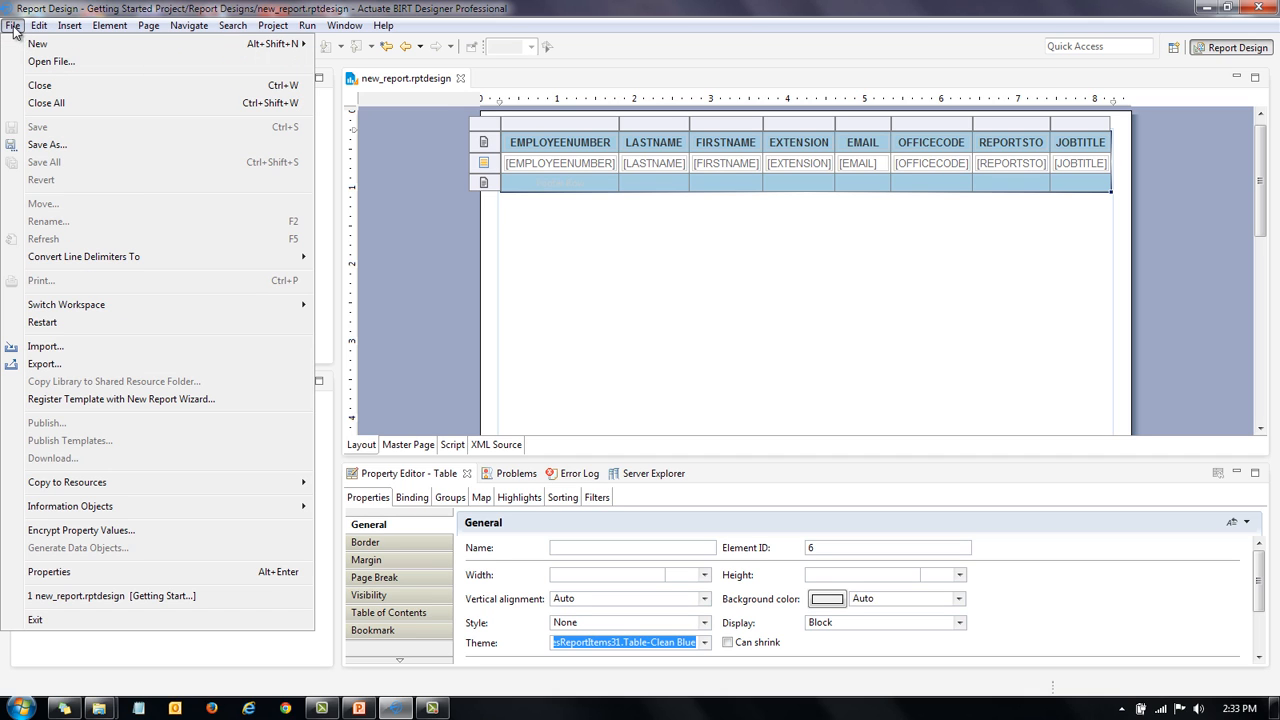
pyautogui.moveTo(236, 44)
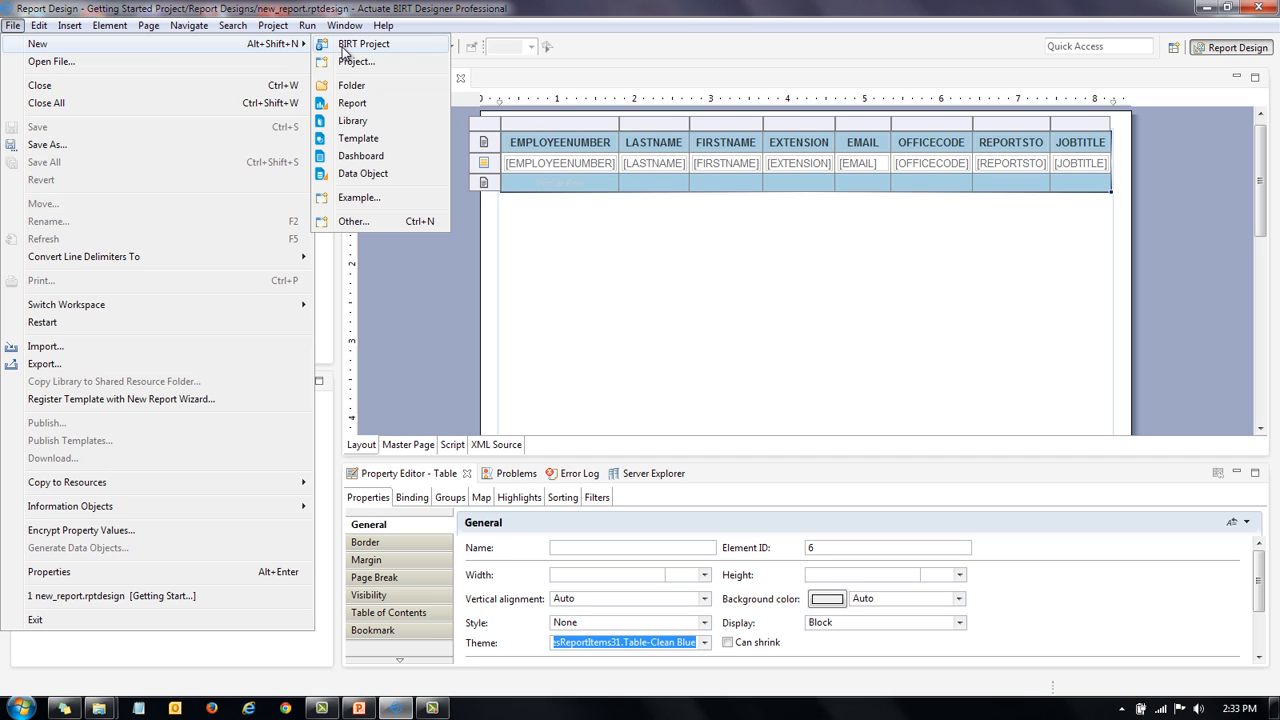
pyautogui.click(363, 114)
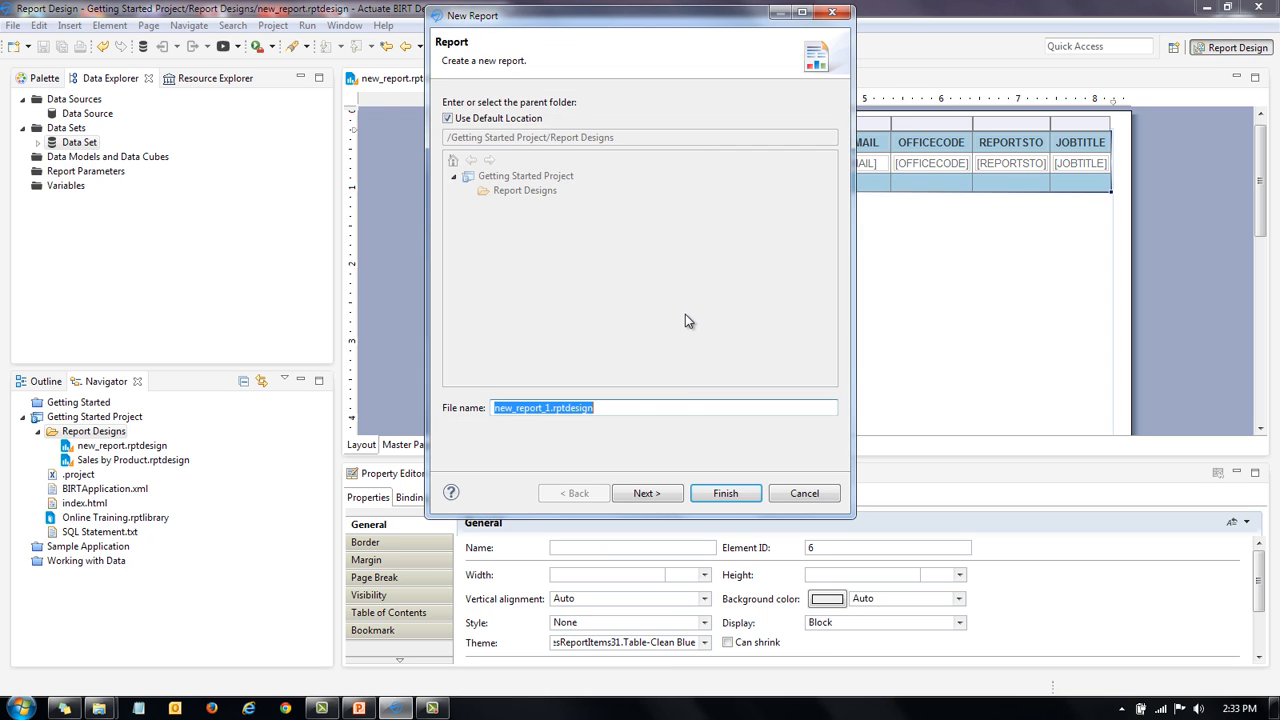
pyautogui.moveTo(620, 407); pyautogui.dragTo(468, 406)
pyautogui.write('Sales S')
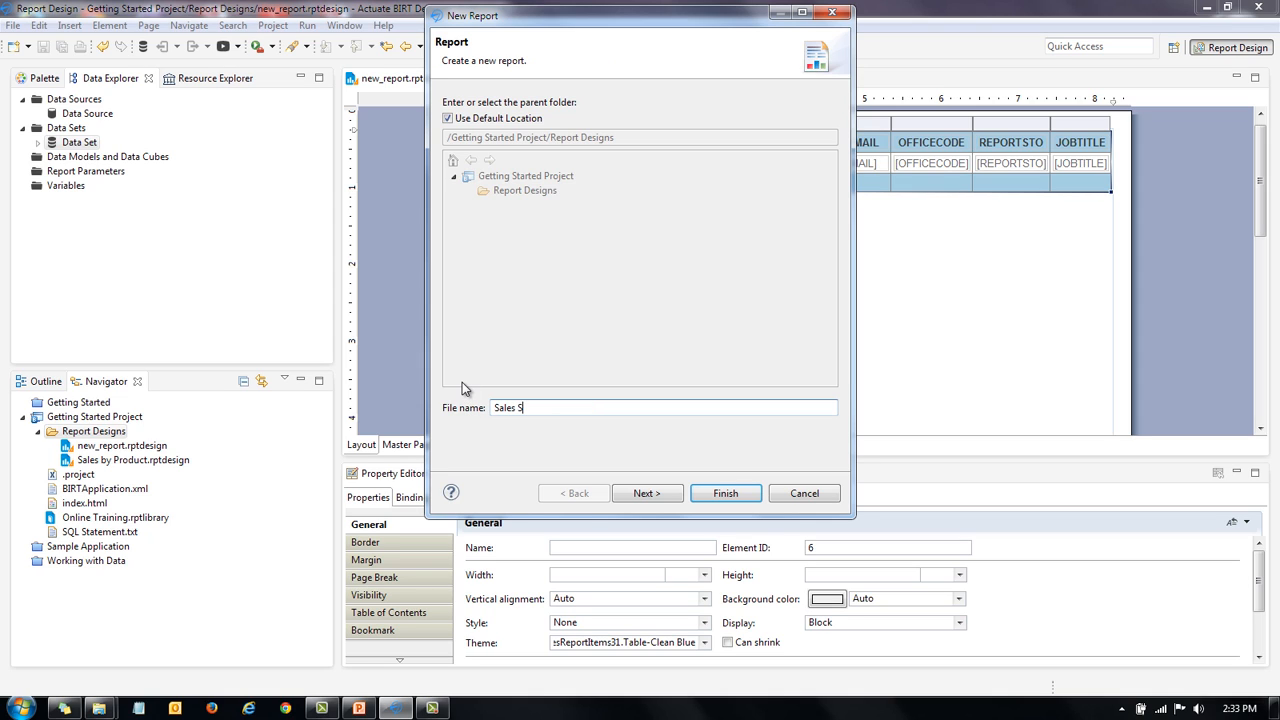
pyautogui.write('ummary by Product Line')
pyautogui.click(645, 494)
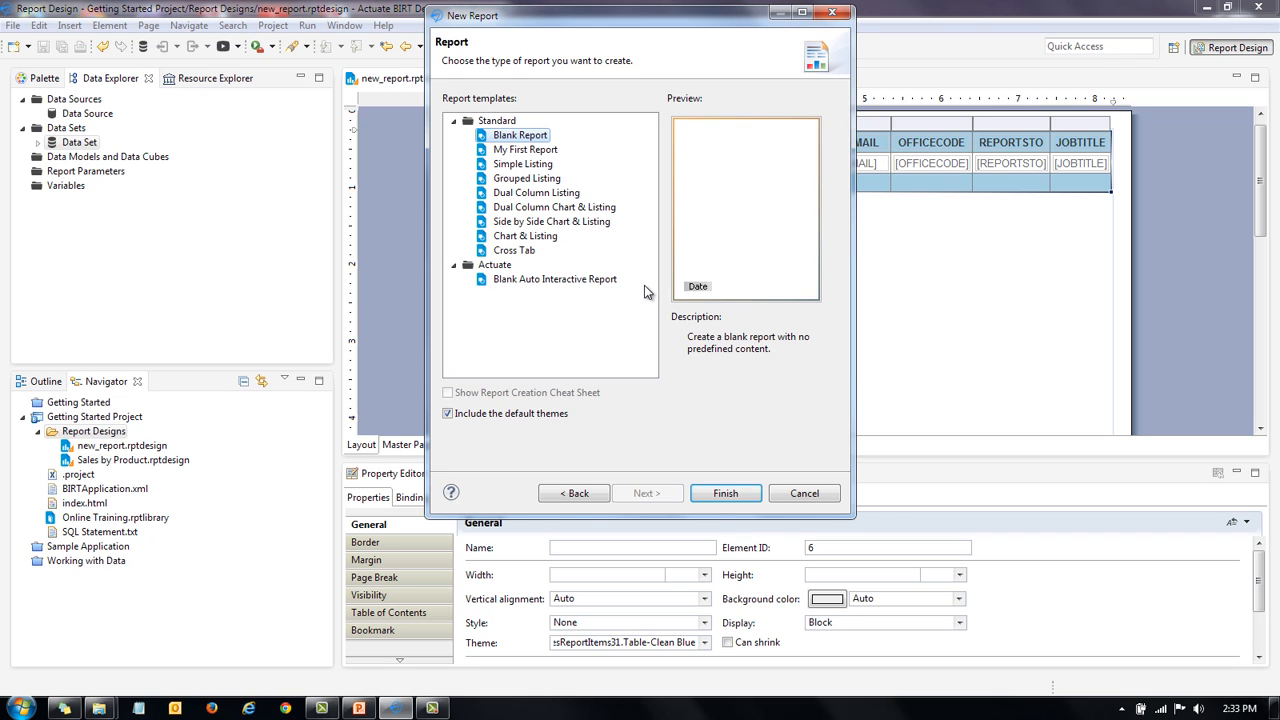
pyautogui.click(738, 494)
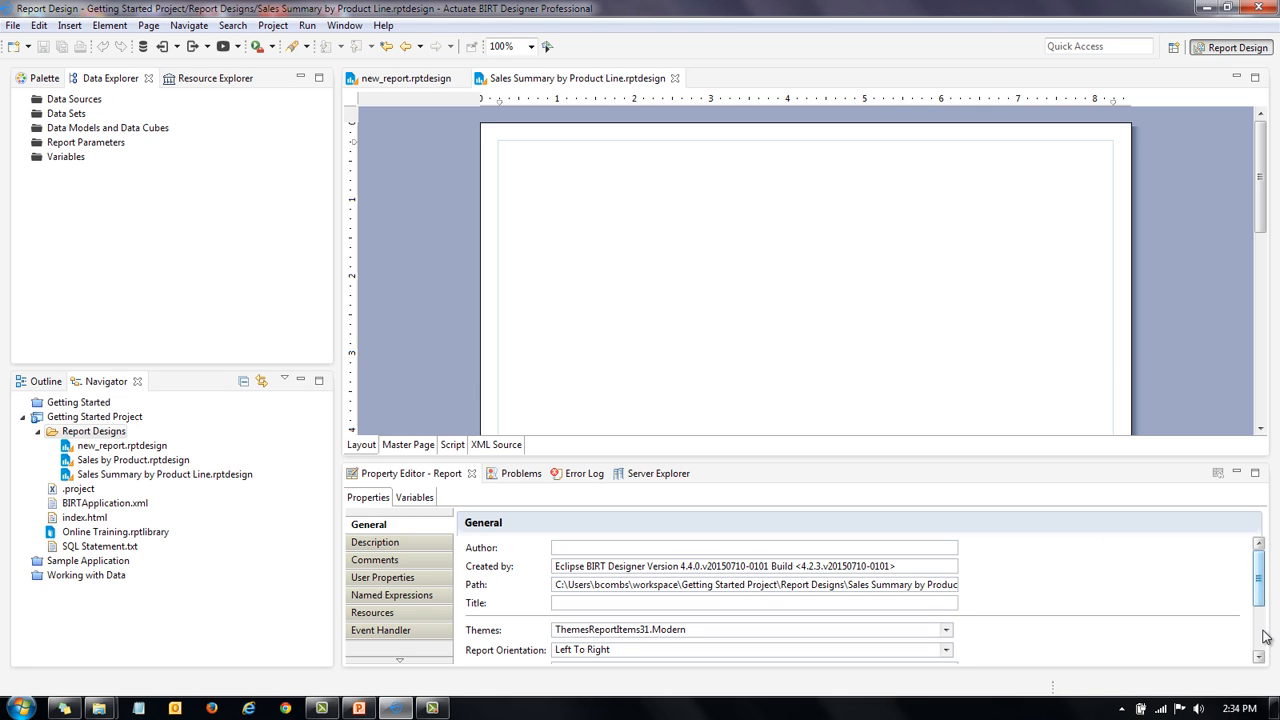
pyautogui.scroll(-3, 1262, 607)
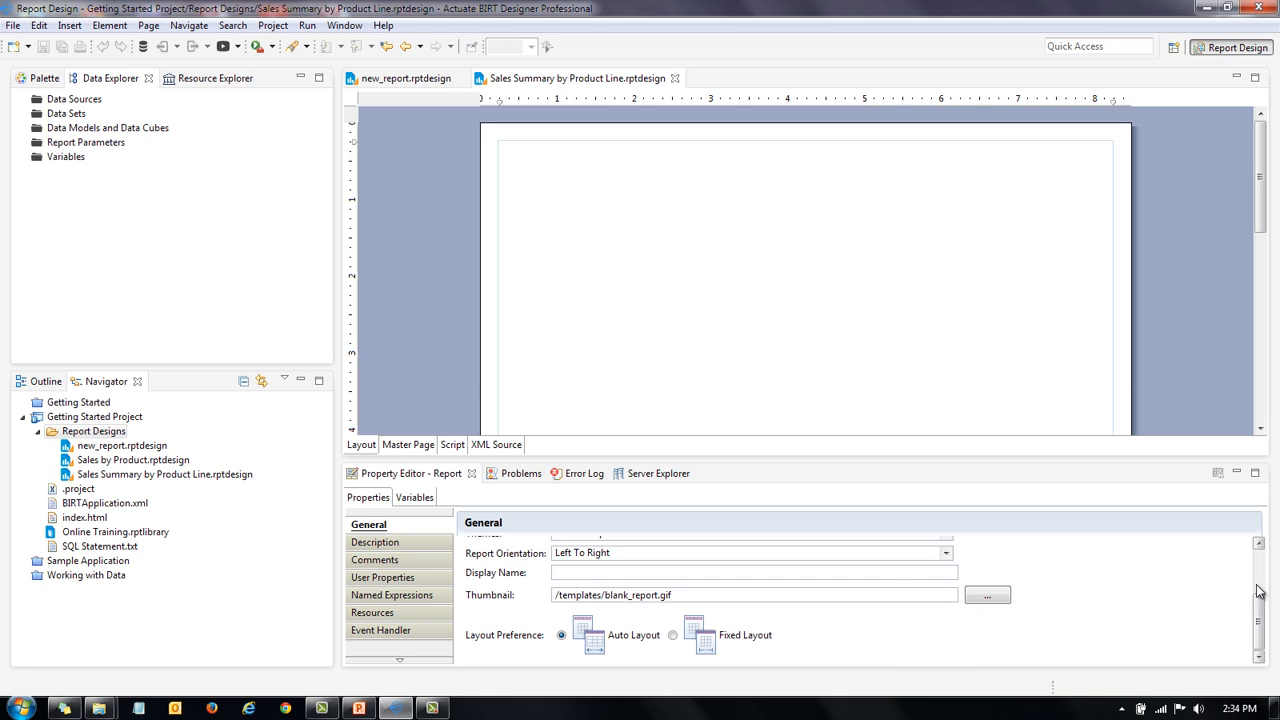
pyautogui.click(673, 637)
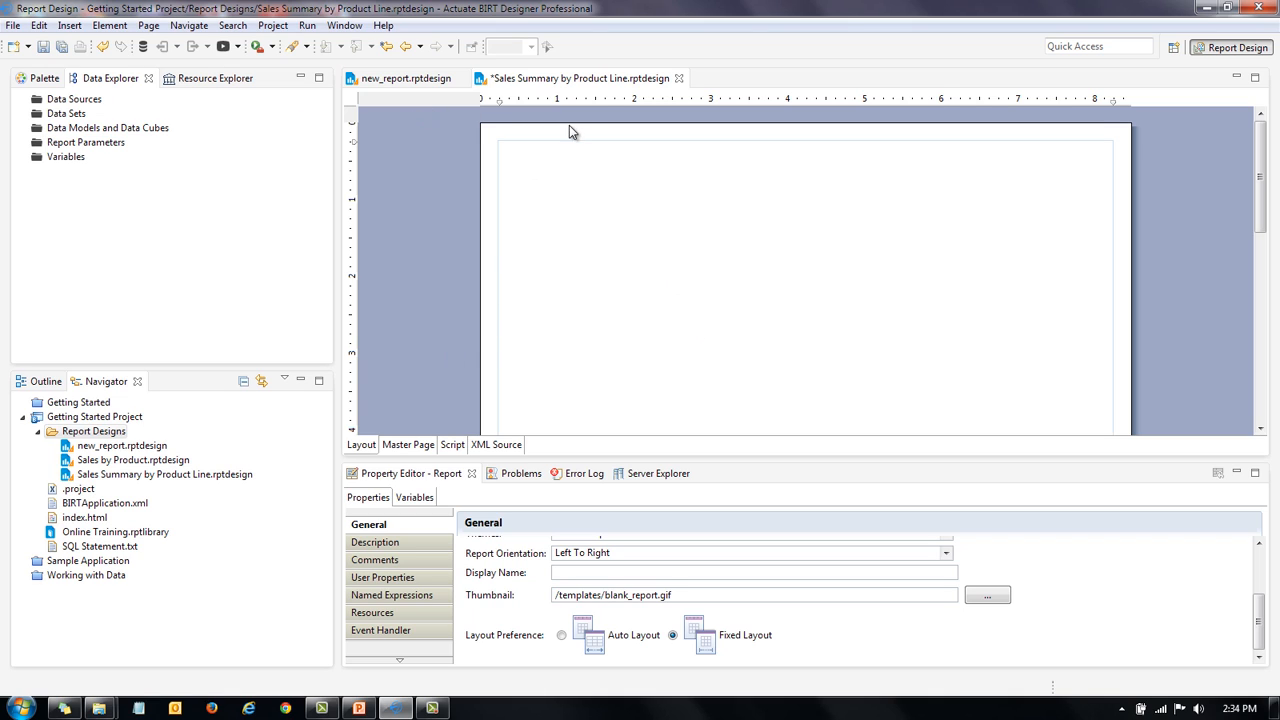
# Add a Classic Models Inc. Sample Database data source to the new report, keeping the name Data Source.
pyautogui.rightClick(70, 103)
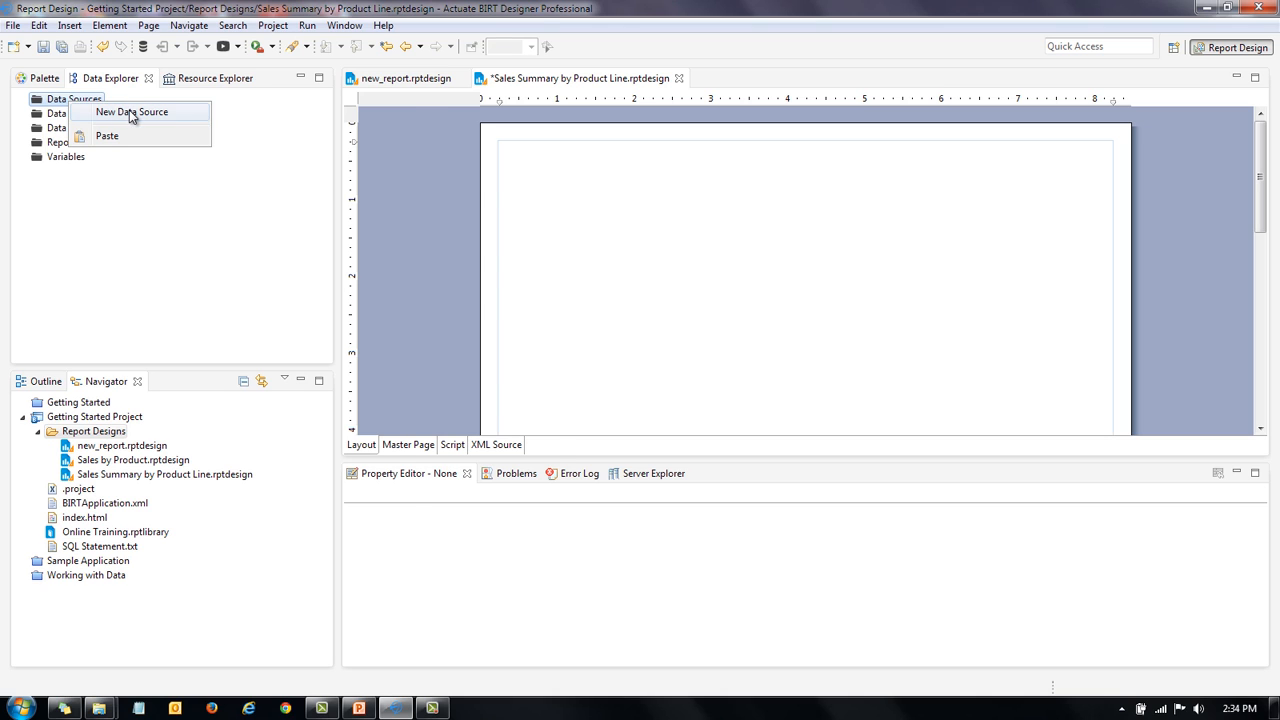
pyautogui.click(131, 112)
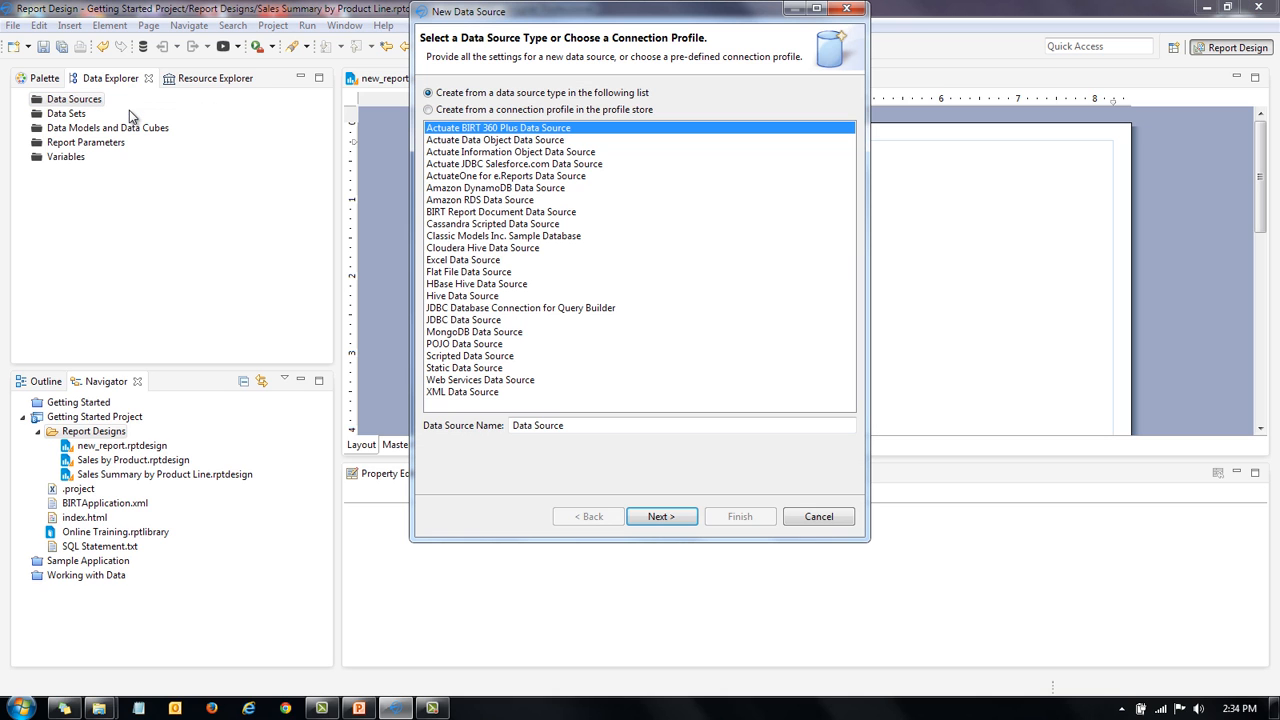
pyautogui.click(472, 237)
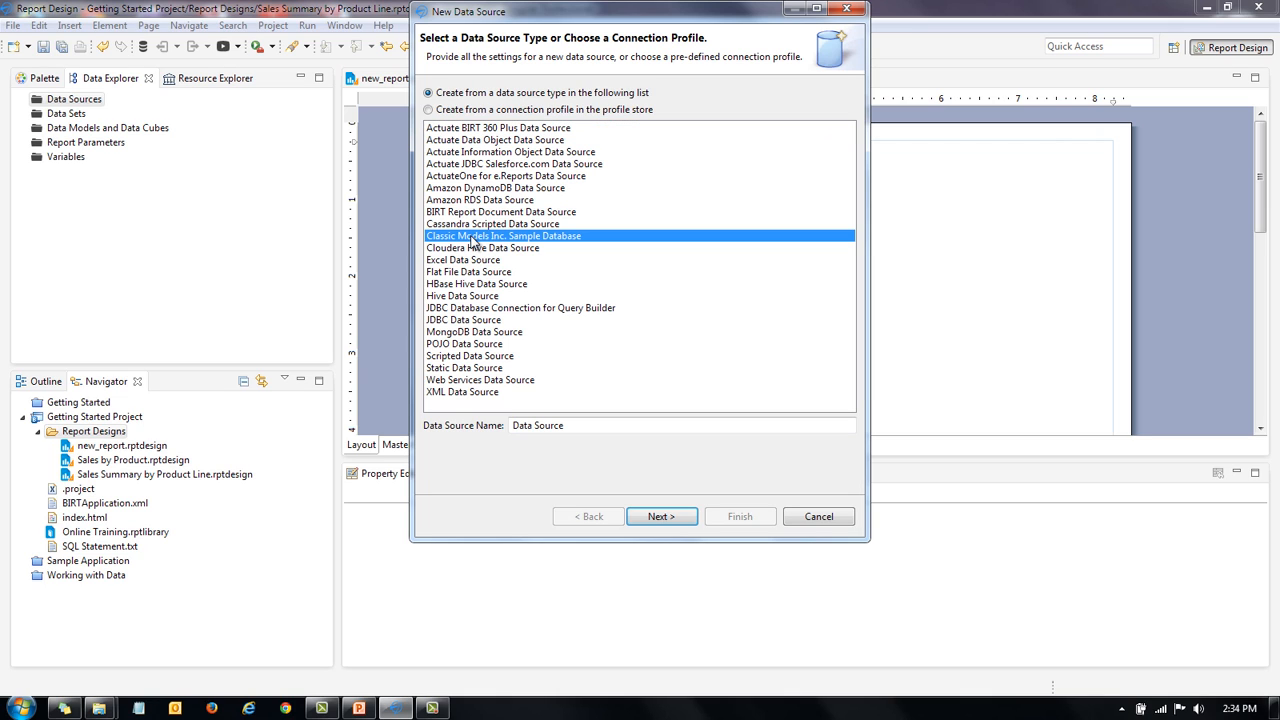
pyautogui.click(661, 517)
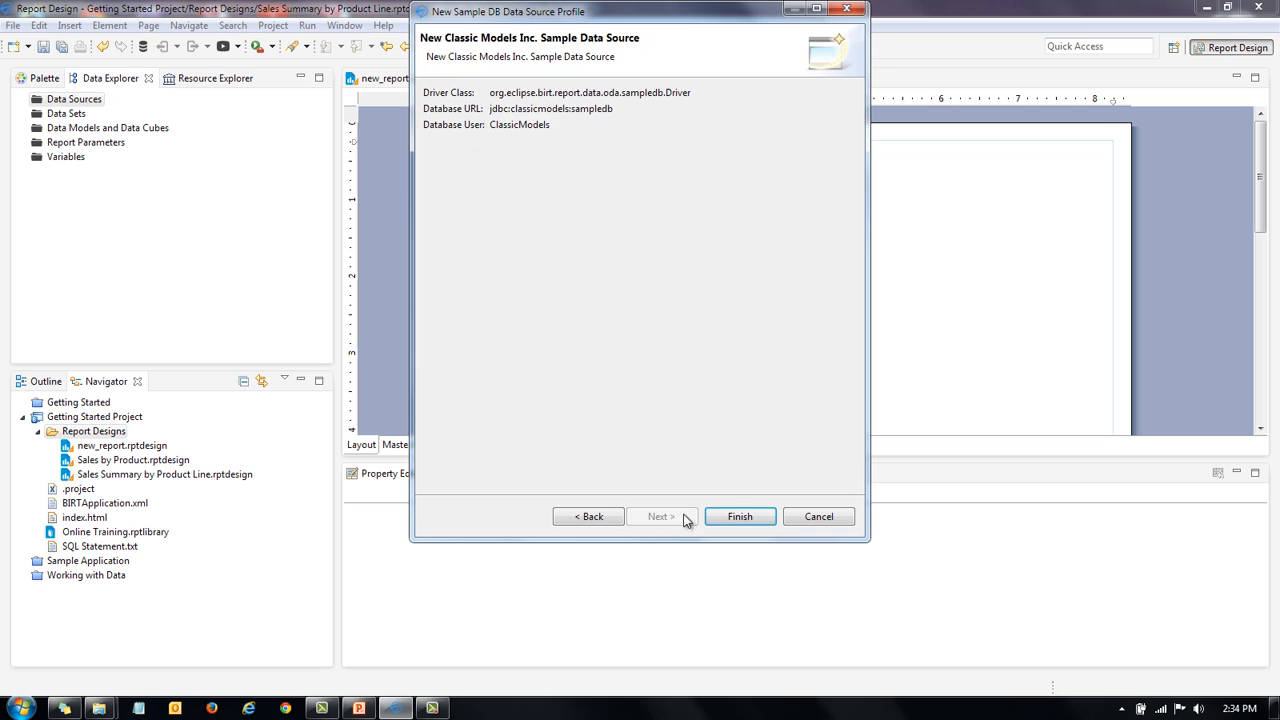
pyautogui.click(758, 518)
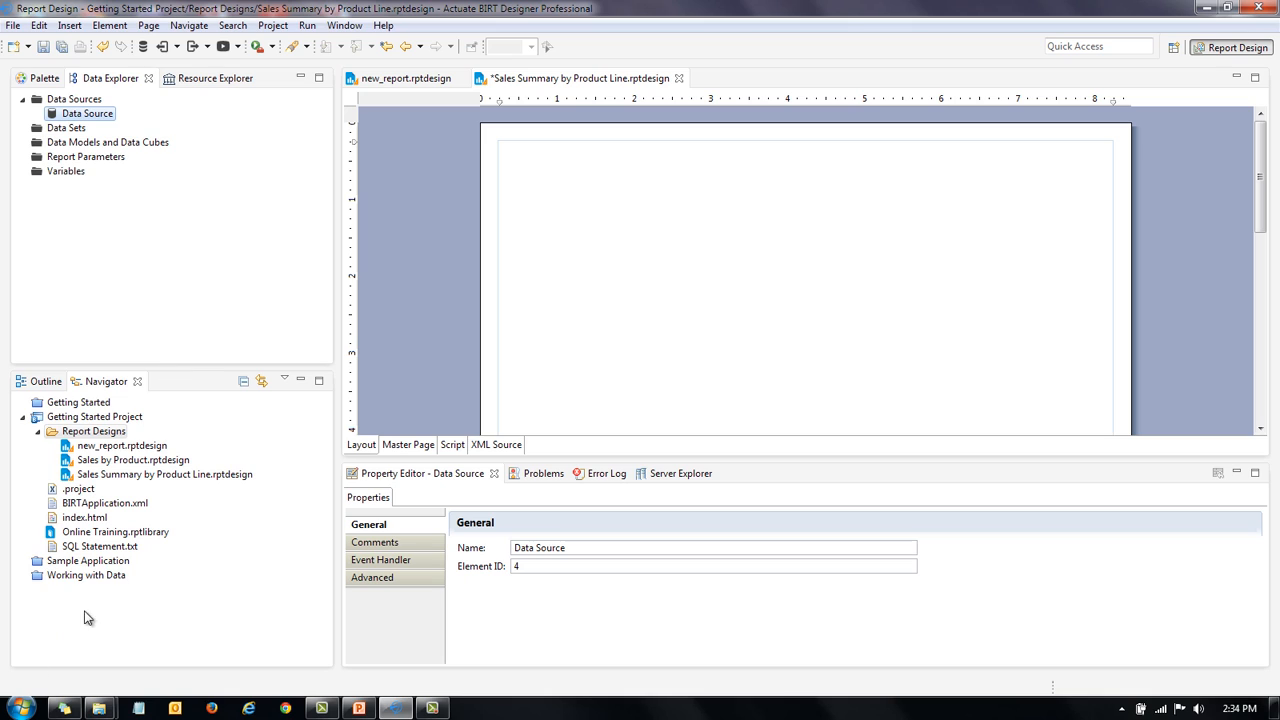
# Copy the entire query from the project's SQL Statement.txt and return to the Sales Summary by Product Line design.
pyautogui.doubleClick(80, 547)
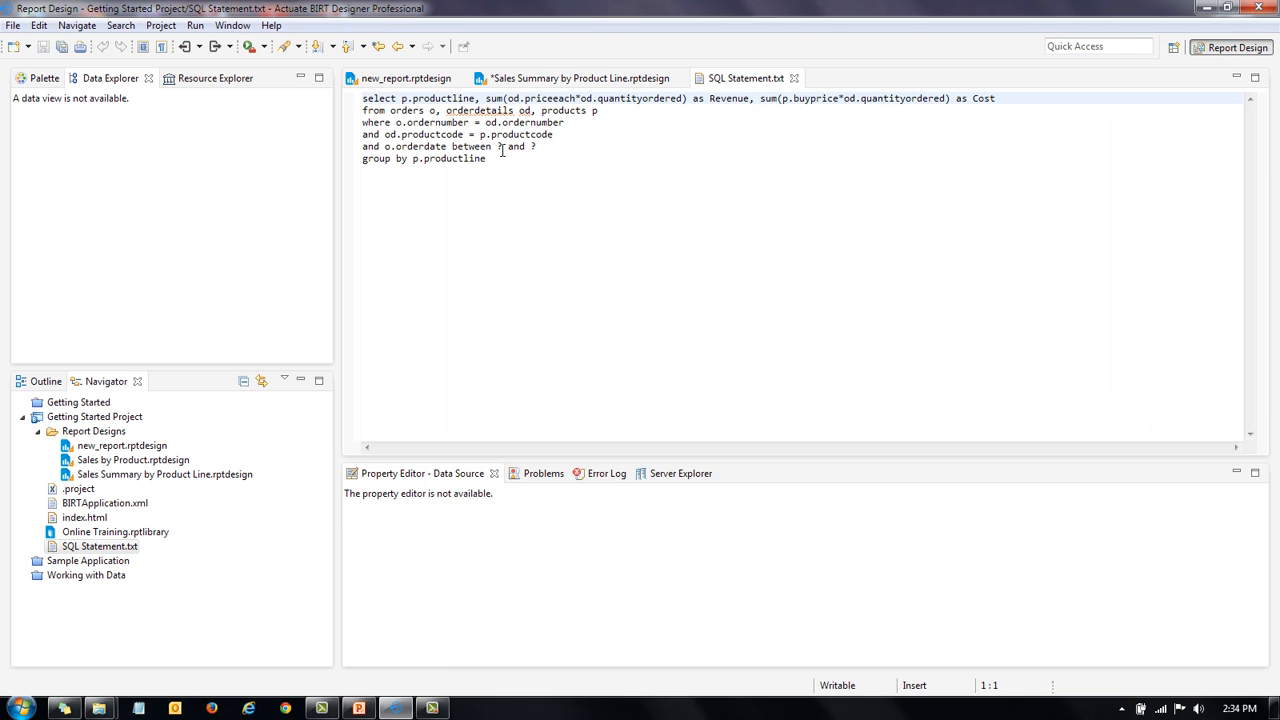
pyautogui.moveTo(502, 147); pyautogui.dragTo(634, 183)
pyautogui.click(366, 98)
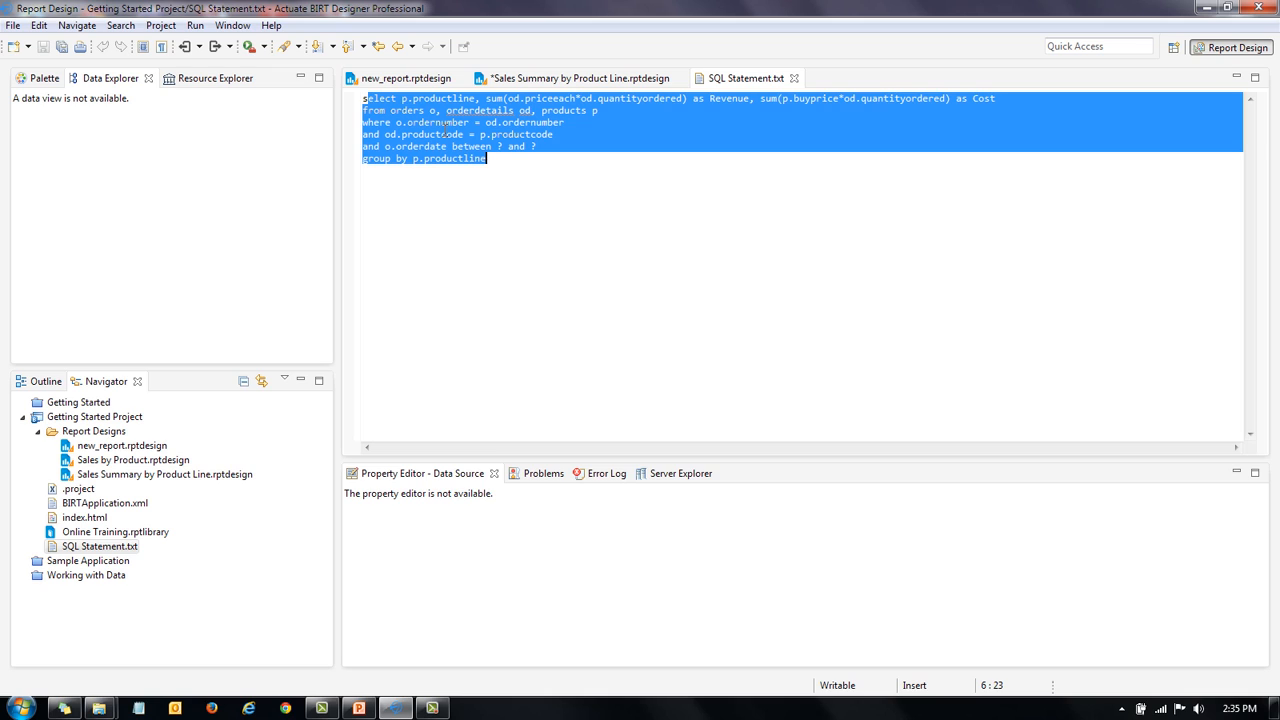
pyautogui.hotkey('ctrl', 'a')
pyautogui.click(502, 81)
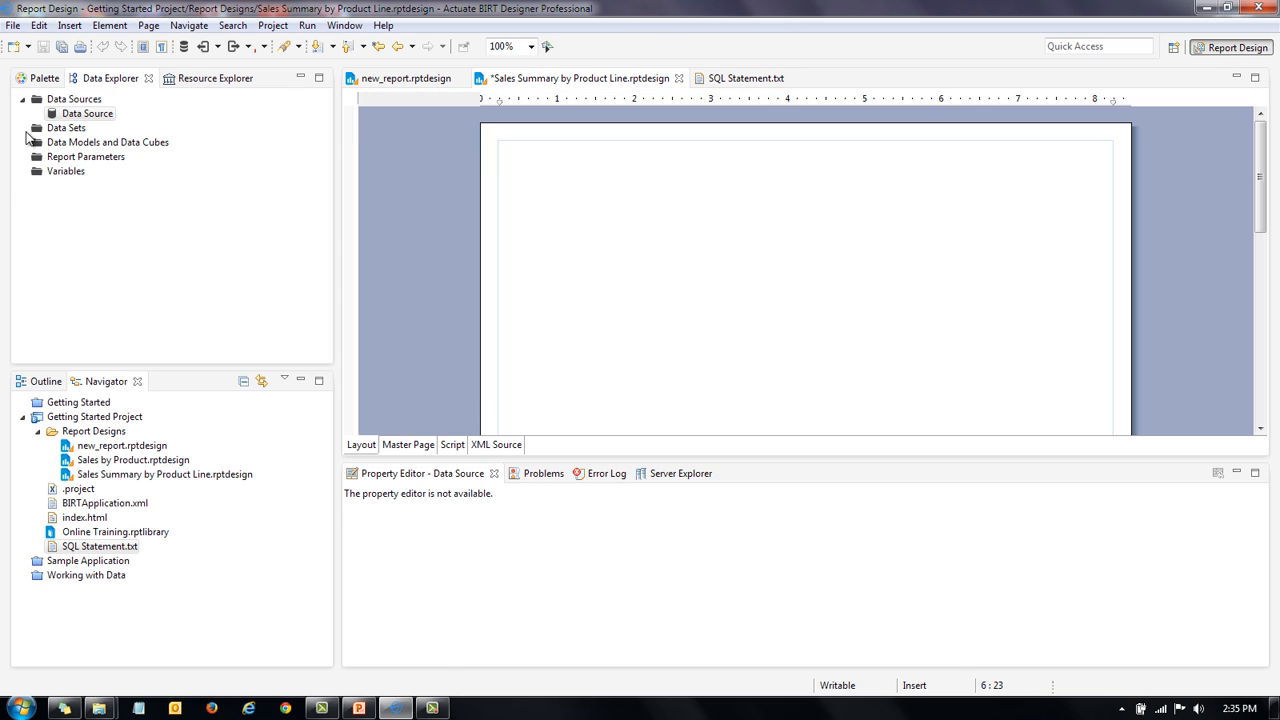
# Start an SQL Select Query data set on Data Source named Sales by Product Line and proceed to its query definition.
pyautogui.click(66, 130)
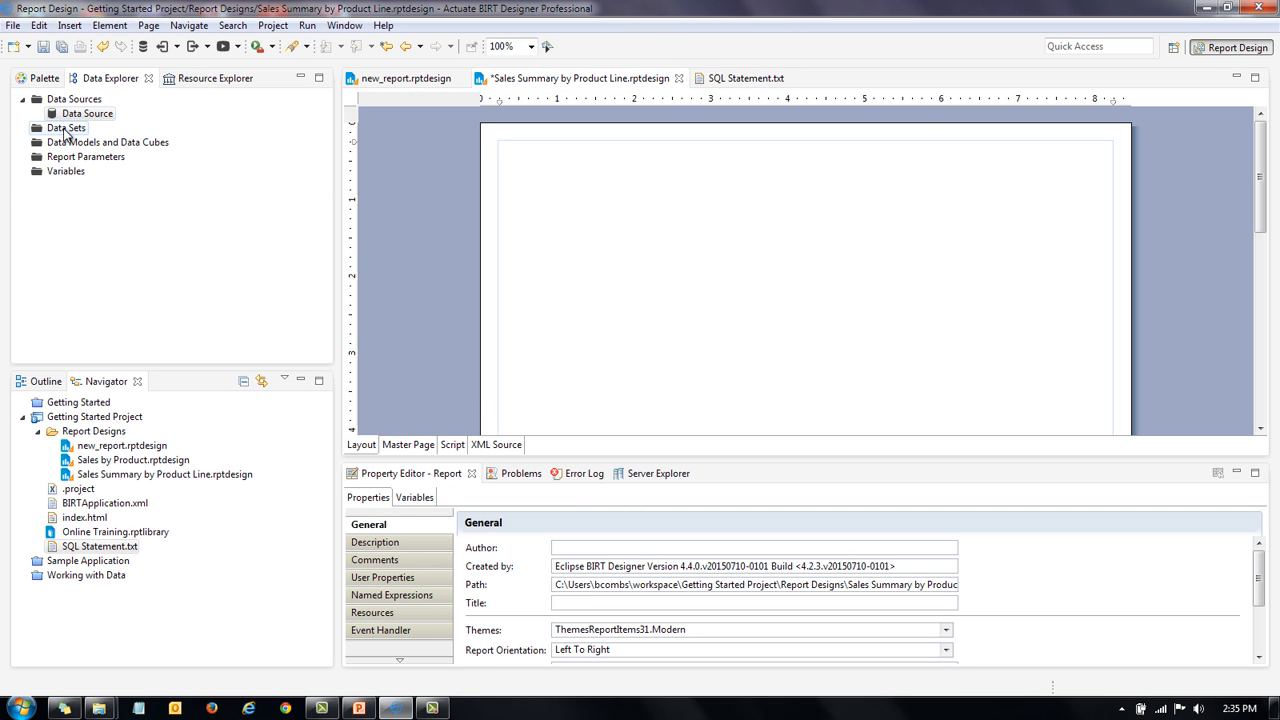
pyautogui.rightClick(66, 130)
pyautogui.click(165, 137)
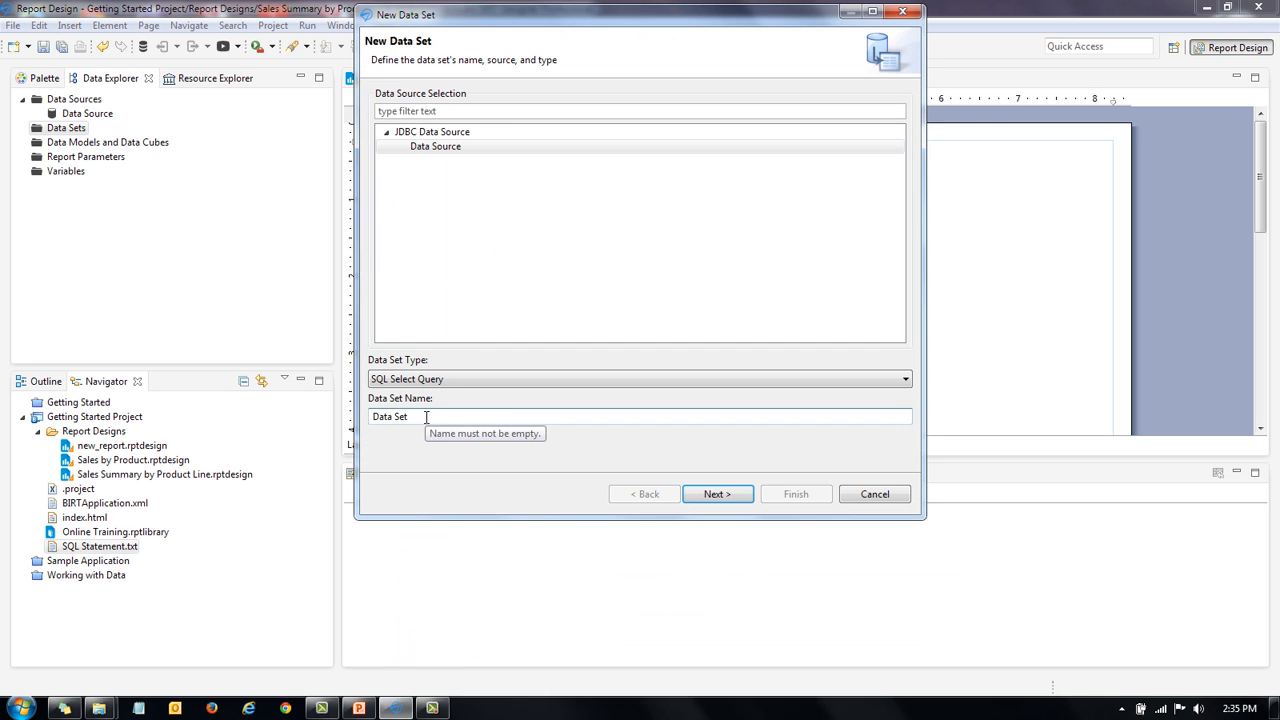
pyautogui.moveTo(426, 416); pyautogui.dragTo(310, 369)
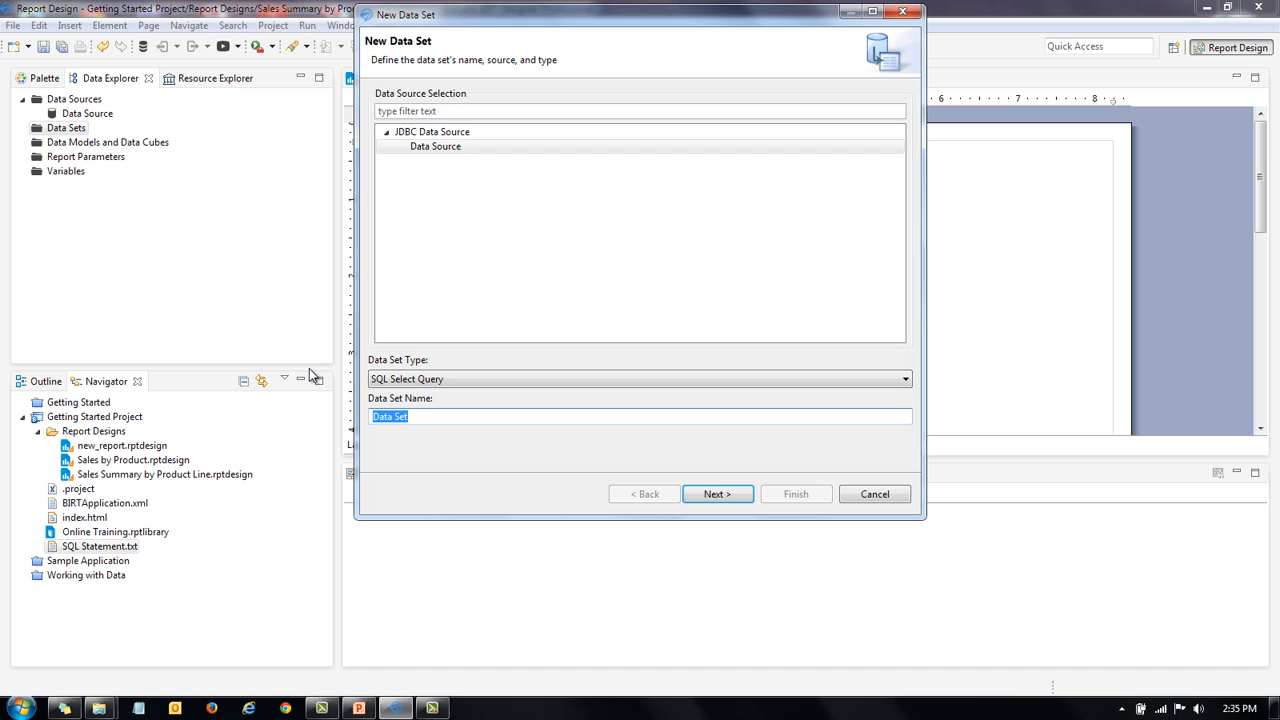
pyautogui.write('Saless')
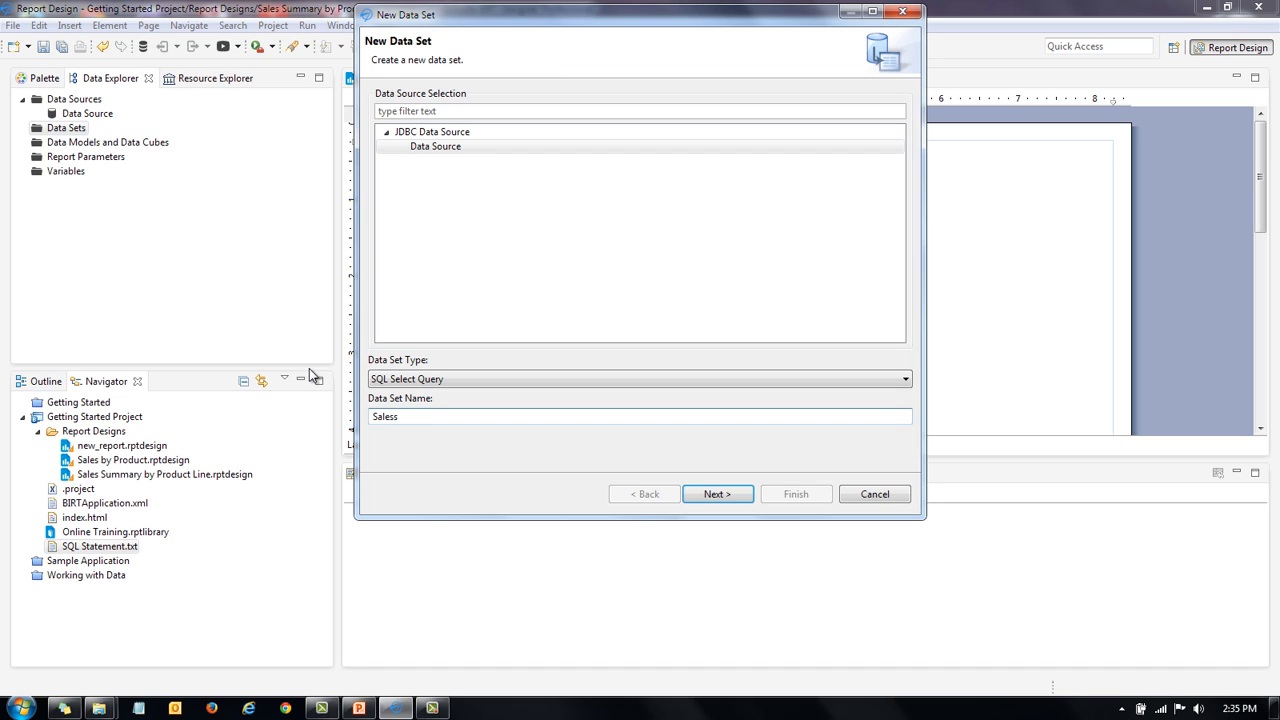
pyautogui.press('BackSpace')
pyautogui.press('BackSpace')
pyautogui.write('s by Product Line')
pyautogui.click(729, 494)
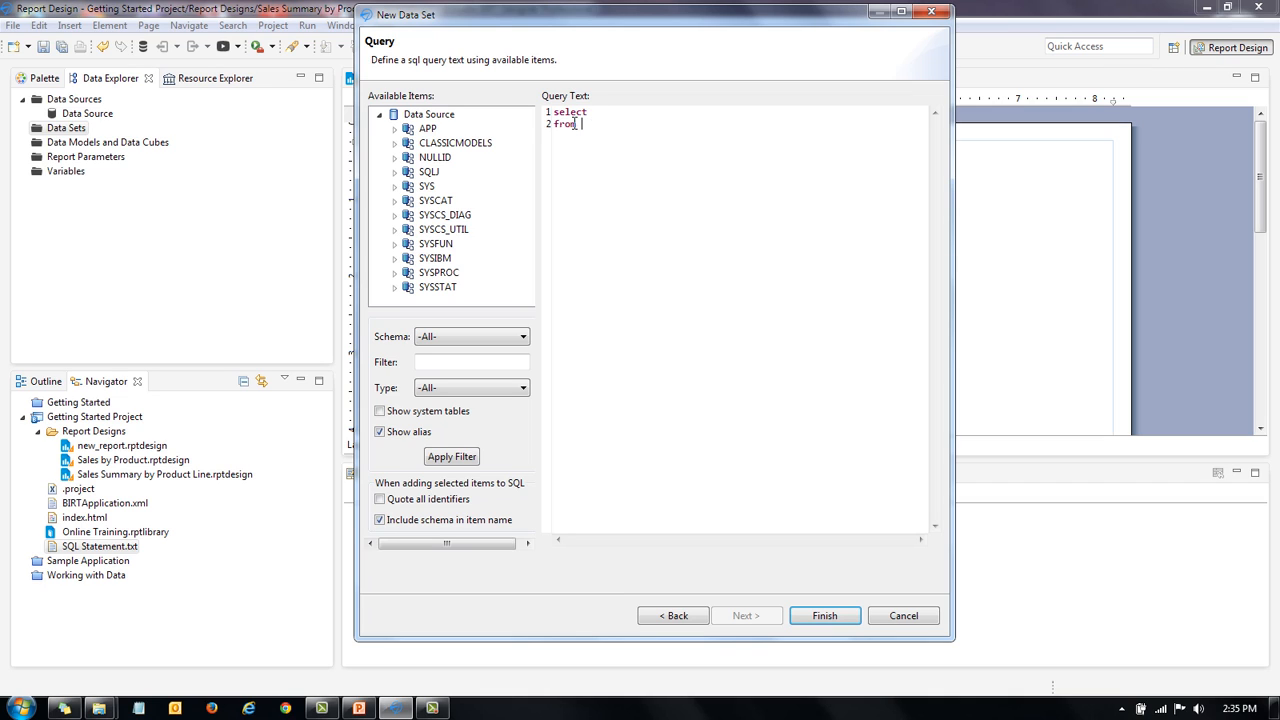
# Replace the placeholder query with the copied SQL statement, start a new line before the Cost sum, and finish creating the data set.
pyautogui.moveTo(590, 124); pyautogui.dragTo(527, 108)
pyautogui.write('select p.productline, sum(od.priceeach*od.quantityordered) as Revenue from orders o, orderdetails od, products p where o.ordernumber = od.ordernumber and od.productcode = p.productcode and o.orderdate between ? and ? group by p.productline')
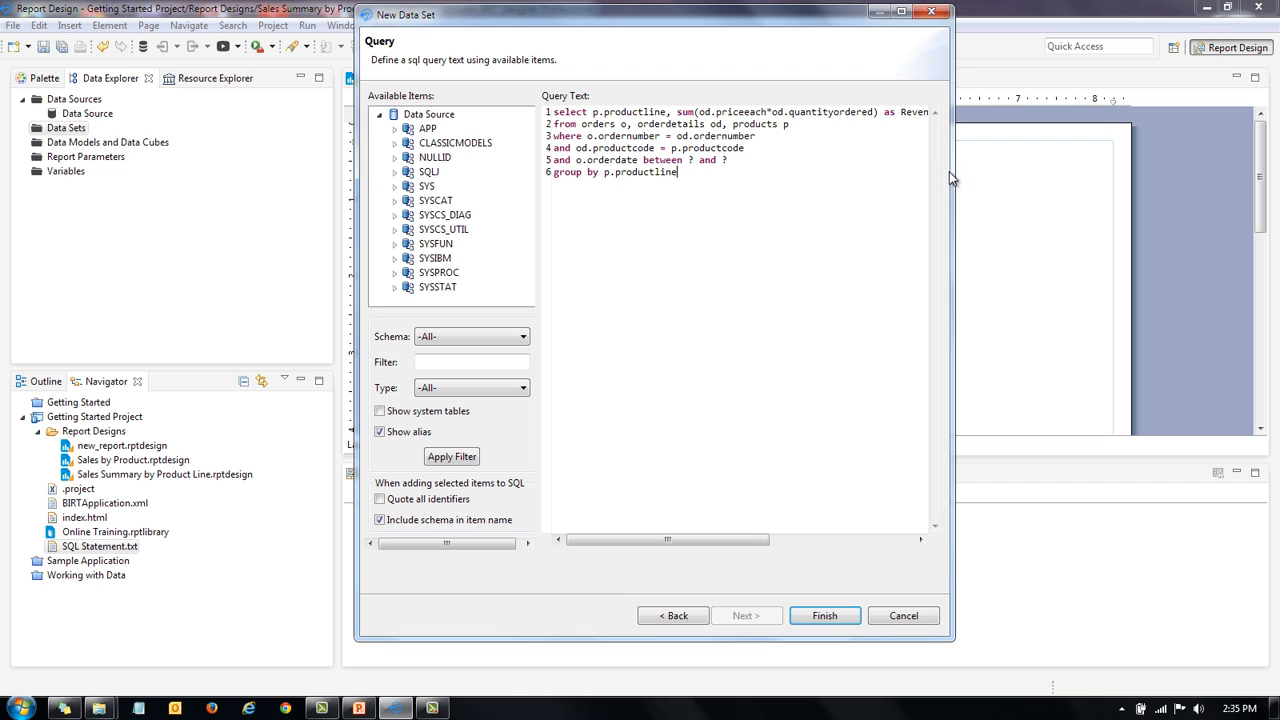
pyautogui.moveTo(955, 171); pyautogui.dragTo(1031, 171)
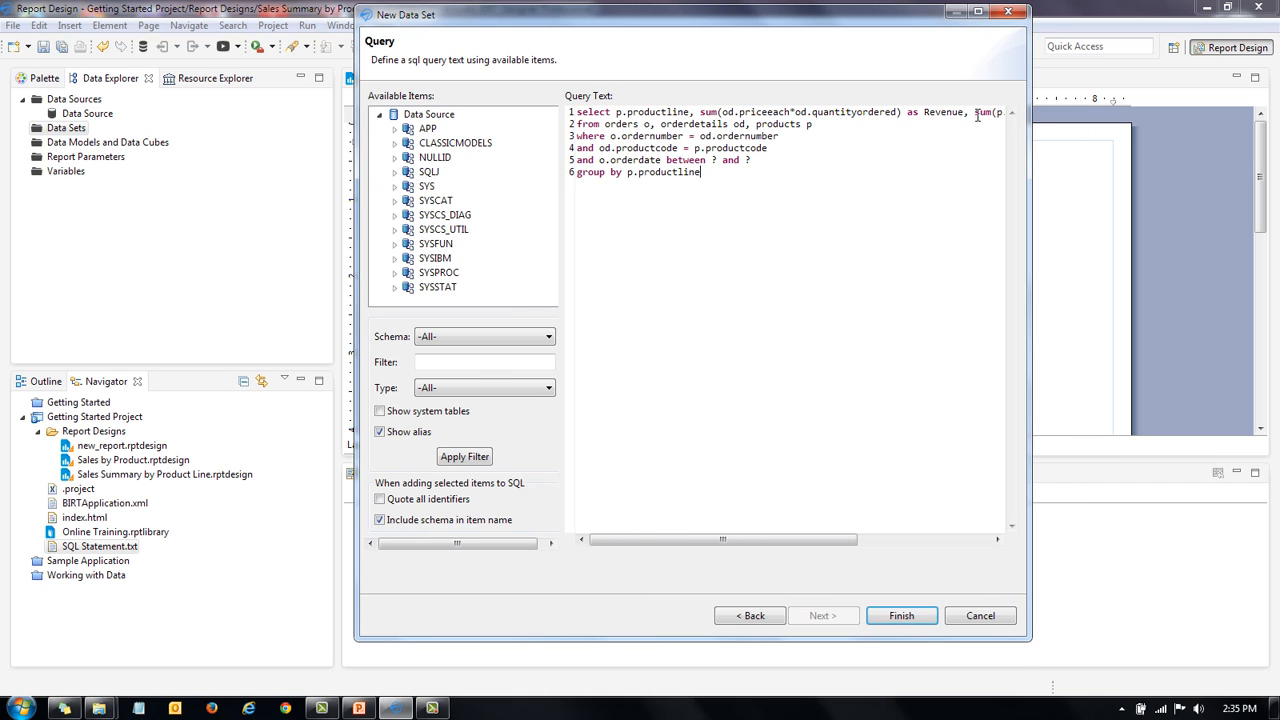
pyautogui.click(976, 112)
pyautogui.press('Return')
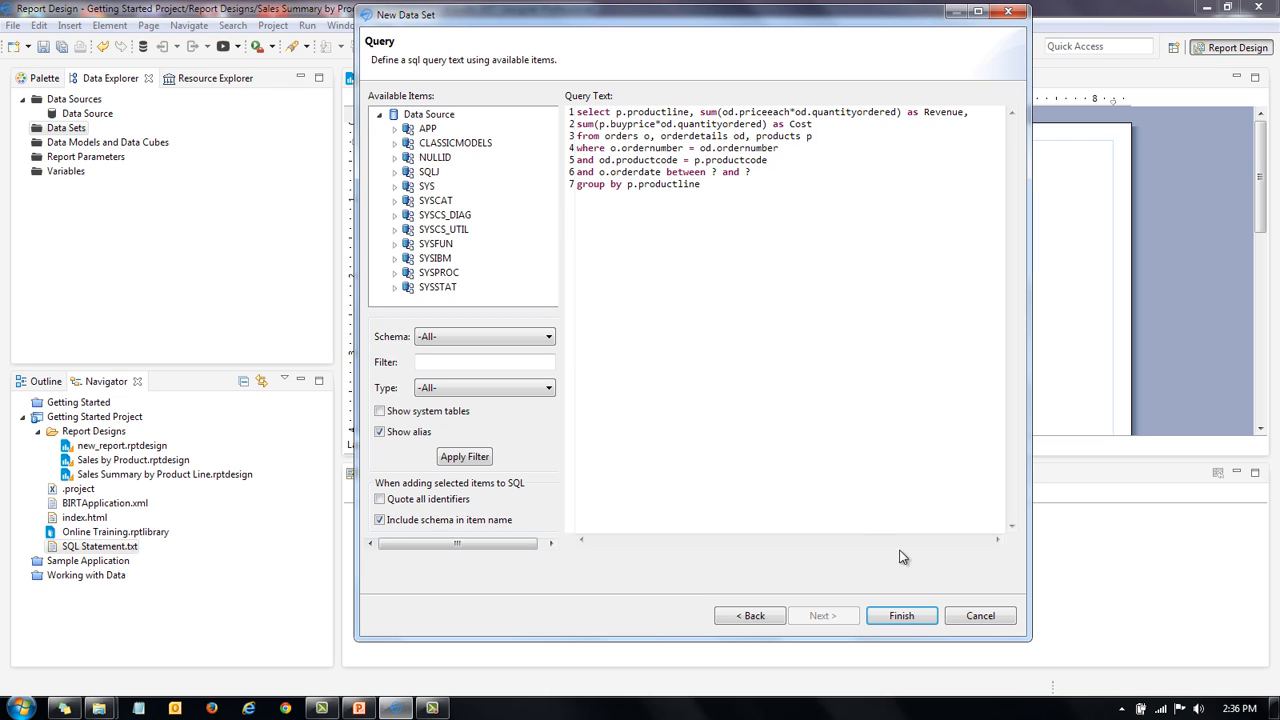
pyautogui.click(903, 618)
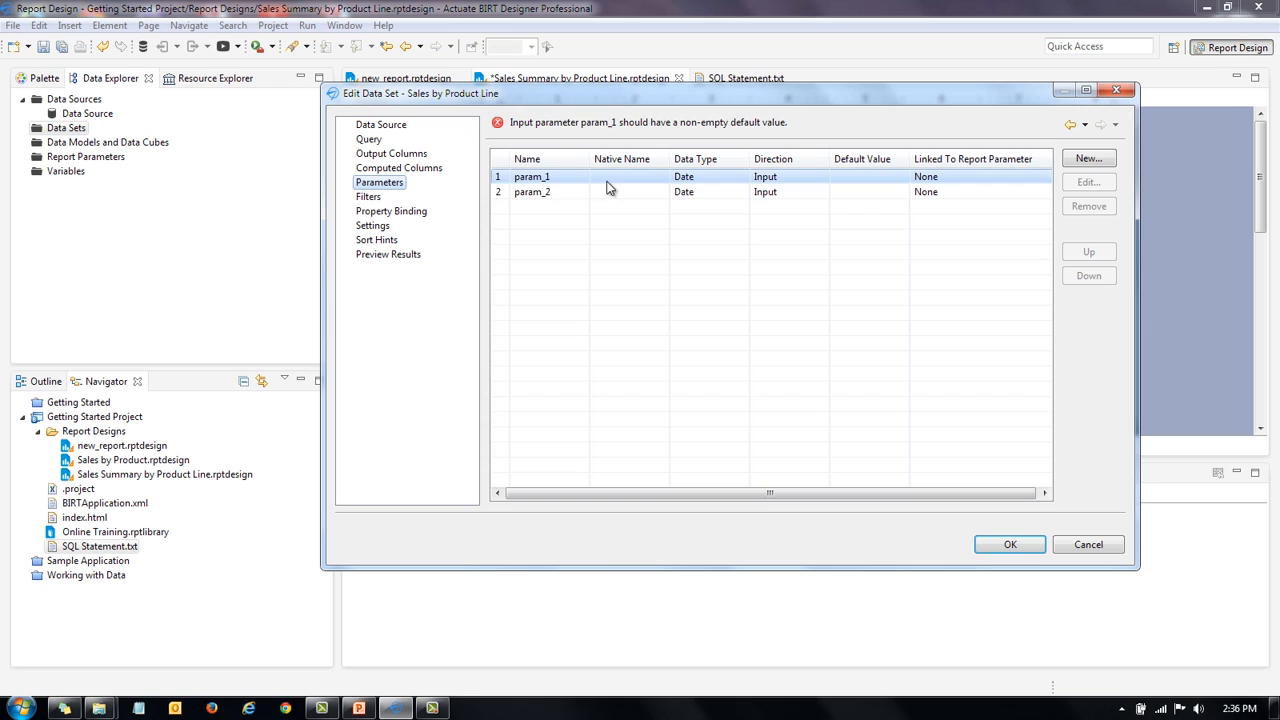
# Rename data set parameter param_1 as Start Date and begin a linked new report parameter also named Start Date.
pyautogui.click(522, 178)
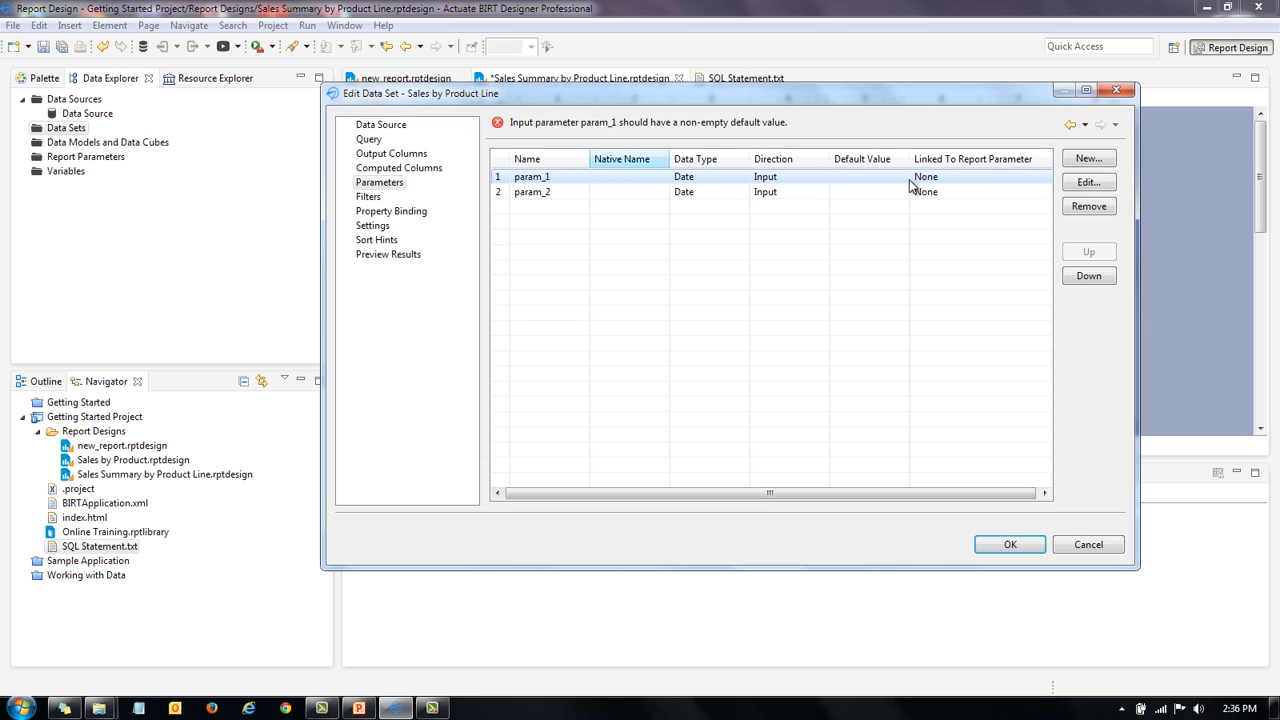
pyautogui.click(1089, 182)
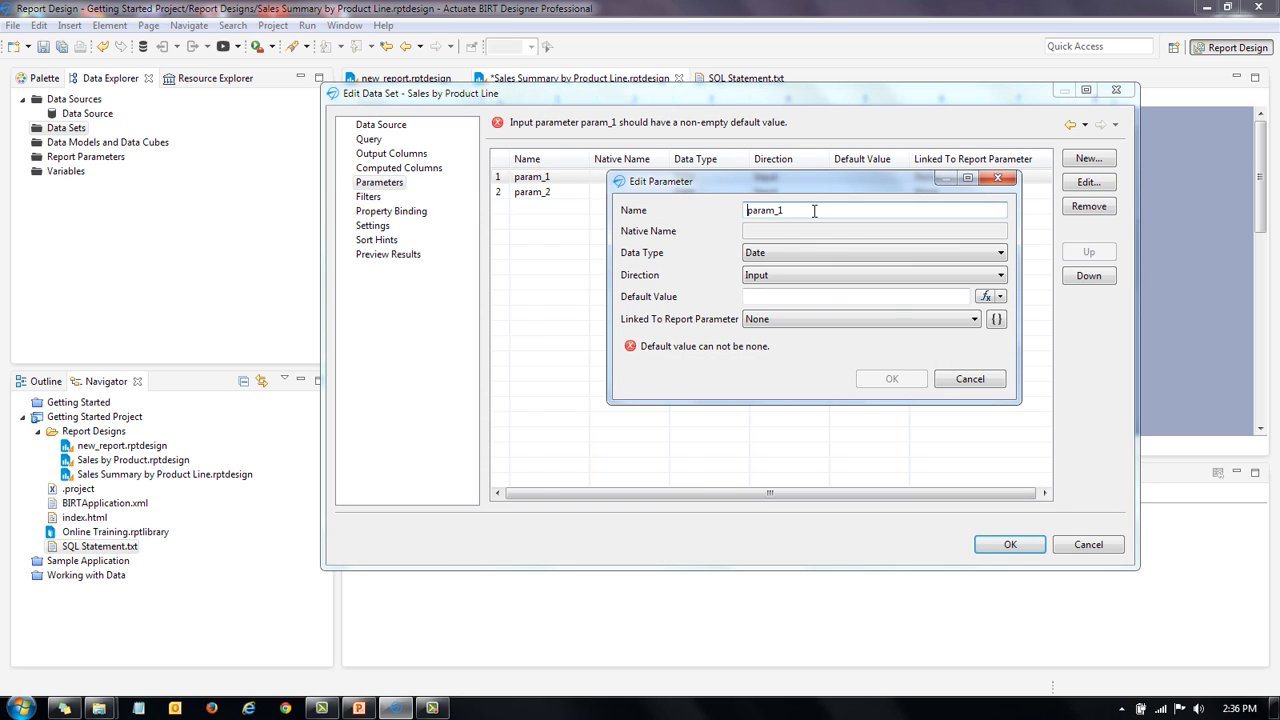
pyautogui.moveTo(804, 212); pyautogui.dragTo(728, 215)
pyautogui.write('Start Date')
pyautogui.click(997, 320)
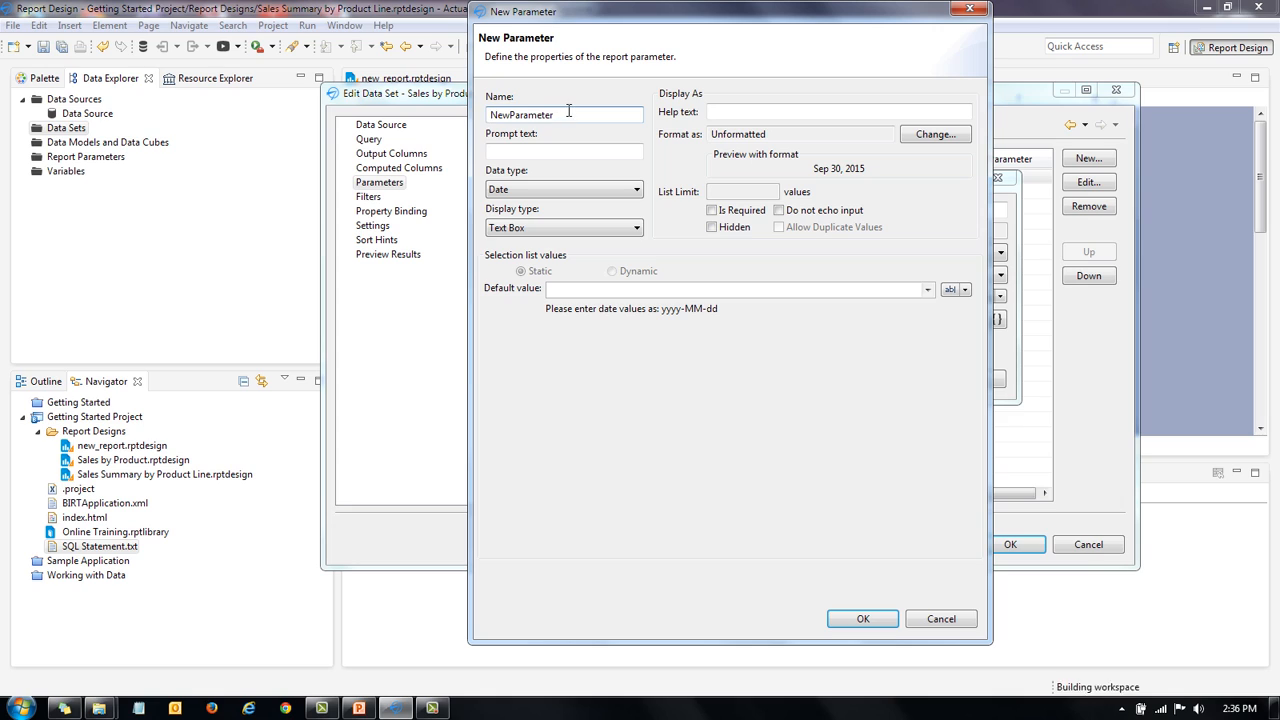
pyautogui.moveTo(566, 114); pyautogui.dragTo(378, 100)
pyautogui.write('S')
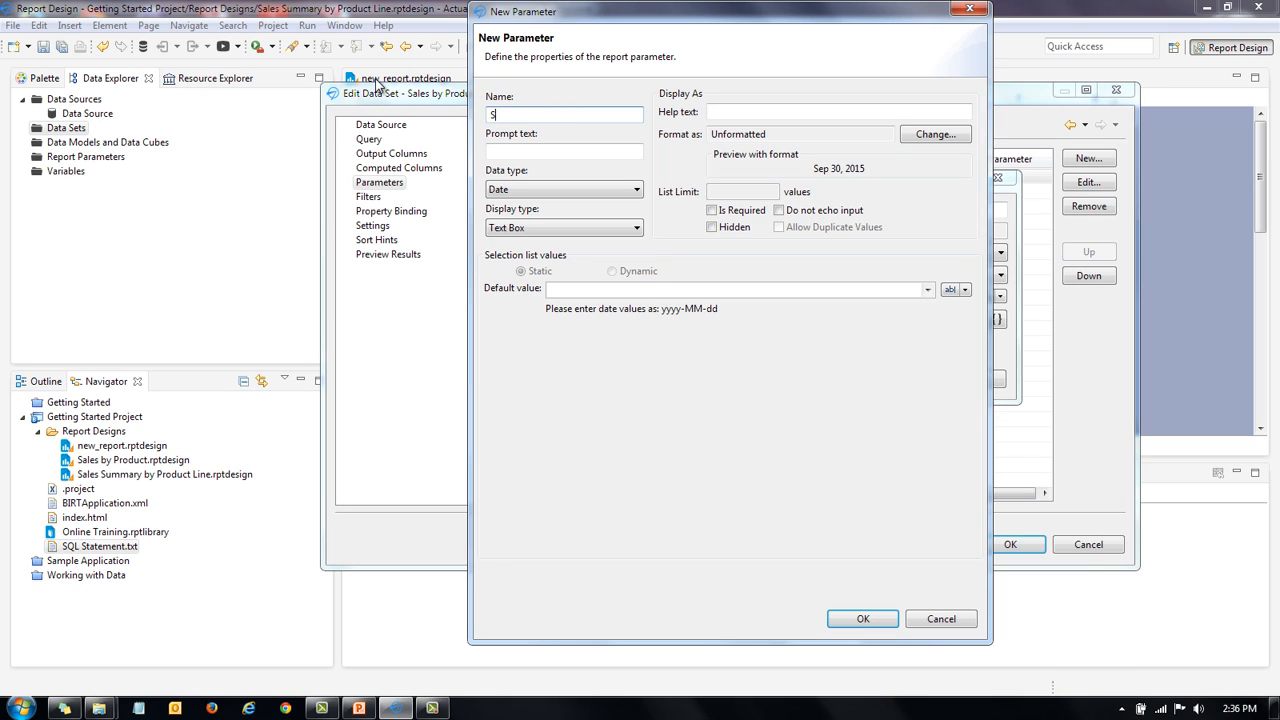
pyautogui.write('tart Date')
# Give the Start Date report parameter the medium date format (Sep 30, 2015) and default value 2013-01-01, and save both parameters.
pyautogui.click(929, 141)
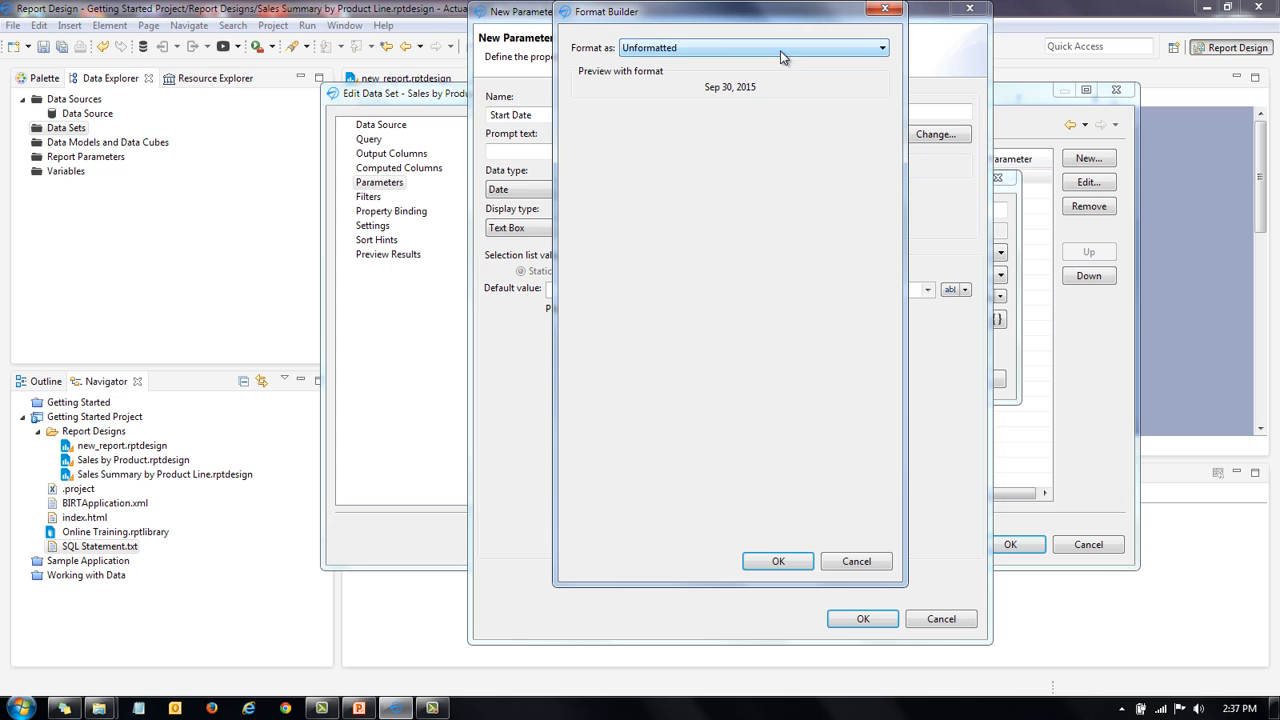
pyautogui.click(780, 50)
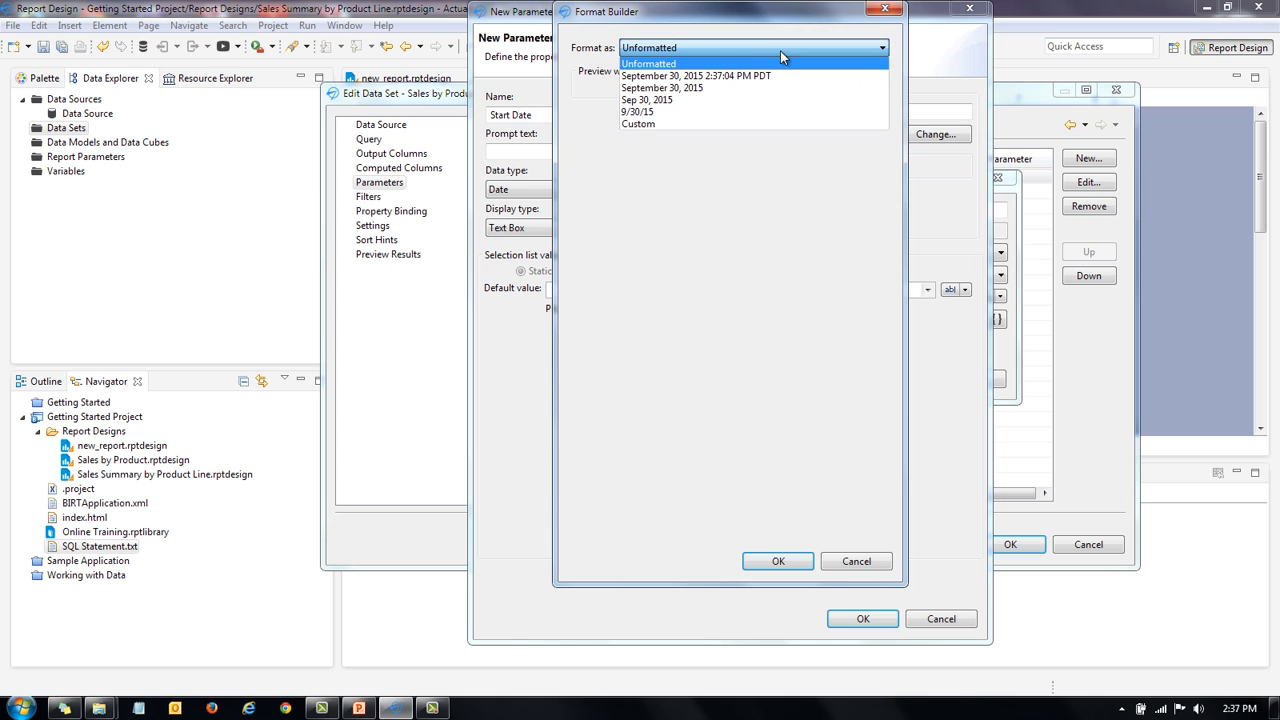
pyautogui.click(653, 100)
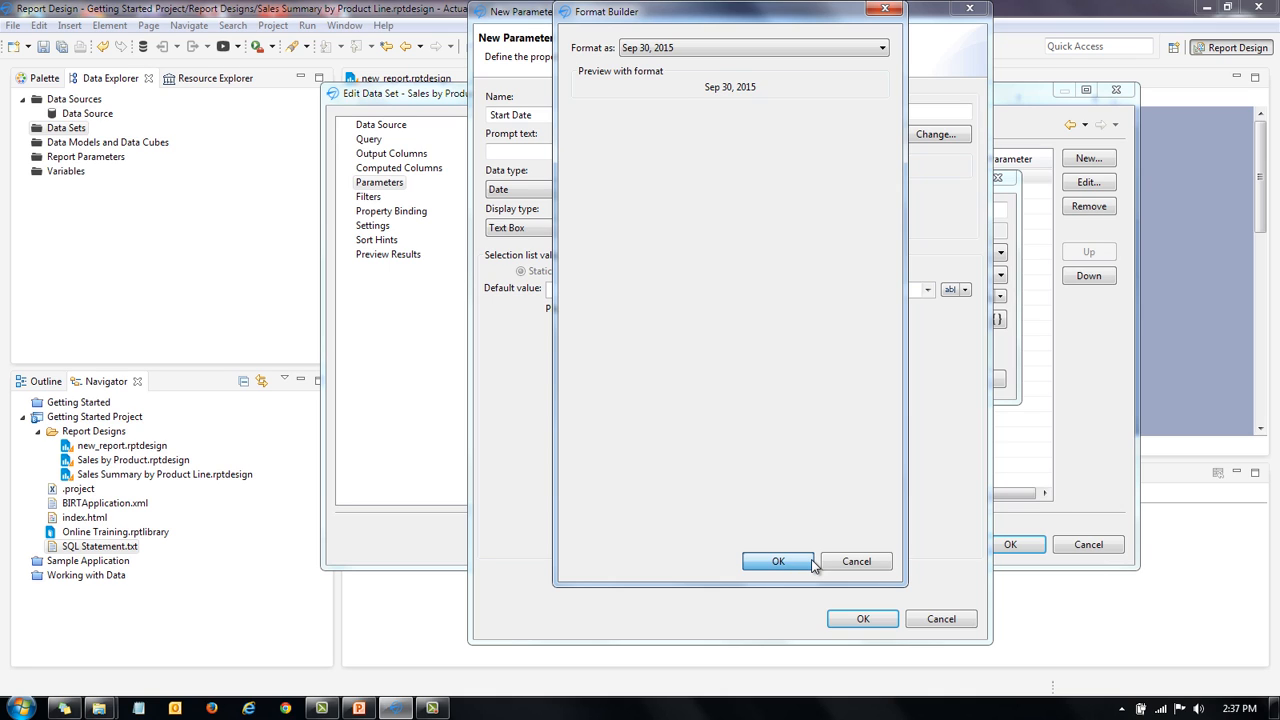
pyautogui.click(779, 562)
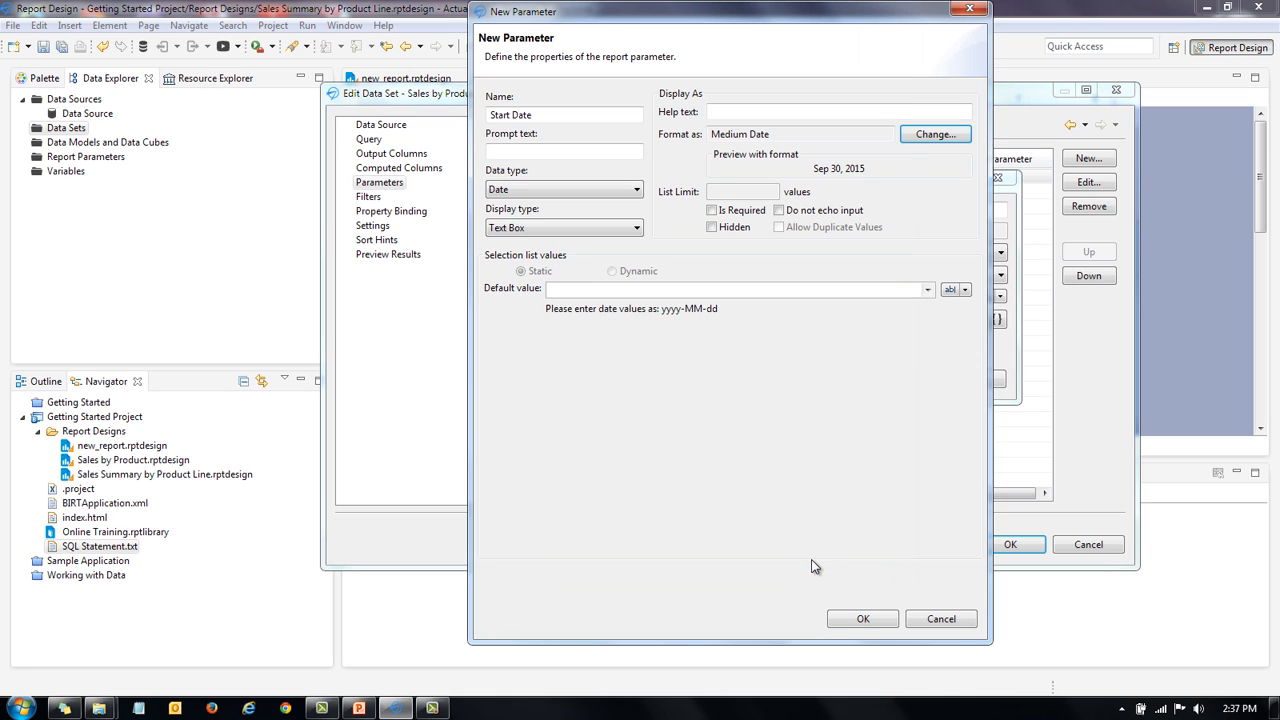
pyautogui.click(566, 289)
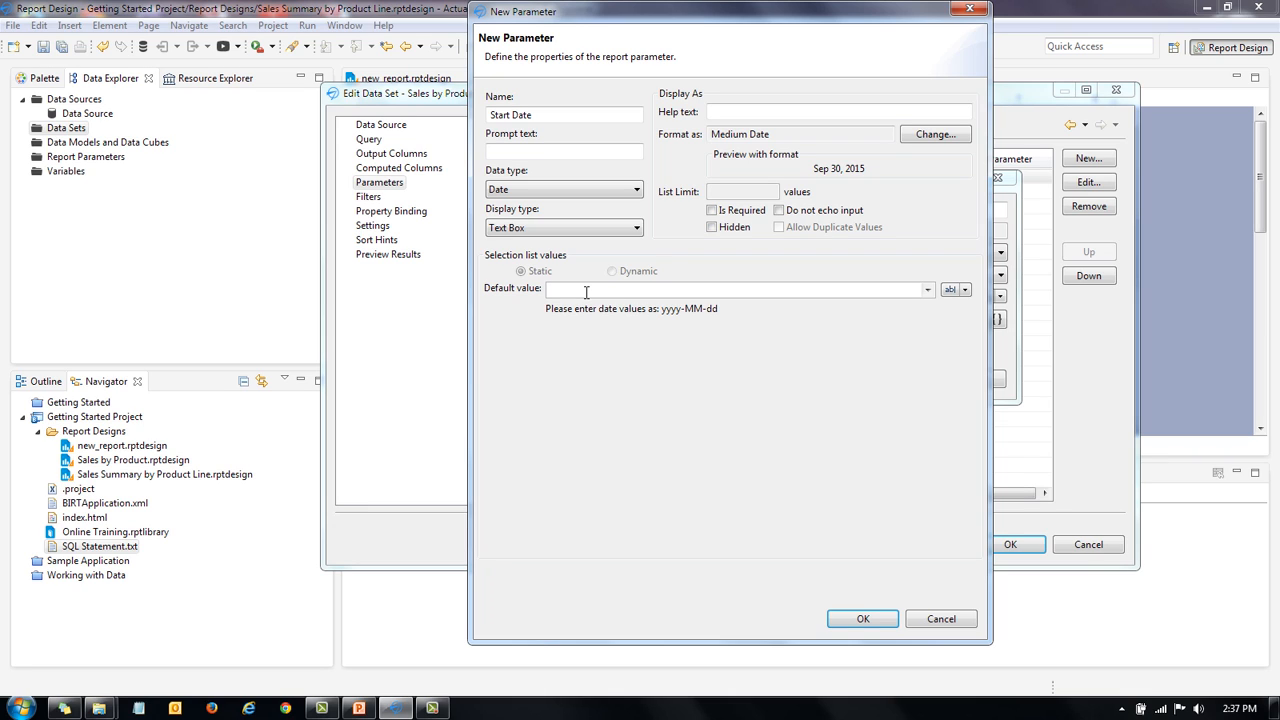
pyautogui.write('13-0')
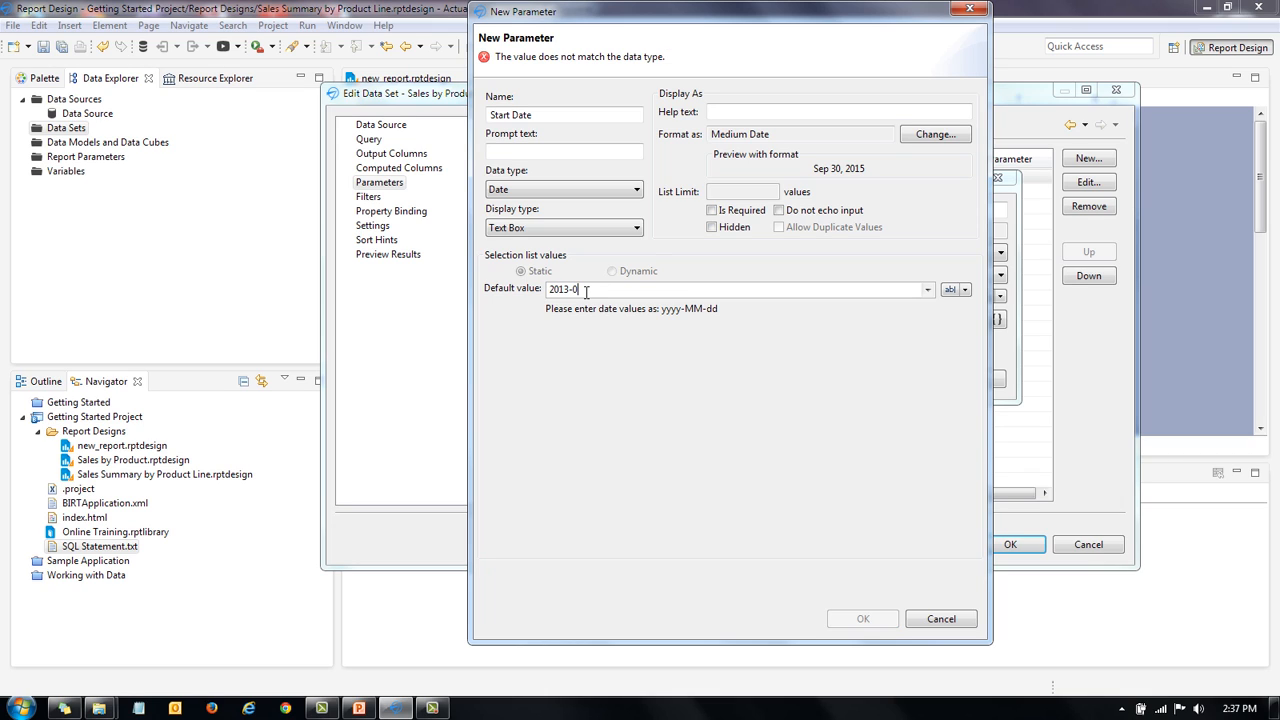
pyautogui.write('1-01')
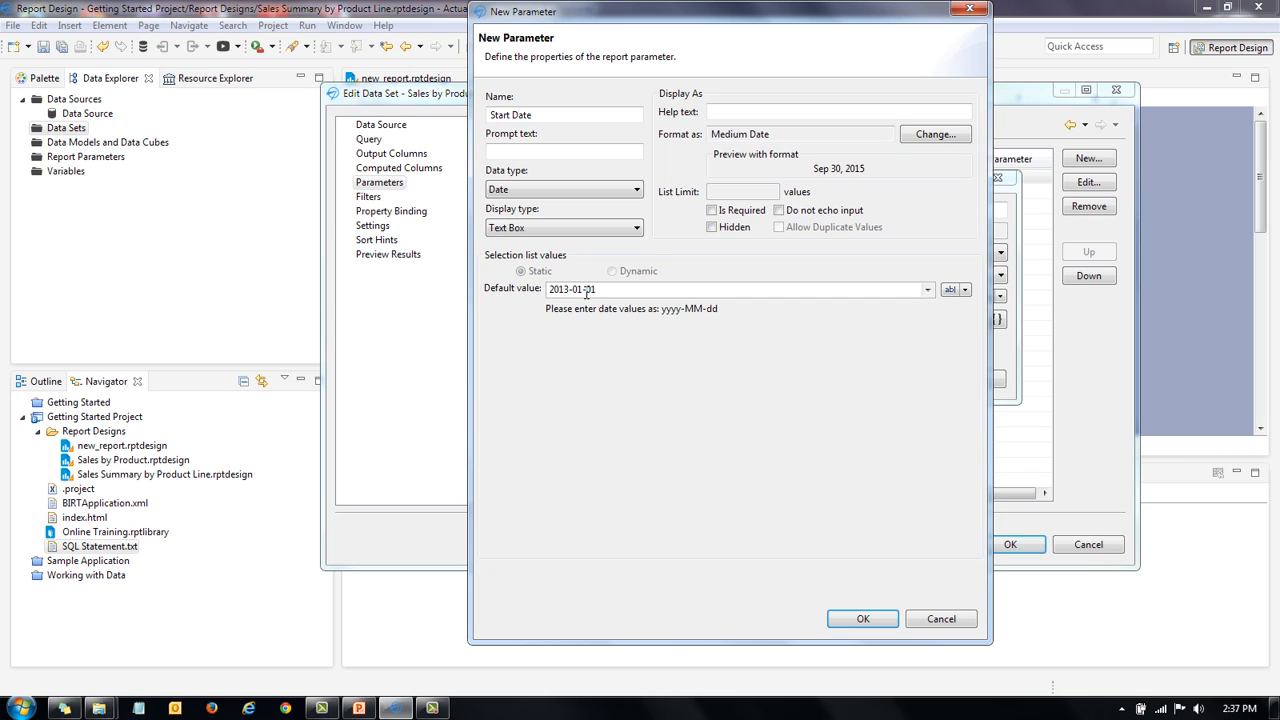
pyautogui.click(861, 622)
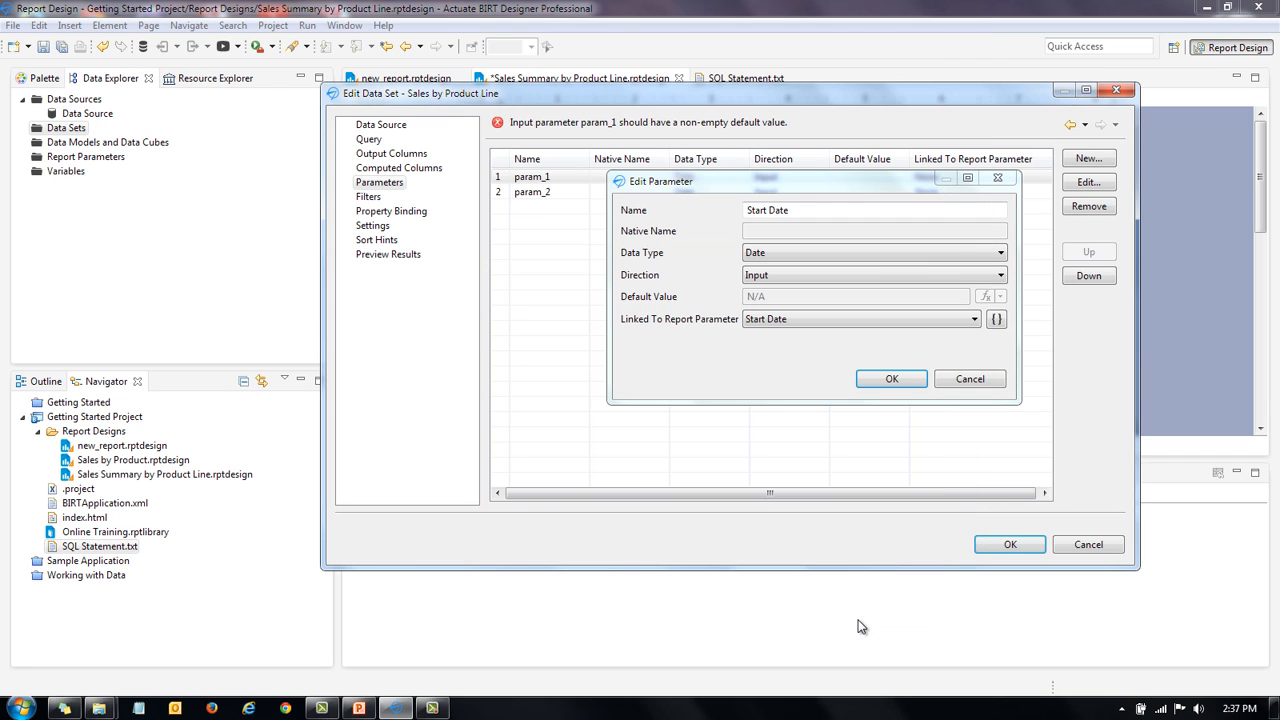
pyautogui.click(886, 381)
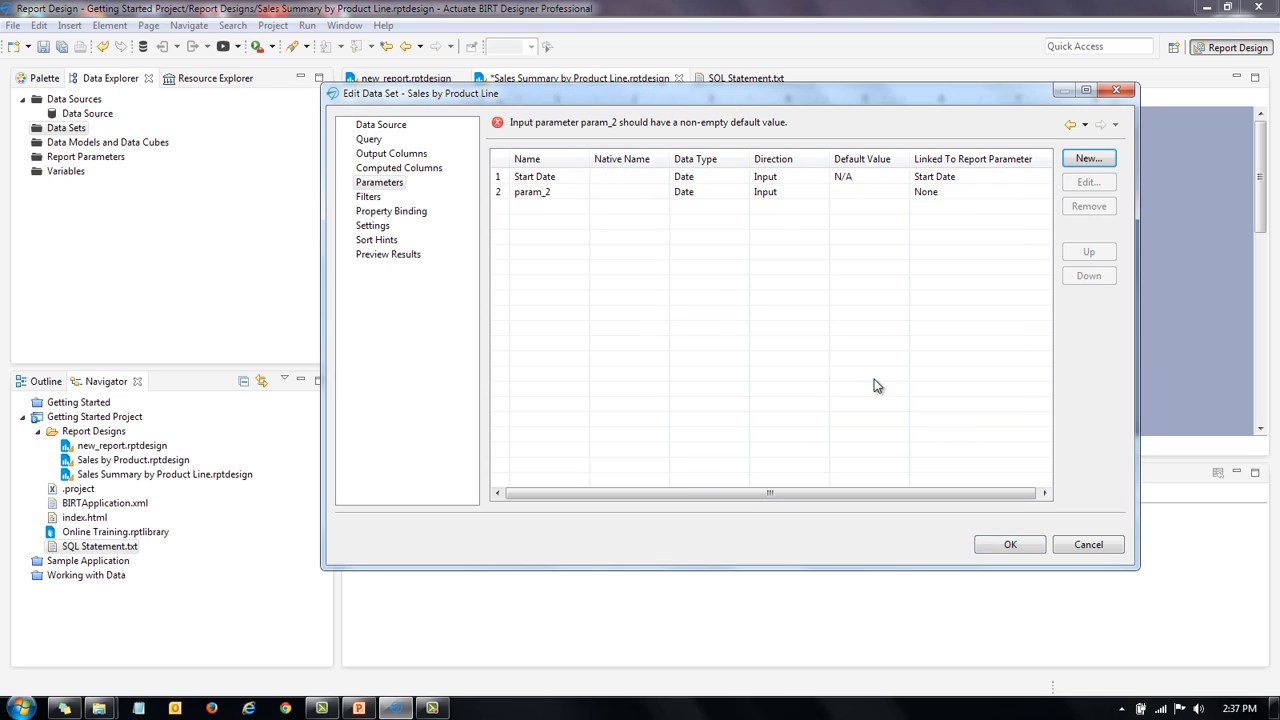
# Rename data set parameter param_2 as End Date and begin a linked new report parameter also named End Date.
pyautogui.click(776, 196)
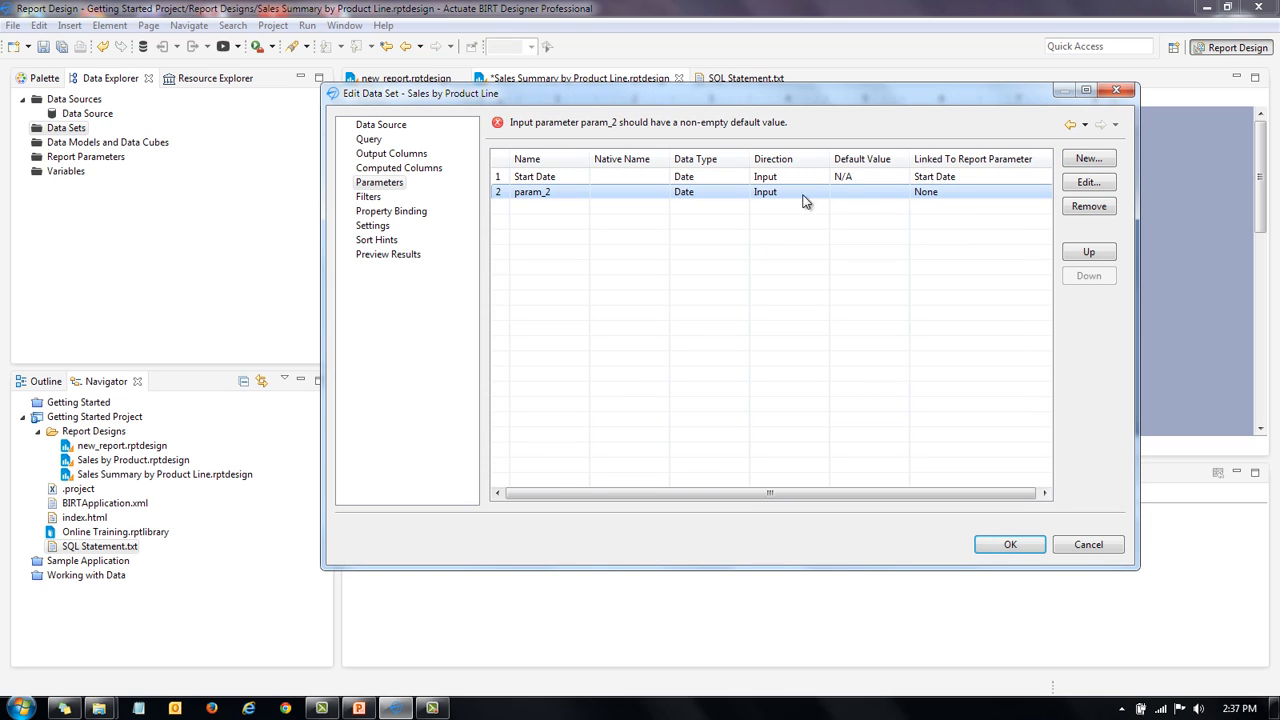
pyautogui.click(1086, 185)
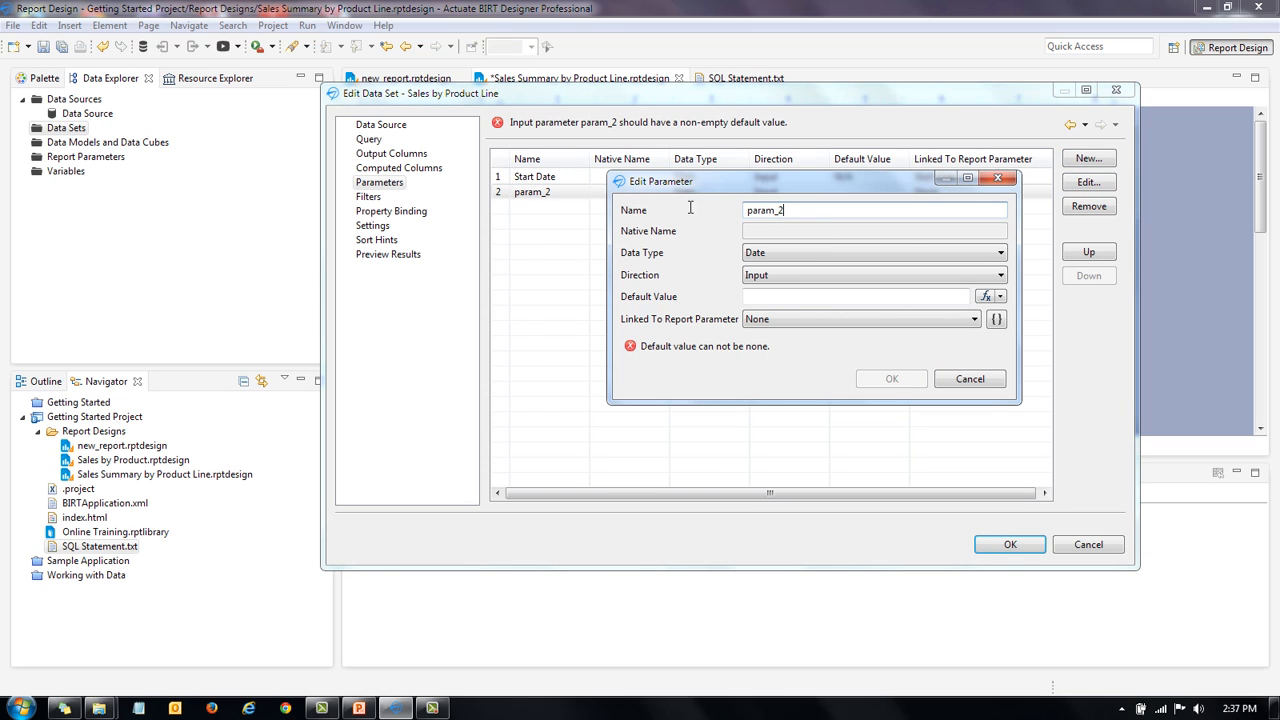
pyautogui.write('End Date')
pyautogui.click(996, 319)
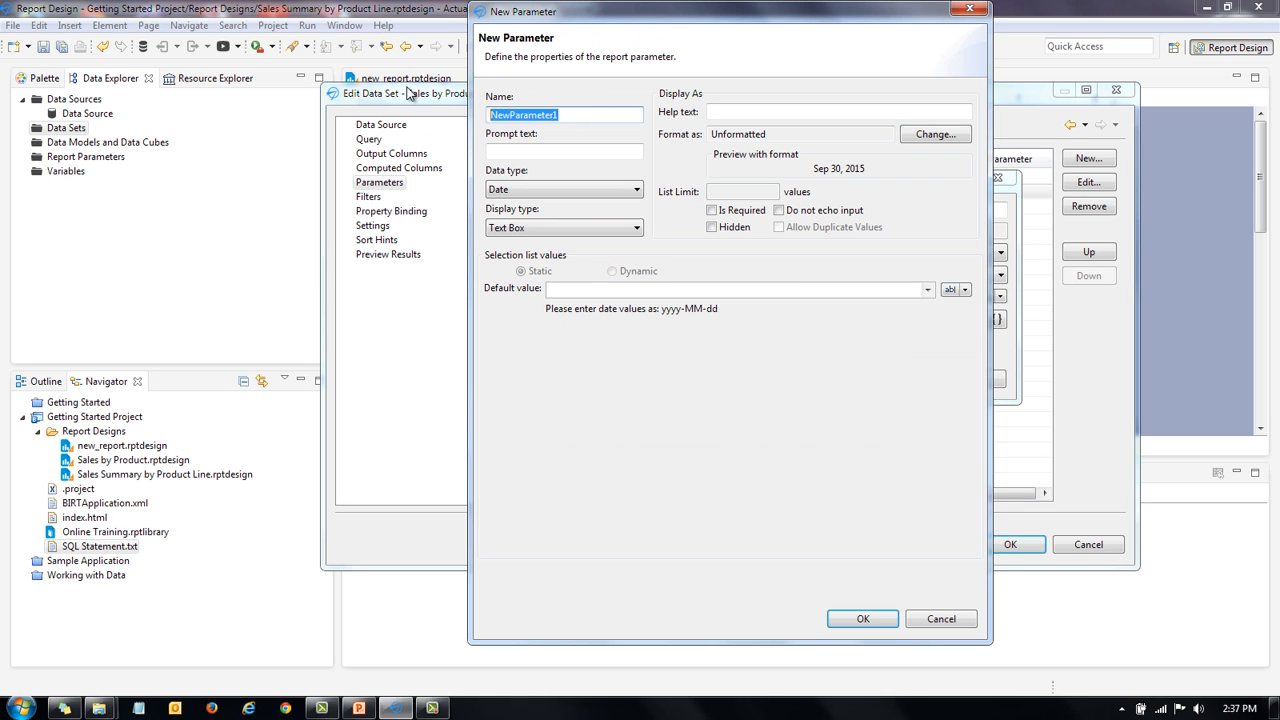
pyautogui.write('End')
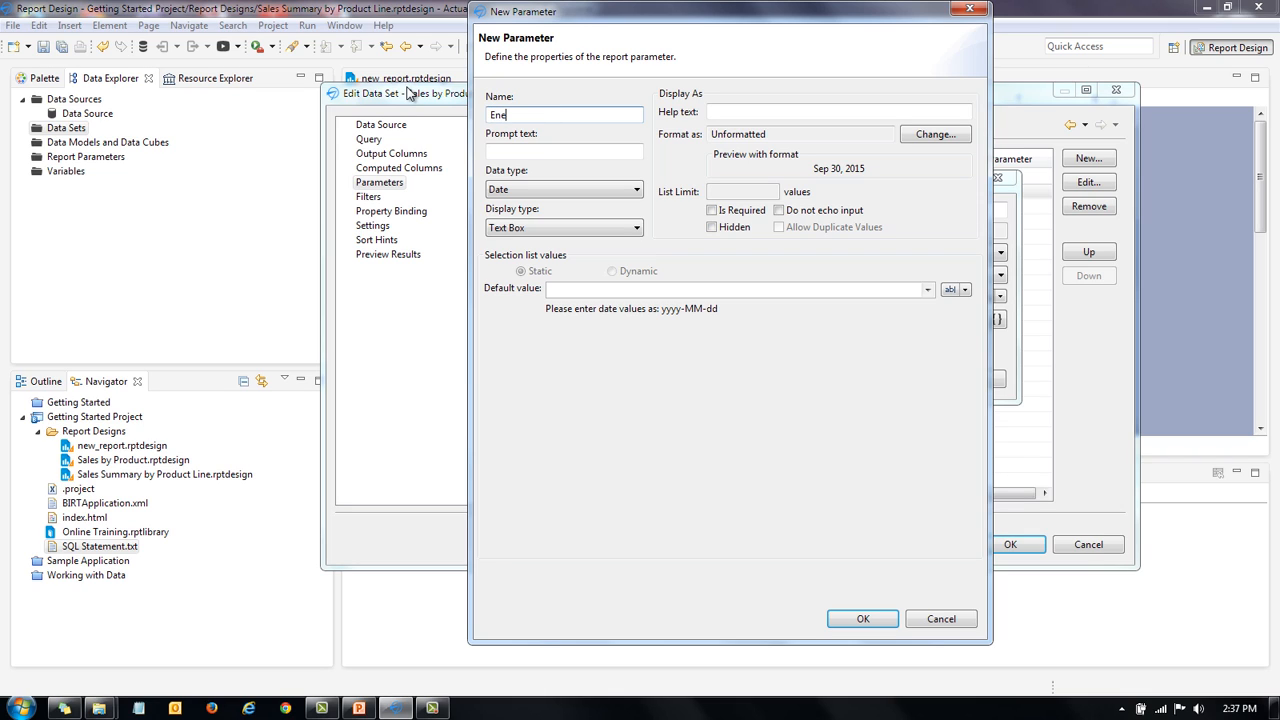
pyautogui.press('BackSpace')
pyautogui.write('Date')
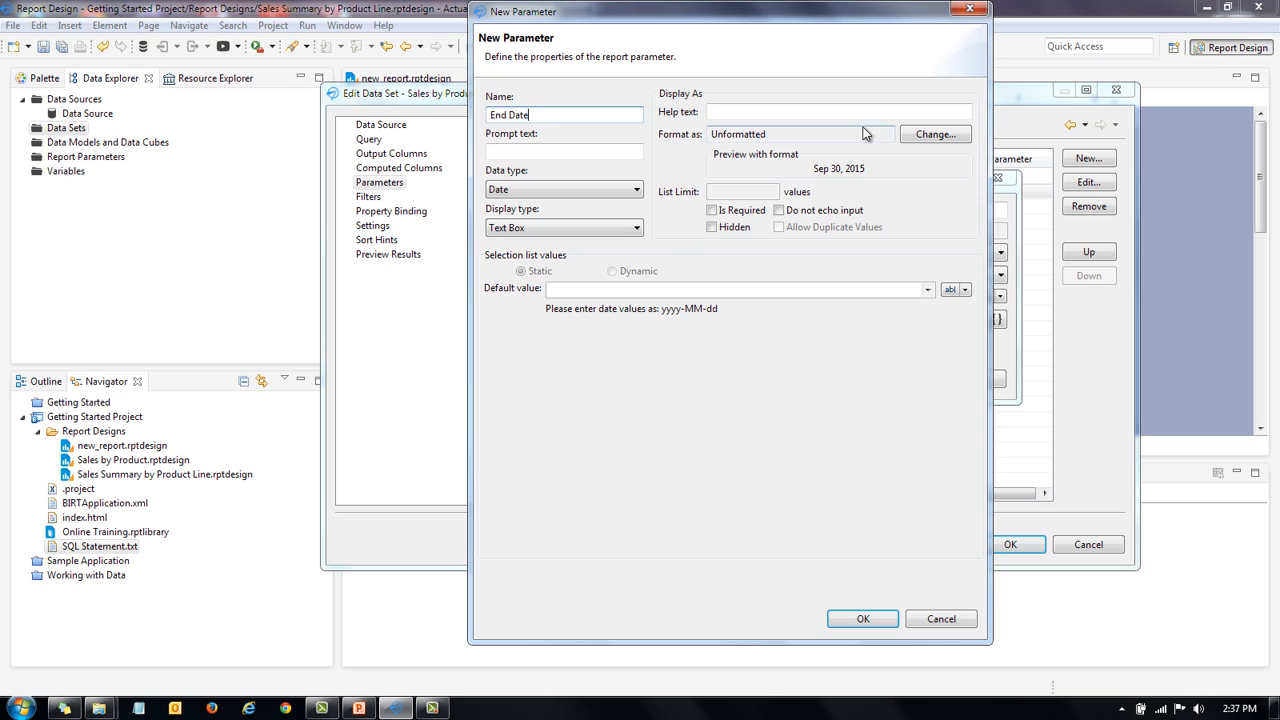
# Set the End Date report parameter's display format to the medium date style (Sep 30, 2015).
pyautogui.click(925, 140)
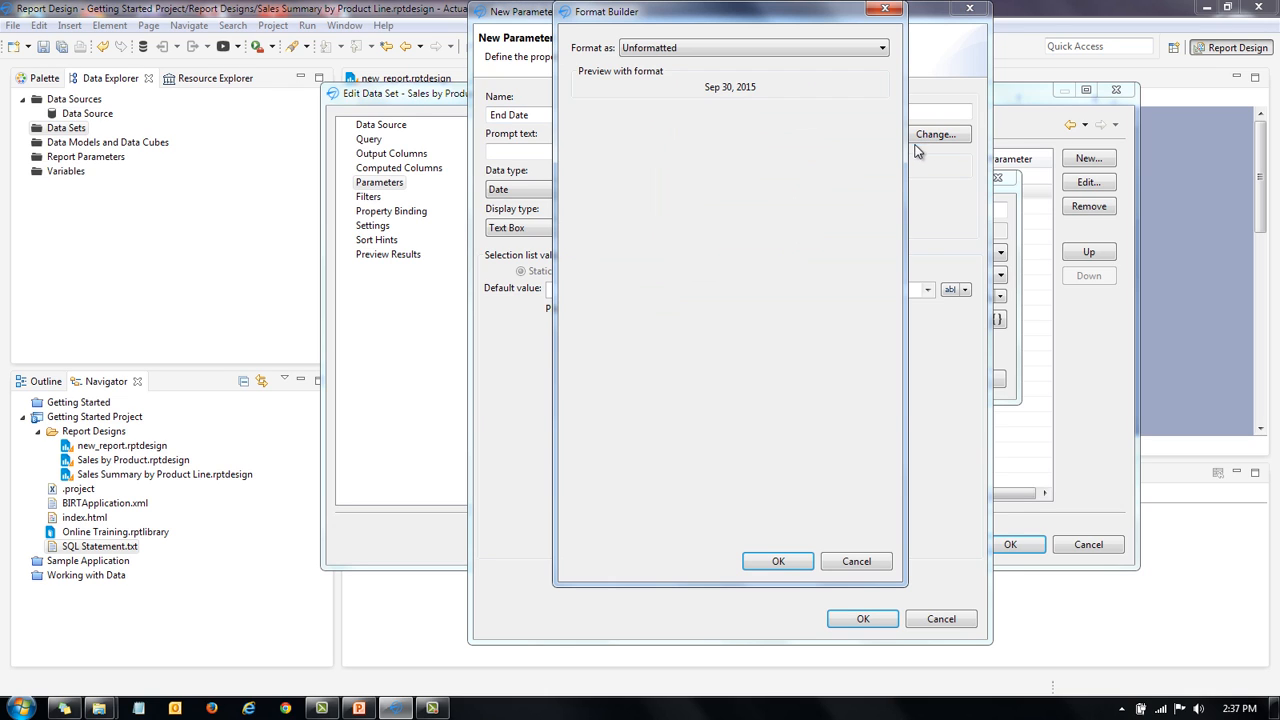
pyautogui.click(719, 50)
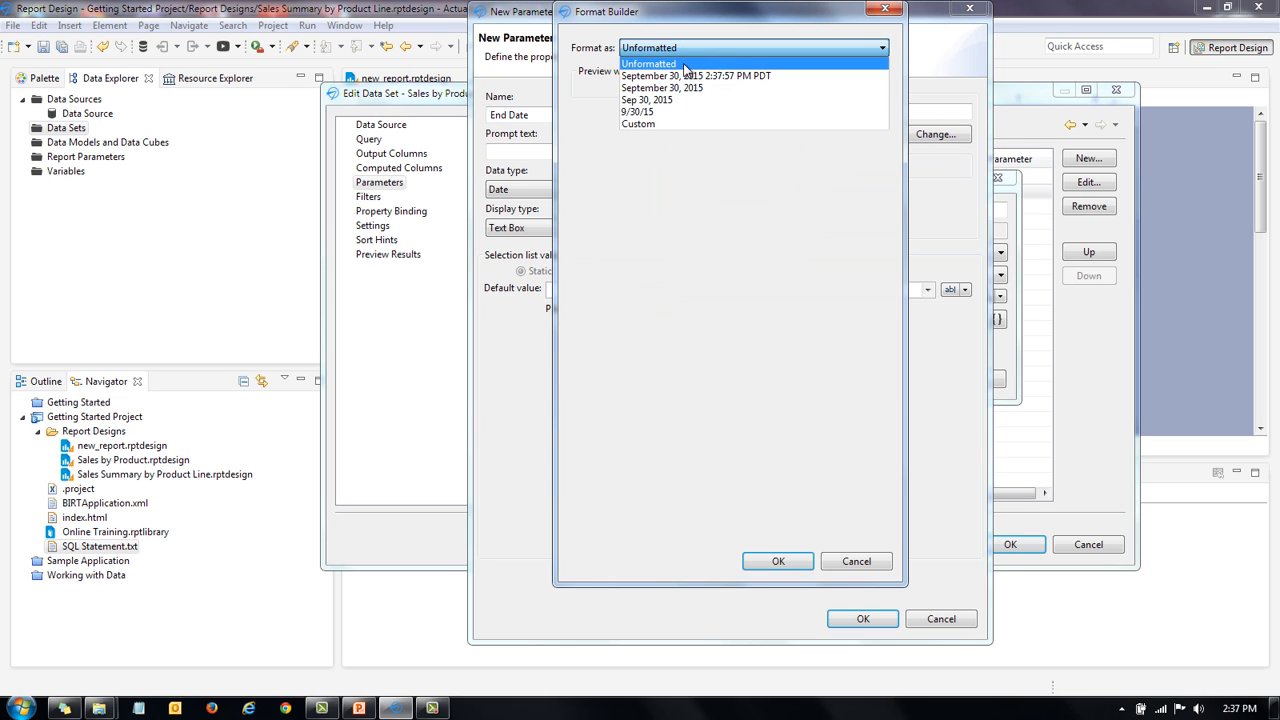
pyautogui.click(708, 107)
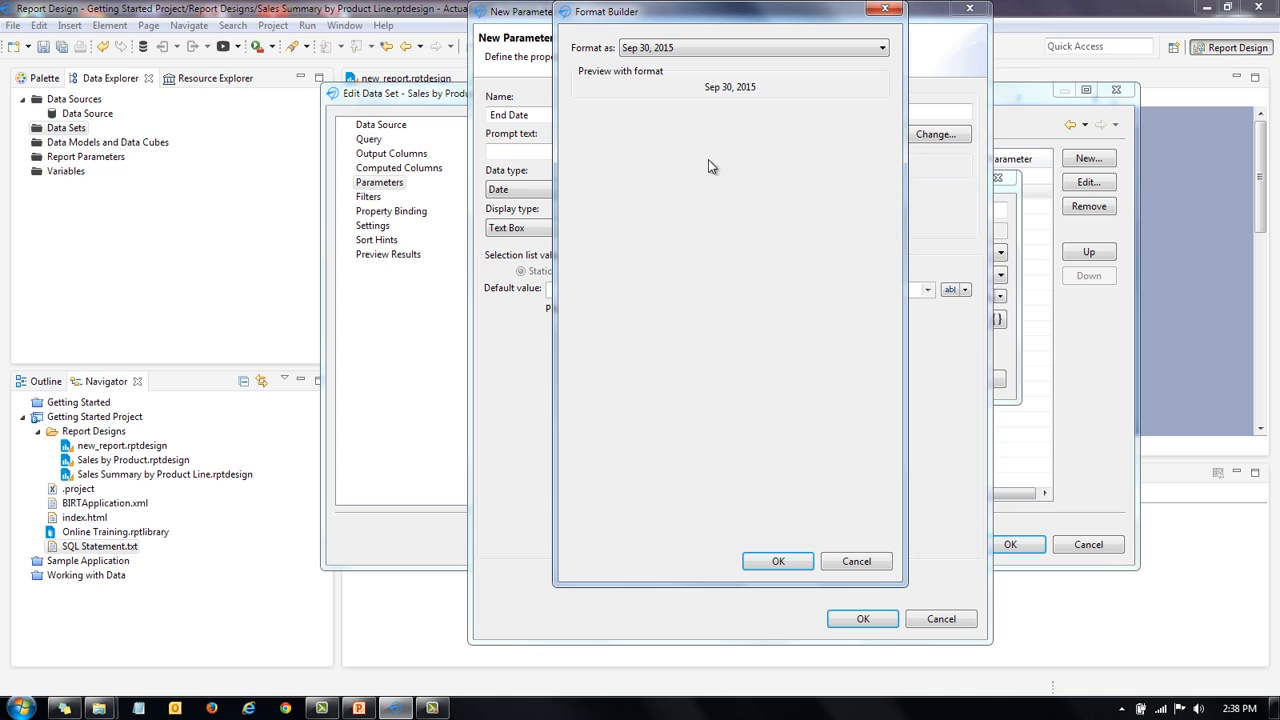
pyautogui.click(781, 561)
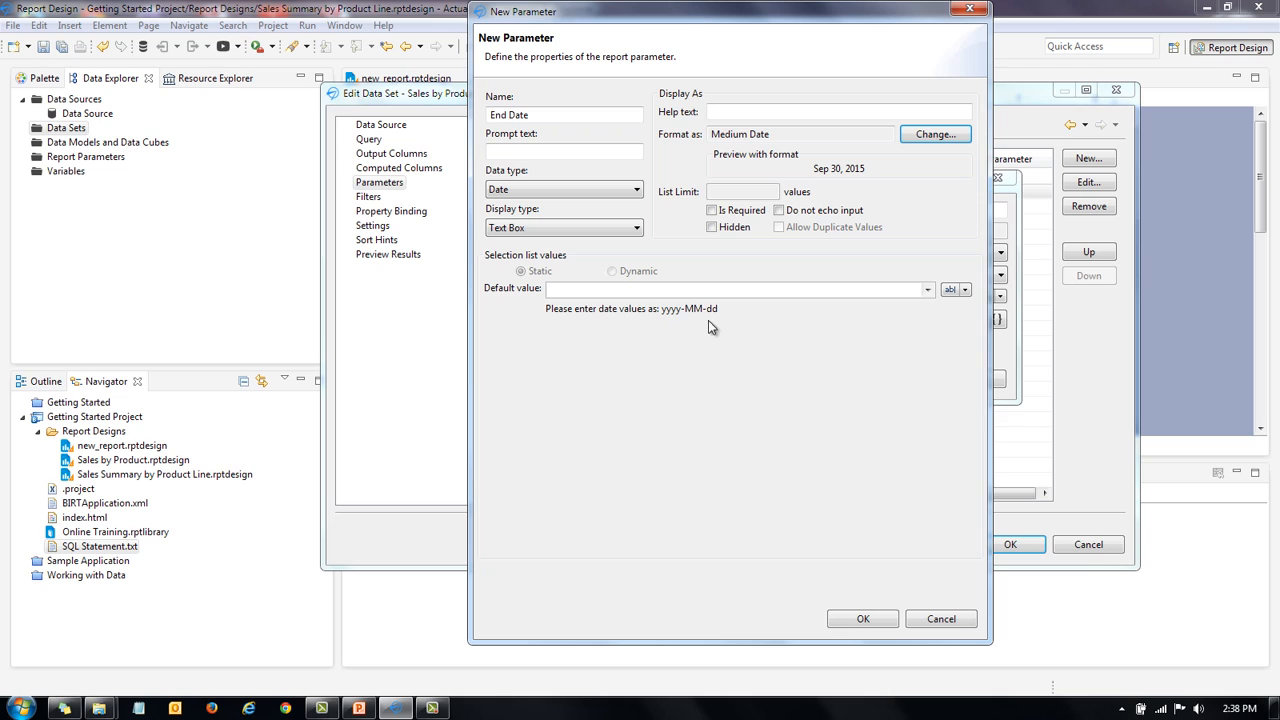
# Set End Date's default value to the JavaScript expression new Date() from the native Date functions and save both End Date parameters.
pyautogui.click(966, 290)
pyautogui.click(985, 343)
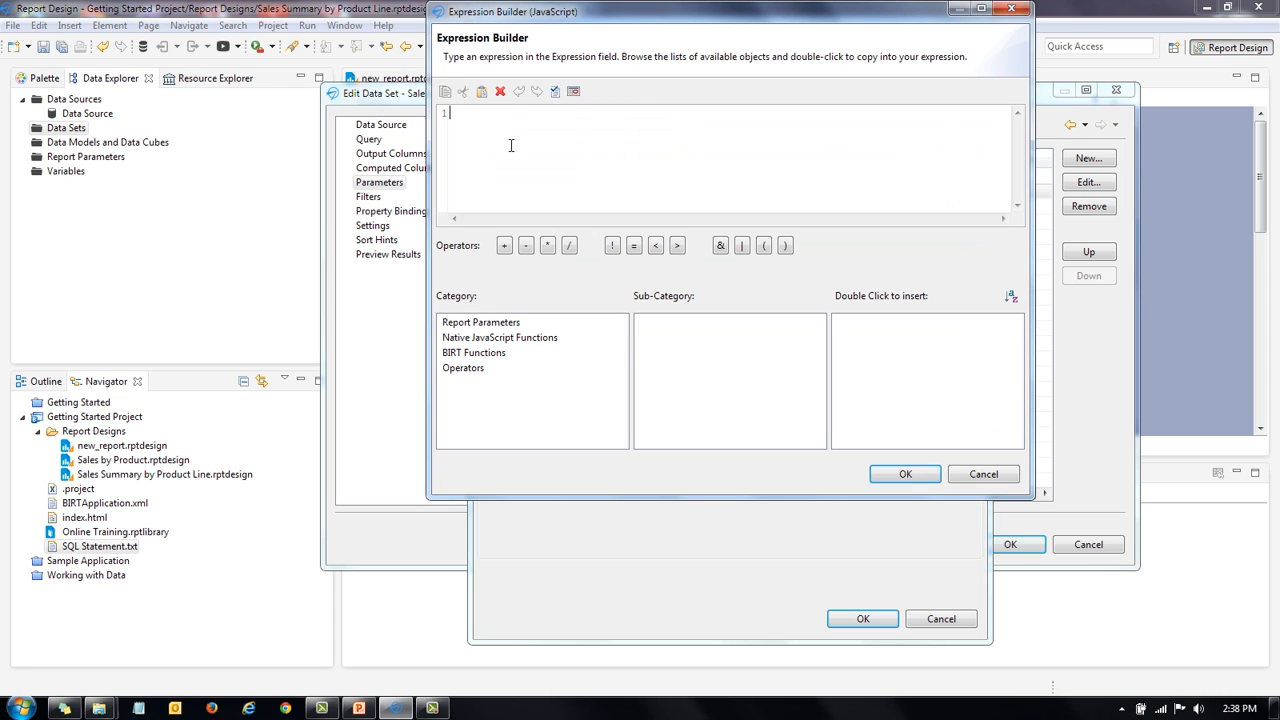
pyautogui.click(494, 341)
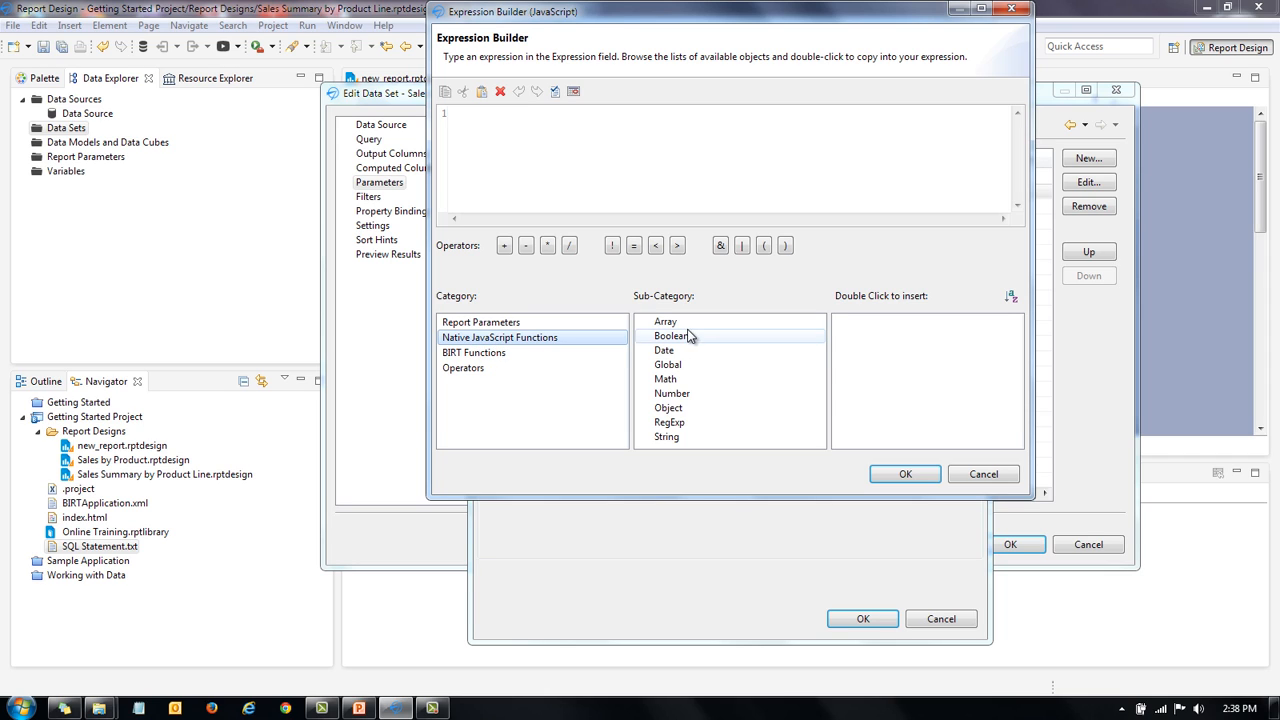
pyautogui.click(663, 352)
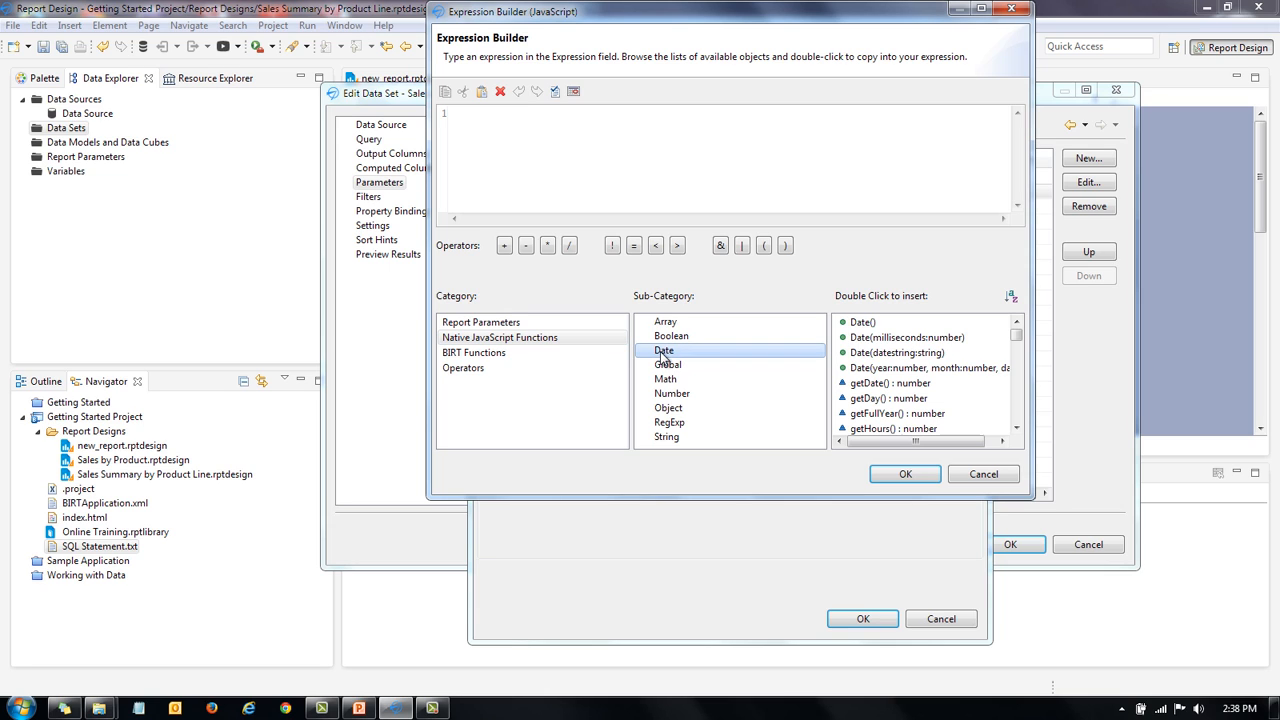
pyautogui.doubleClick(862, 322)
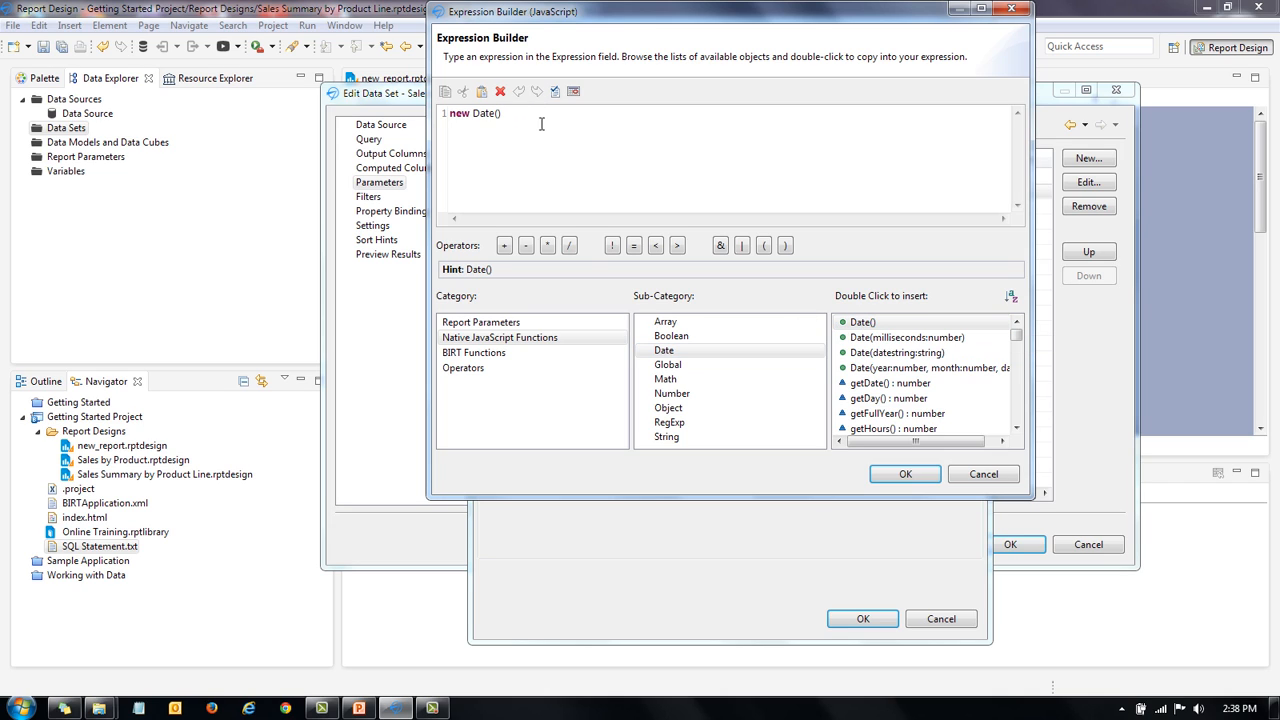
pyautogui.click(915, 476)
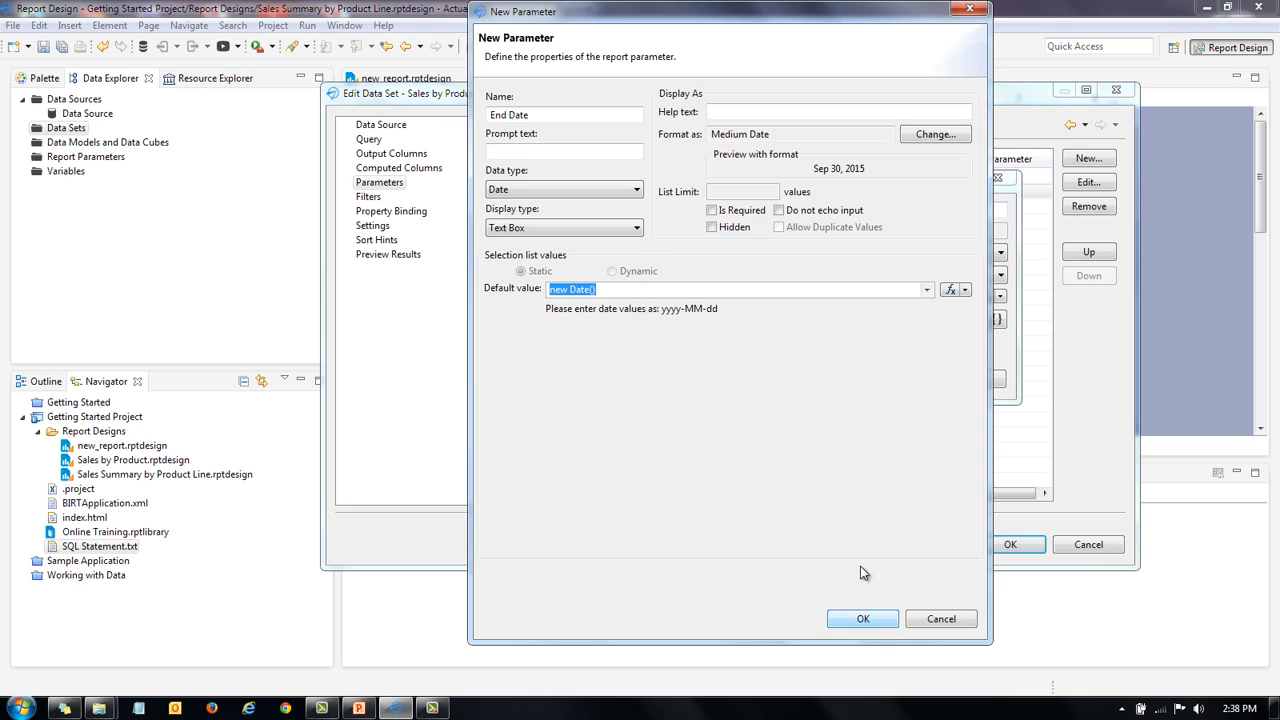
pyautogui.click(872, 621)
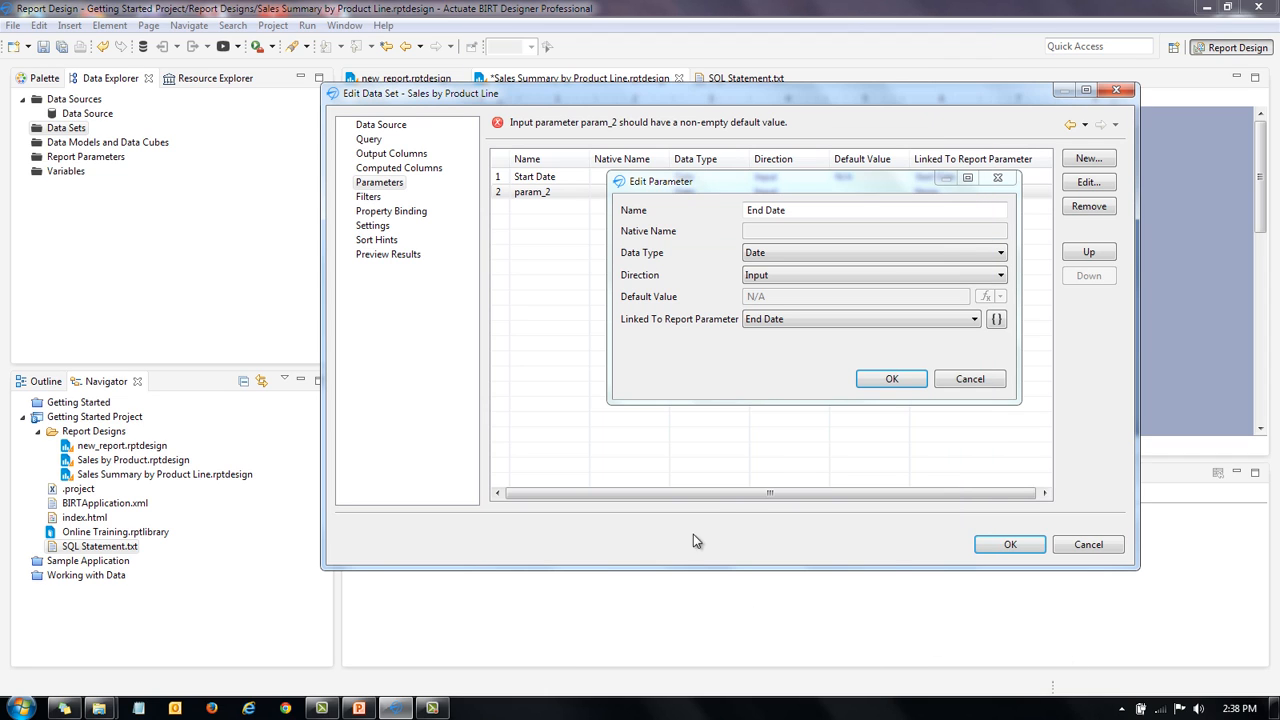
pyautogui.click(891, 379)
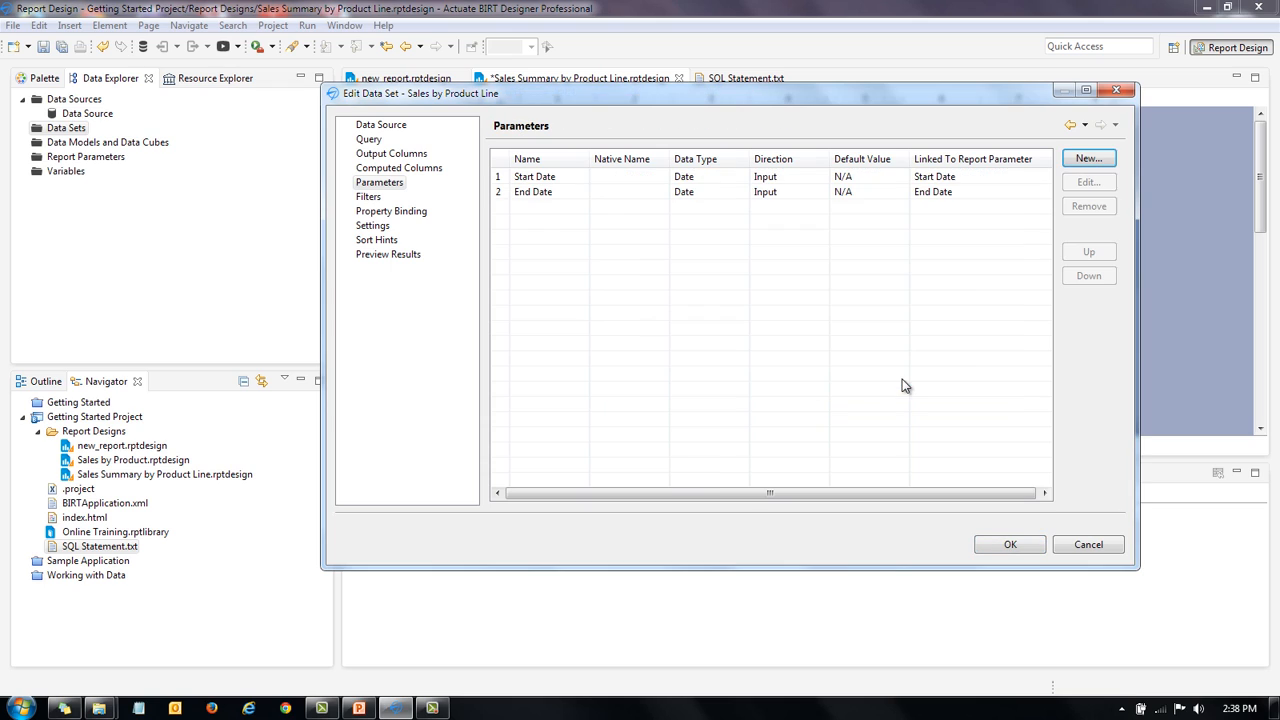
# Preview the Sales by Product Line data set's results and save the data set.
pyautogui.click(376, 256)
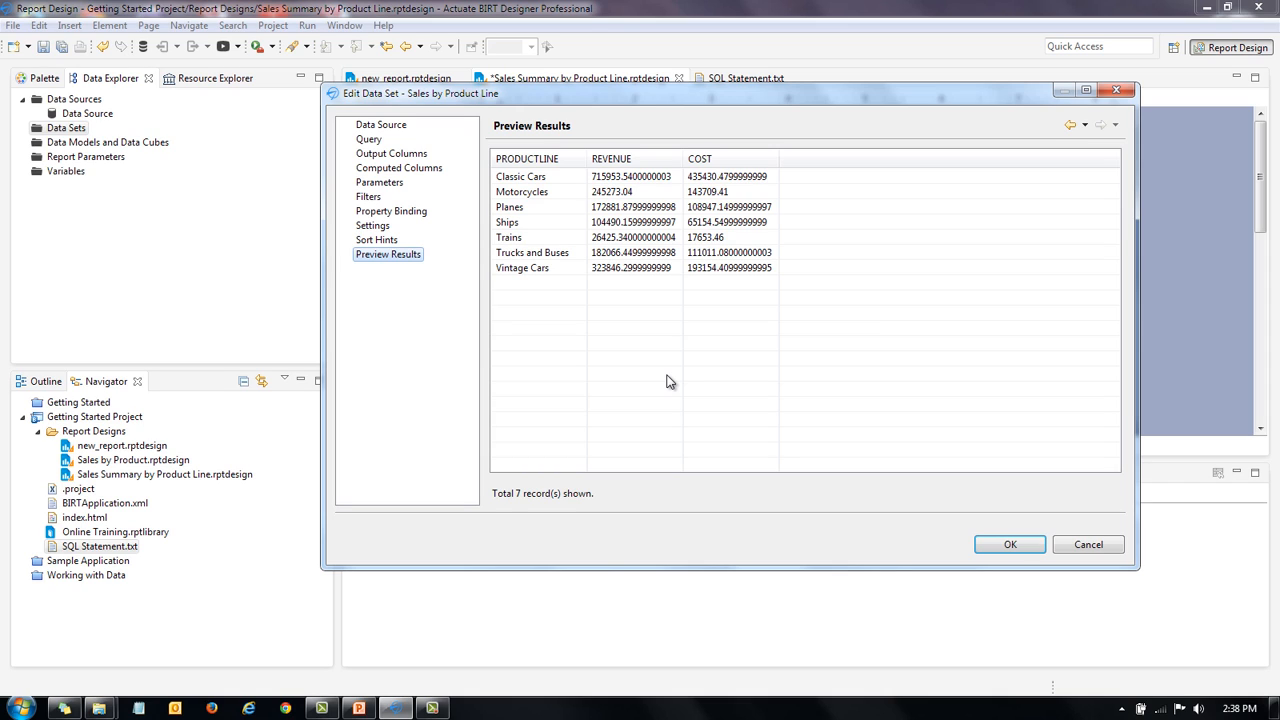
pyautogui.click(1010, 545)
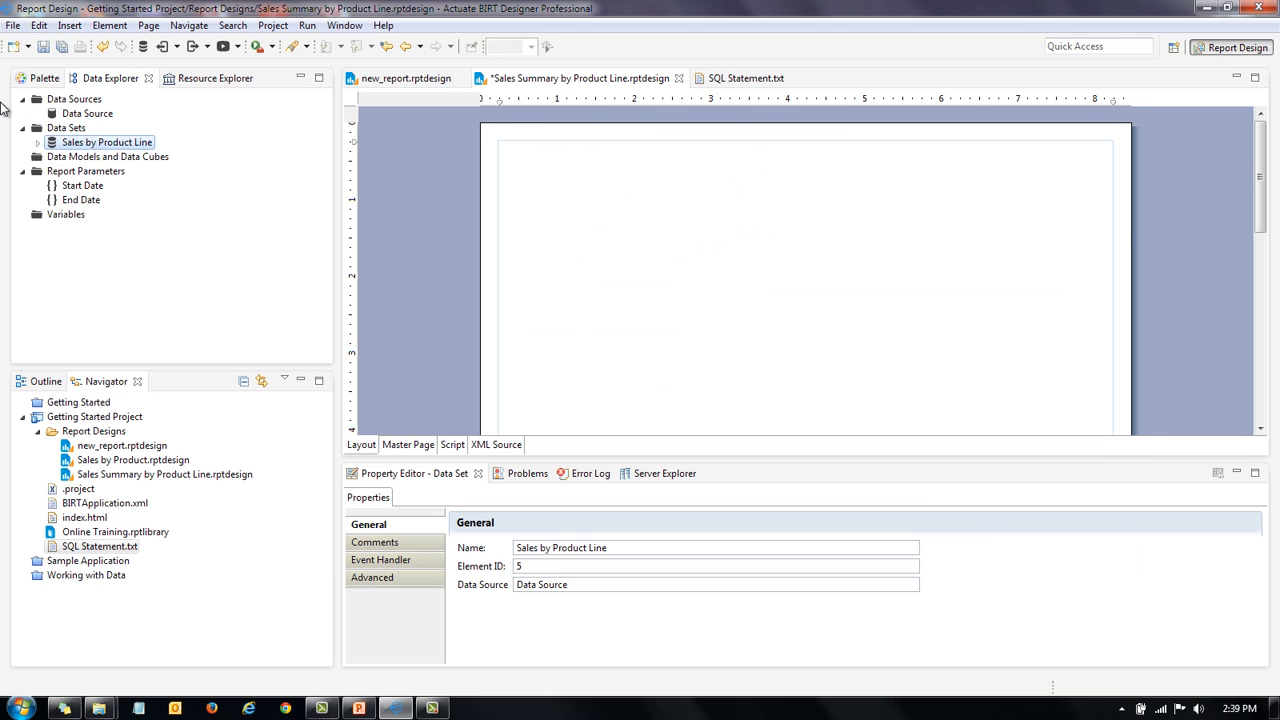
# Insert a table in the report layout from the Sales by Product Line data set, binding the PRODUCTLINE, REVENUE and COST columns.
pyautogui.moveTo(52, 146); pyautogui.dragTo(569, 182)
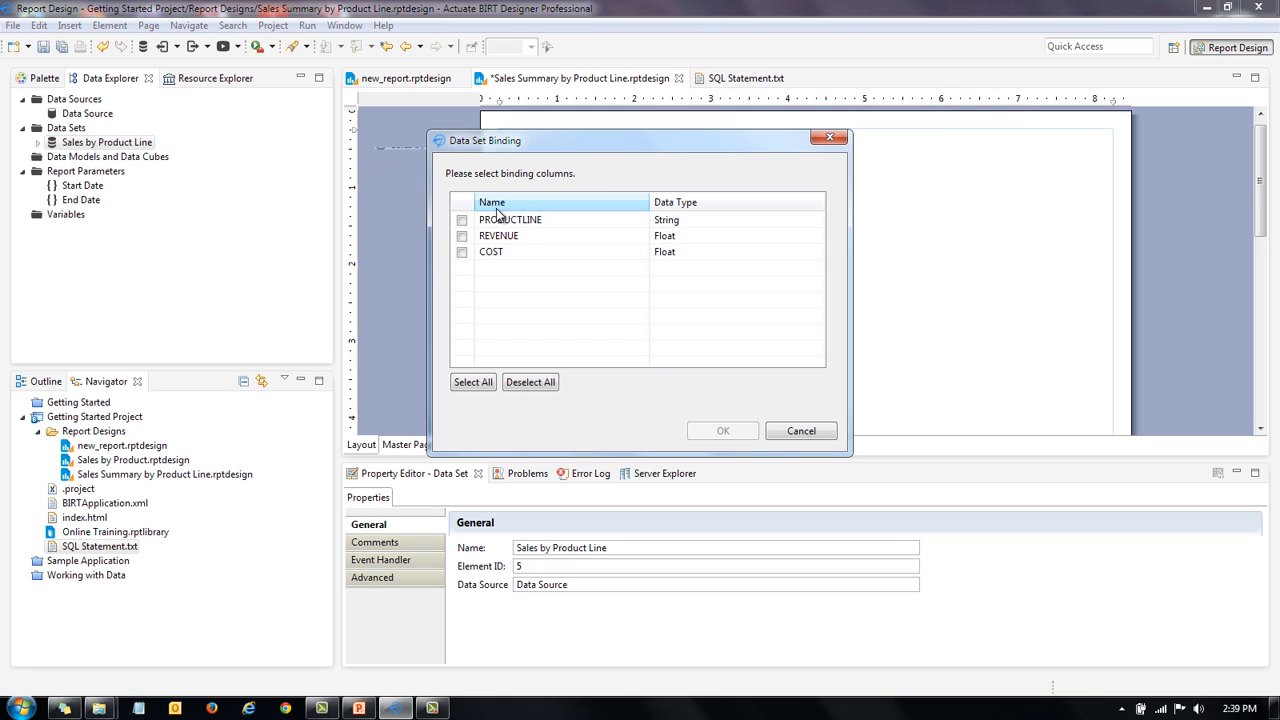
pyautogui.moveTo(556, 145); pyautogui.dragTo(508, 141)
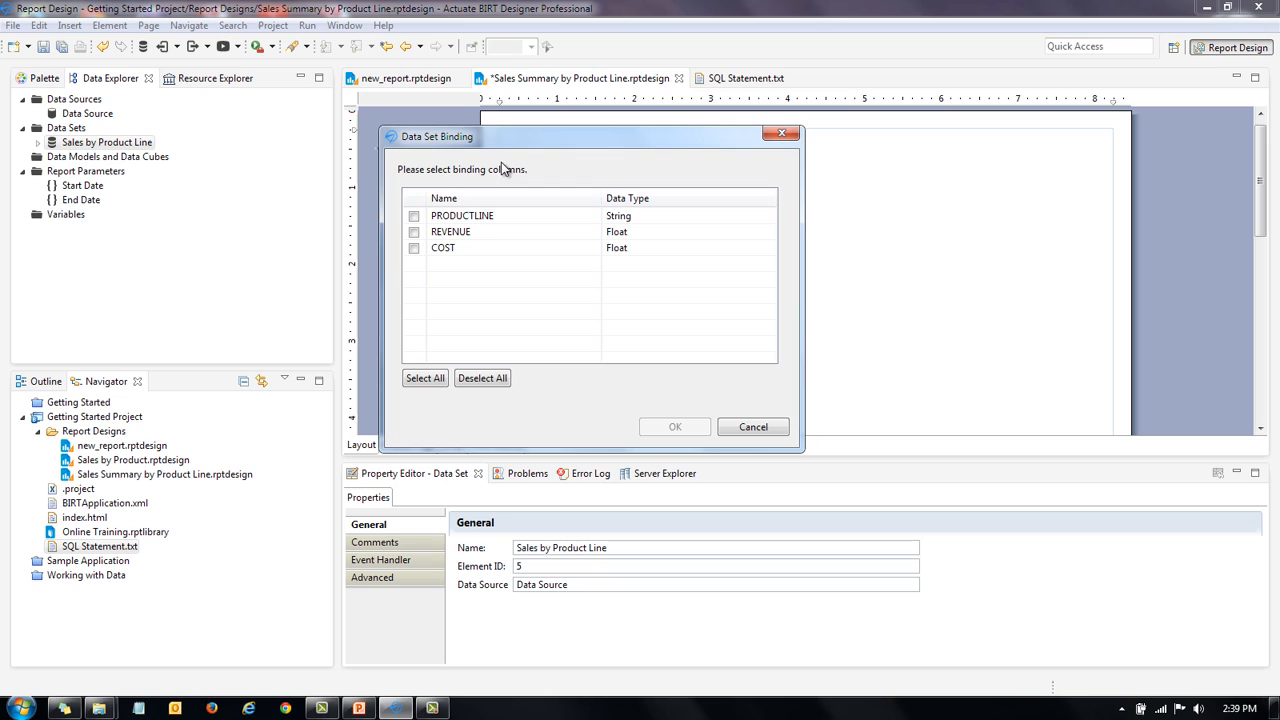
pyautogui.click(425, 378)
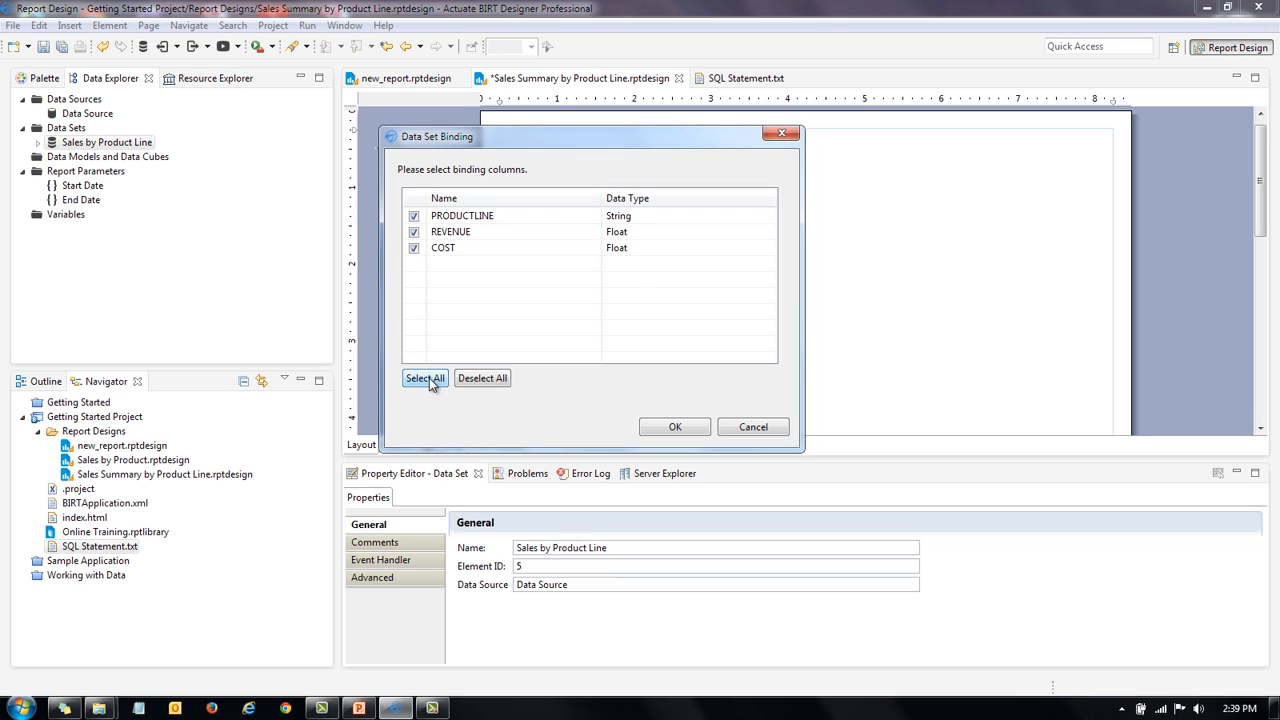
pyautogui.click(691, 430)
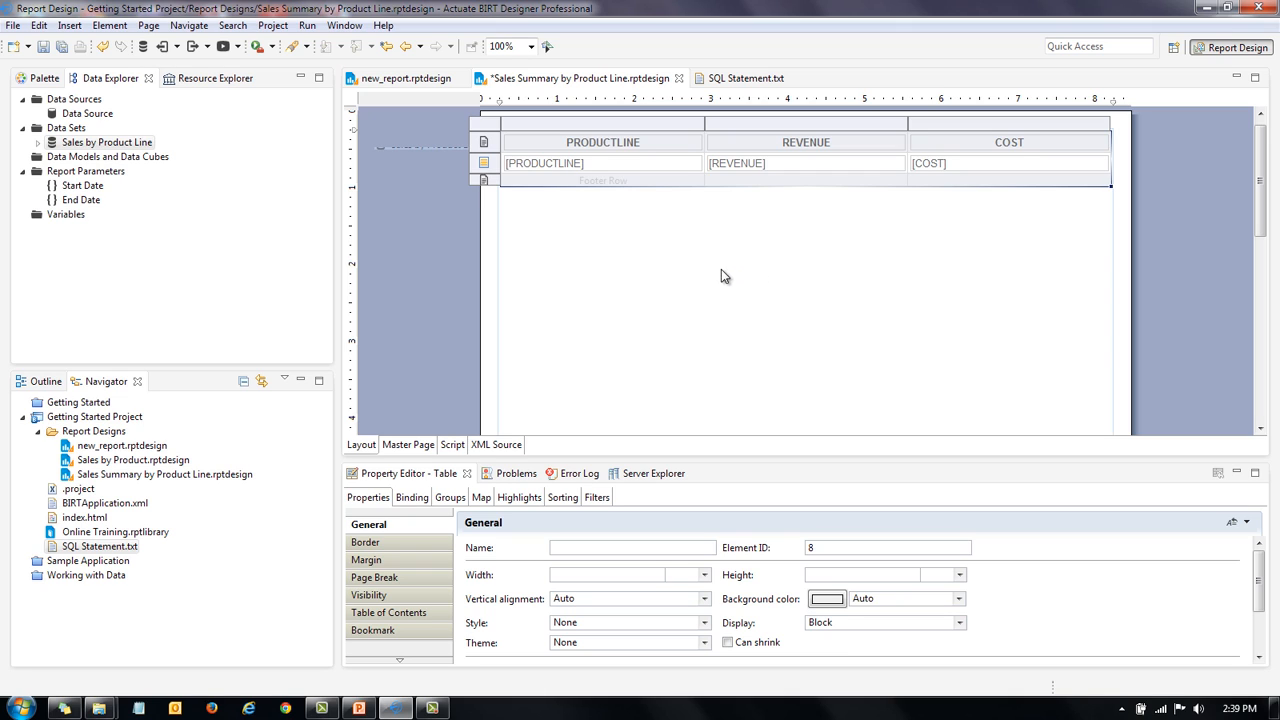
# Add two empty columns to the table after the COST column.
pyautogui.click(1016, 124)
pyautogui.rightClick(1024, 126)
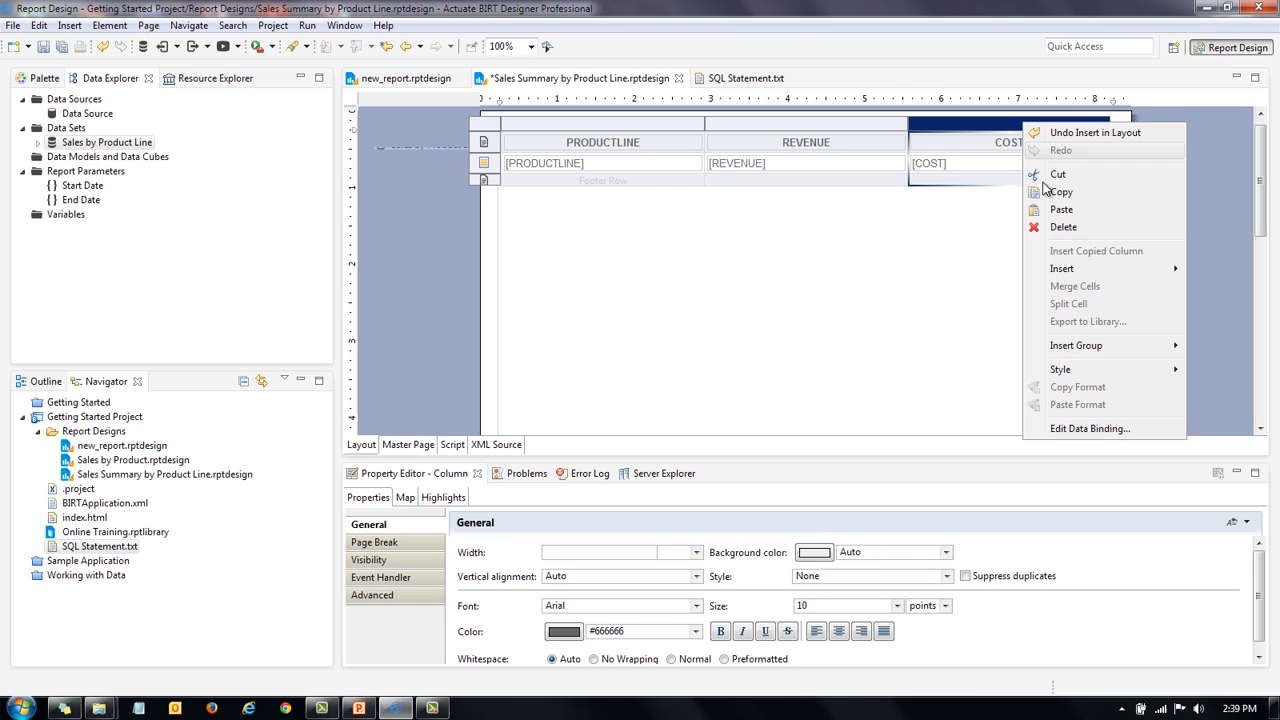
pyautogui.moveTo(1030, 269)
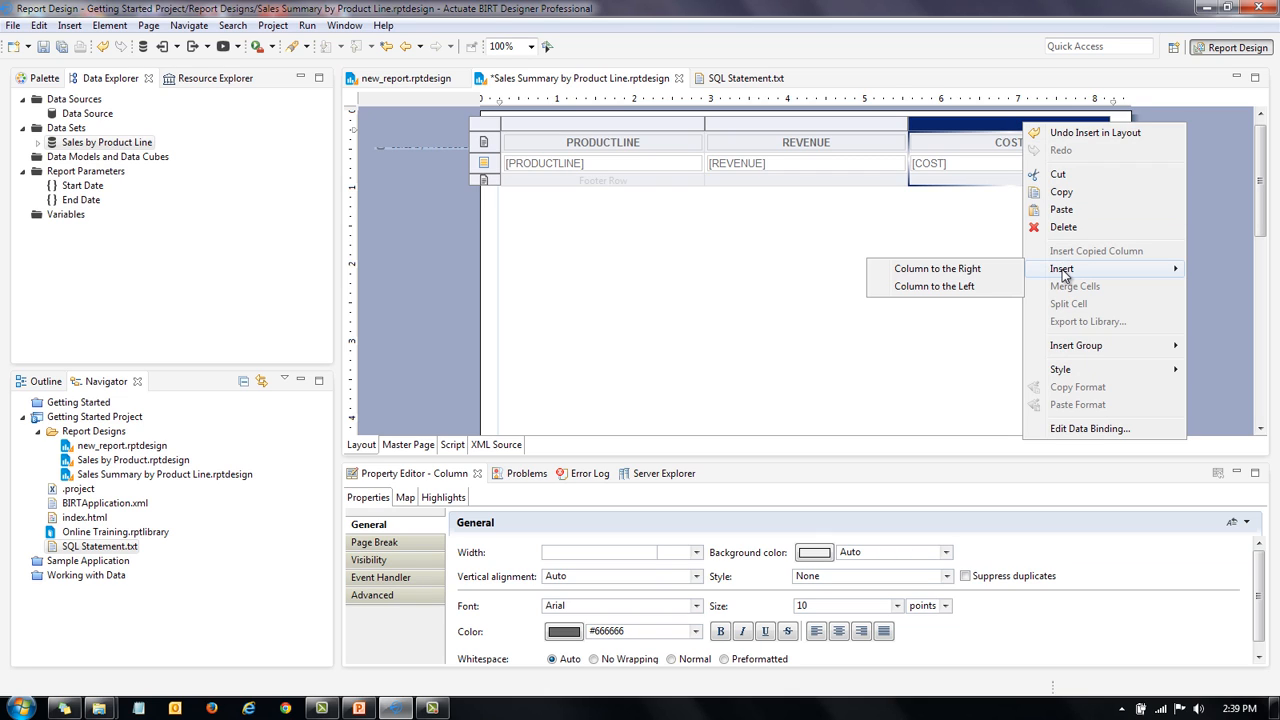
pyautogui.click(912, 273)
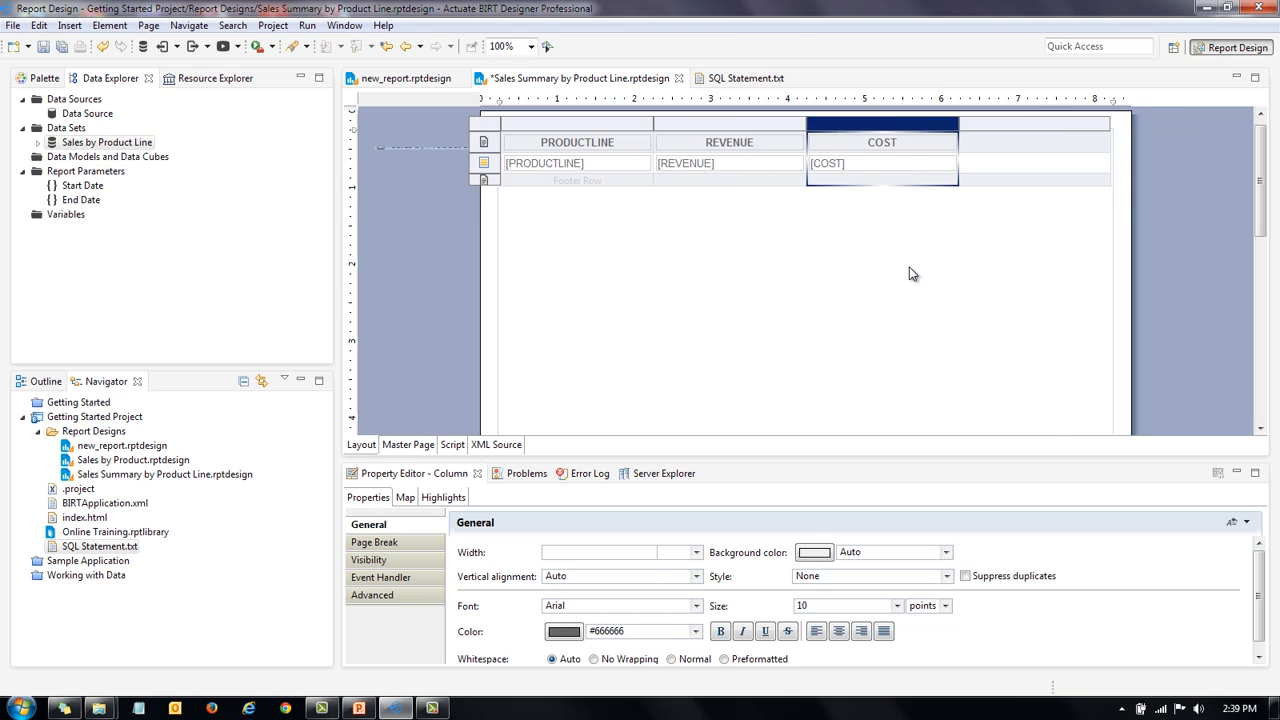
pyautogui.click(1053, 127)
pyautogui.rightClick(1048, 123)
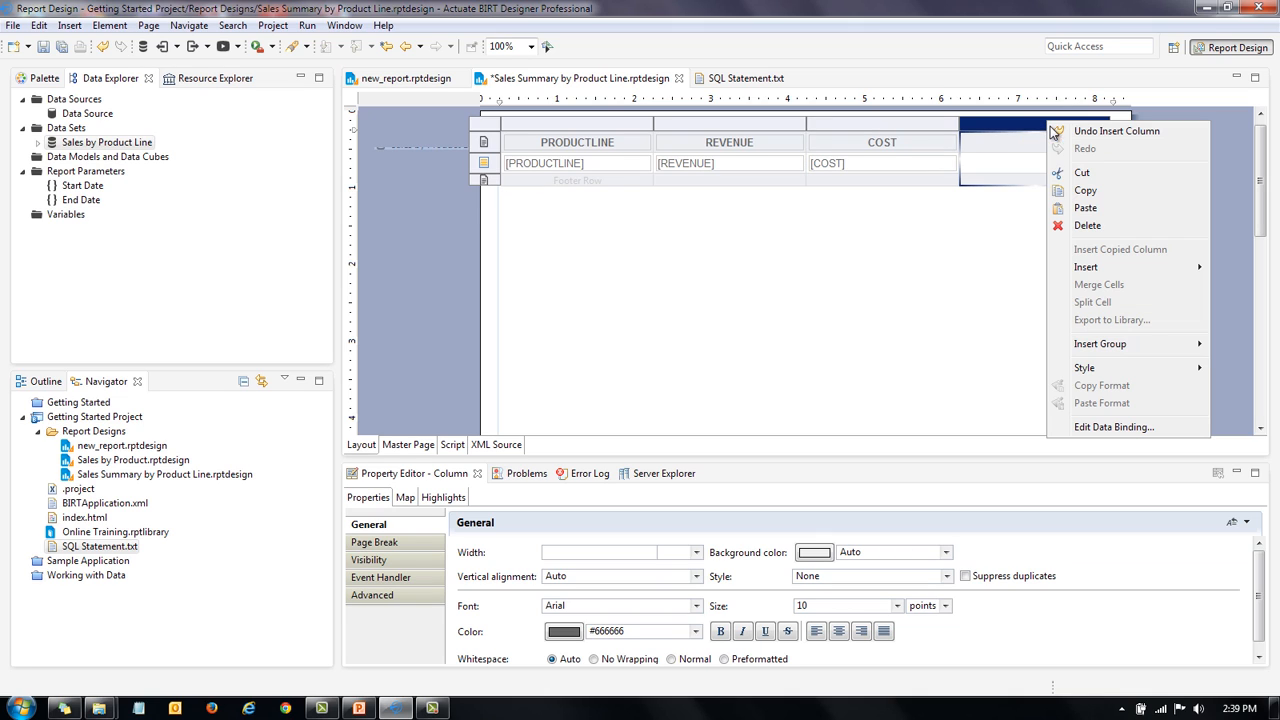
pyautogui.moveTo(1101, 263)
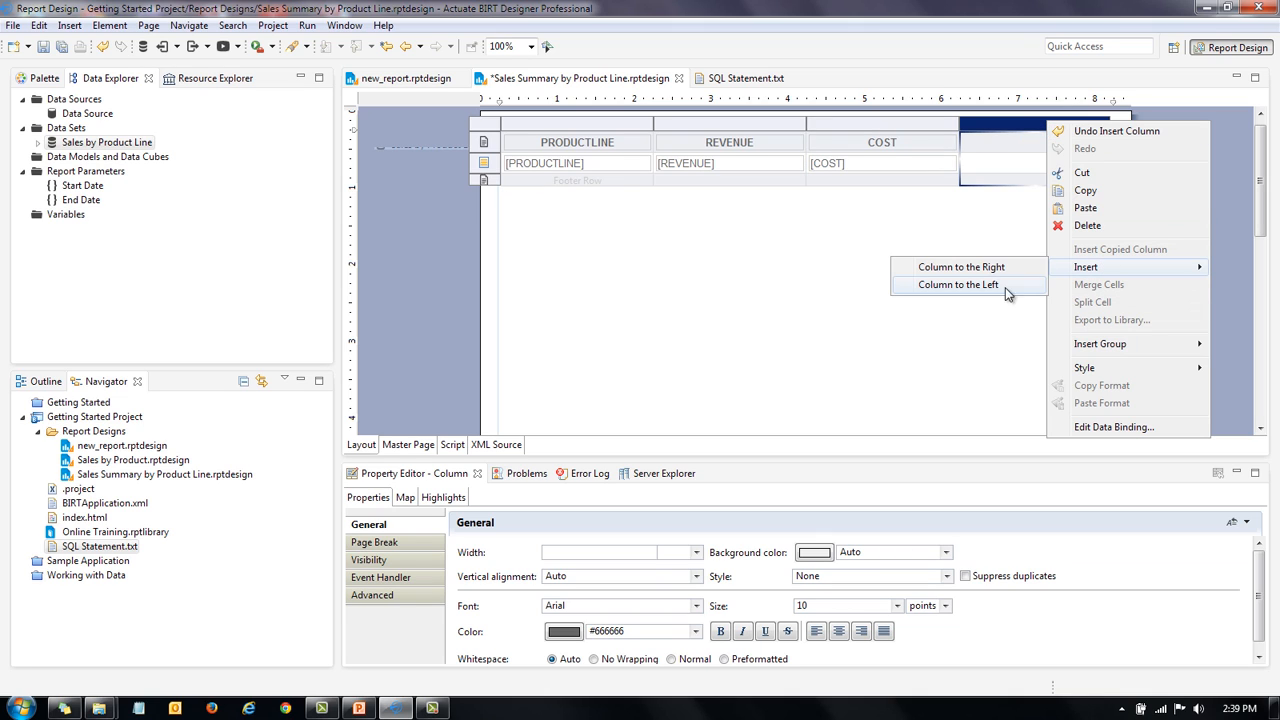
pyautogui.click(912, 268)
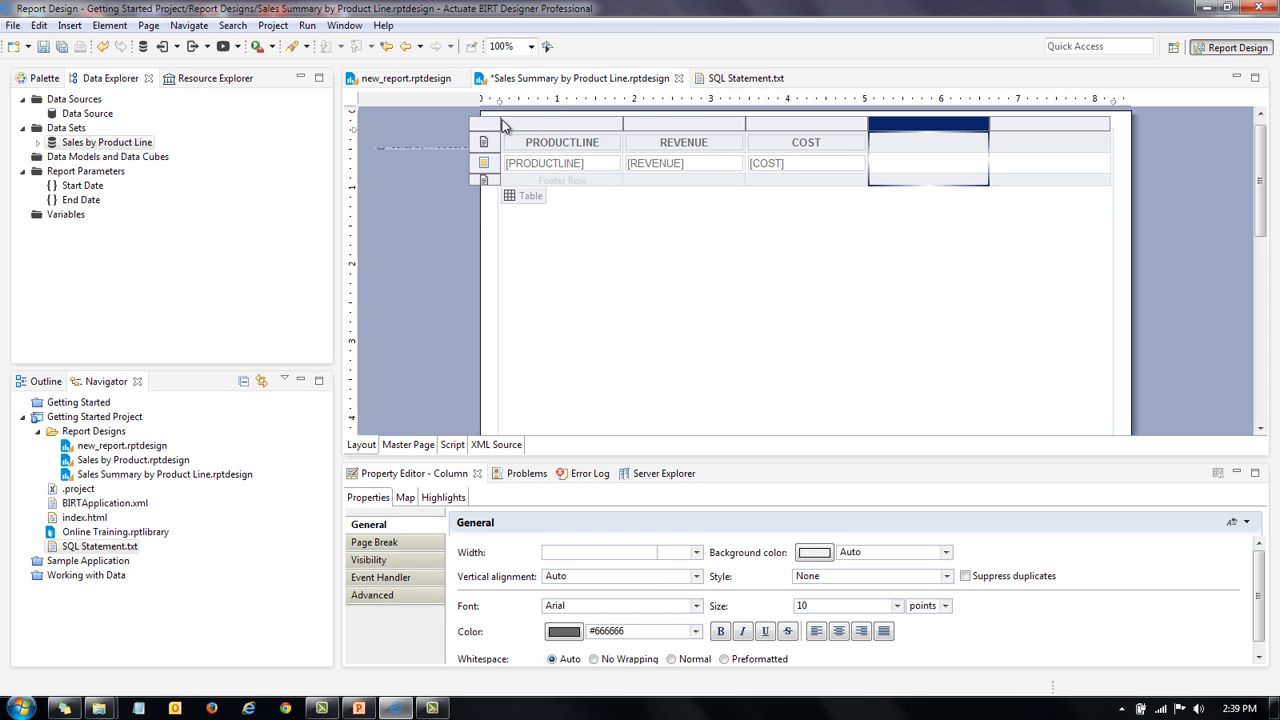
# Rename the table's three column headings as Product Line, Revenue and Cost.
pyautogui.click(556, 148)
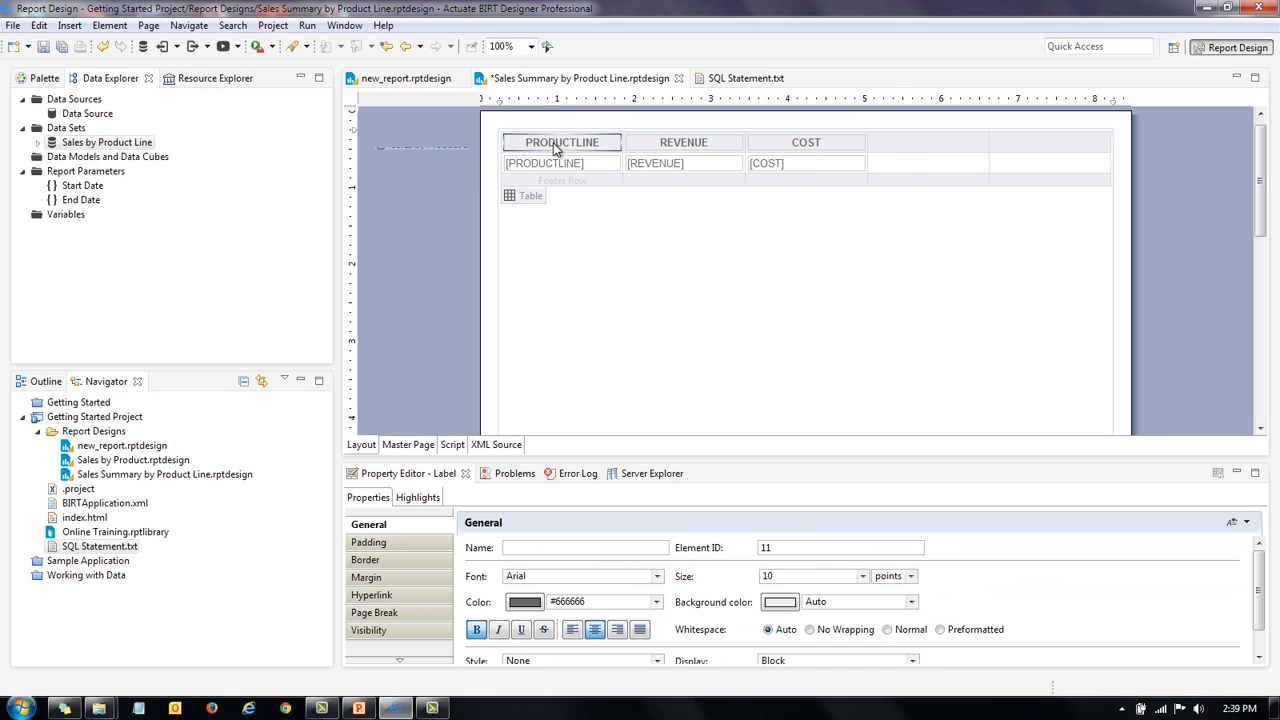
pyautogui.click(556, 148)
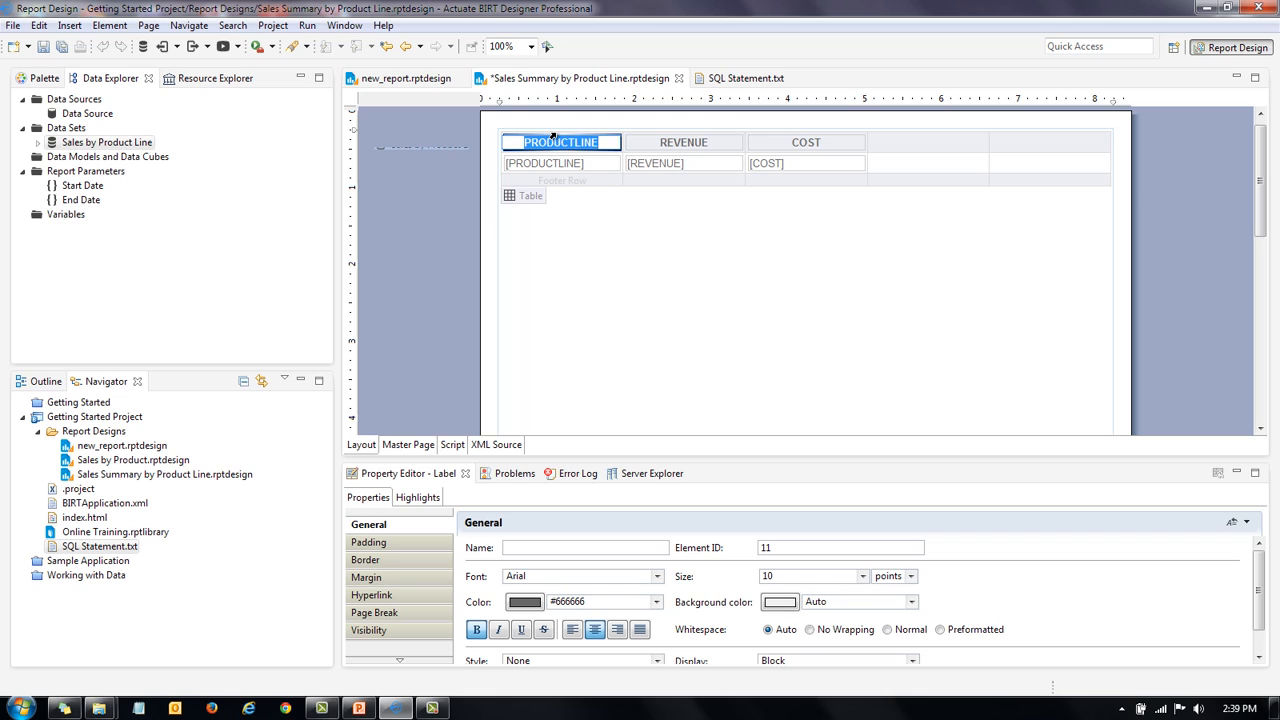
pyautogui.write('Product')
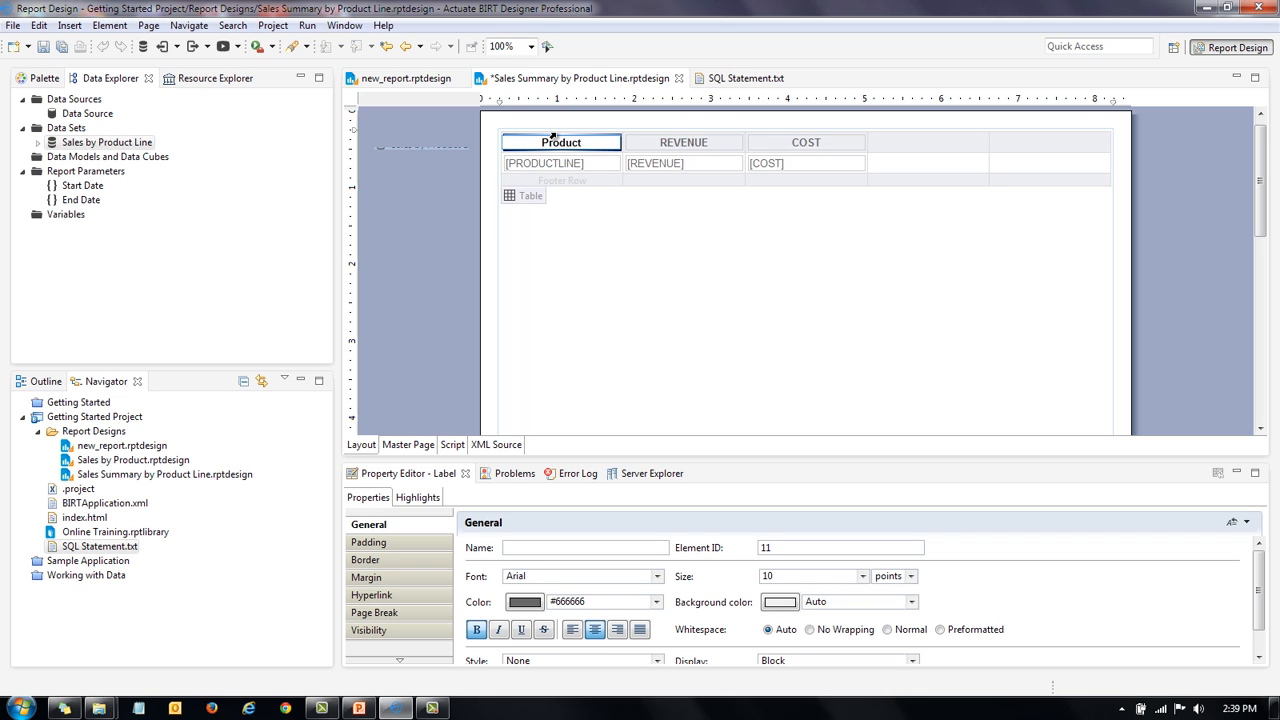
pyautogui.write(' Line')
pyautogui.click(672, 148)
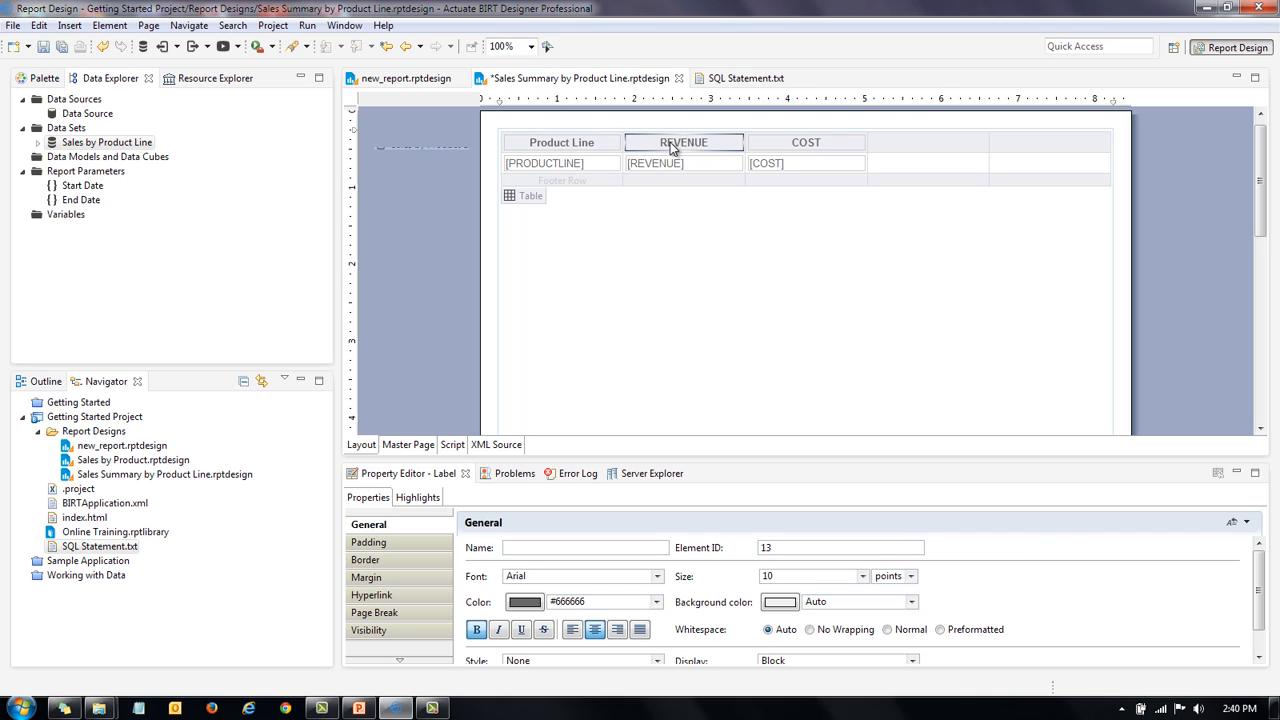
pyautogui.doubleClick(668, 143)
pyautogui.write('Revenue')
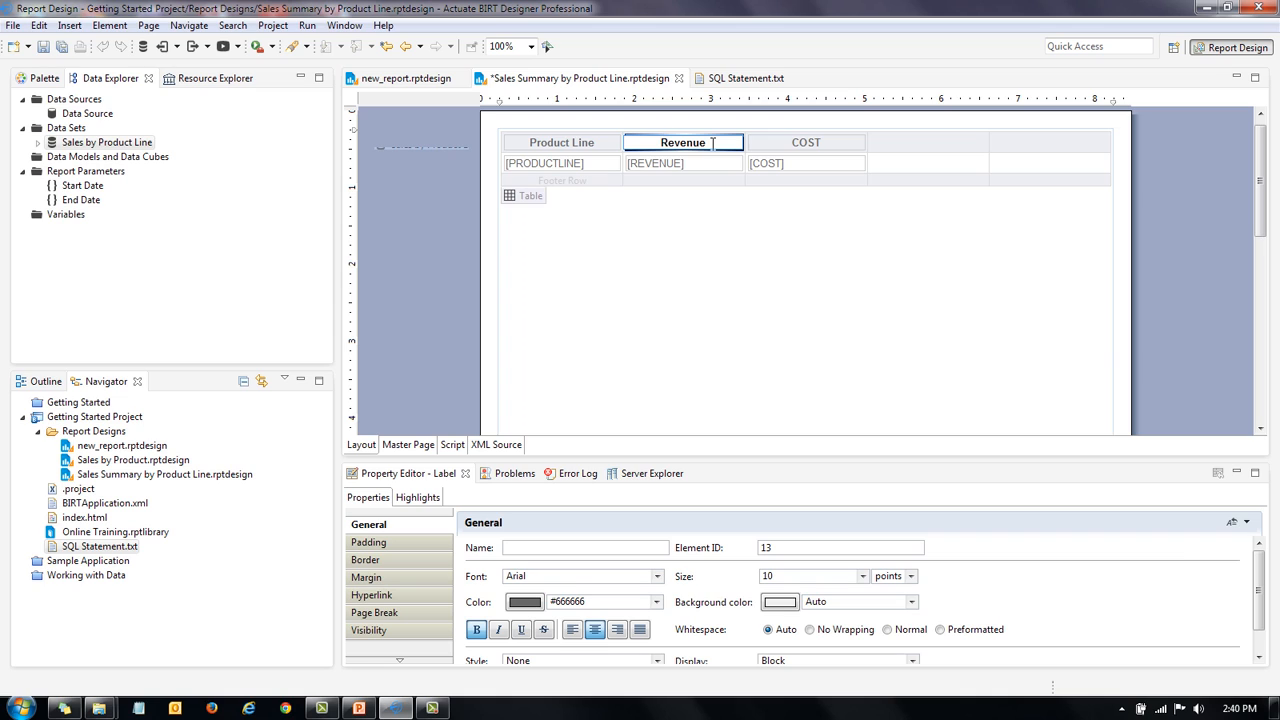
pyautogui.click(822, 145)
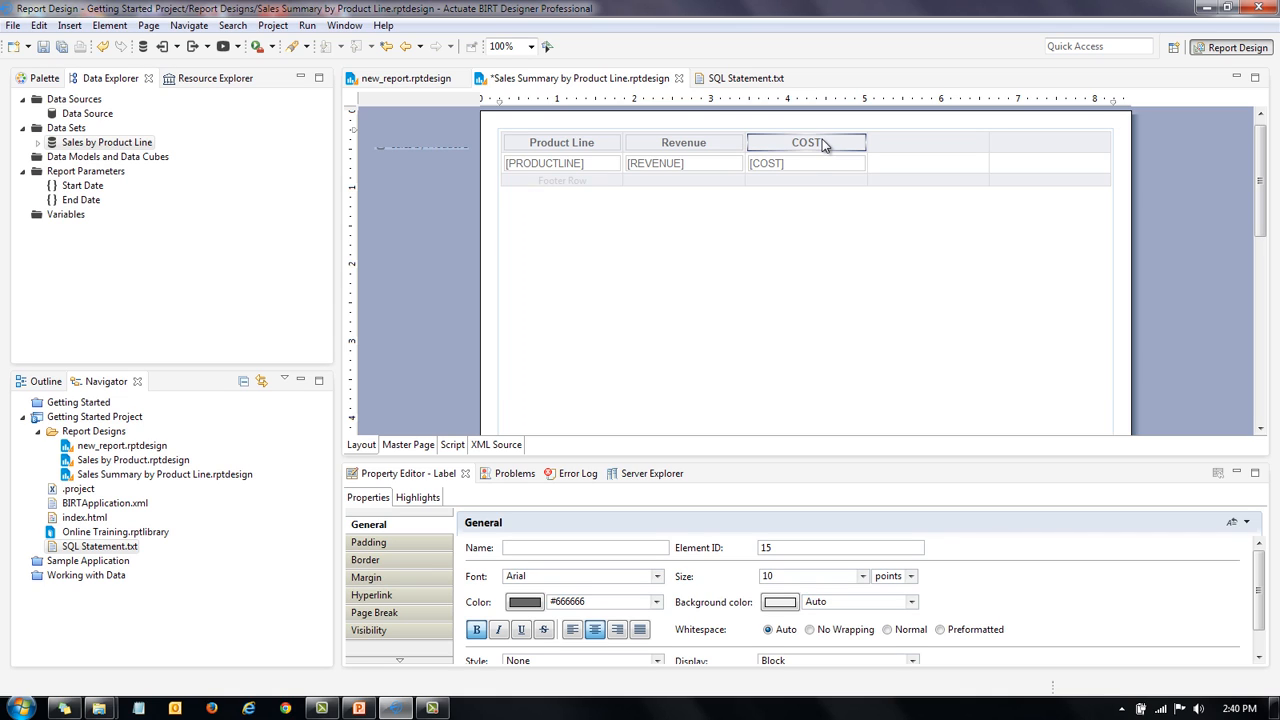
pyautogui.click(822, 140)
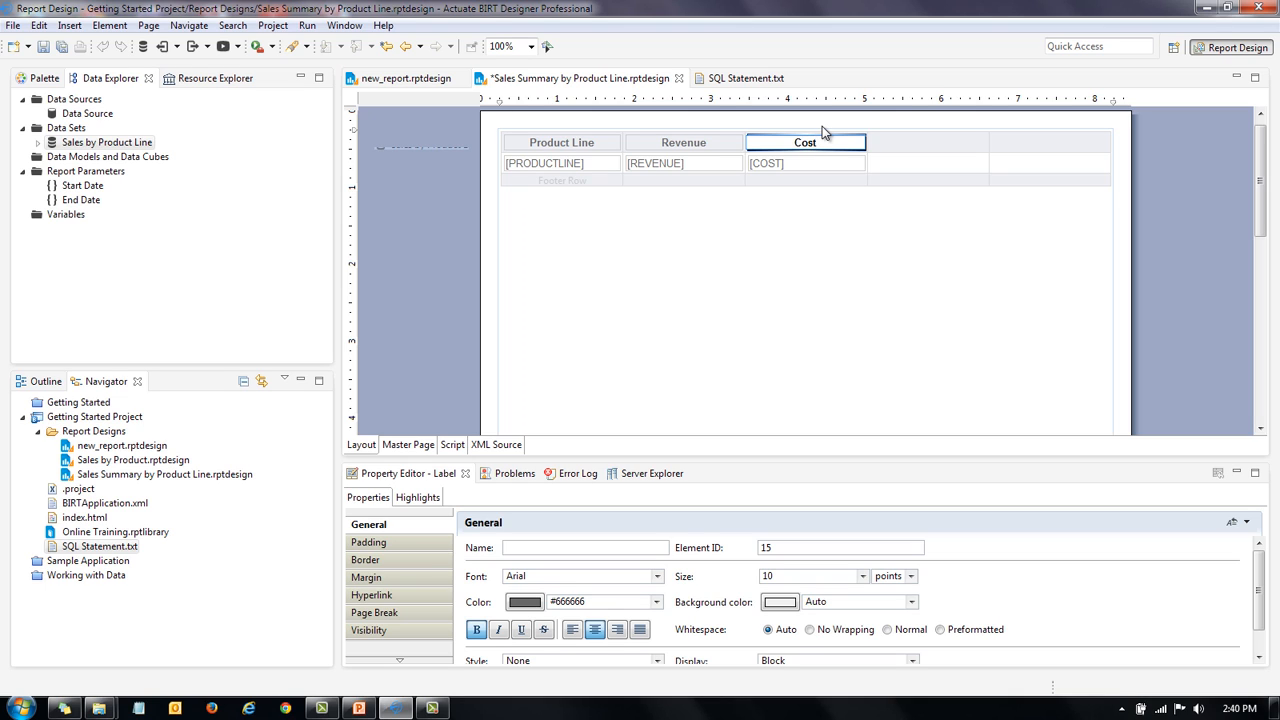
pyautogui.click(766, 289)
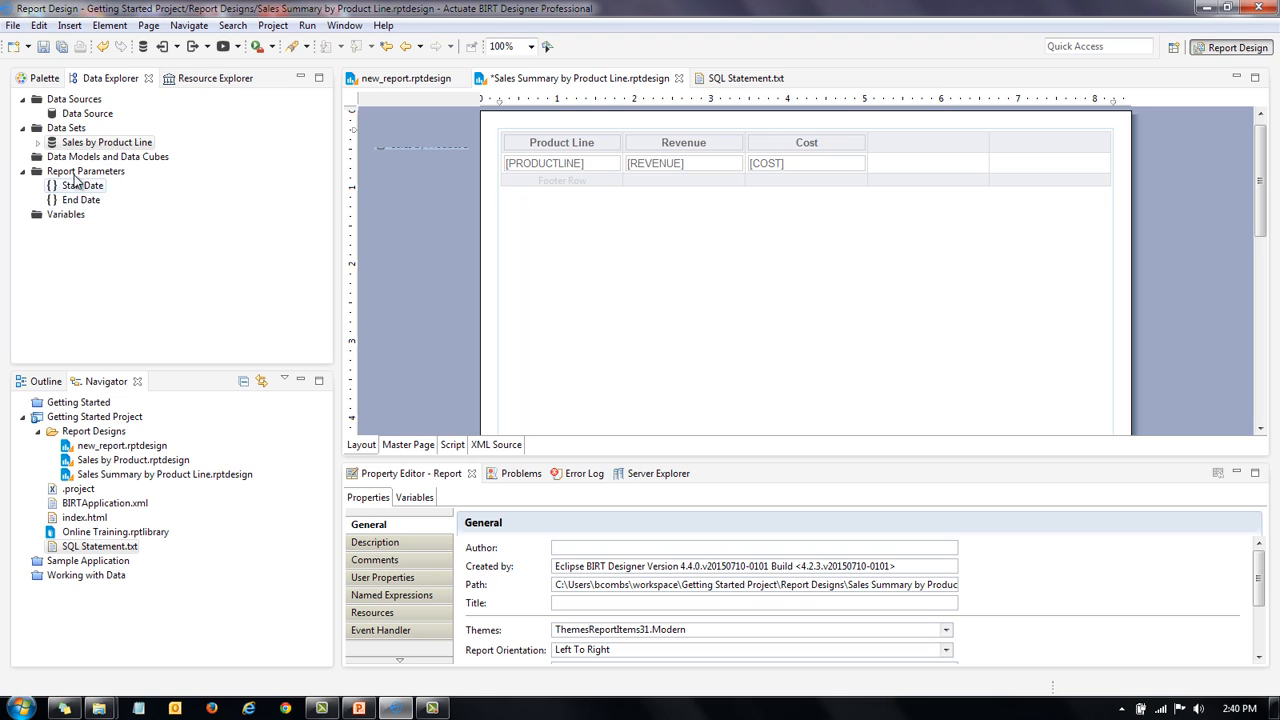
# Add the header labels Profit and Profit Margin to the table's two empty columns.
pyautogui.click(40, 82)
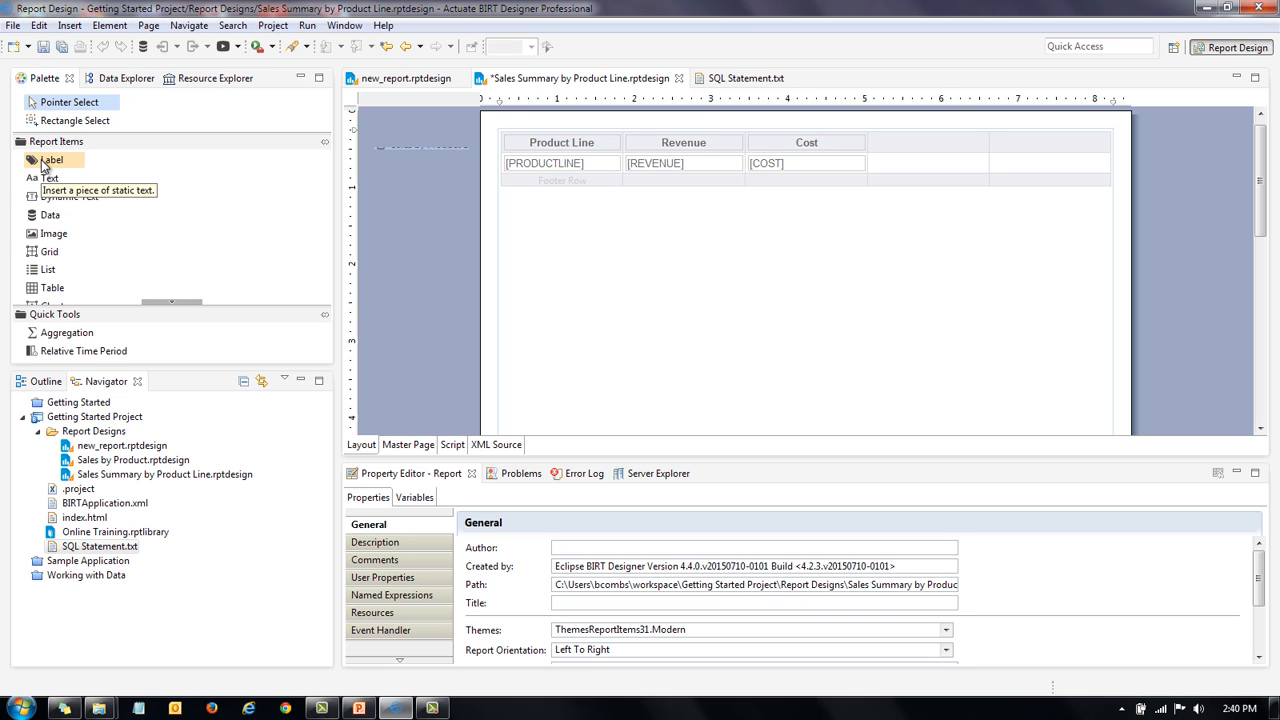
pyautogui.moveTo(928, 150); pyautogui.dragTo(924, 148)
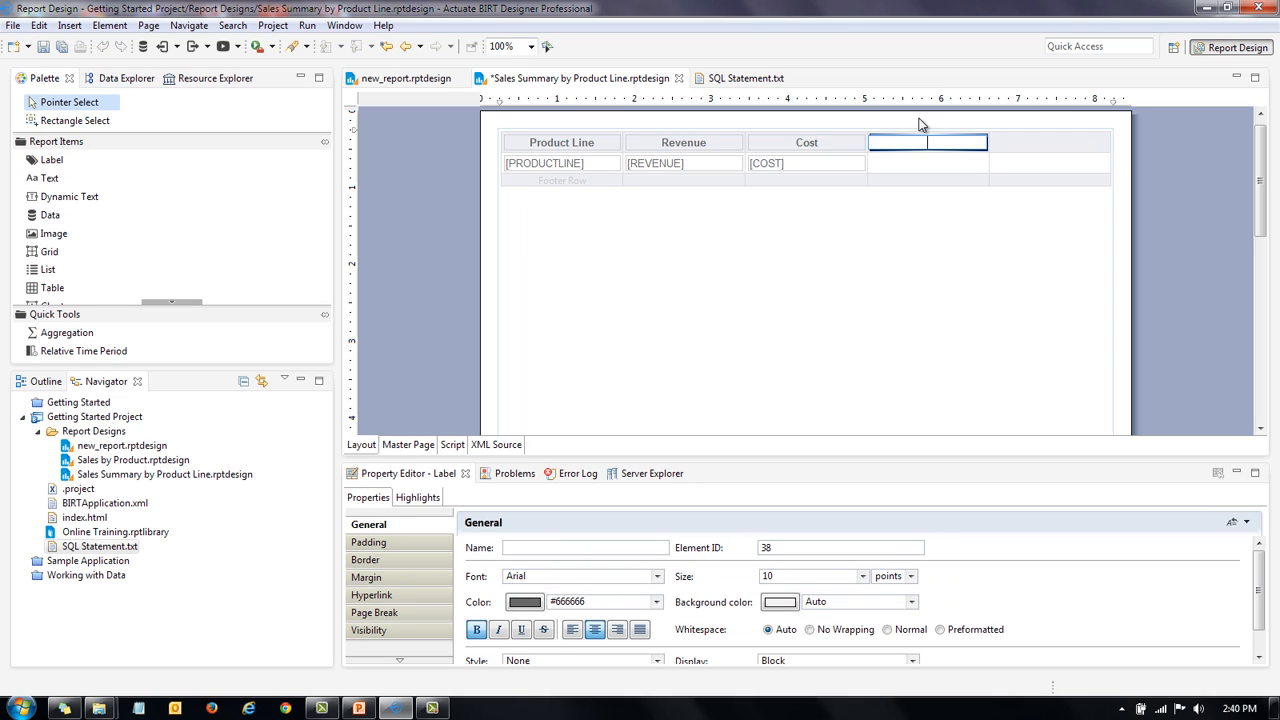
pyautogui.write('Profit')
pyautogui.click(975, 262)
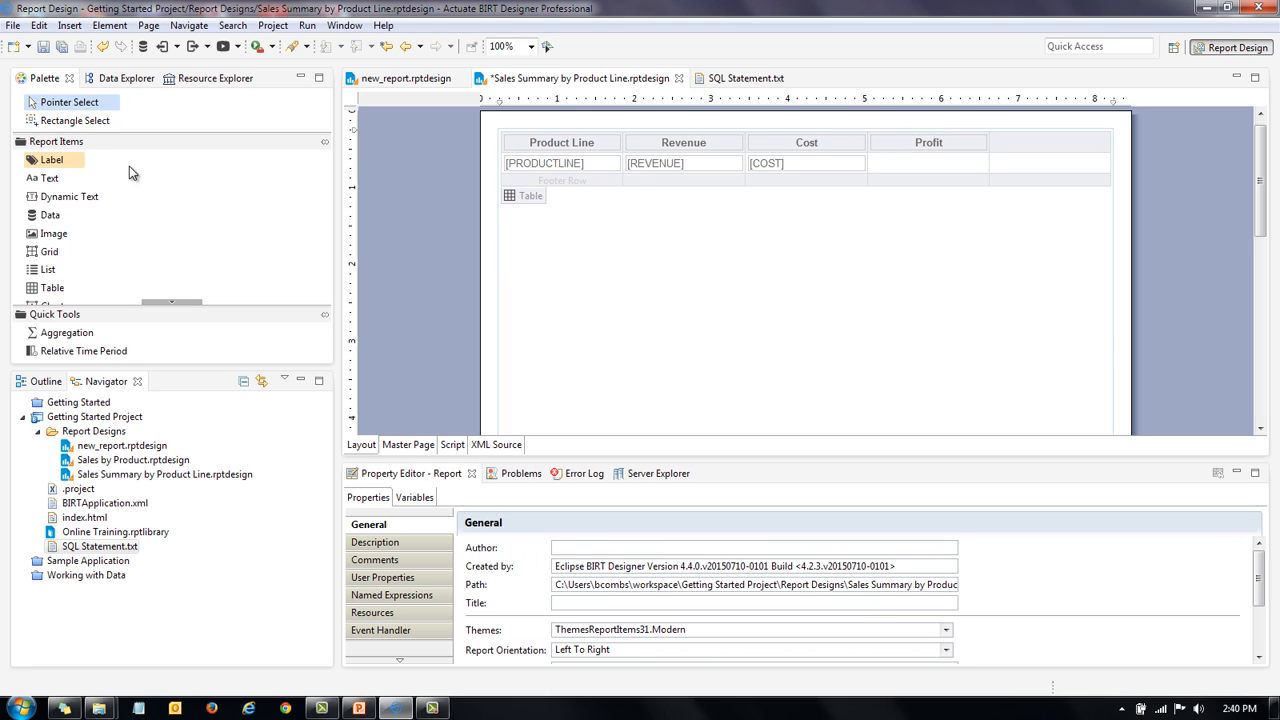
pyautogui.moveTo(50, 168); pyautogui.dragTo(1036, 140)
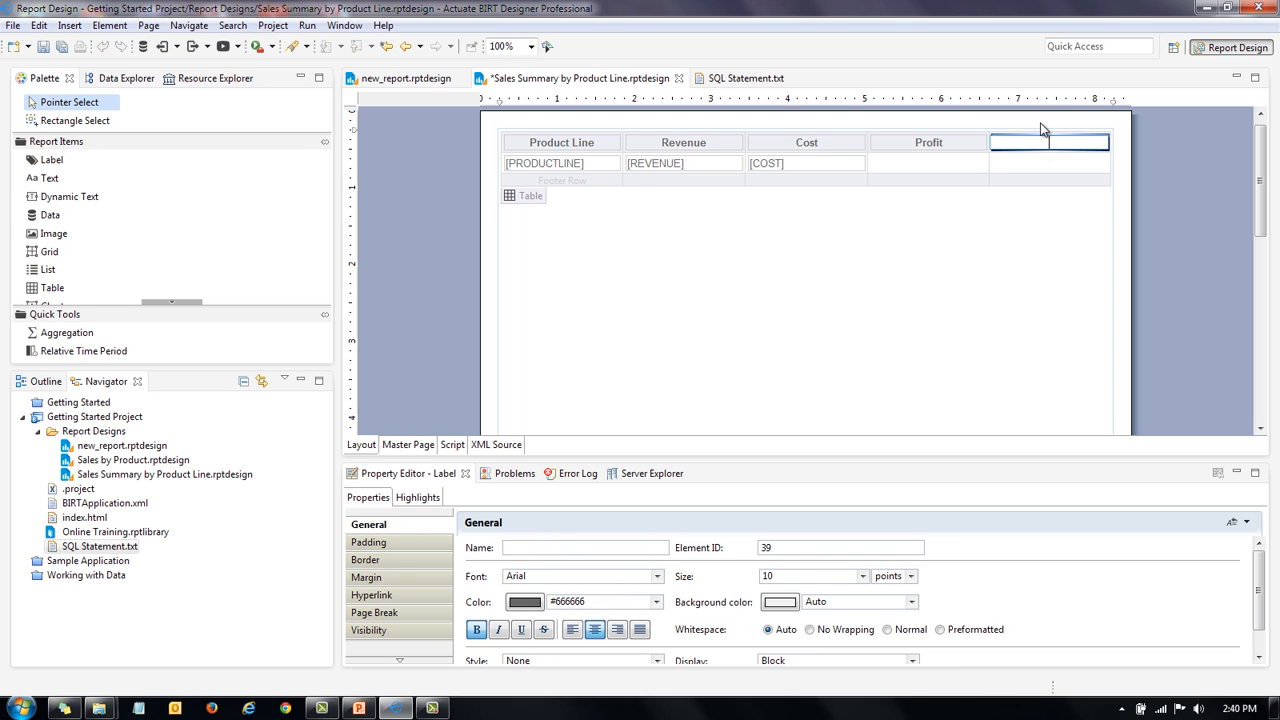
pyautogui.write('Profit Margin')
pyautogui.click(880, 236)
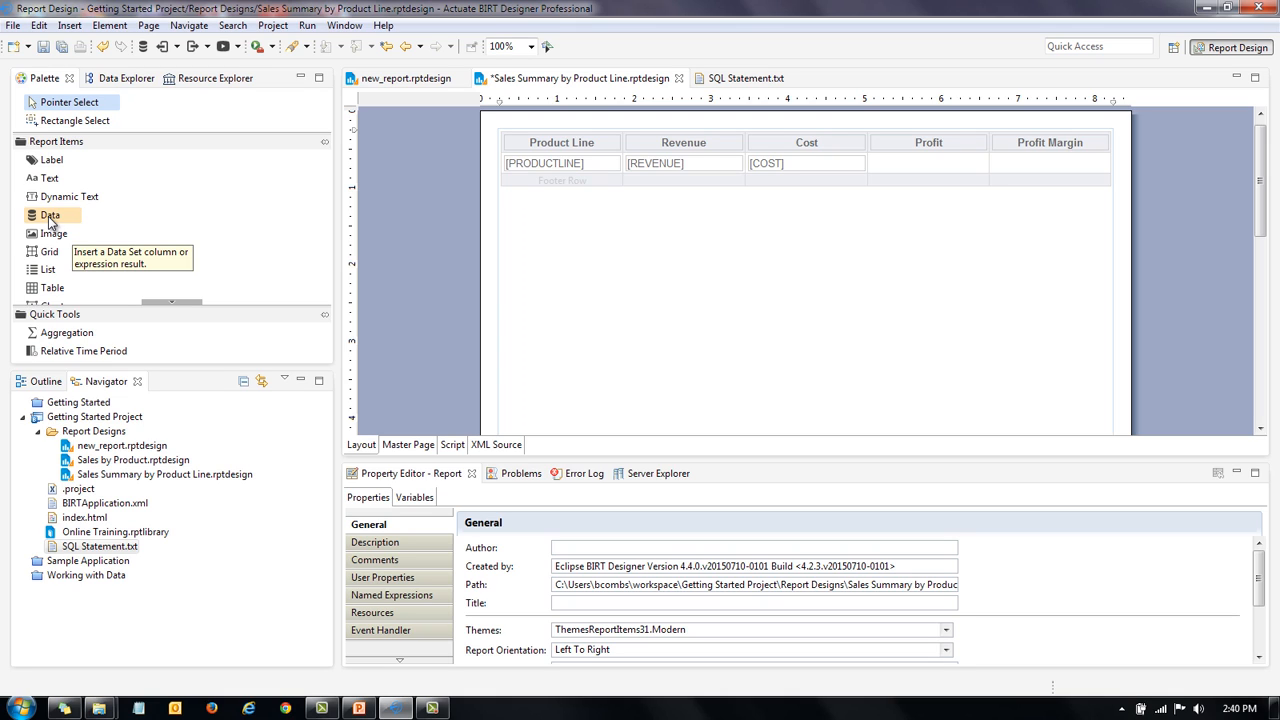
# Place a data element in the Profit column's detail row, naming its column binding Profit with data type Float.
pyautogui.moveTo(57, 221); pyautogui.dragTo(904, 166)
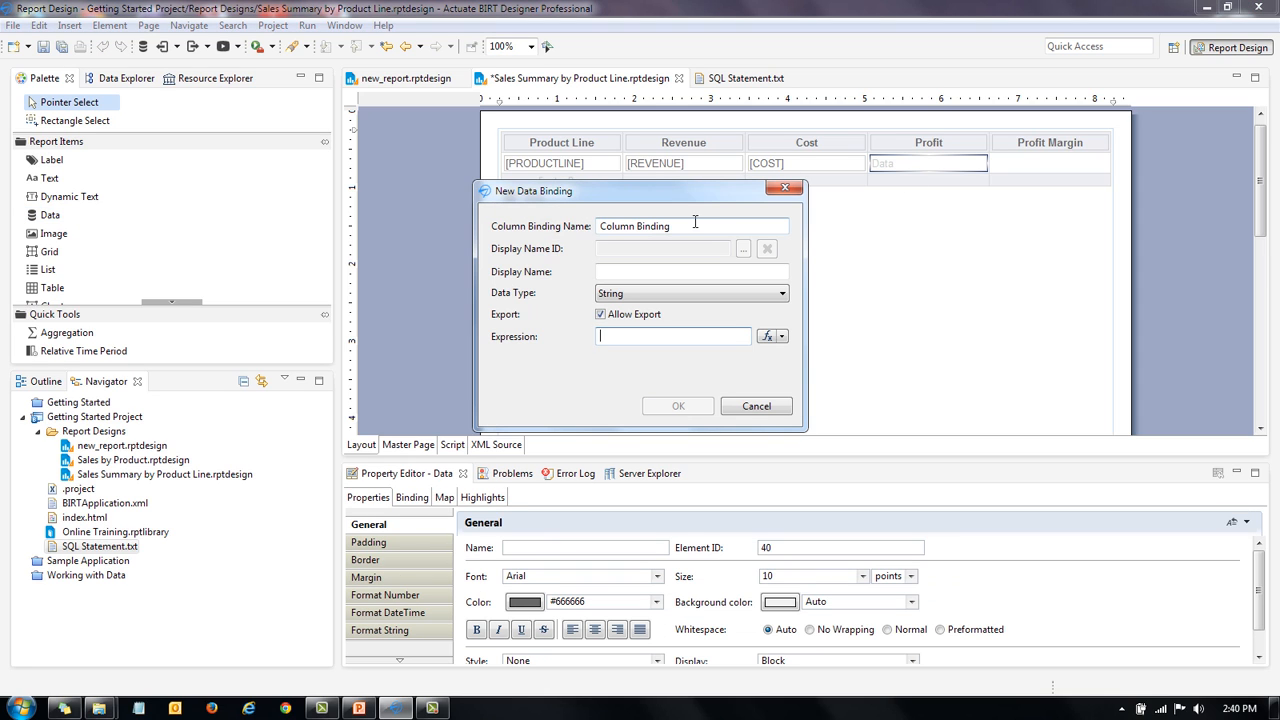
pyautogui.moveTo(691, 223); pyautogui.dragTo(467, 221)
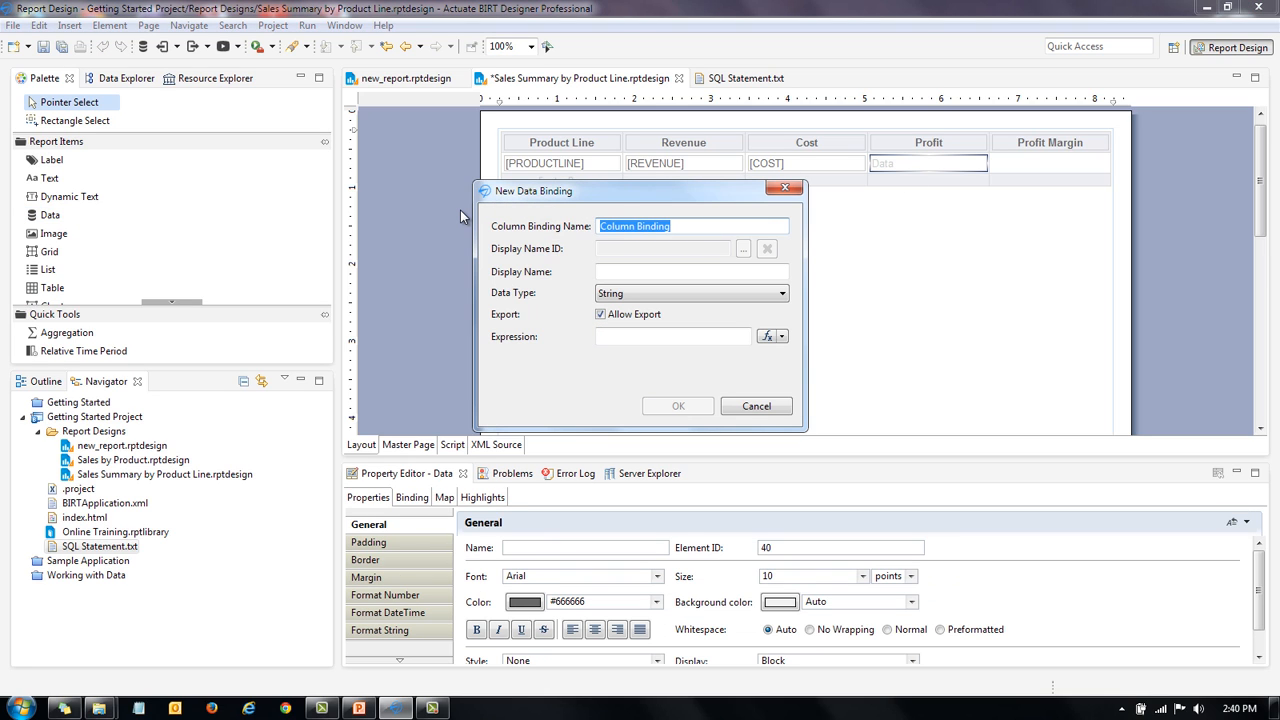
pyautogui.write('Profit')
pyautogui.click(637, 294)
pyautogui.click(628, 370)
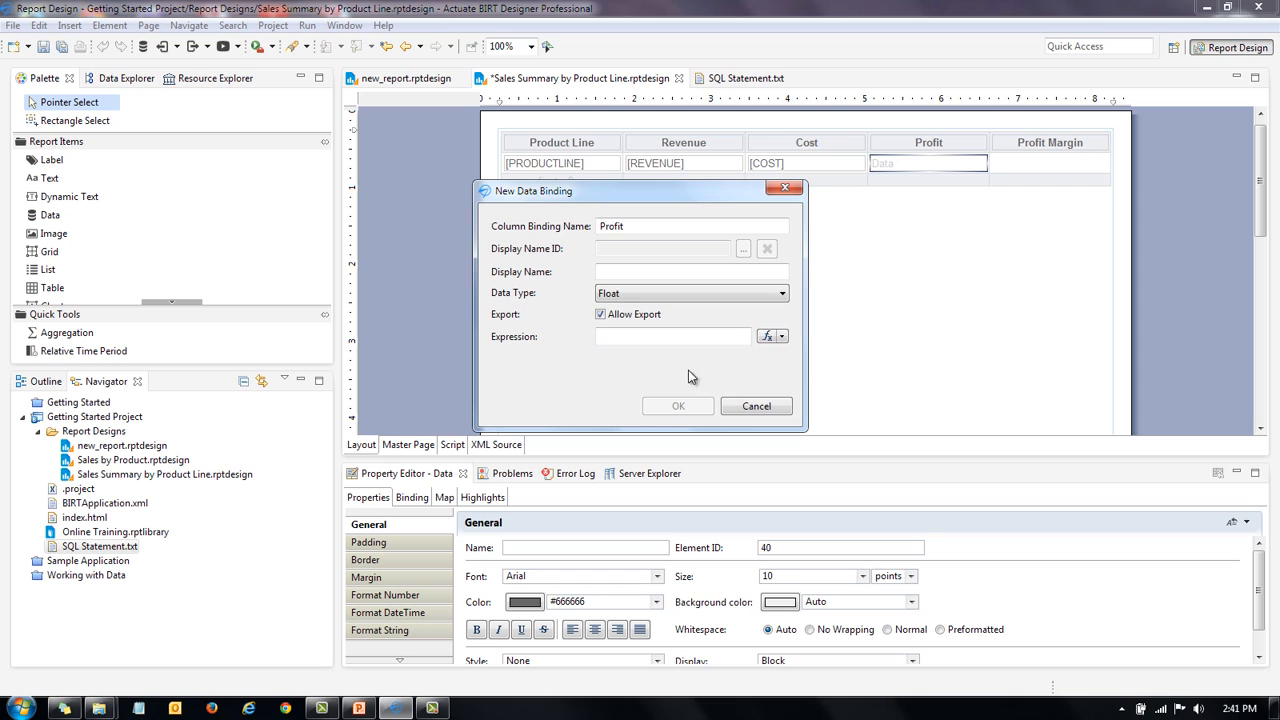
# Set the Profit binding's expression to row["REVENUE"] - row["COST"] using the table's column bindings and save the binding.
pyautogui.click(772, 343)
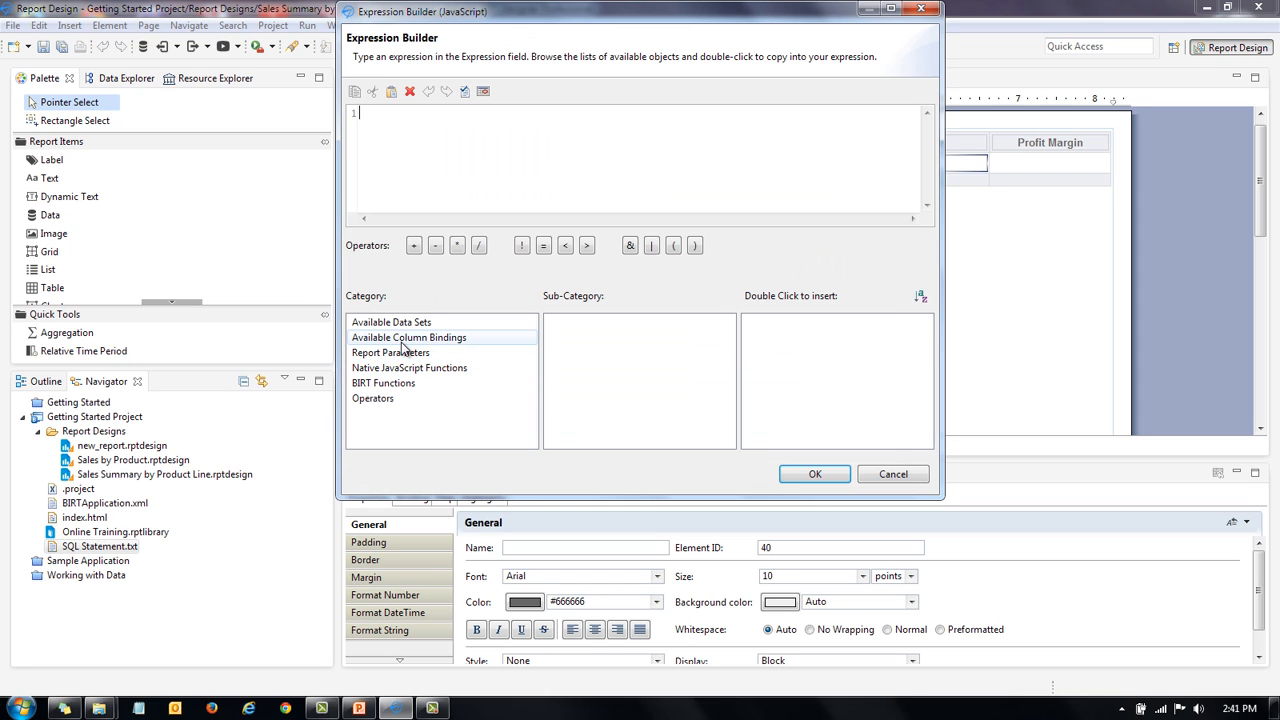
pyautogui.click(407, 339)
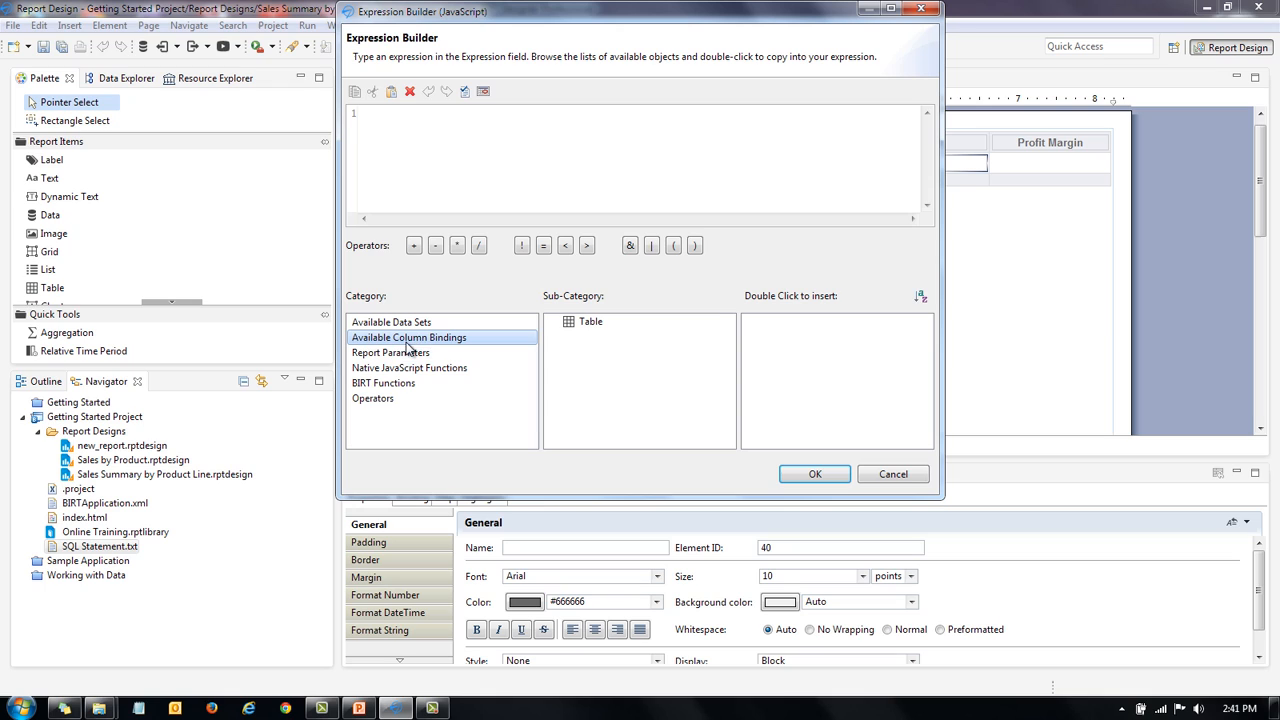
pyautogui.click(569, 322)
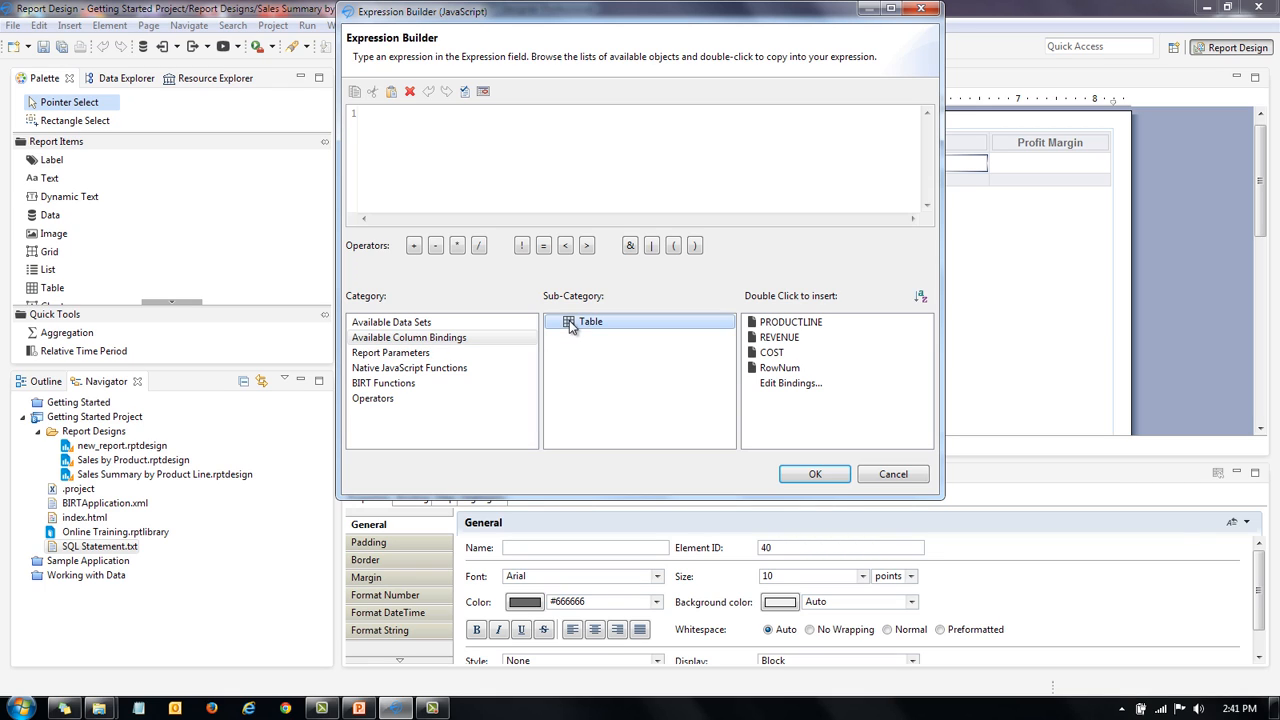
pyautogui.doubleClick(795, 340)
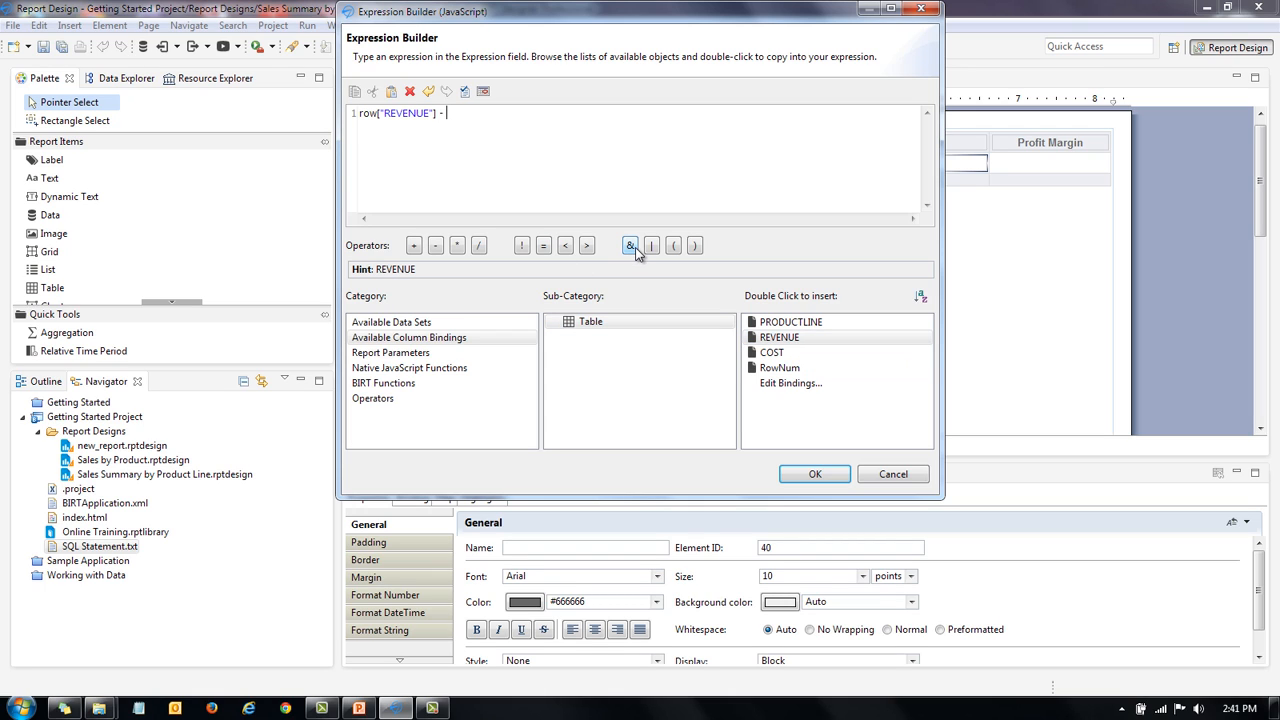
pyautogui.doubleClick(773, 353)
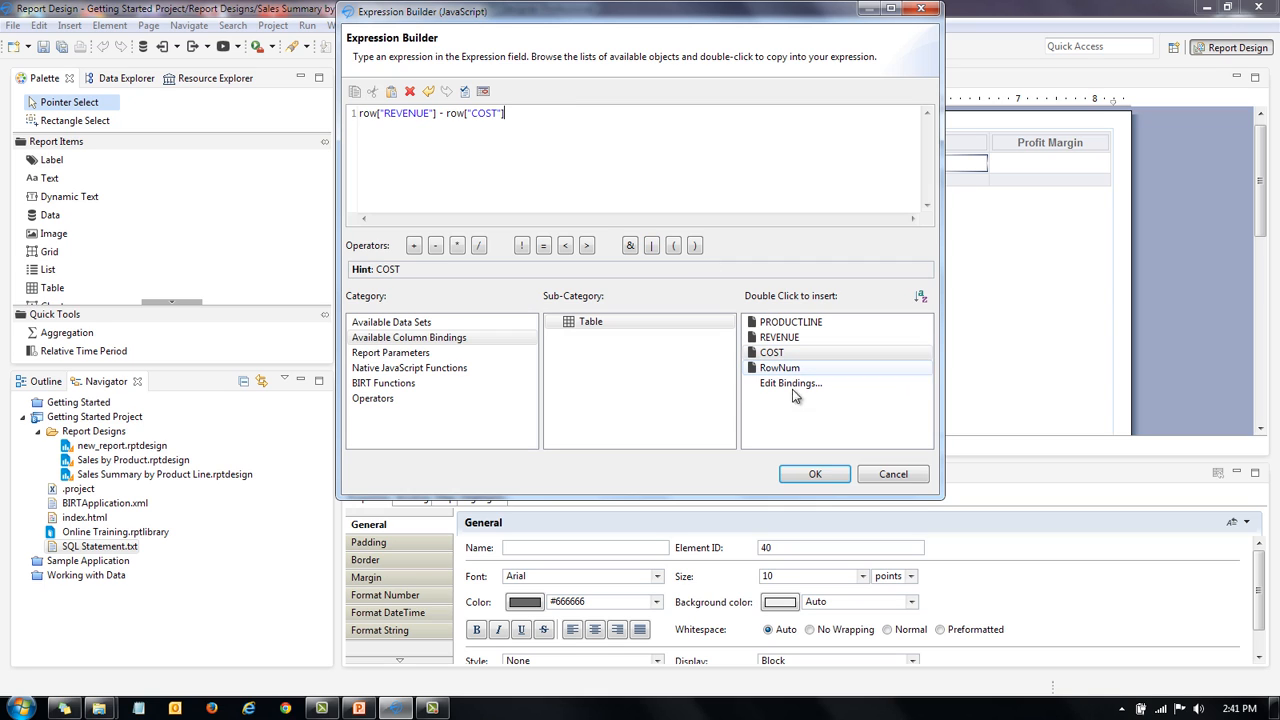
pyautogui.click(818, 476)
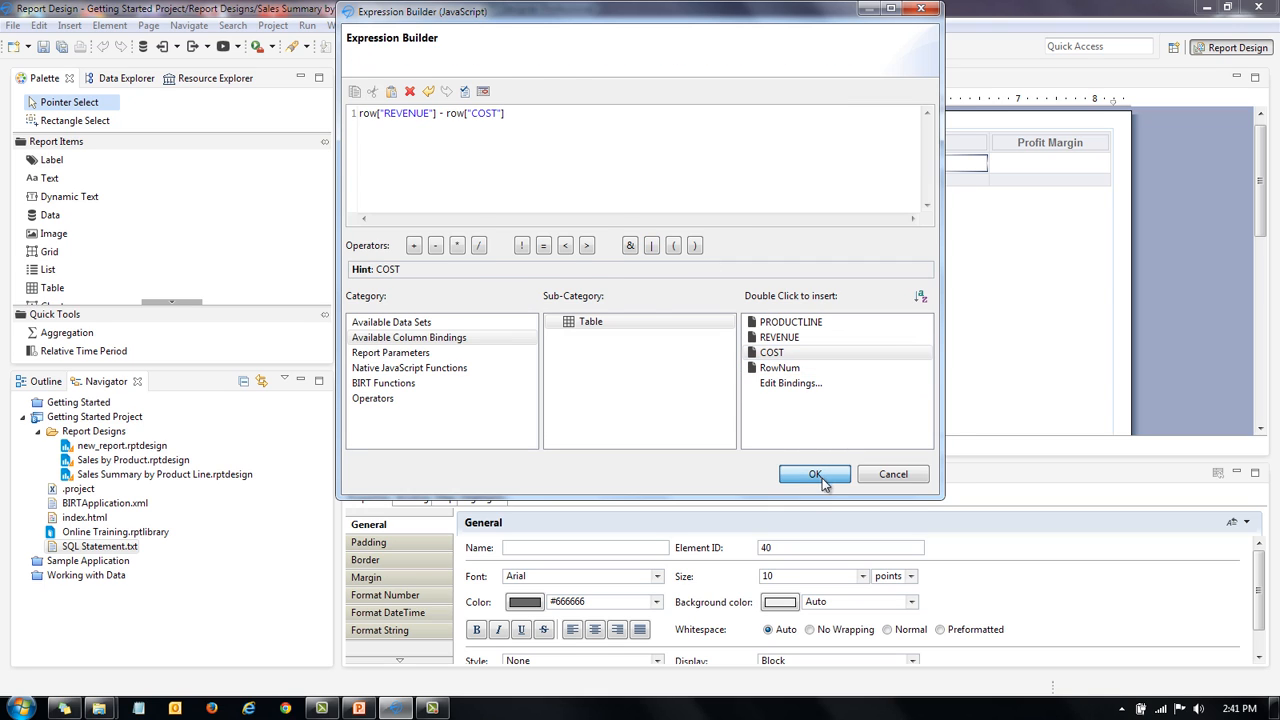
pyautogui.click(680, 408)
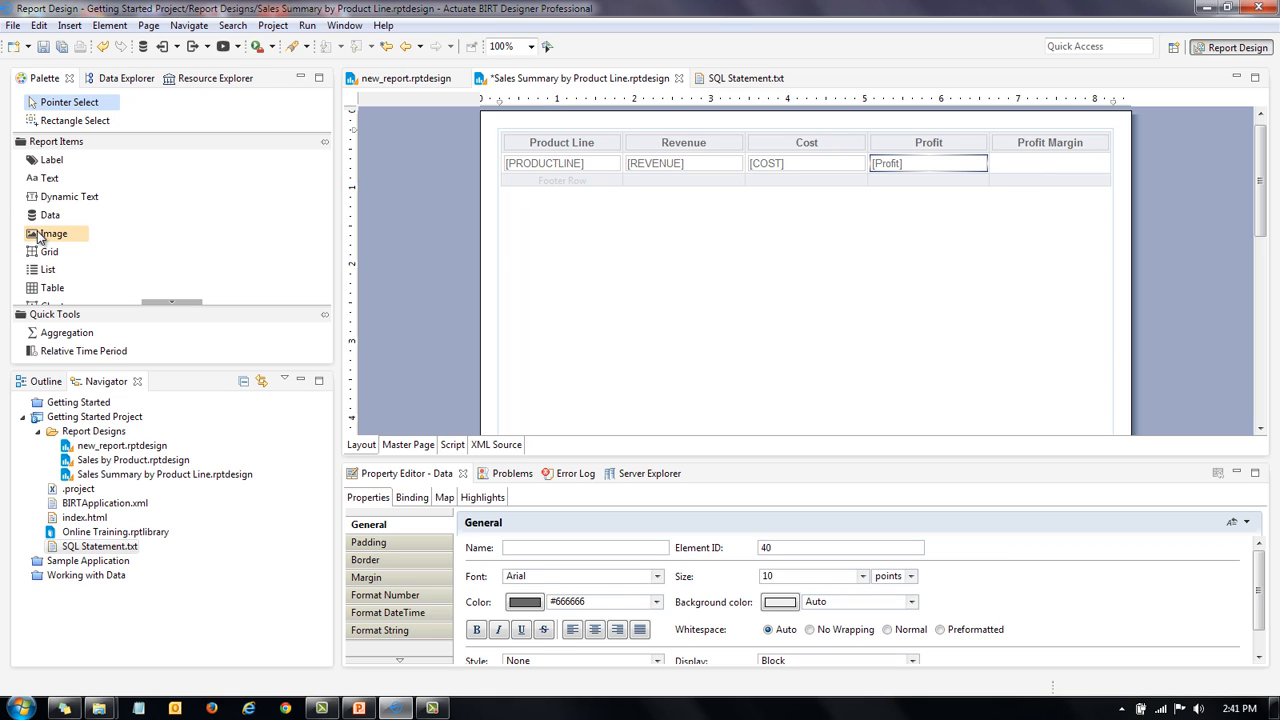
# Place a data element in the Profit Margin column's detail row, naming its column binding Profit Margin with data type Float.
pyautogui.moveTo(48, 216); pyautogui.dragTo(1037, 165)
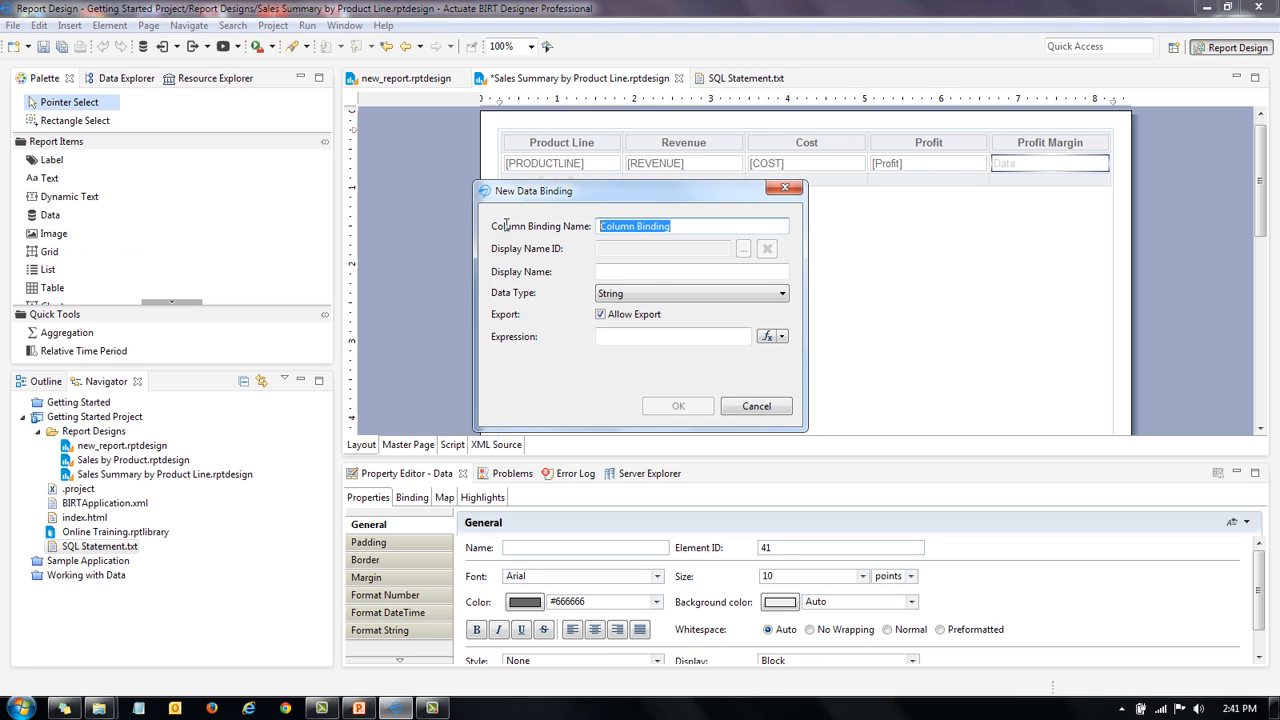
pyautogui.write('Profit Margin')
pyautogui.click(656, 292)
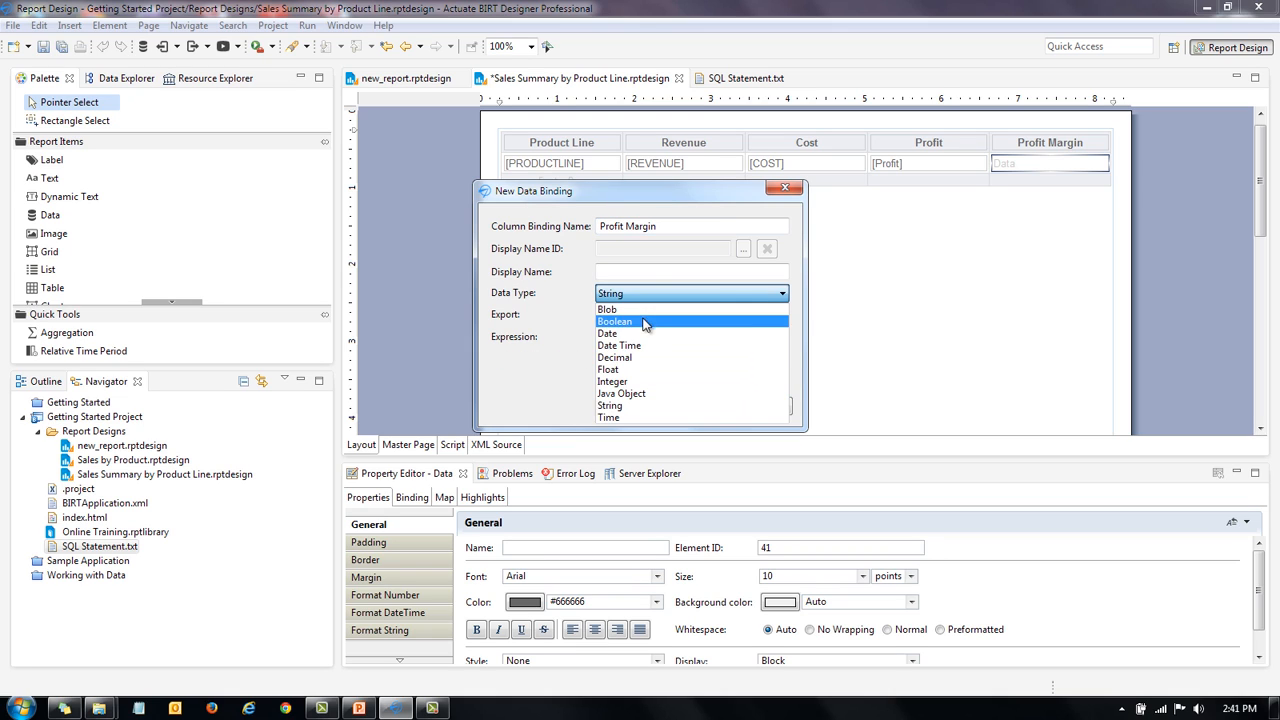
pyautogui.click(630, 371)
# Set the Profit Margin binding's JavaScript expression to row["Profit"] / row["REVENUE"] using the table's column bindings and save the binding.
pyautogui.click(783, 338)
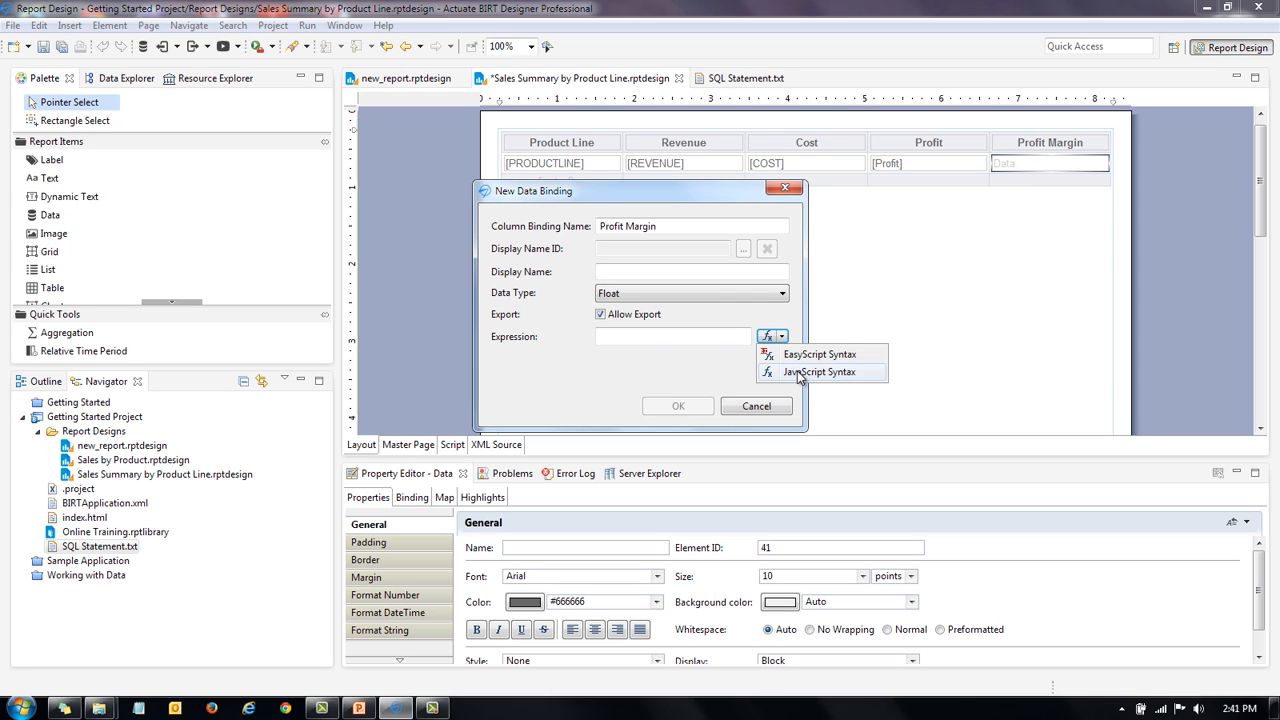
pyautogui.click(798, 372)
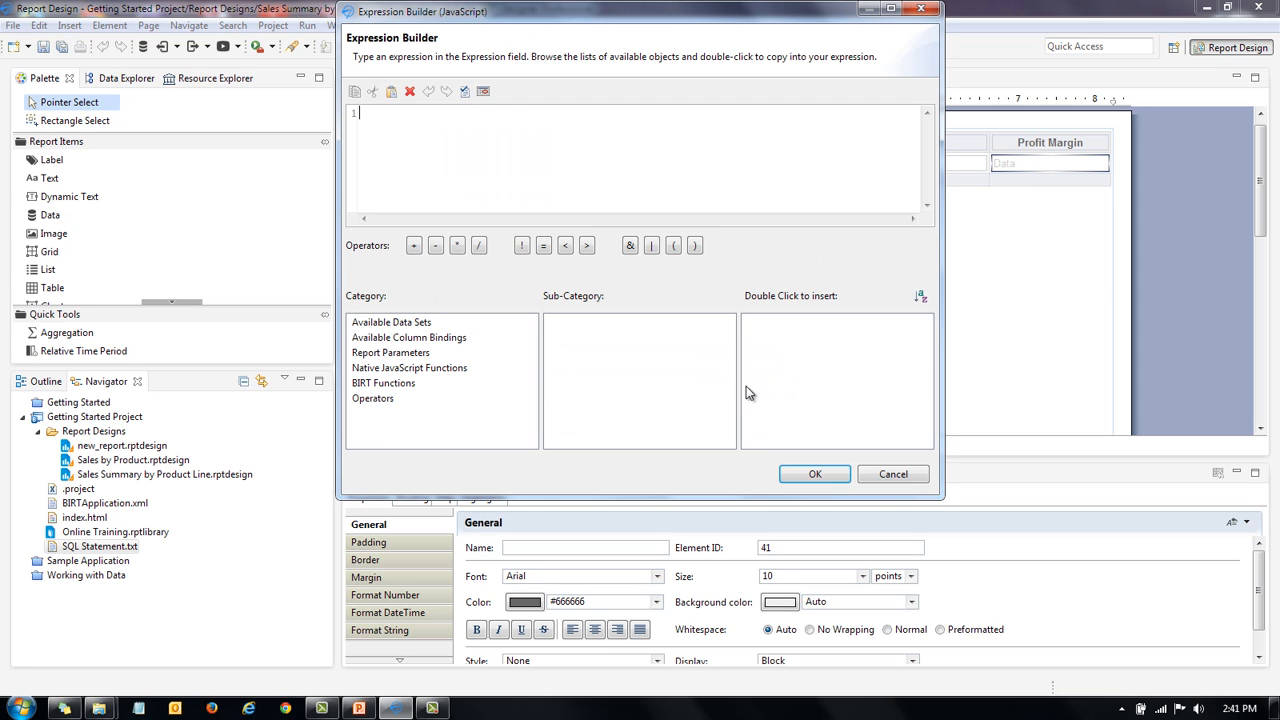
pyautogui.click(456, 340)
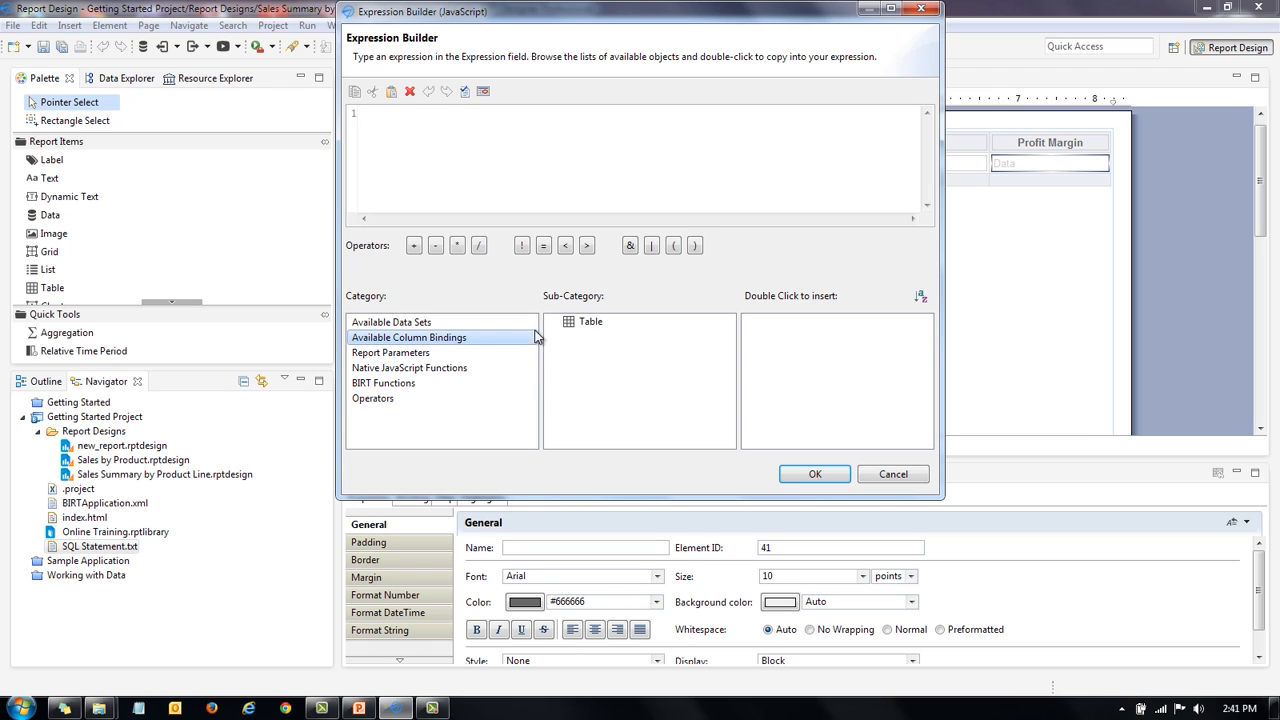
pyautogui.click(592, 325)
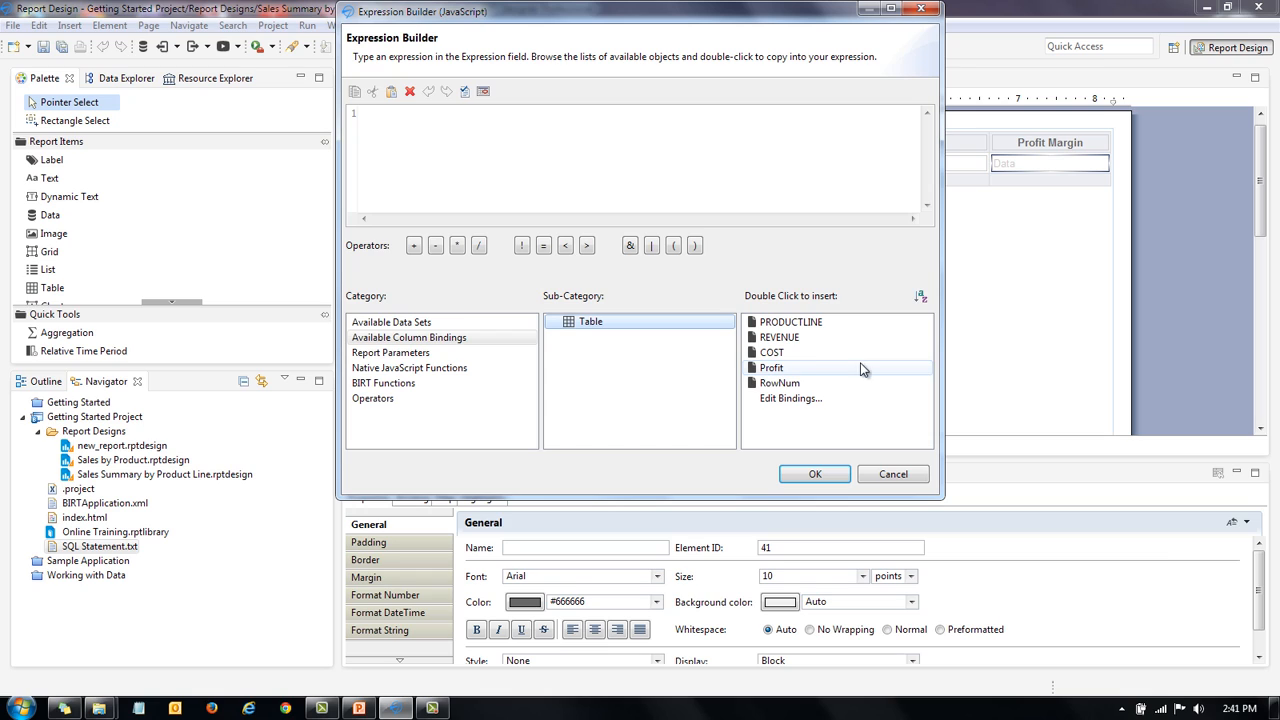
pyautogui.doubleClick(770, 370)
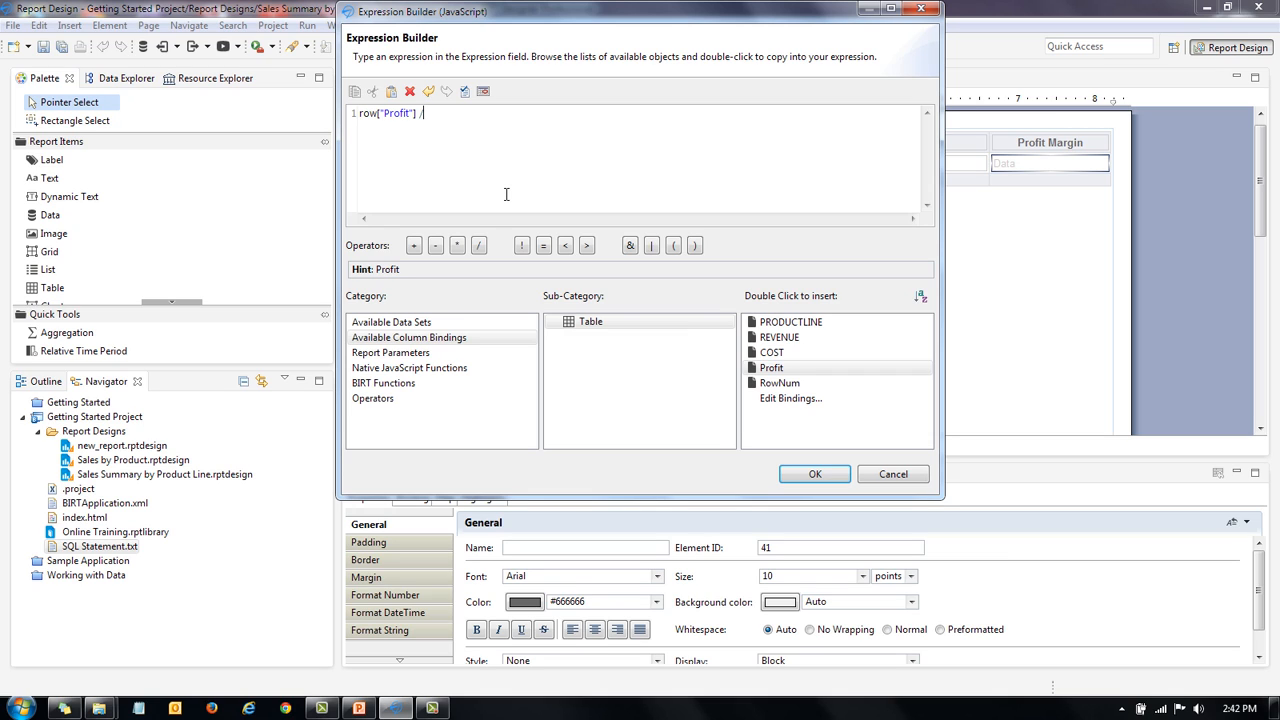
pyautogui.doubleClick(766, 340)
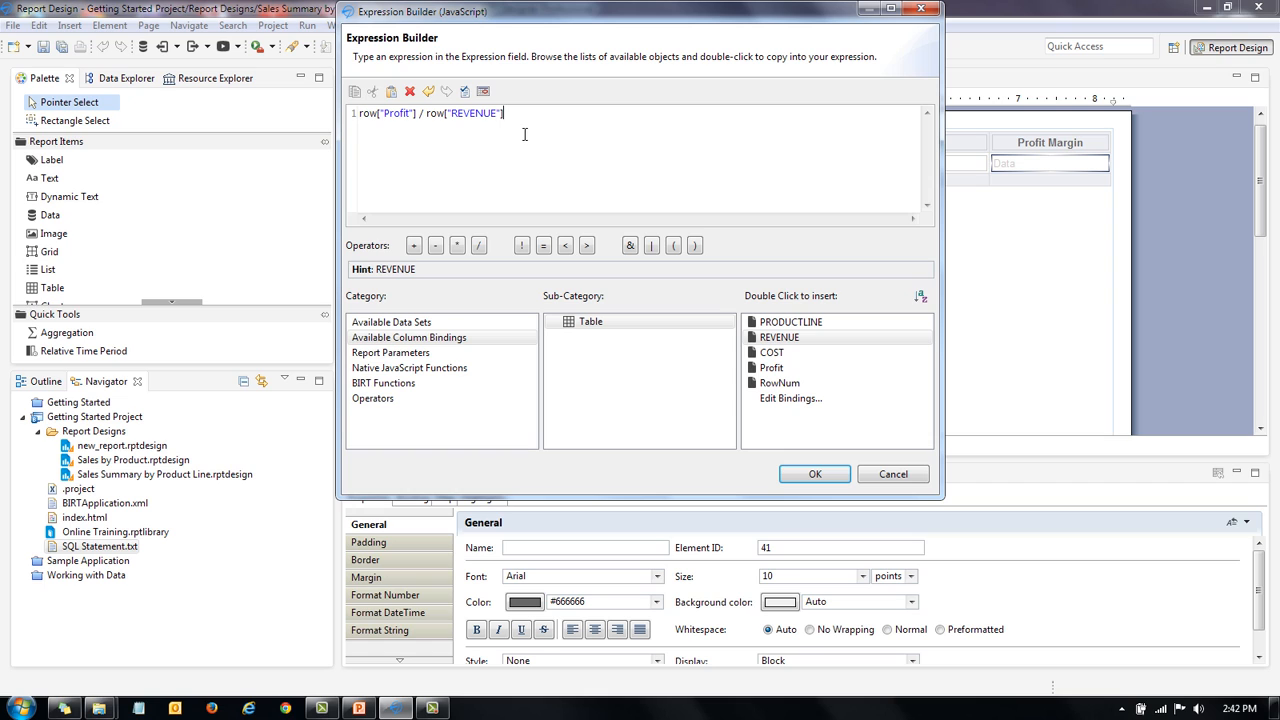
pyautogui.click(824, 475)
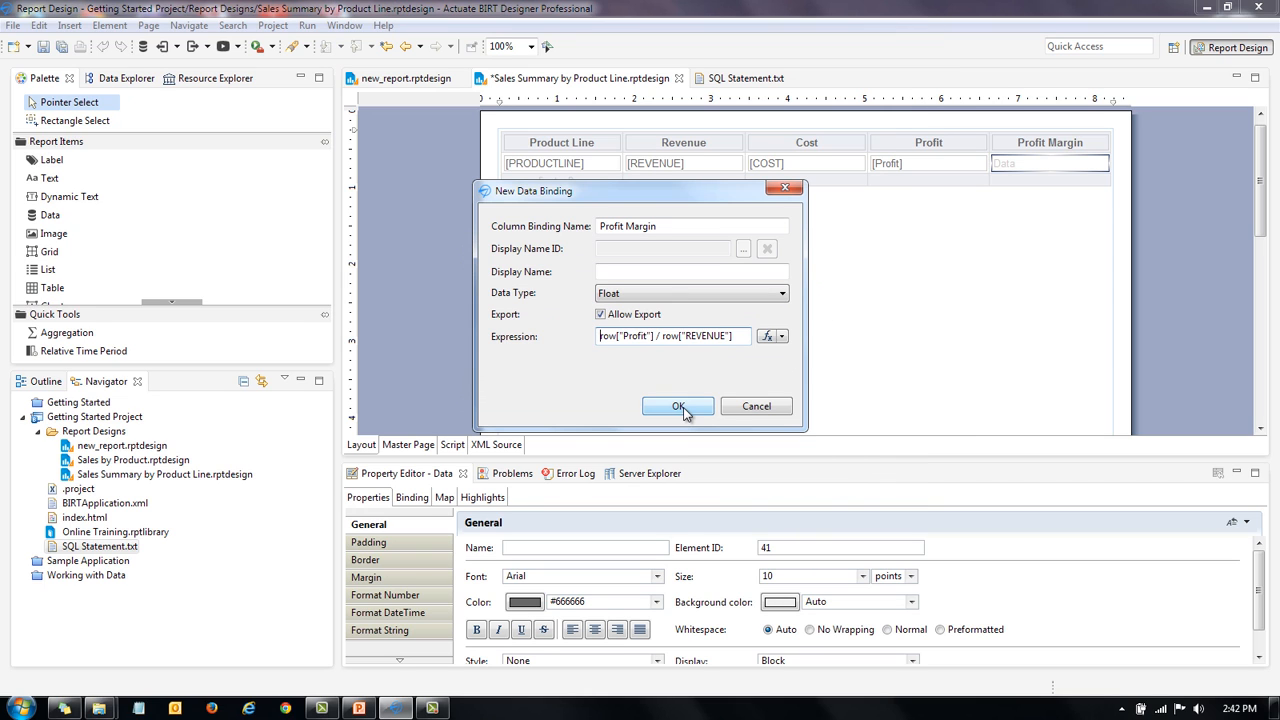
pyautogui.click(680, 408)
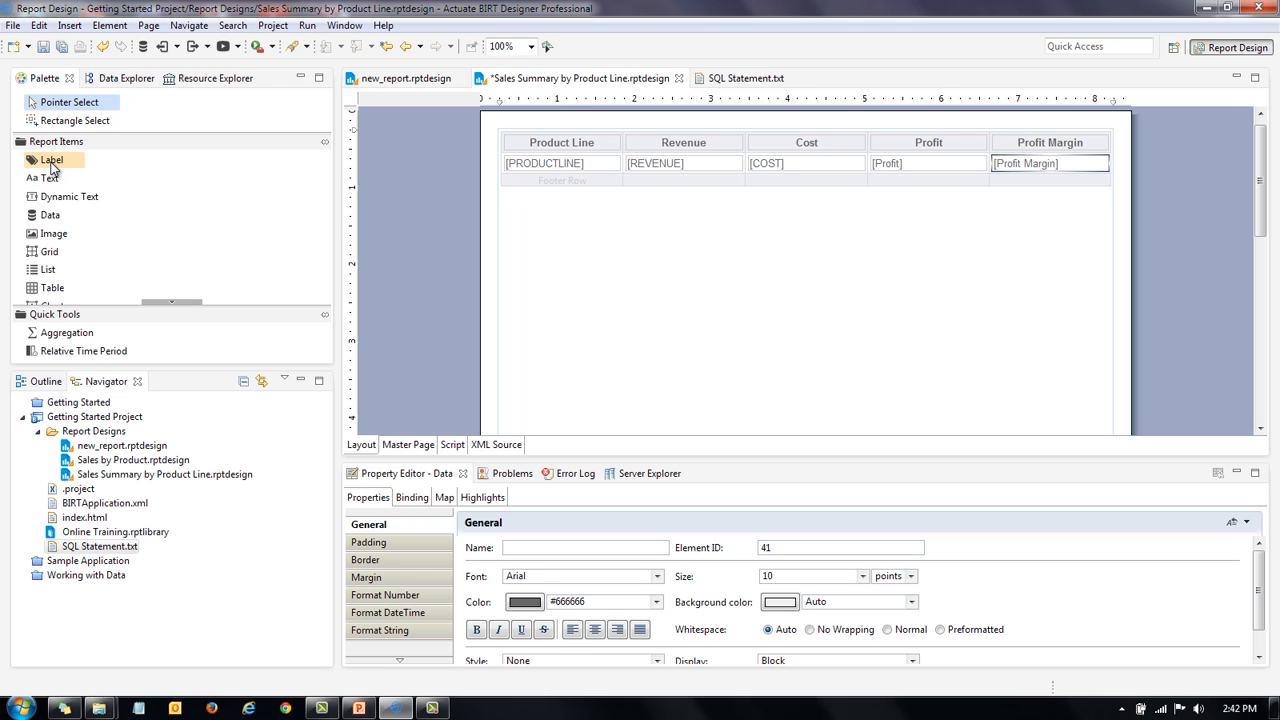
# Add a label reading Total to the Product Line column's footer cell.
pyautogui.moveTo(55, 161)
pyautogui.mouseDown()
pyautogui.moveTo(701, 238)
pyautogui.moveTo(591, 174)
pyautogui.moveTo(566, 180)
pyautogui.mouseUp()
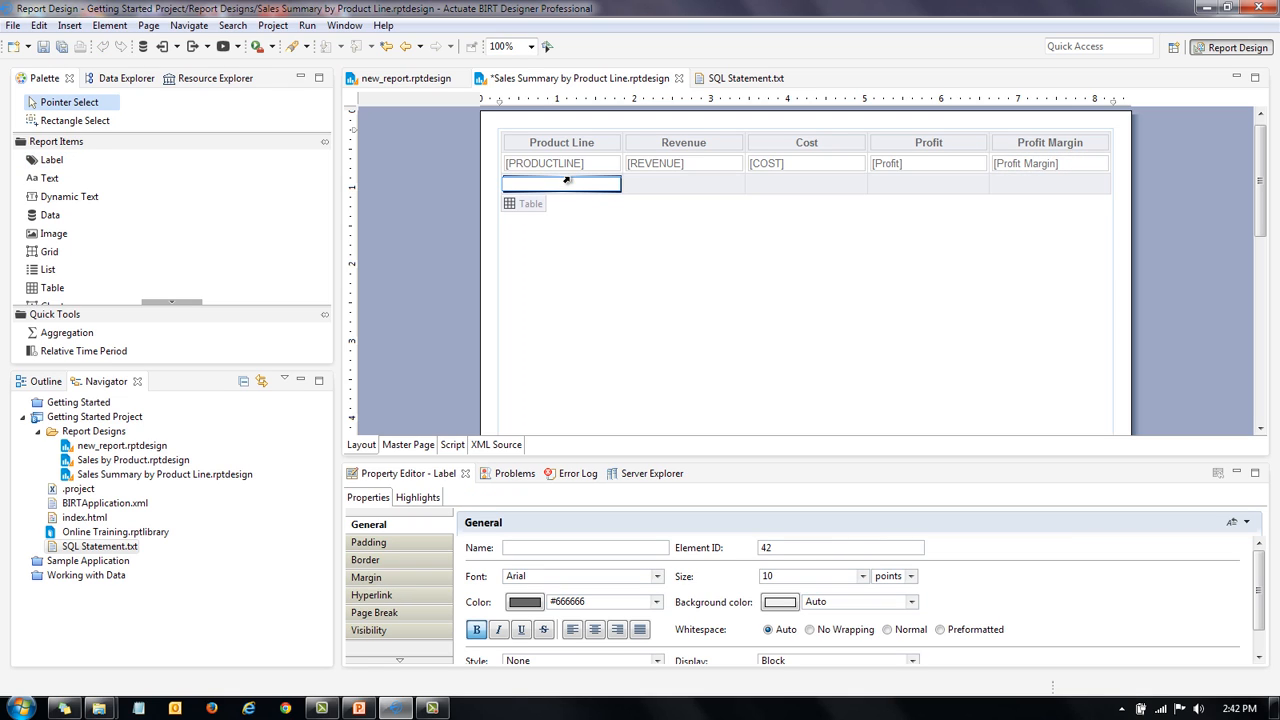
pyautogui.write('Total')
pyautogui.click(665, 184)
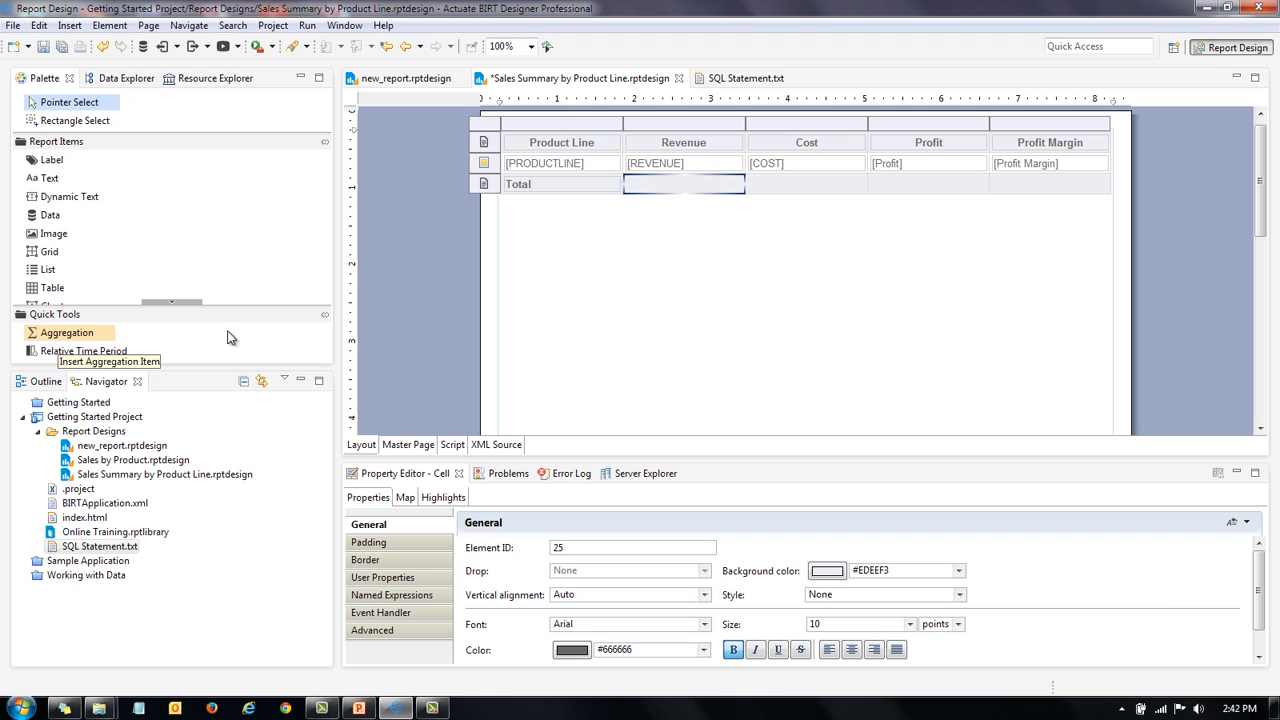
# Insert an aggregation in the Revenue column's footer cell, named Total Revenue, using the SUM function on REVENUE.
pyautogui.click(674, 181)
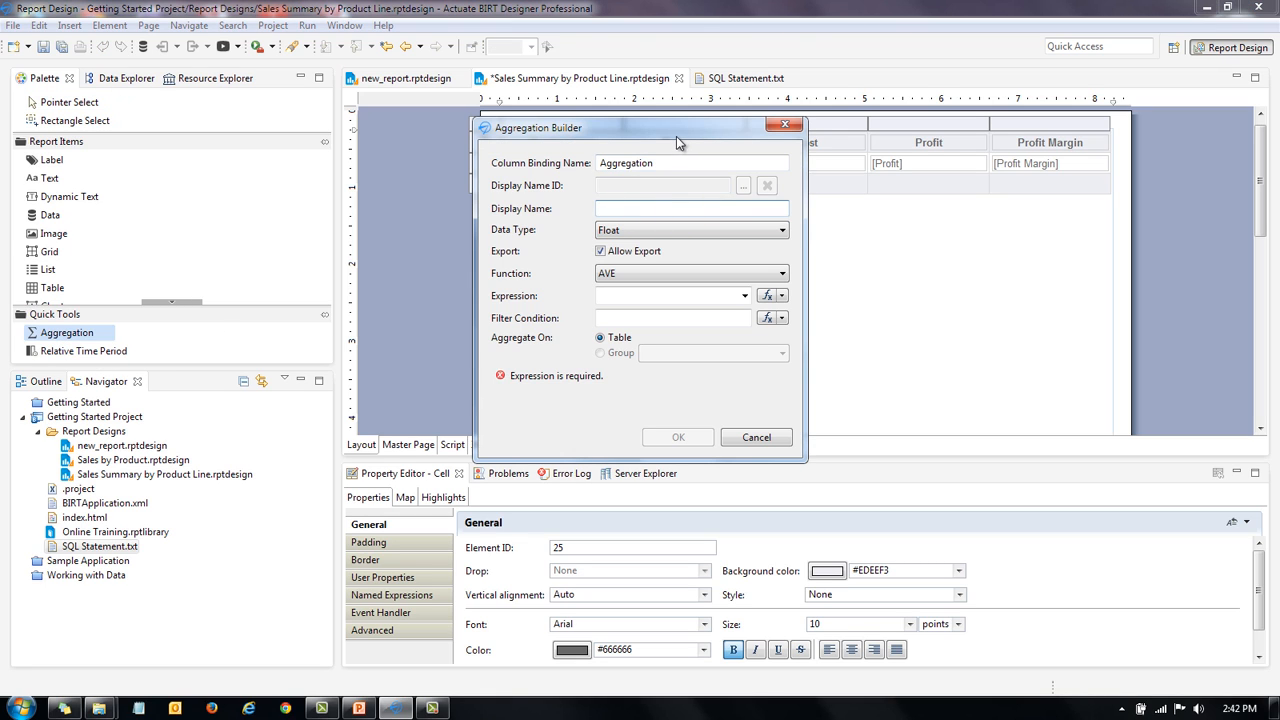
pyautogui.moveTo(678, 134); pyautogui.dragTo(680, 184)
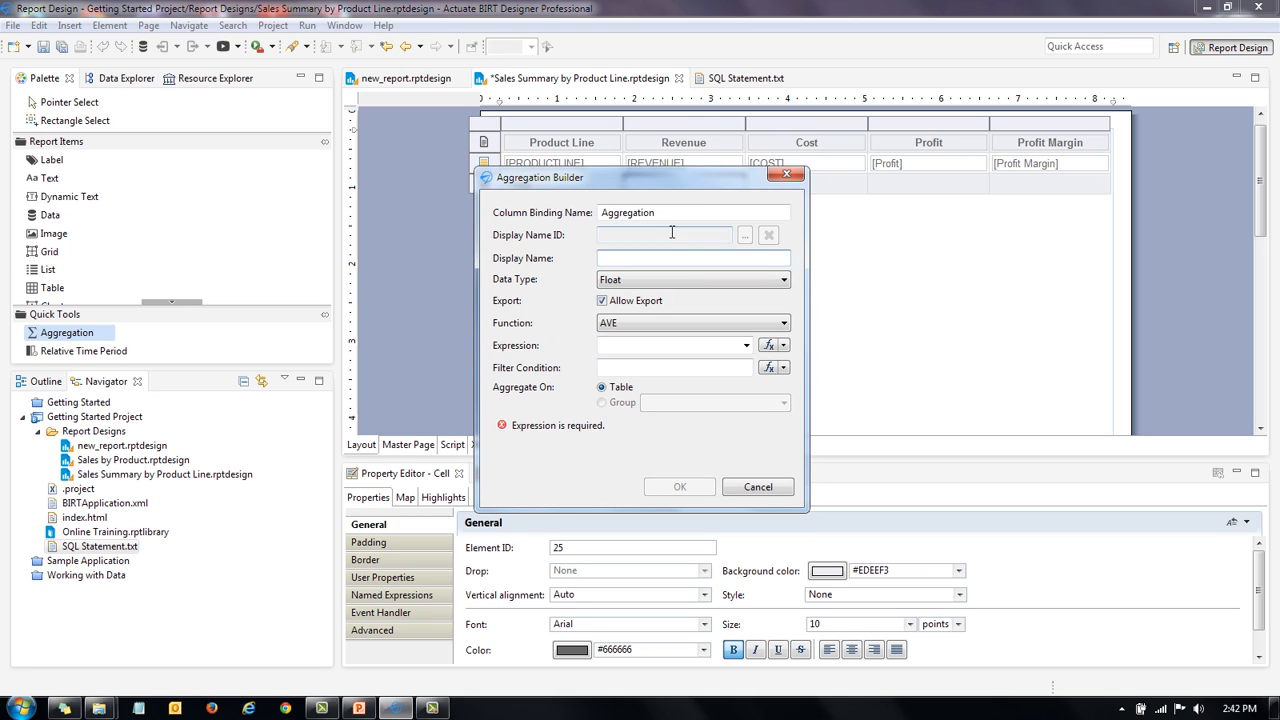
pyautogui.doubleClick(683, 212)
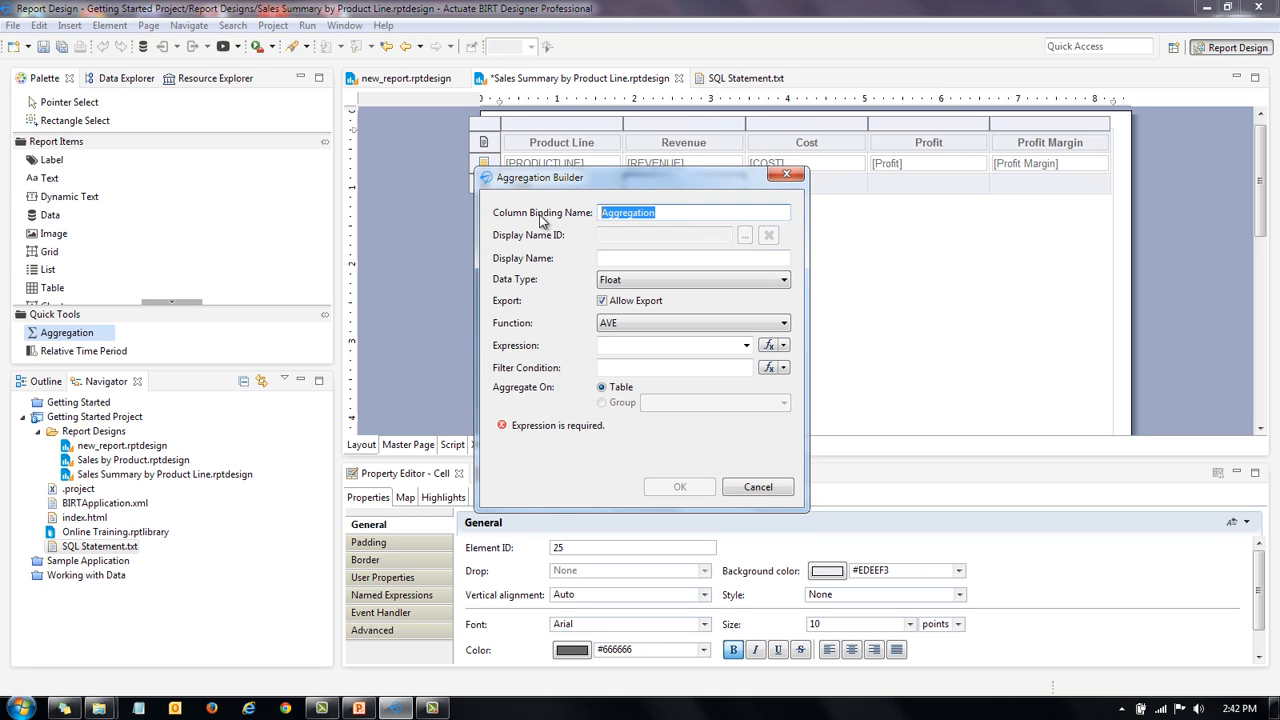
pyautogui.write('Total Revenue')
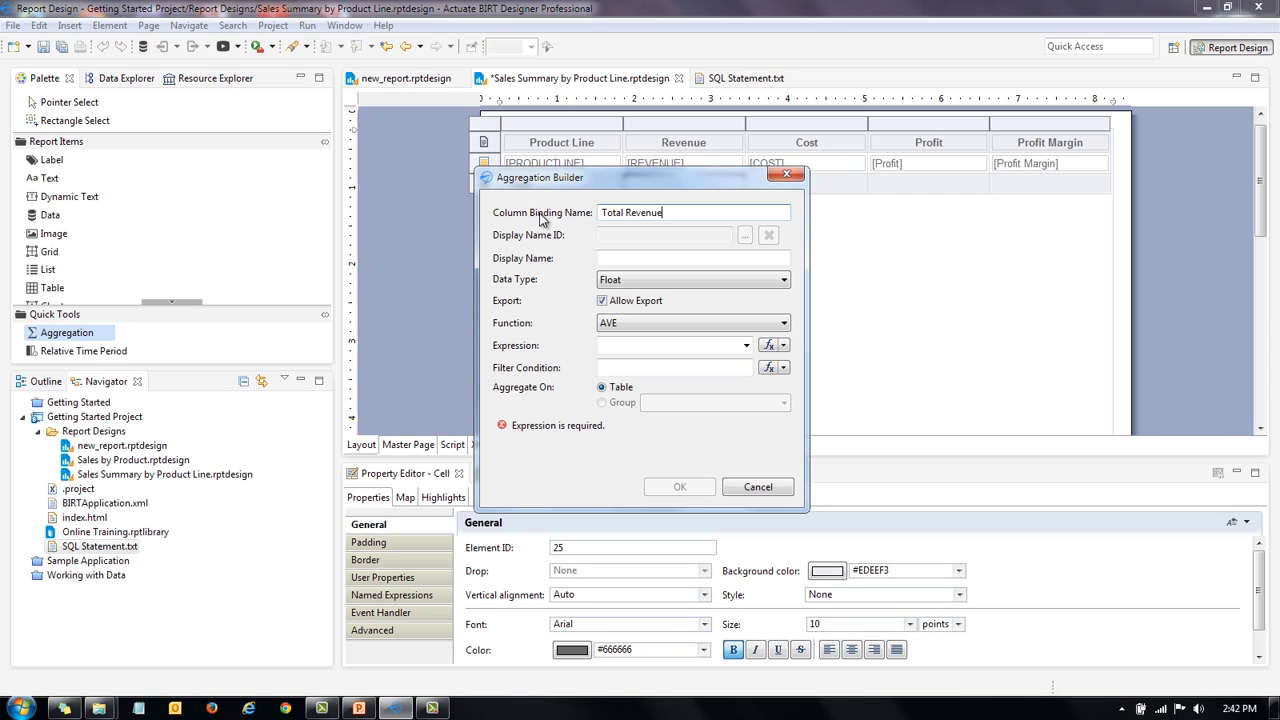
pyautogui.click(630, 322)
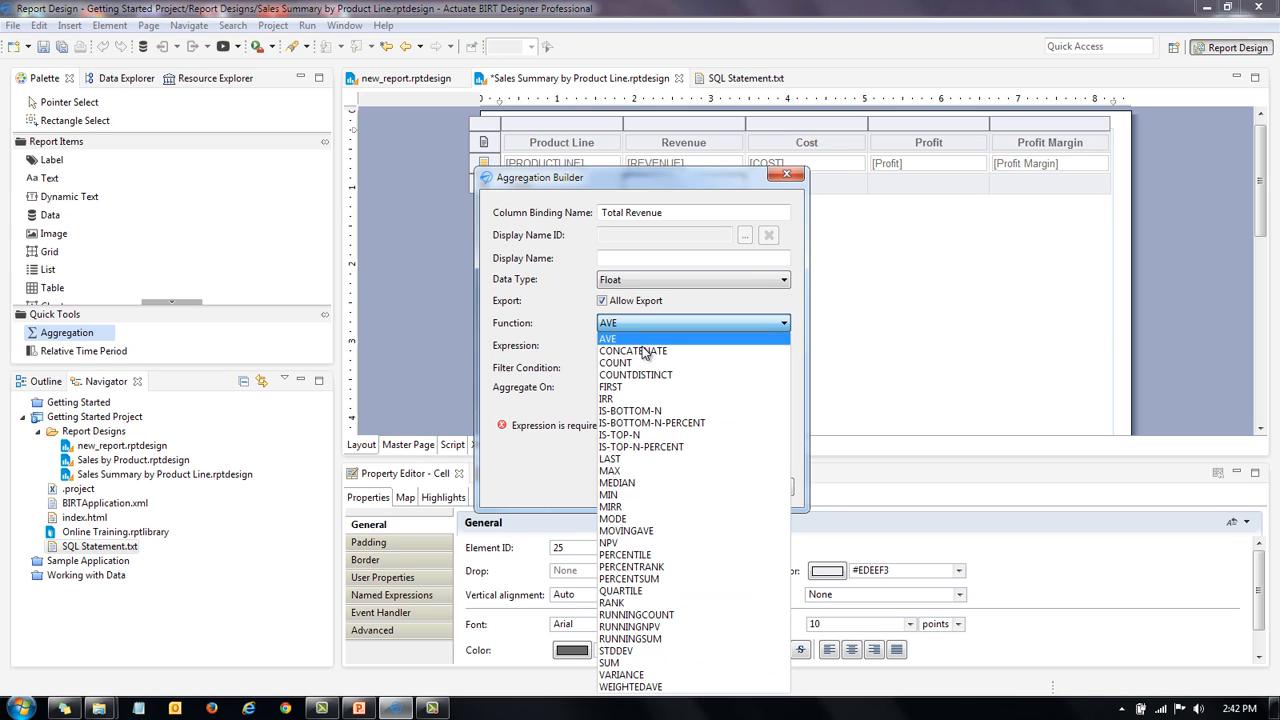
pyautogui.click(647, 663)
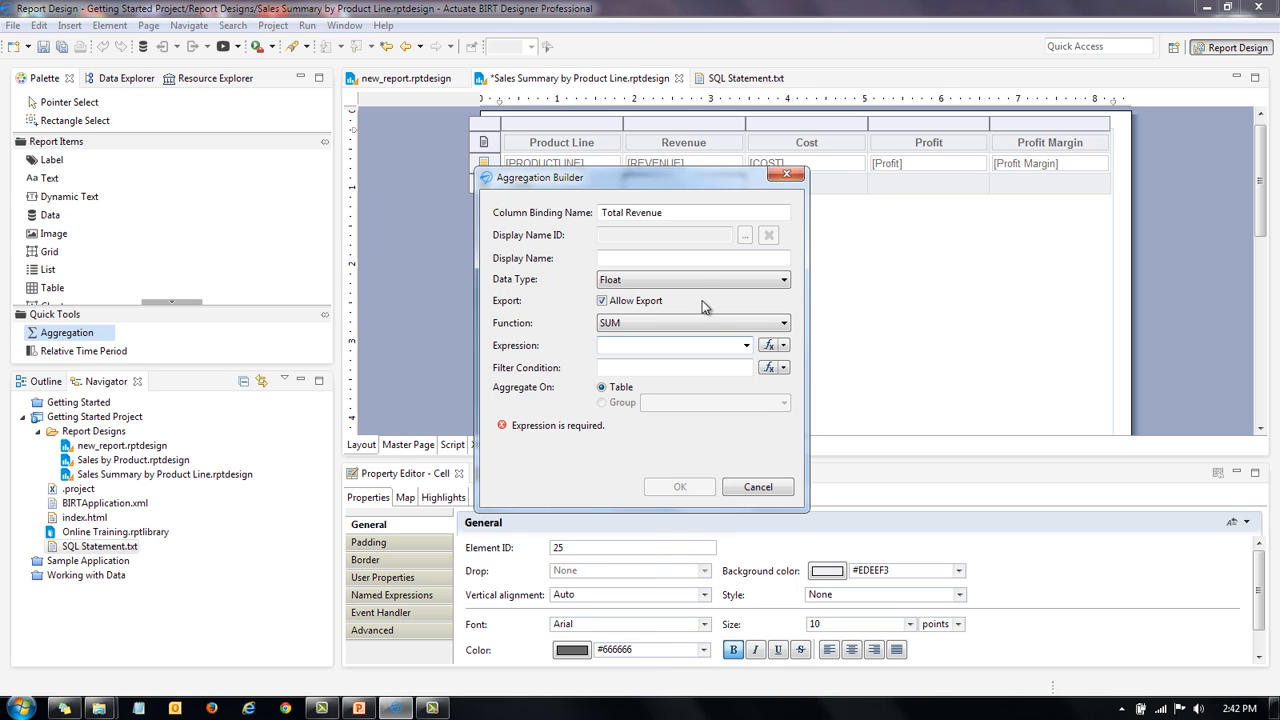
pyautogui.click(745, 345)
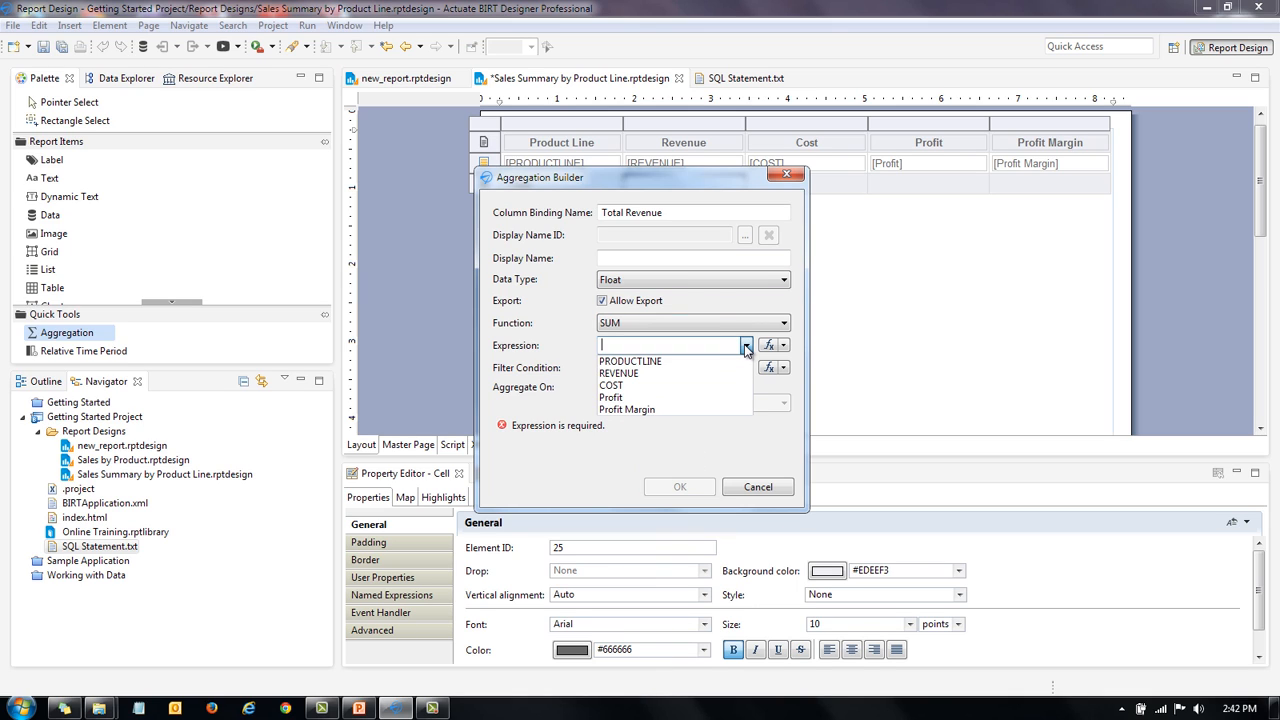
pyautogui.click(645, 374)
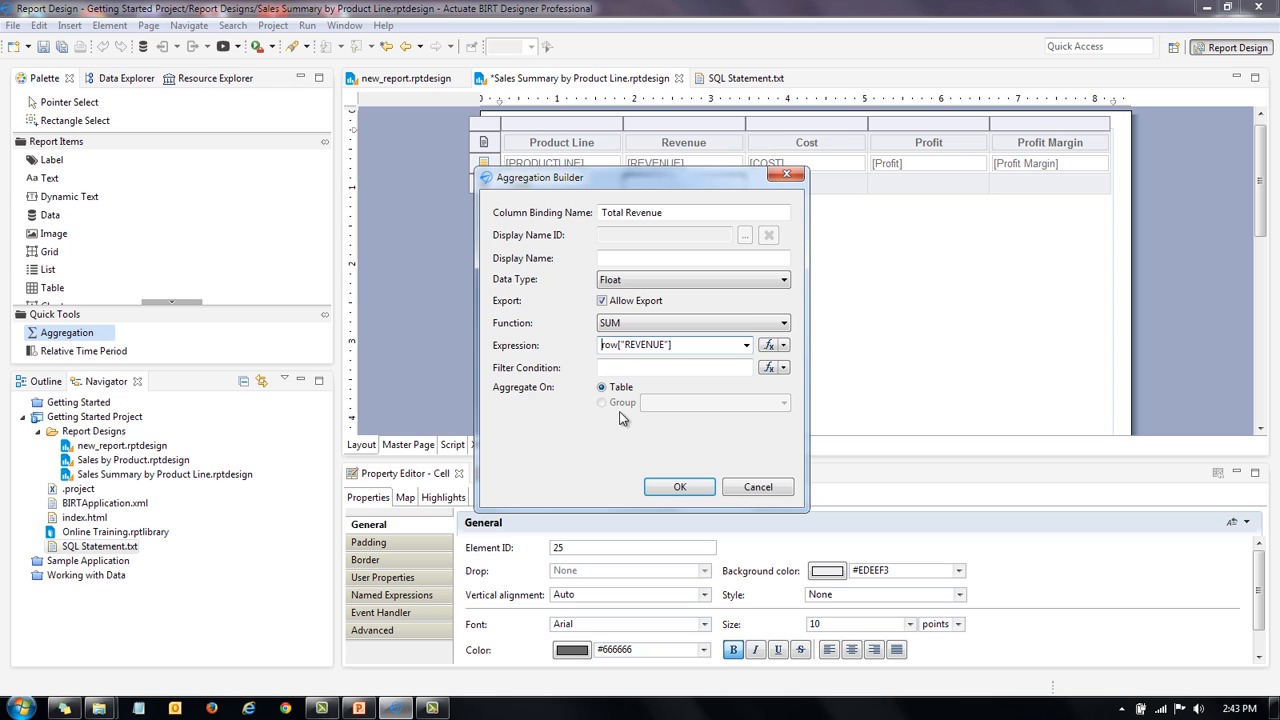
pyautogui.click(672, 490)
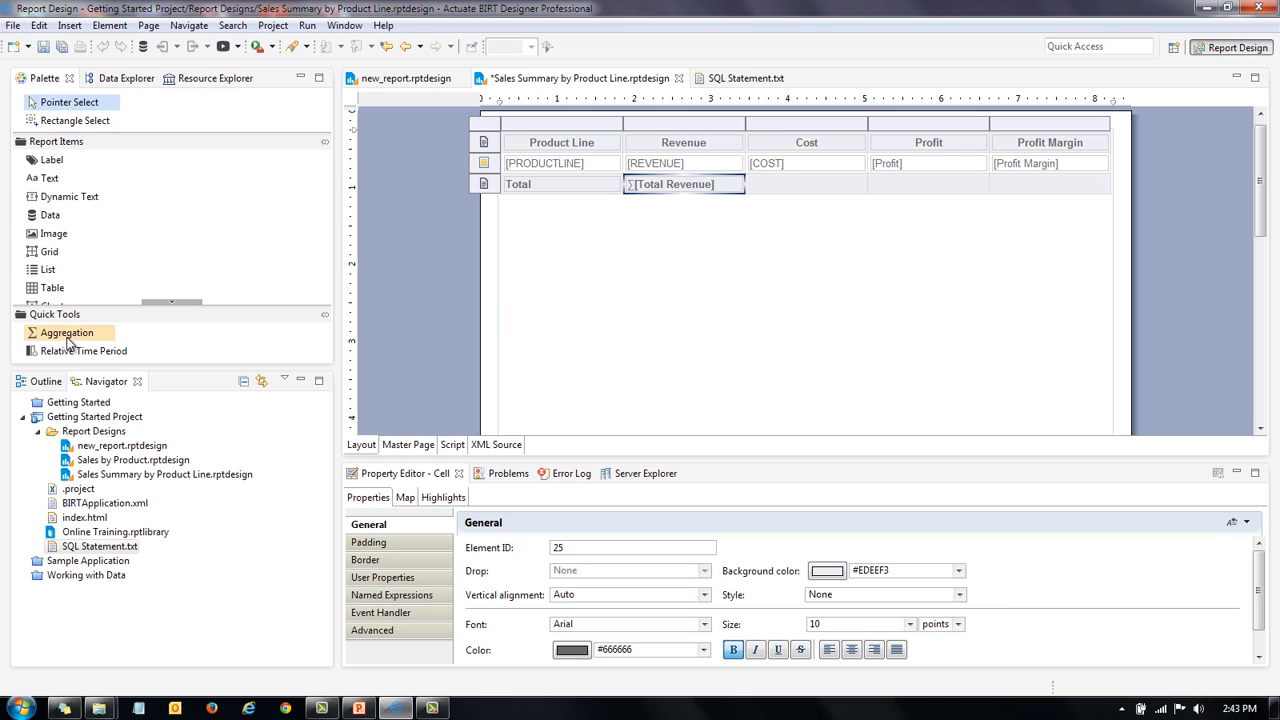
# Insert an aggregation in the Cost column's footer cell, named Total Cost, using the SUM function on COST.
pyautogui.moveTo(66, 337); pyautogui.dragTo(810, 184)
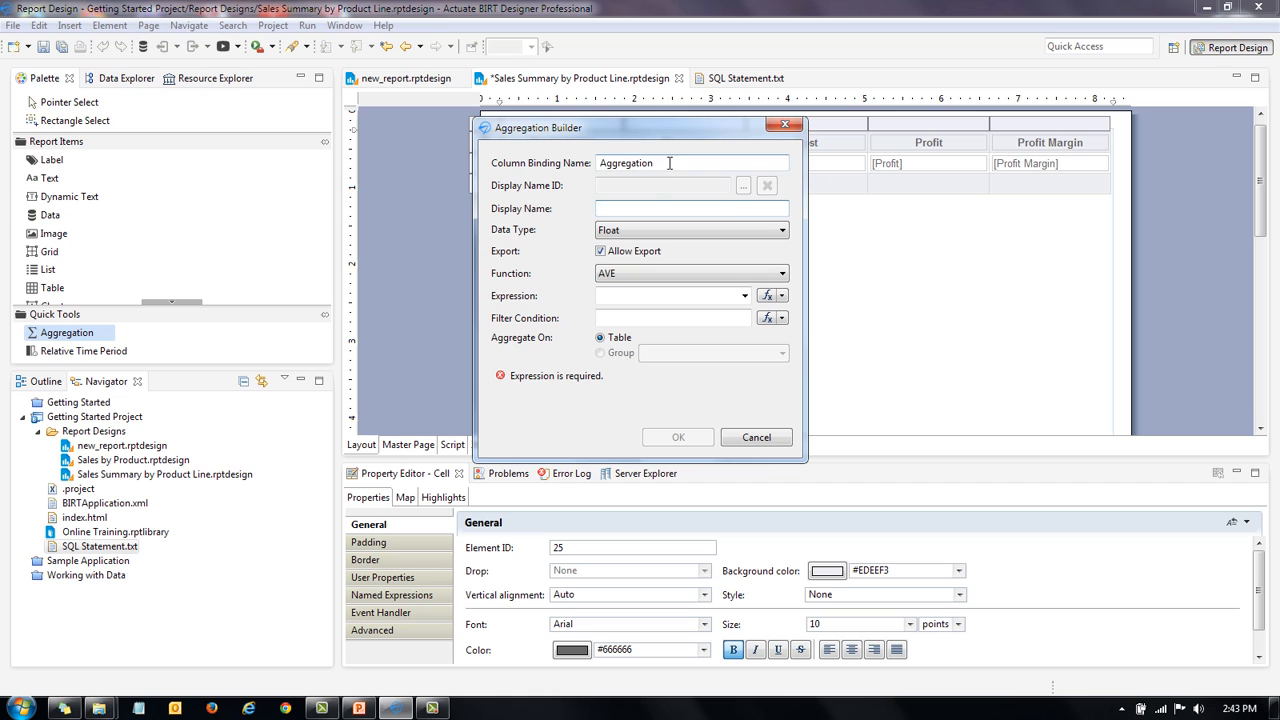
pyautogui.doubleClick(676, 157)
pyautogui.moveTo(607, 128); pyautogui.dragTo(612, 162)
pyautogui.write('Total Cost')
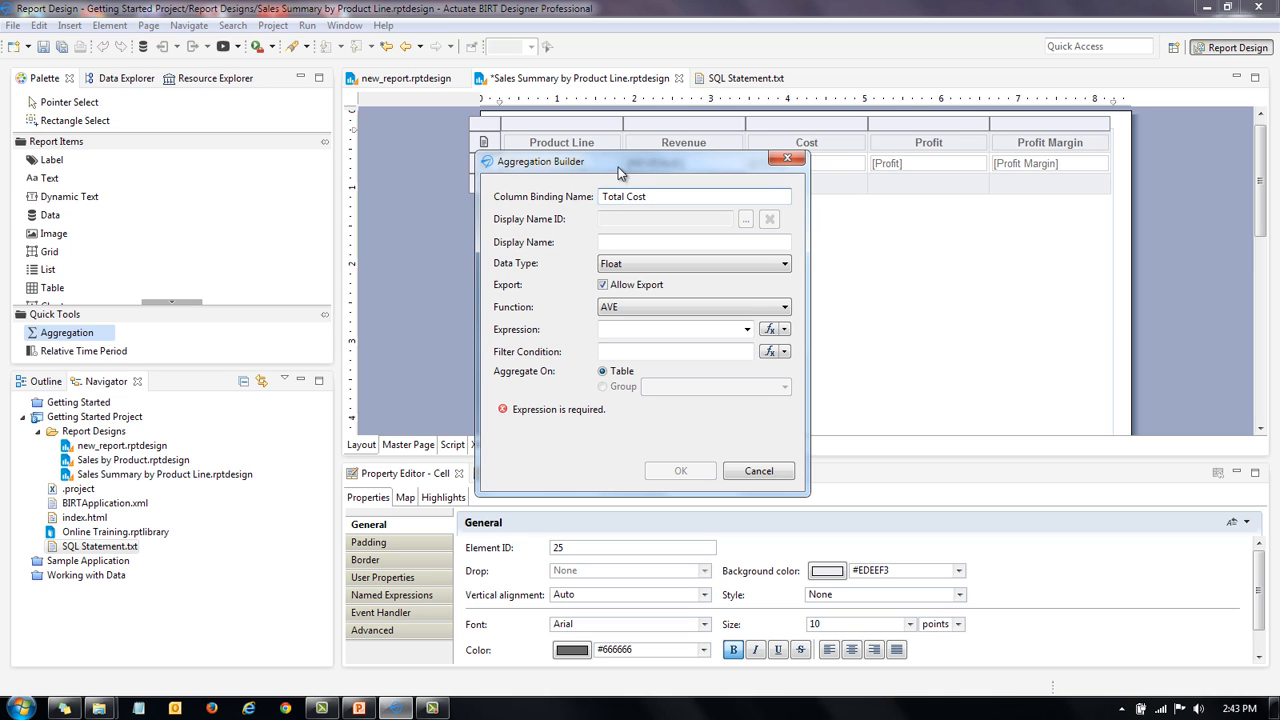
pyautogui.click(672, 307)
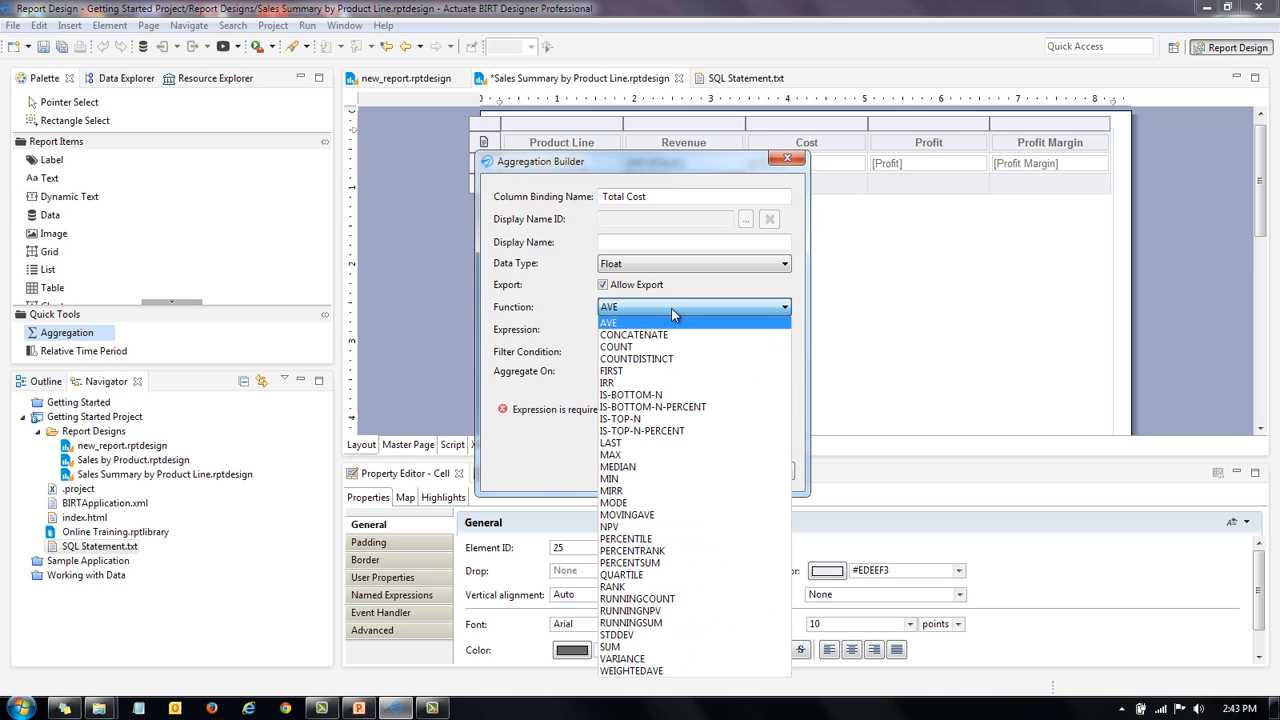
pyautogui.click(612, 647)
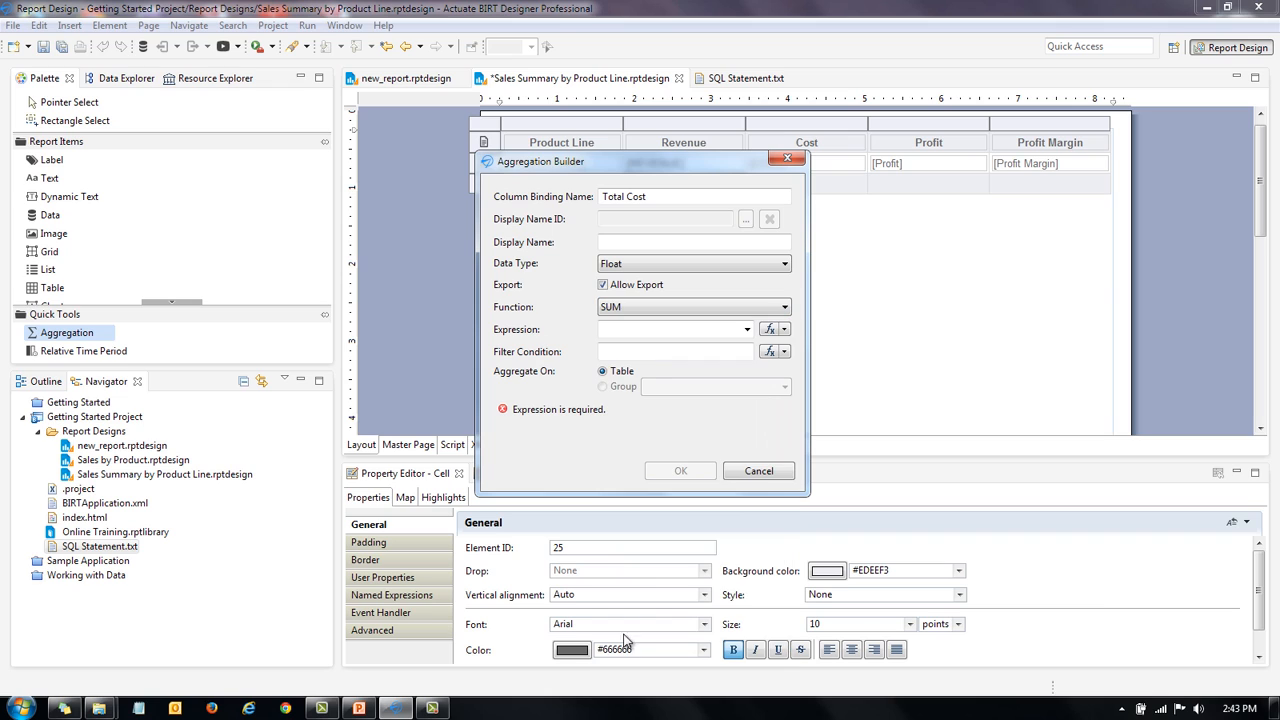
pyautogui.click(745, 330)
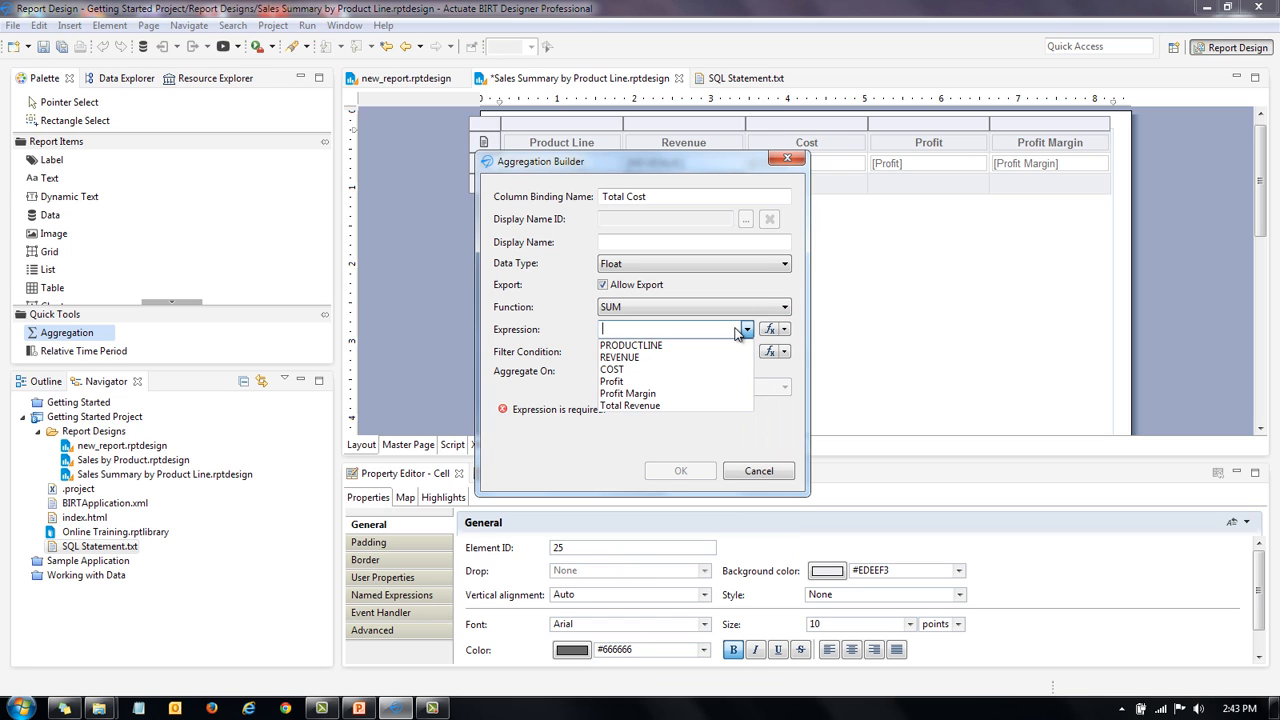
pyautogui.click(645, 370)
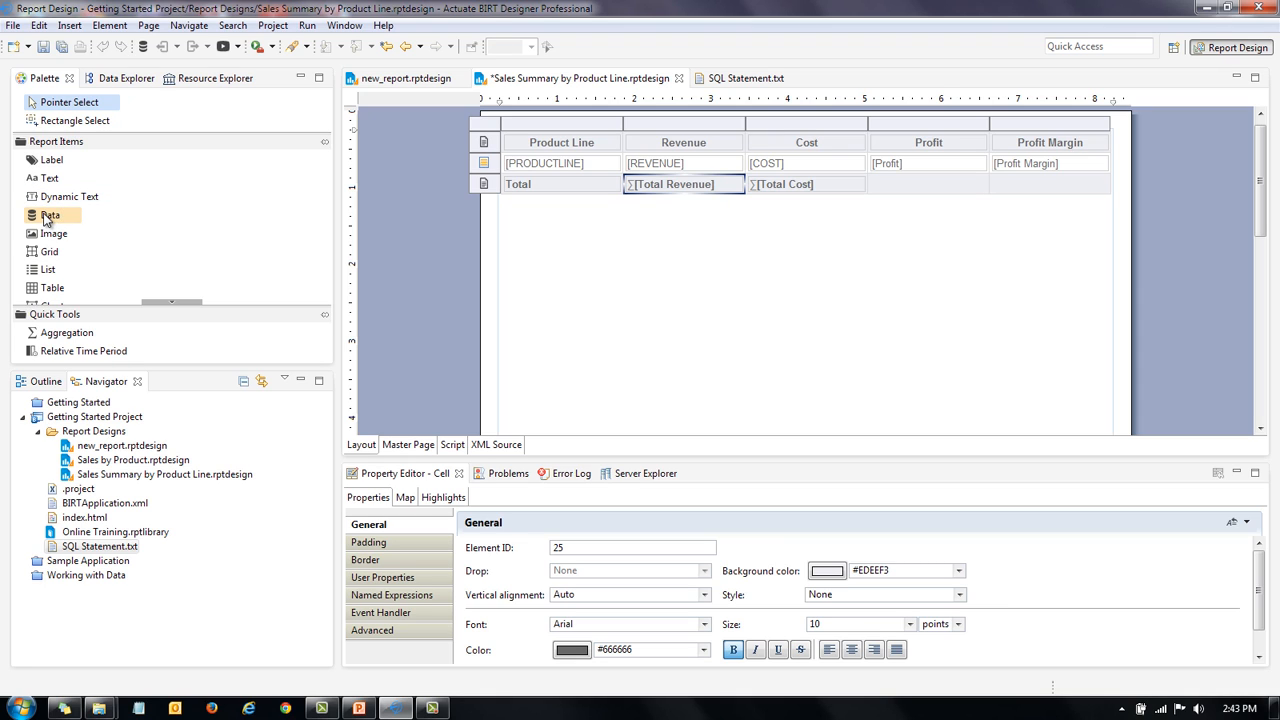
# Place a data element in the Profit column's footer cell, naming its column binding Total Profit with data type Float.
pyautogui.moveTo(46, 220); pyautogui.dragTo(918, 184)
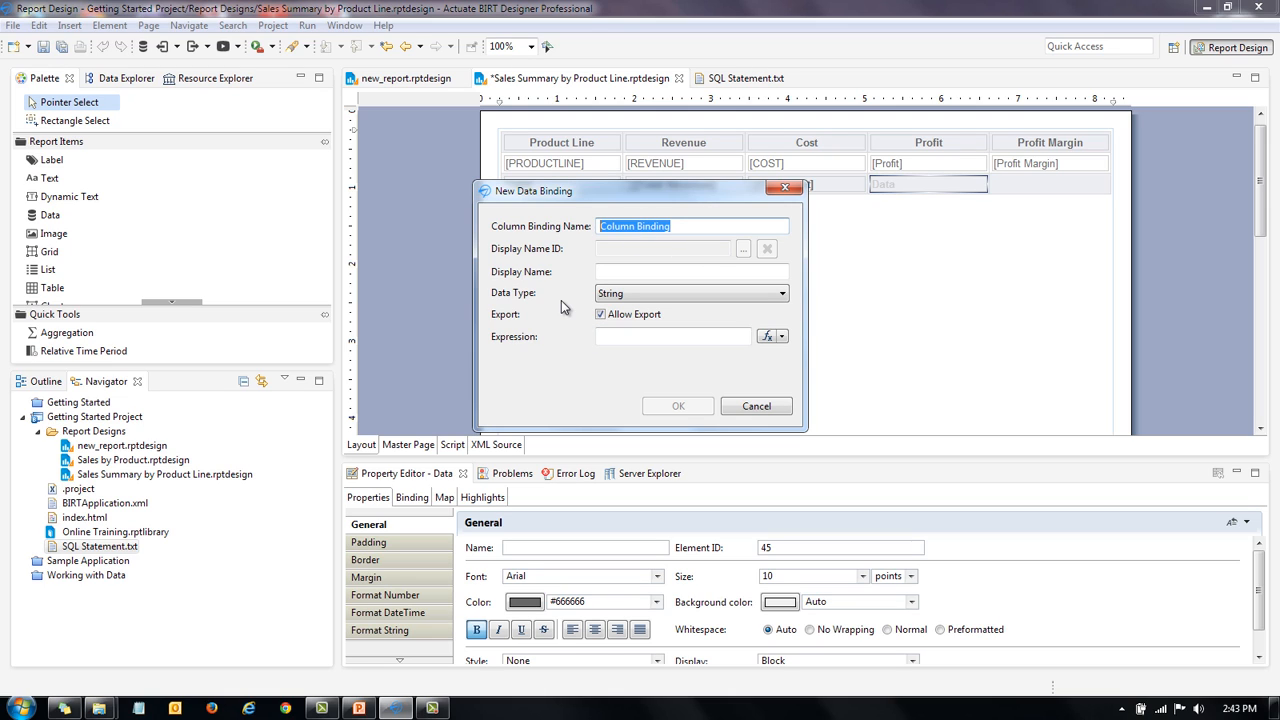
pyautogui.write('Total Profit')
pyautogui.click(620, 293)
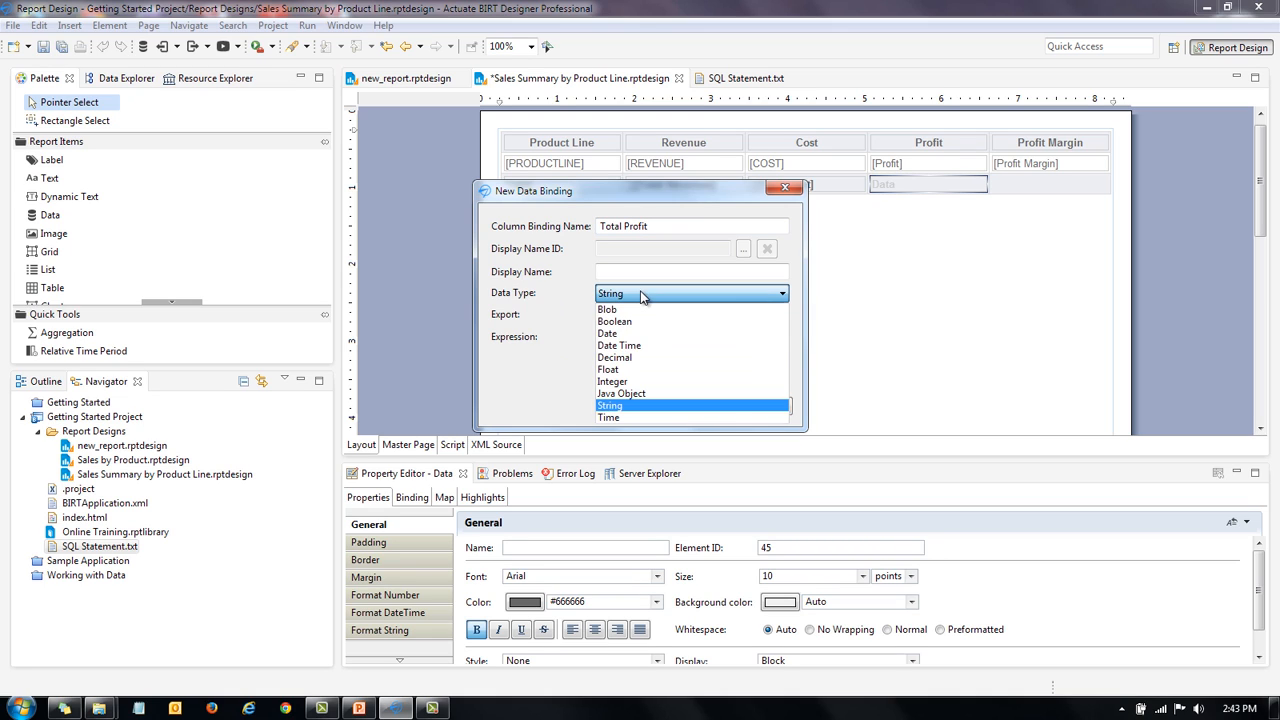
pyautogui.click(636, 370)
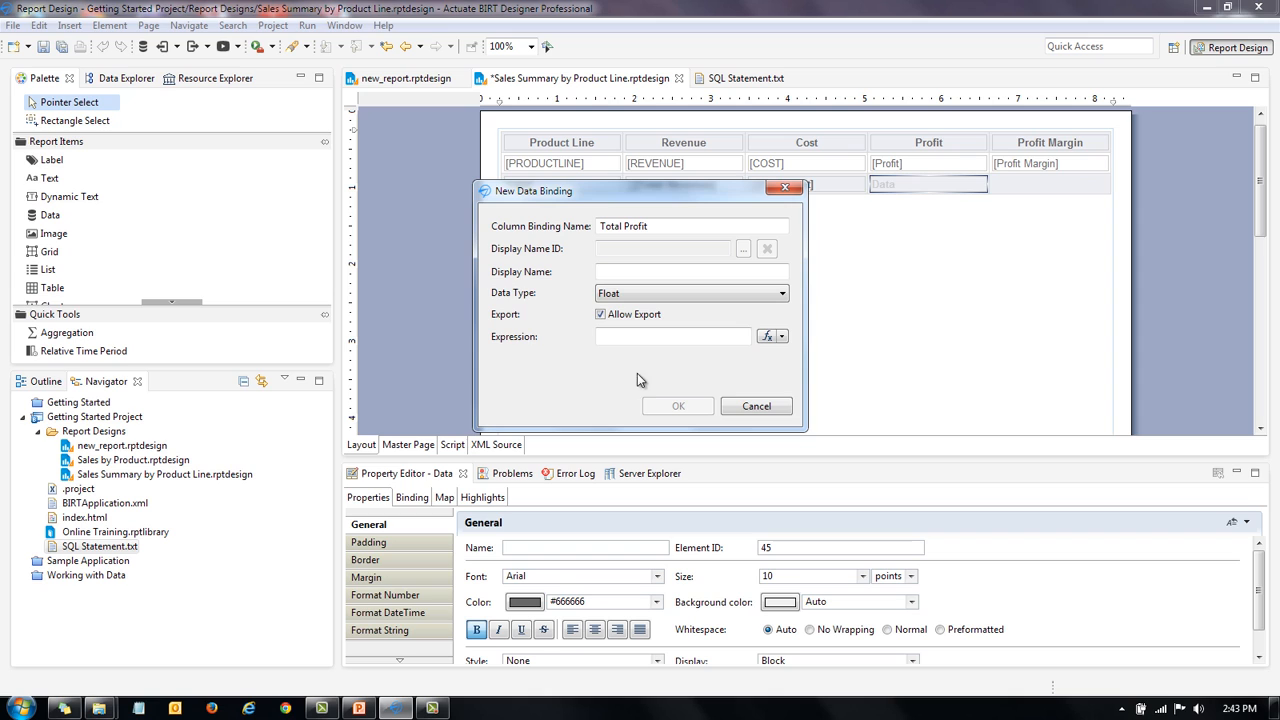
# Set the Total Profit binding's expression to row["Total Revenue"] - row["Total Cost"] and accept the new data binding.
pyautogui.click(768, 336)
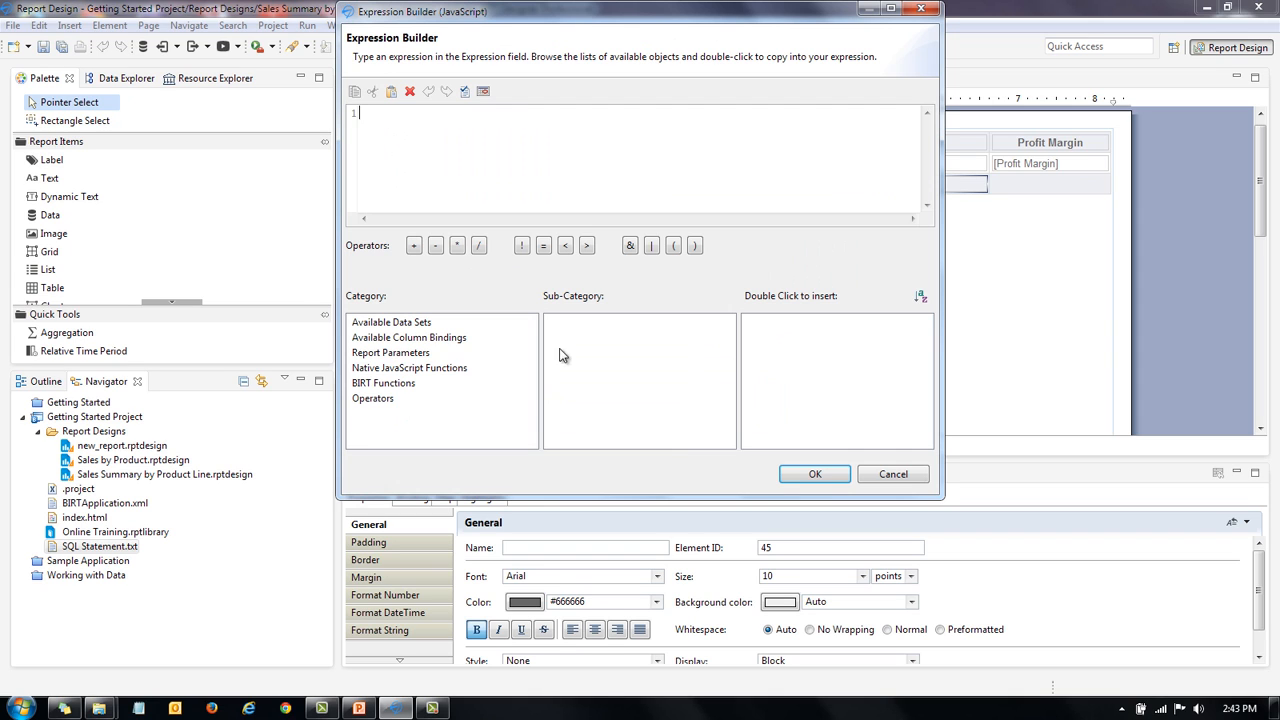
pyautogui.click(435, 340)
pyautogui.click(578, 322)
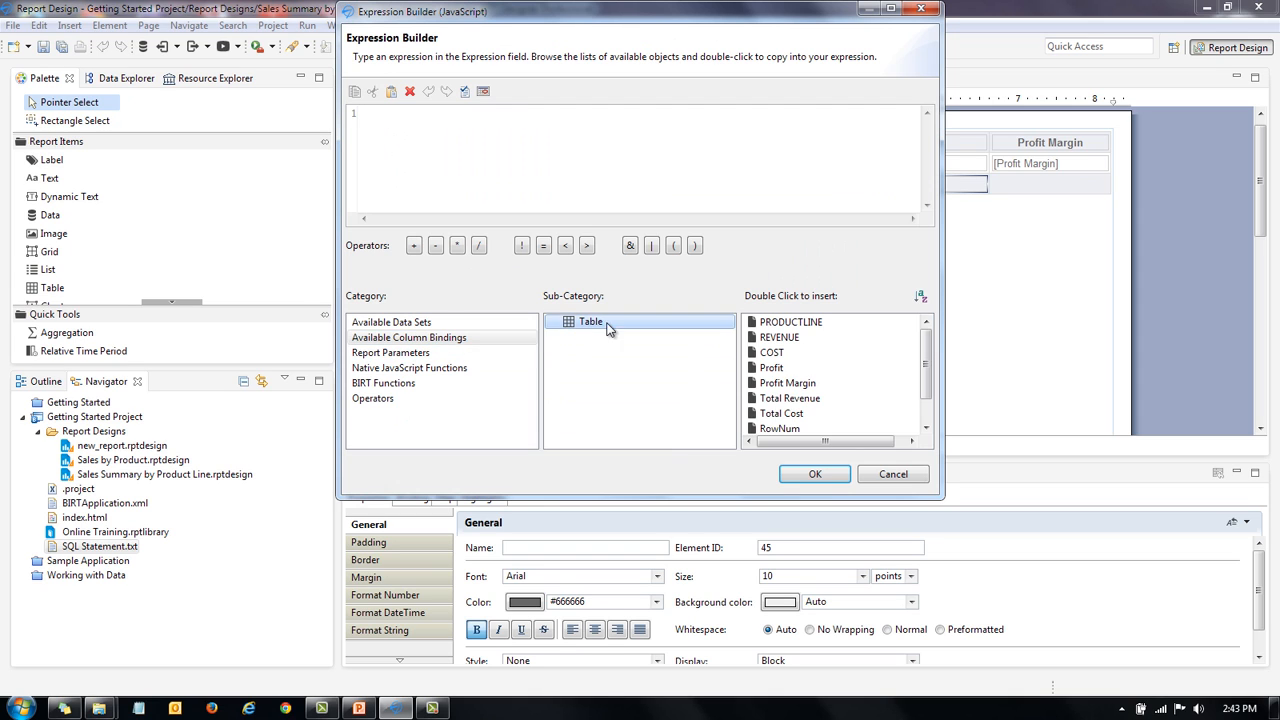
pyautogui.moveTo(926, 368)
pyautogui.mouseDown()
pyautogui.moveTo(927, 398)
pyautogui.moveTo(928, 383)
pyautogui.mouseUp()
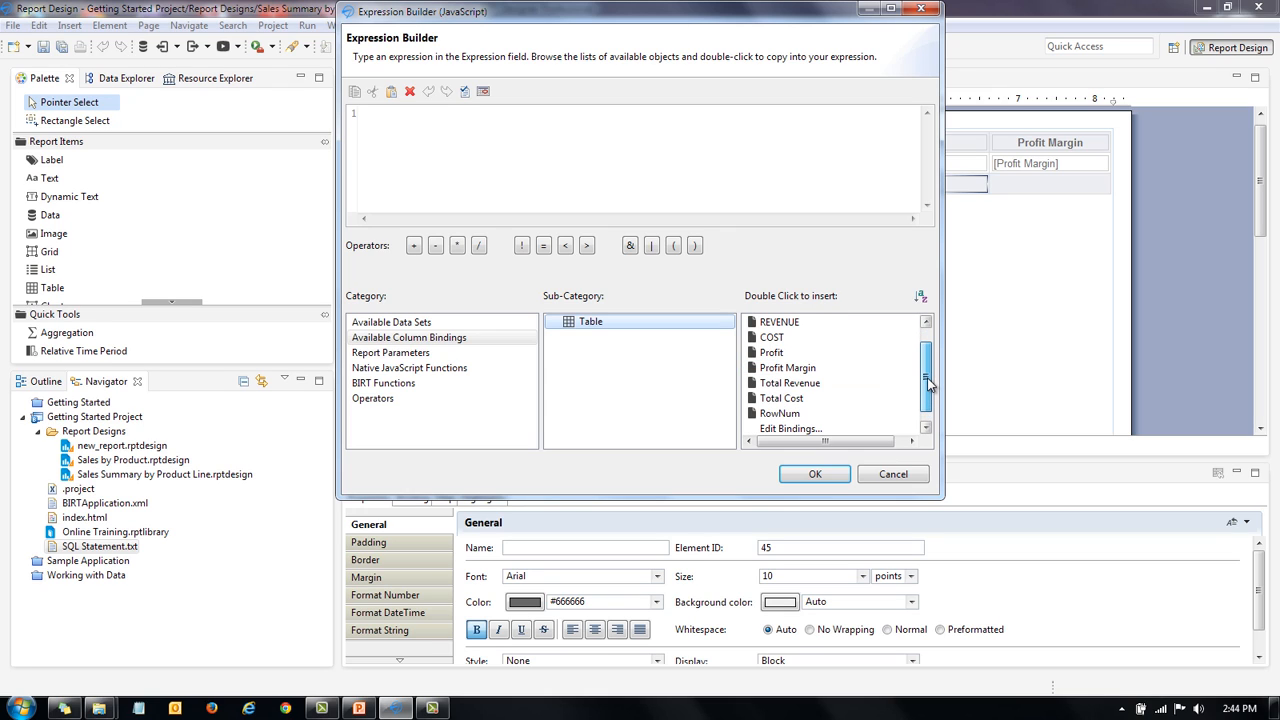
pyautogui.doubleClick(790, 383)
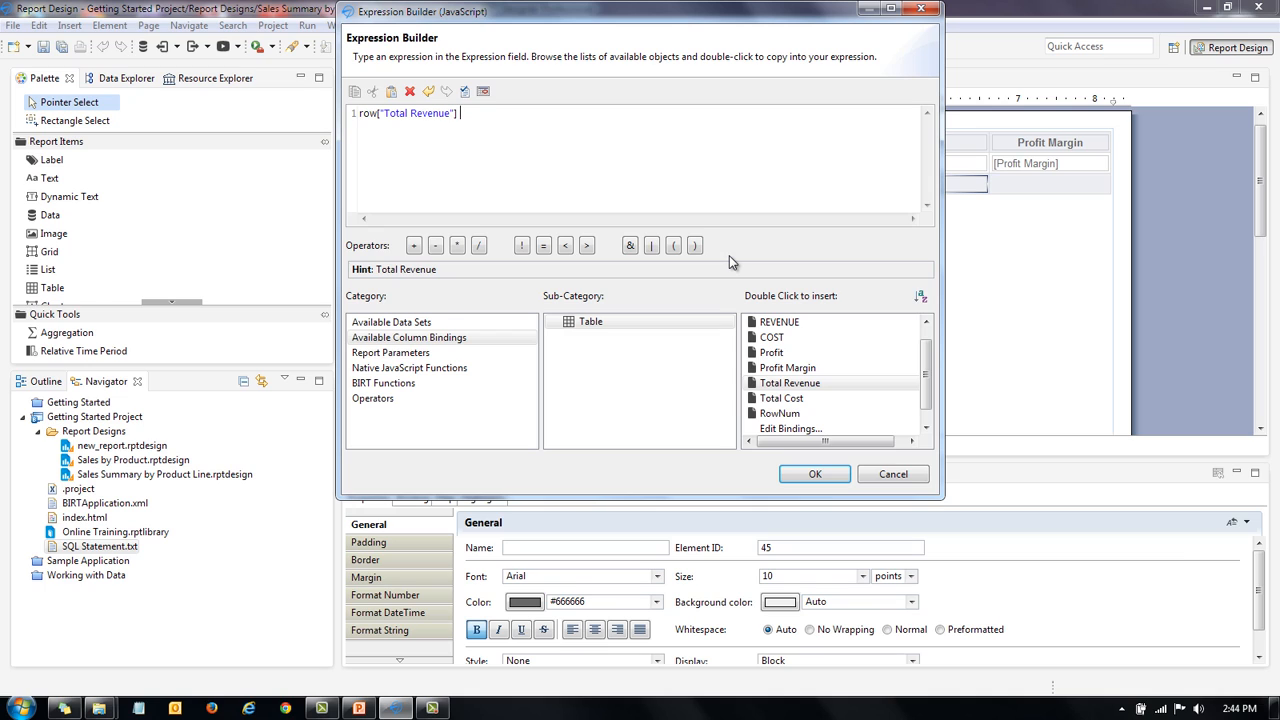
pyautogui.doubleClick(780, 399)
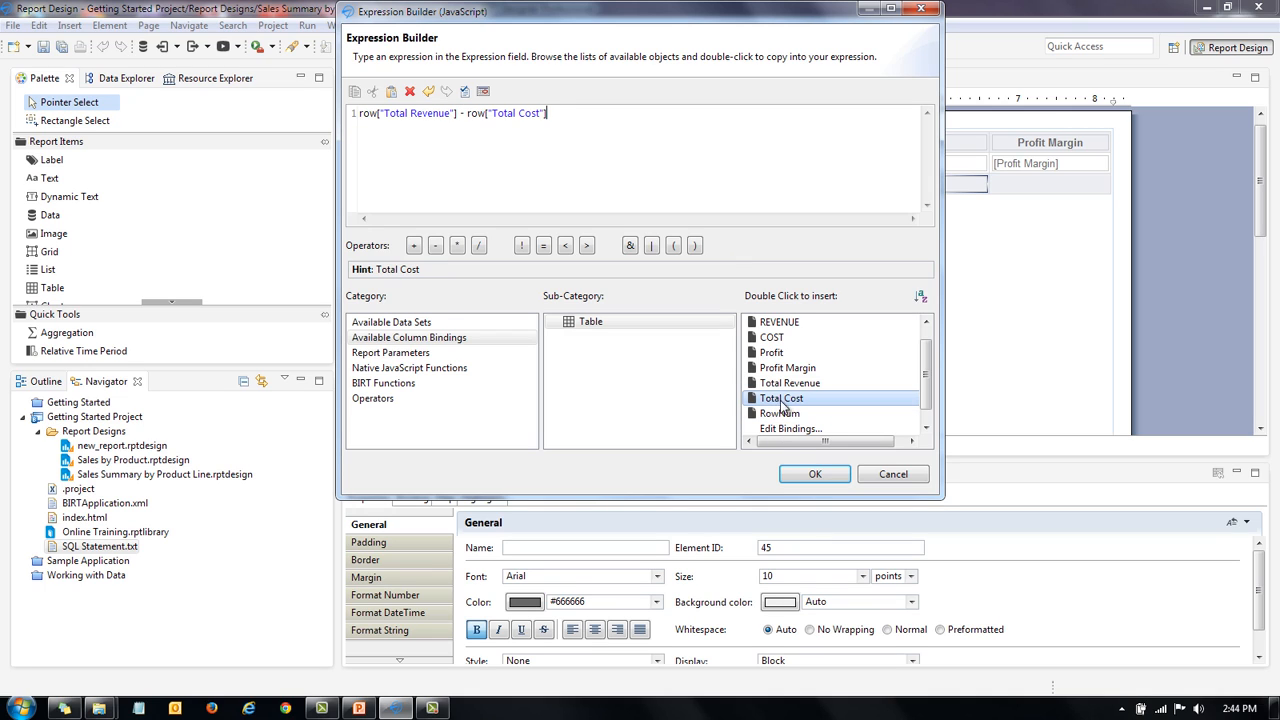
pyautogui.click(815, 477)
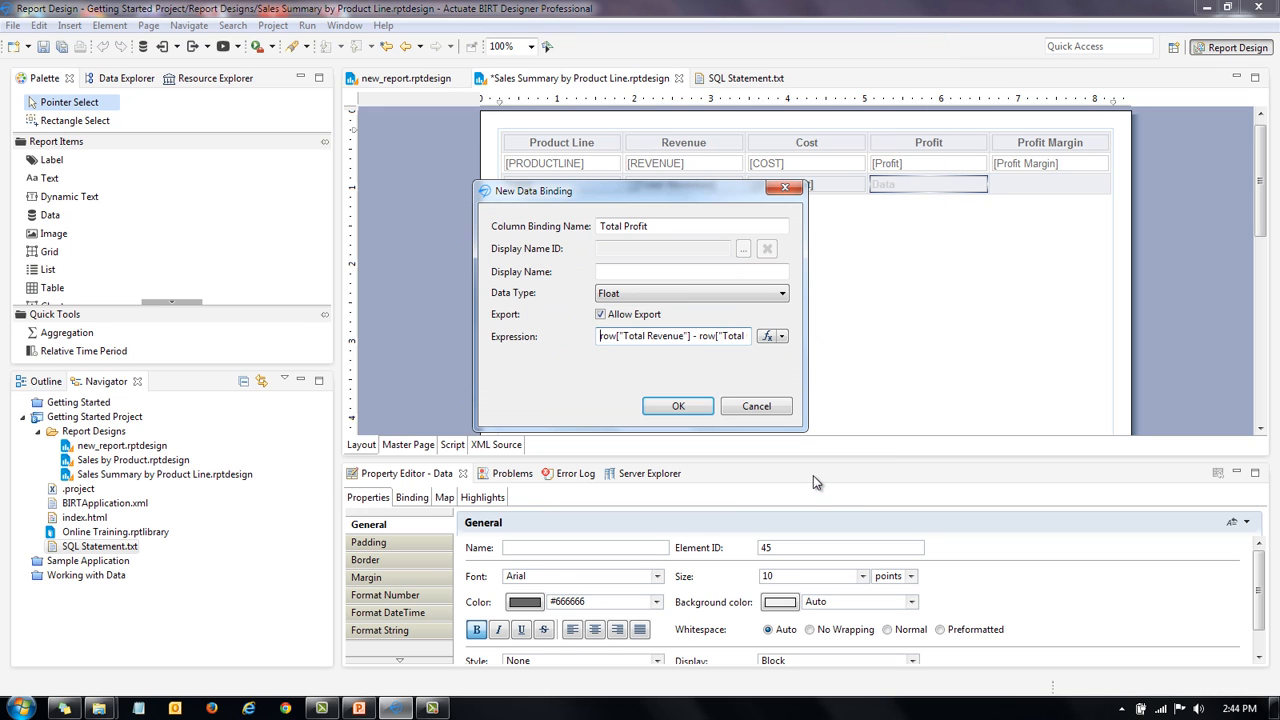
pyautogui.click(688, 407)
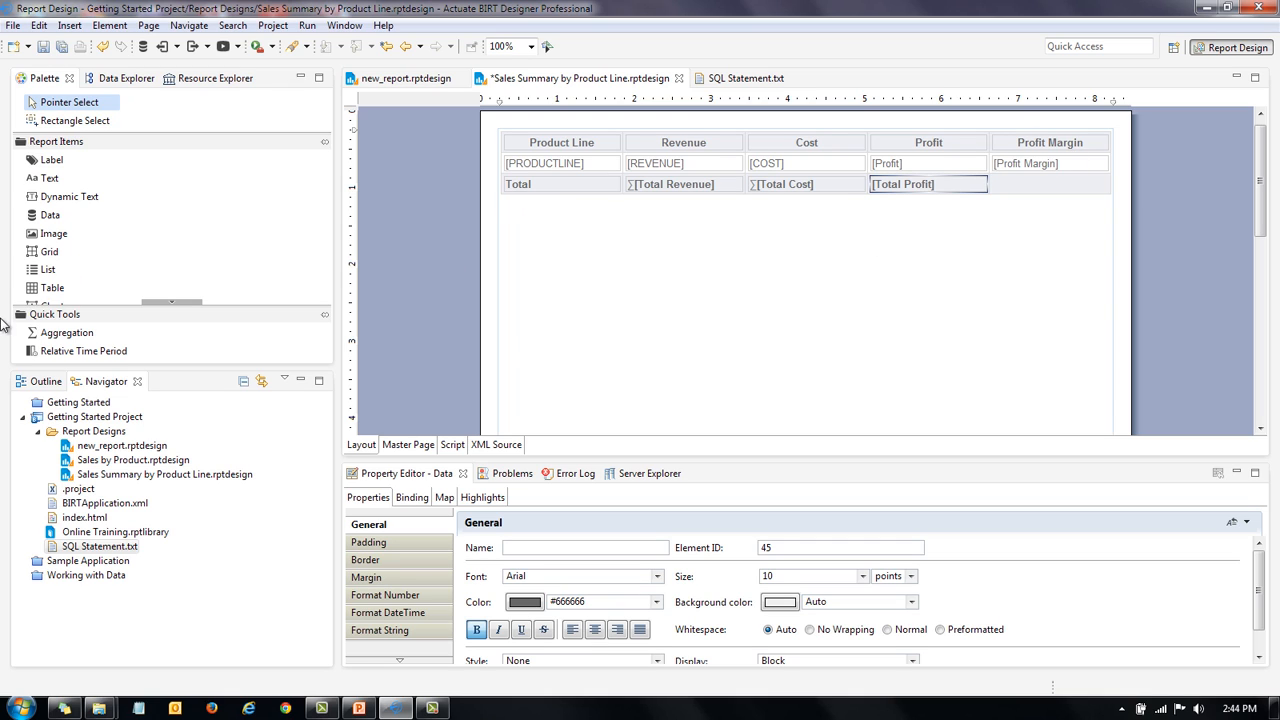
# Place a data element in the Profit Margin column's footer cell, naming its column binding Total Profit Margin with data type Float.
pyautogui.moveTo(58, 220); pyautogui.dragTo(761, 193)
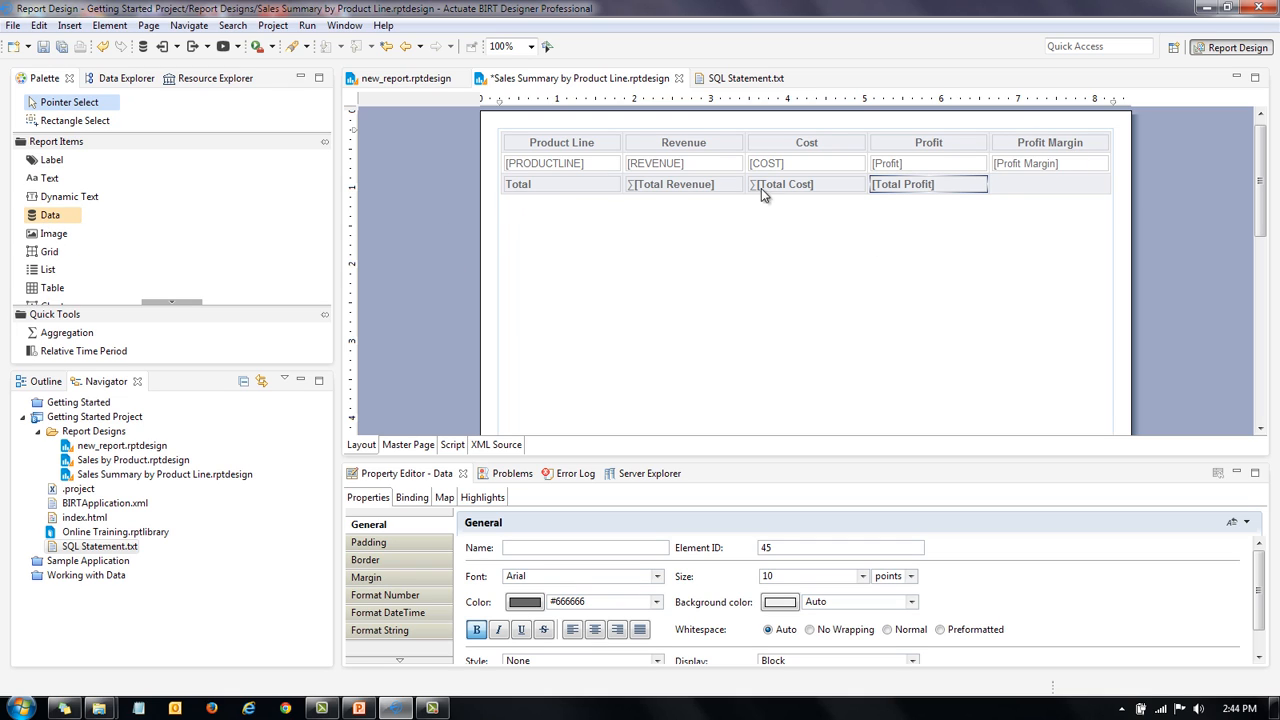
pyautogui.moveTo(1033, 203); pyautogui.dragTo(1030, 190)
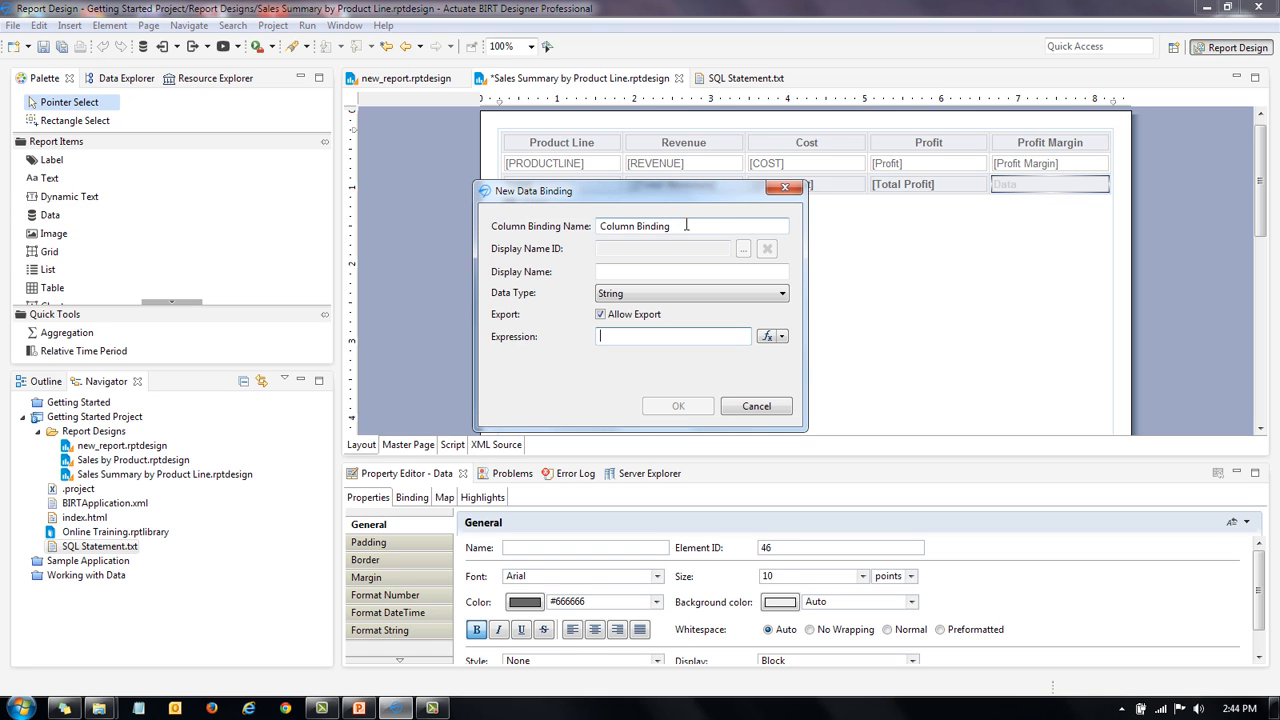
pyautogui.moveTo(686, 226); pyautogui.dragTo(554, 251)
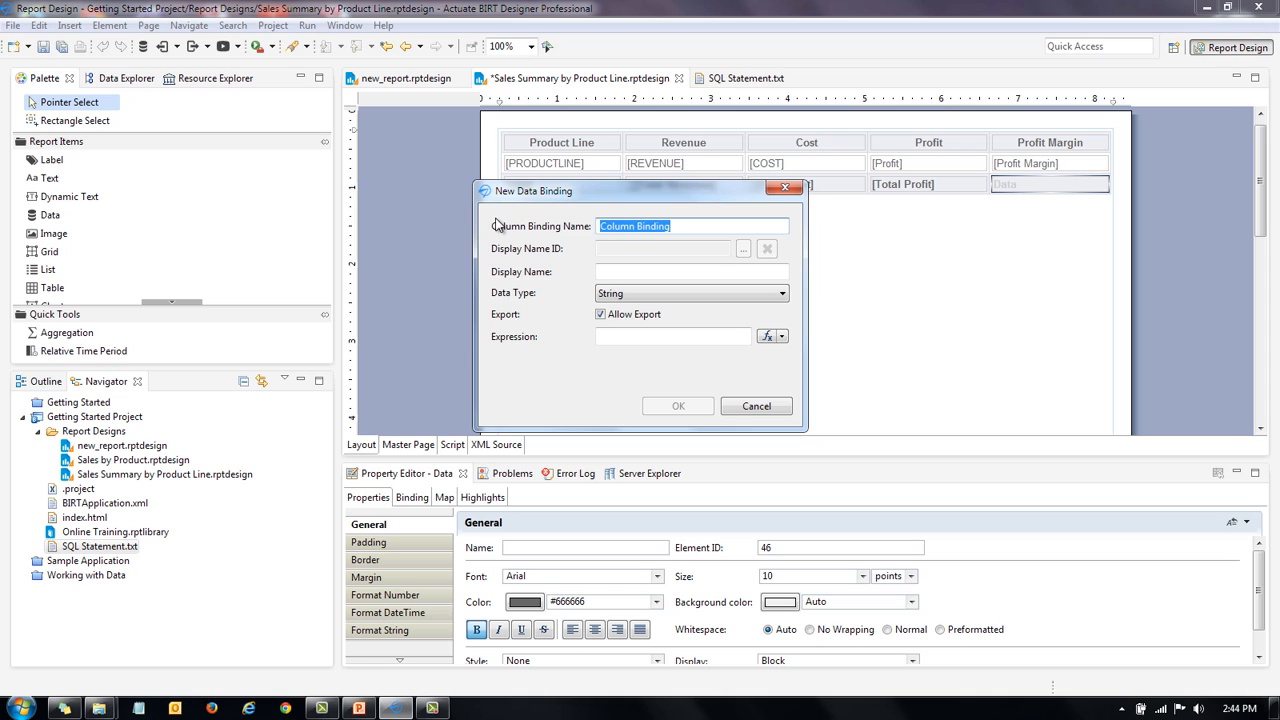
pyautogui.write('Total Profit')
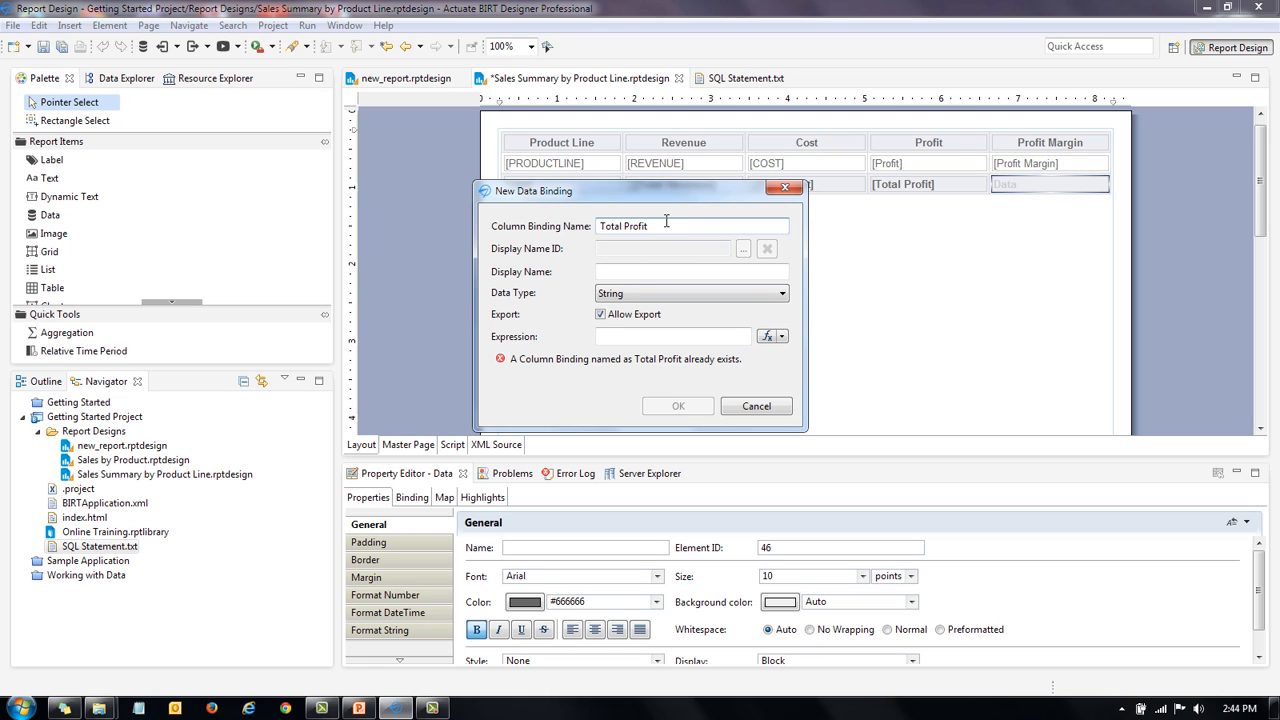
pyautogui.write('Margin')
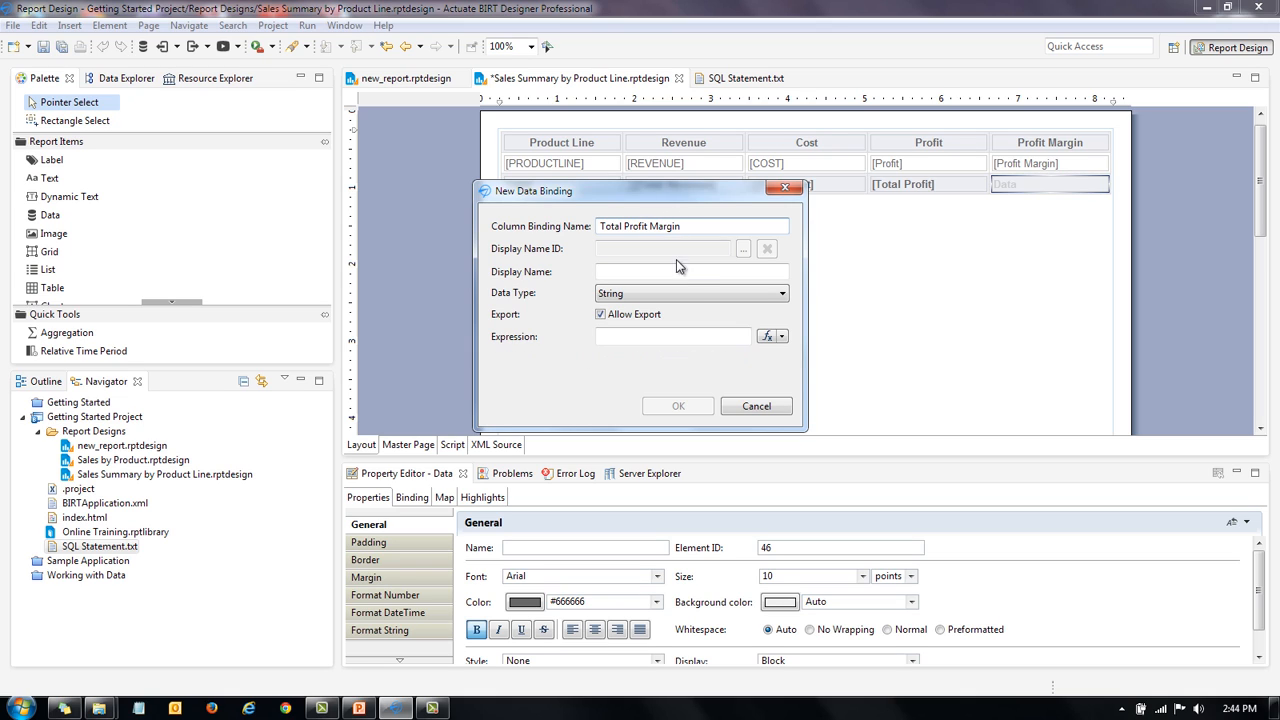
pyautogui.click(697, 293)
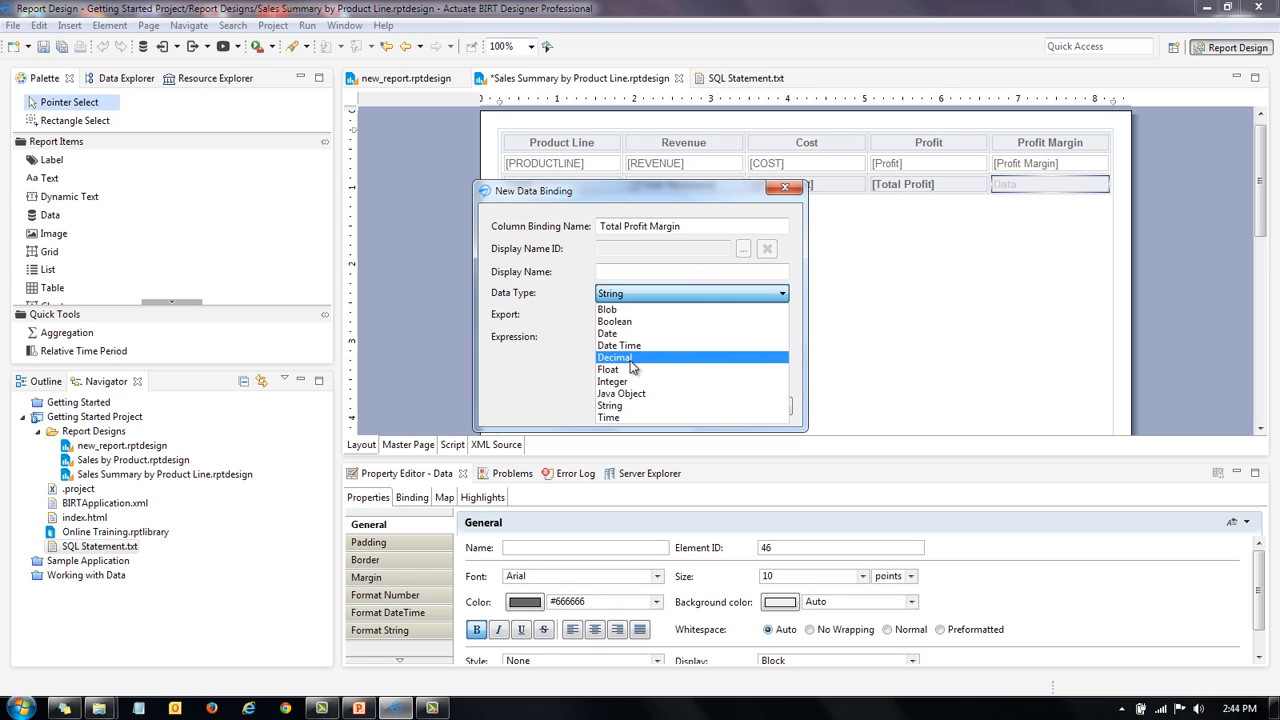
pyautogui.click(632, 369)
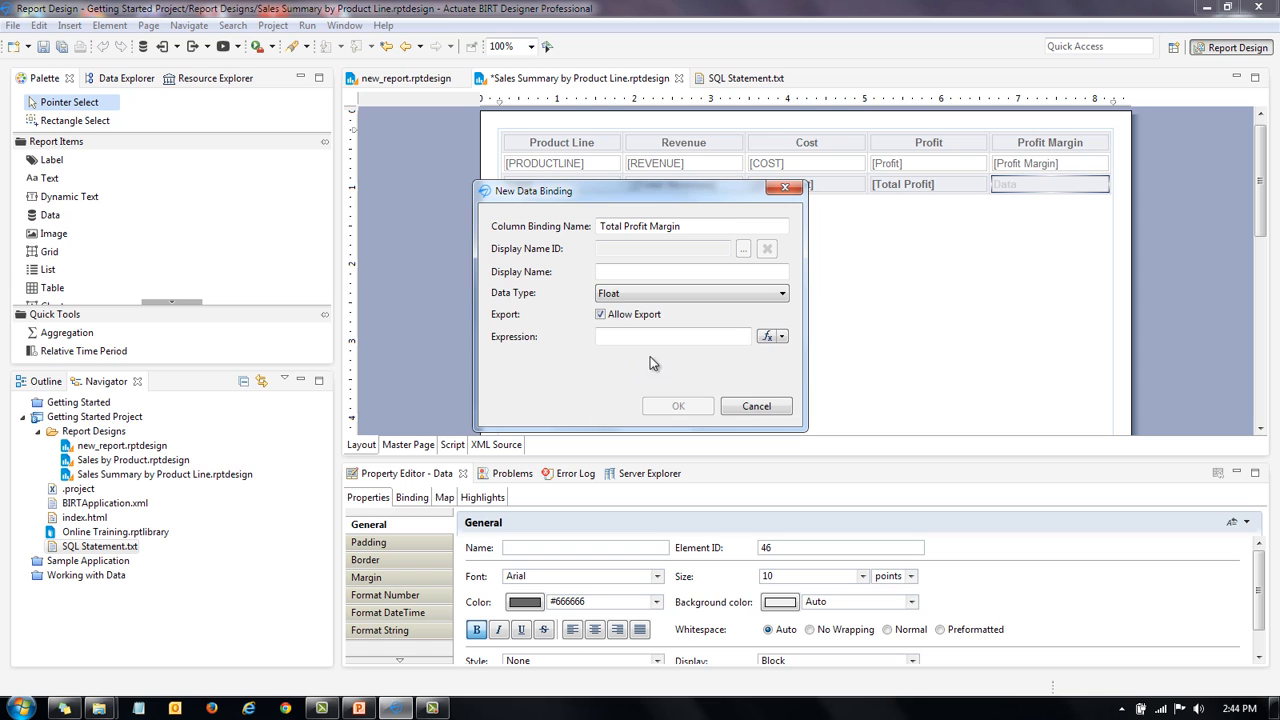
# Set the Total Profit Margin binding's expression to row["Total Profit"] / row["Total Revenue"] and accept the new data binding.
pyautogui.click(771, 339)
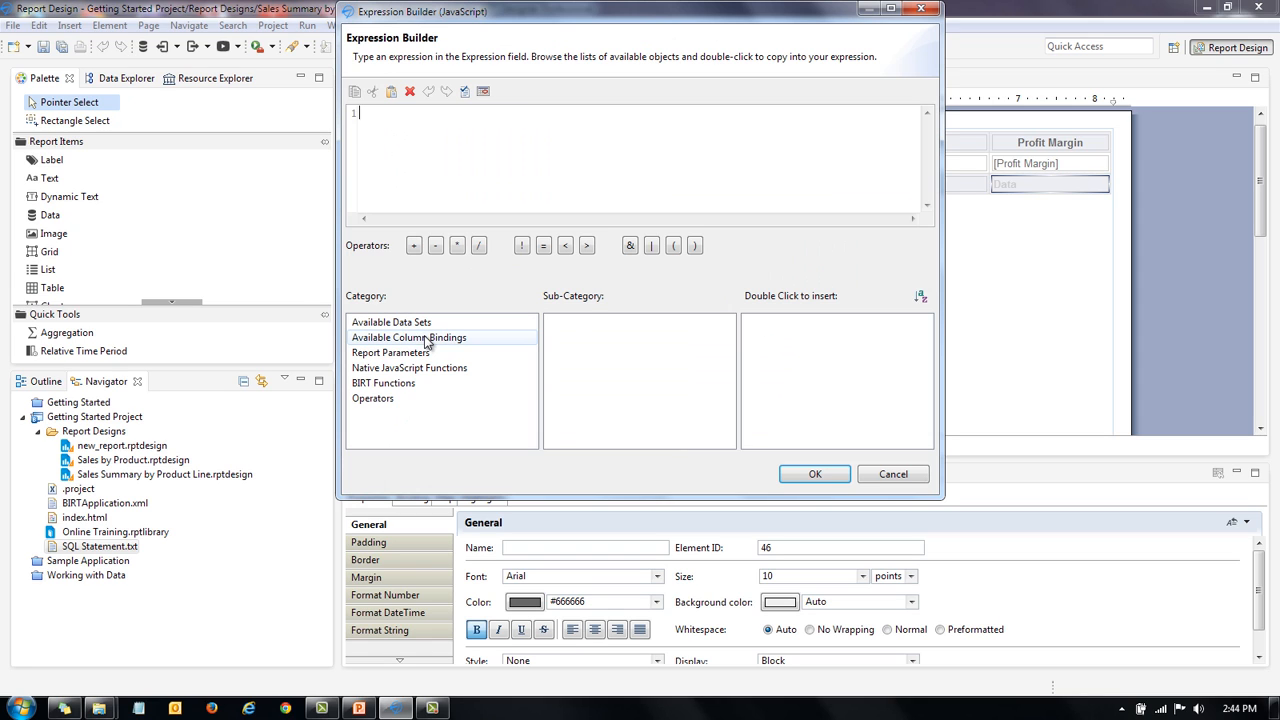
pyautogui.click(428, 341)
pyautogui.click(595, 322)
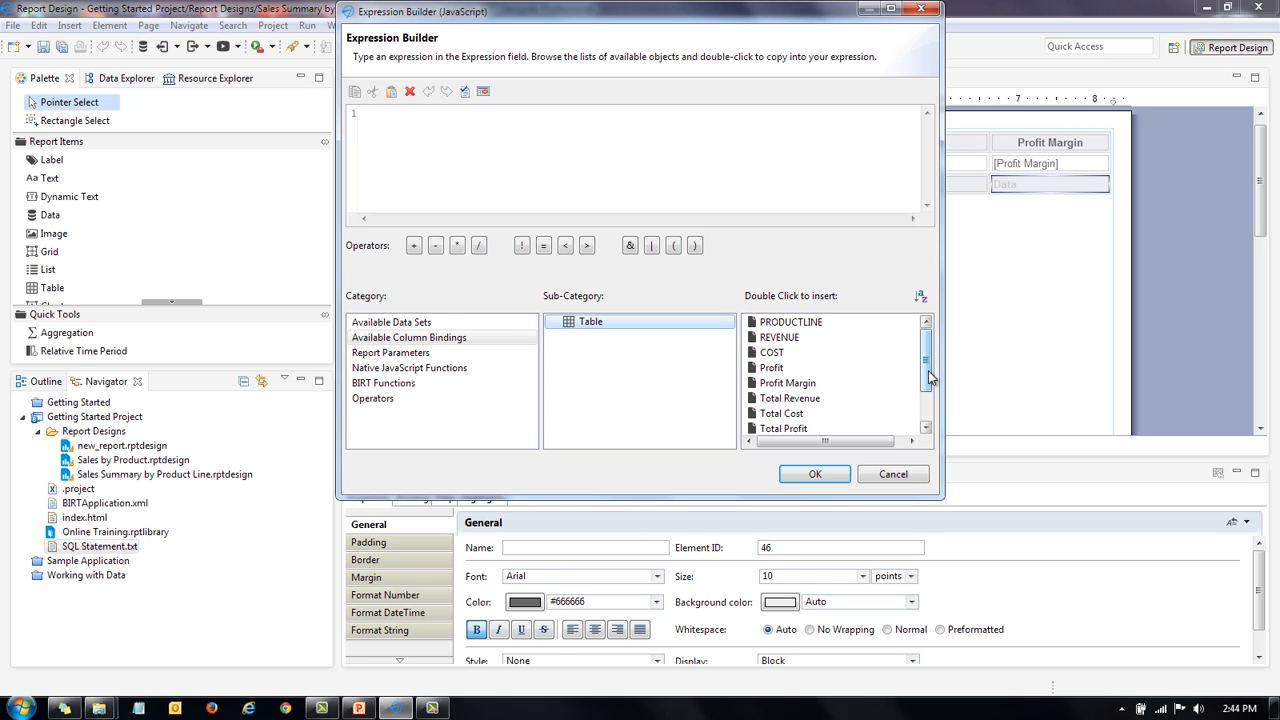
pyautogui.scroll(-1, 928, 370)
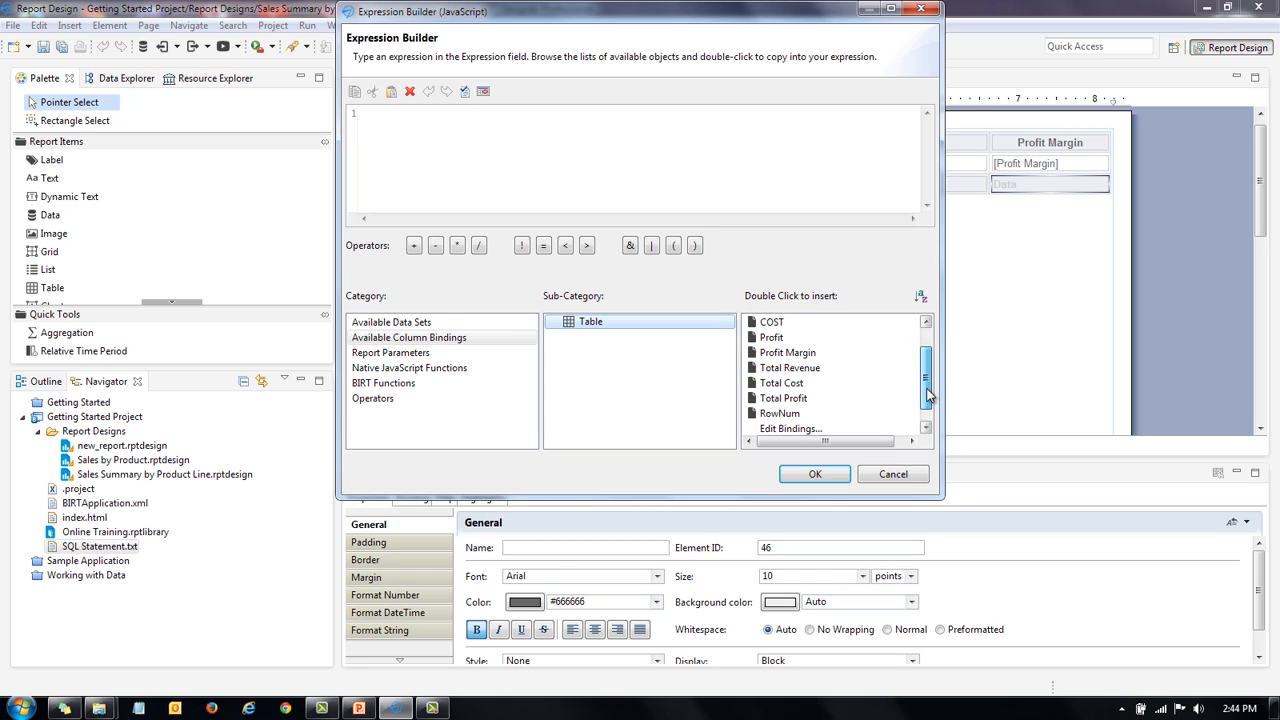
pyautogui.doubleClick(780, 398)
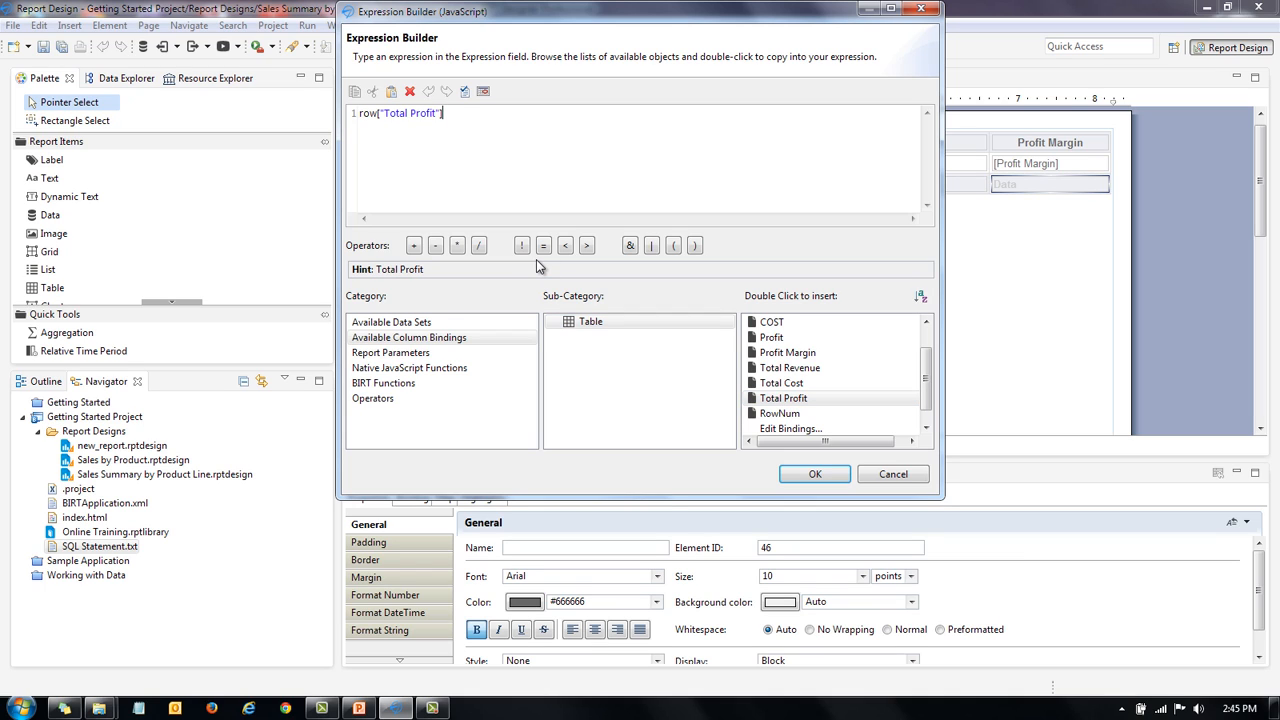
pyautogui.write('/')
pyautogui.doubleClick(798, 369)
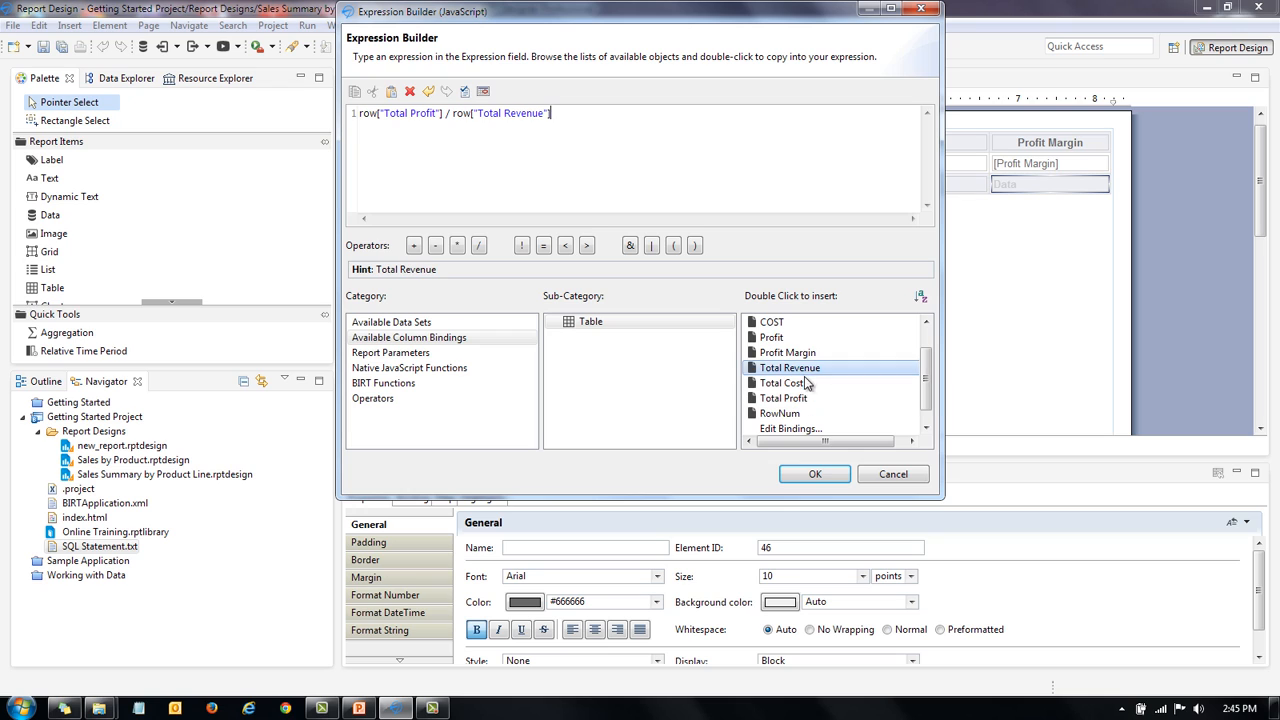
pyautogui.click(815, 474)
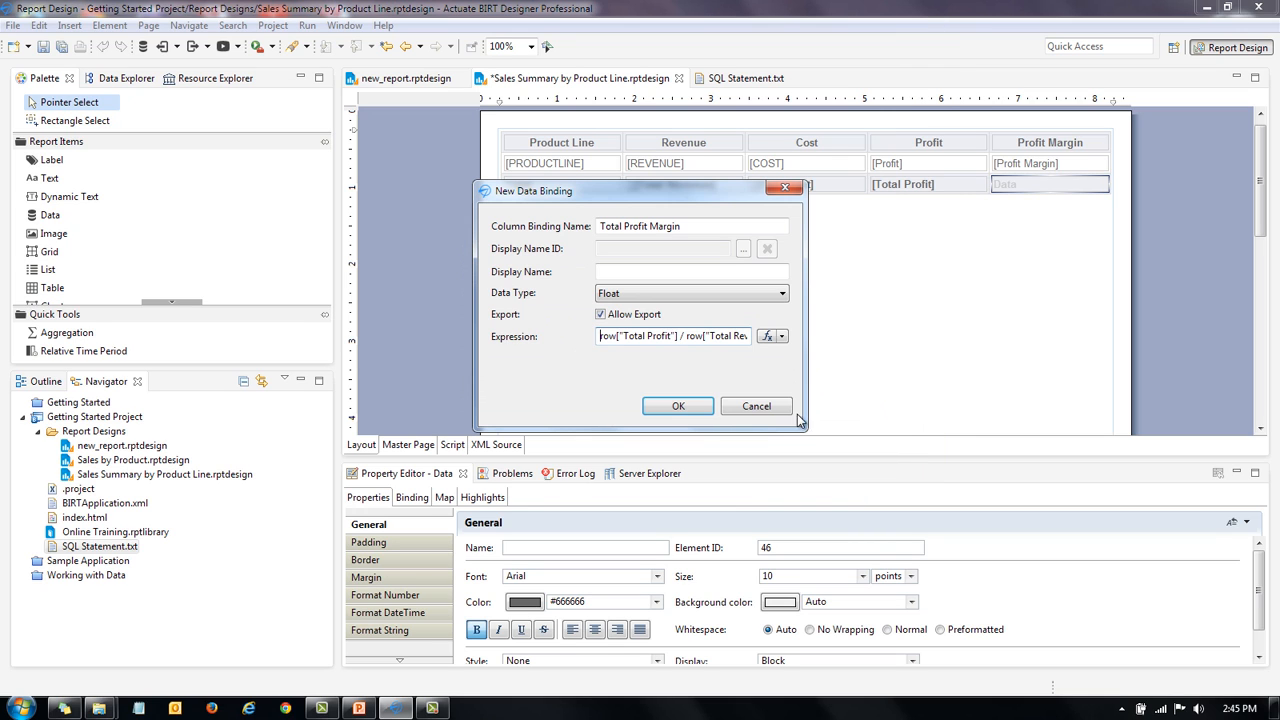
pyautogui.click(685, 406)
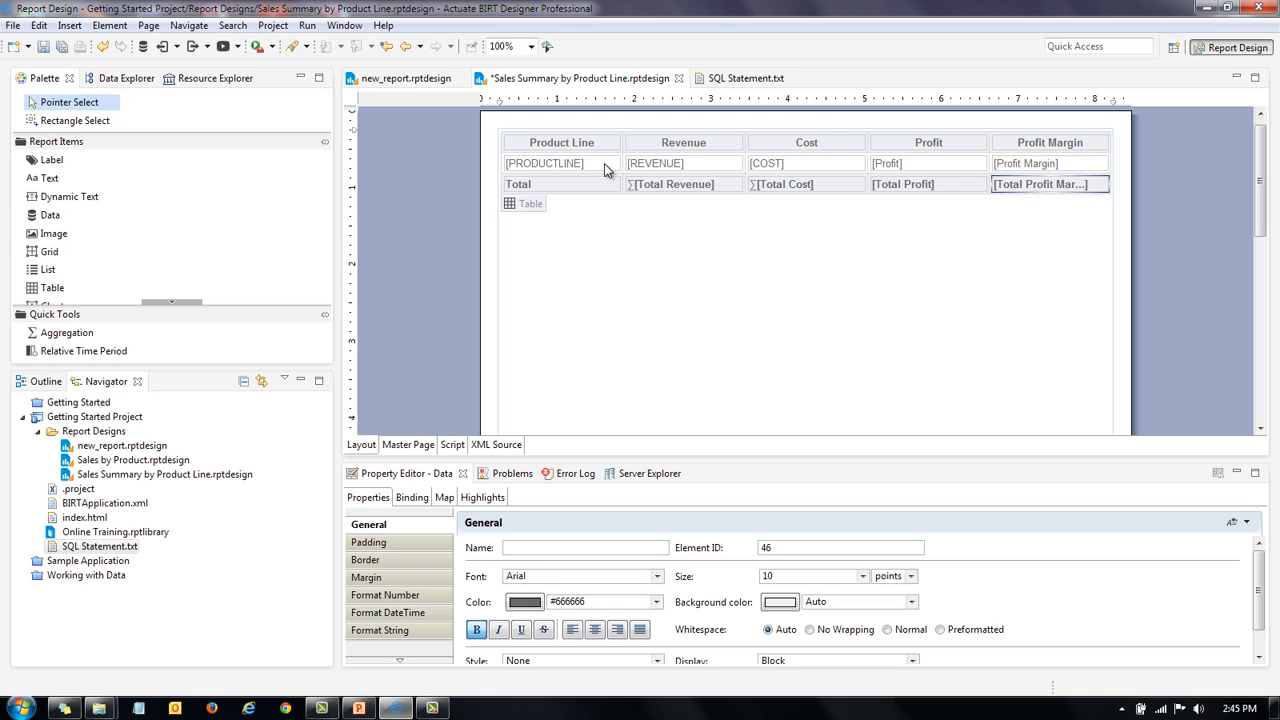
# Right-align the detail and total data elements in the Revenue, Cost, Profit and Profit Margin columns.
pyautogui.click(668, 170)
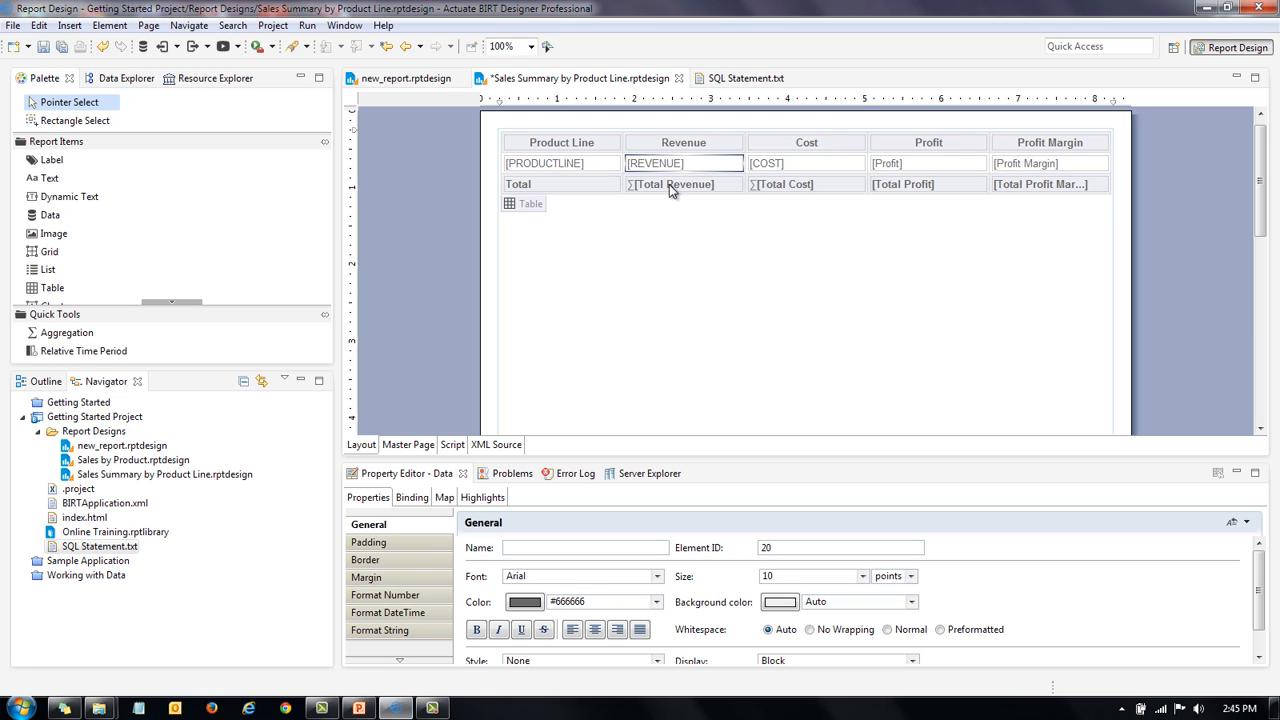
pyautogui.keyDown('ctrl'); pyautogui.click(669, 184); pyautogui.keyUp('ctrl')
pyautogui.keyDown('ctrl'); pyautogui.click(790, 188); pyautogui.keyUp('ctrl')
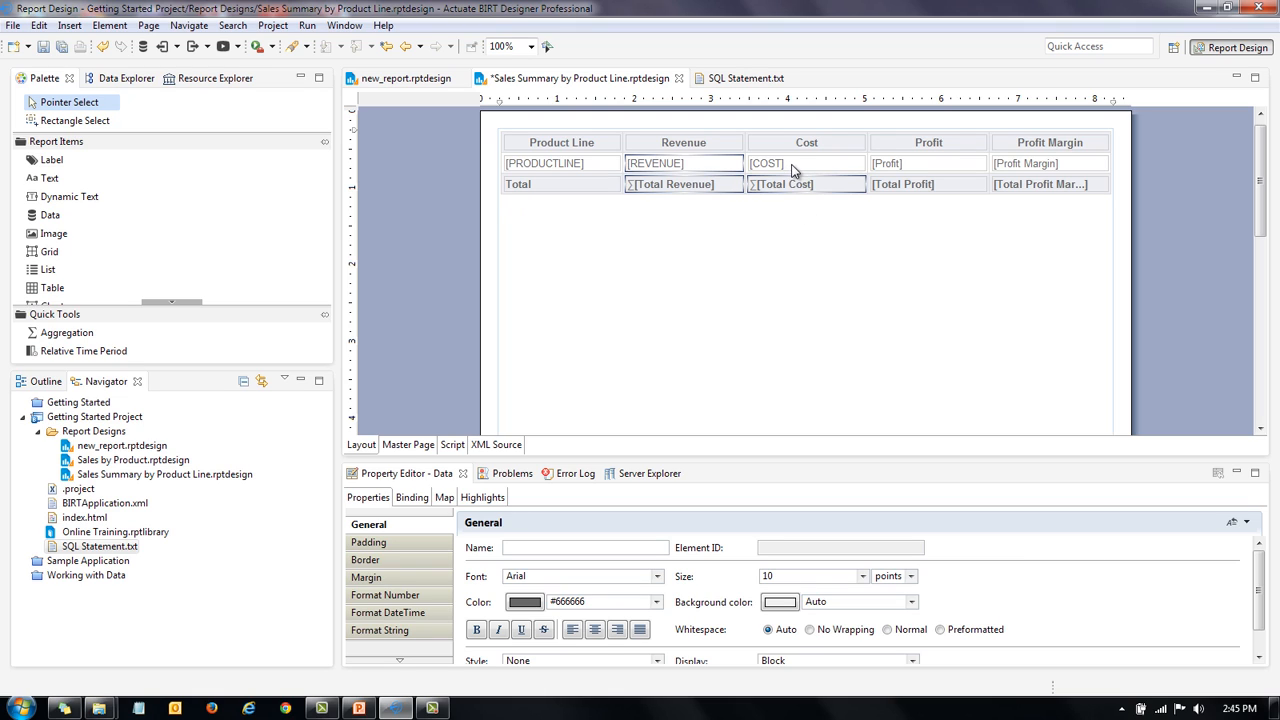
pyautogui.keyDown('ctrl'); pyautogui.click(821, 166); pyautogui.keyUp('ctrl')
pyautogui.keyDown('ctrl'); pyautogui.click(899, 167); pyautogui.keyUp('ctrl')
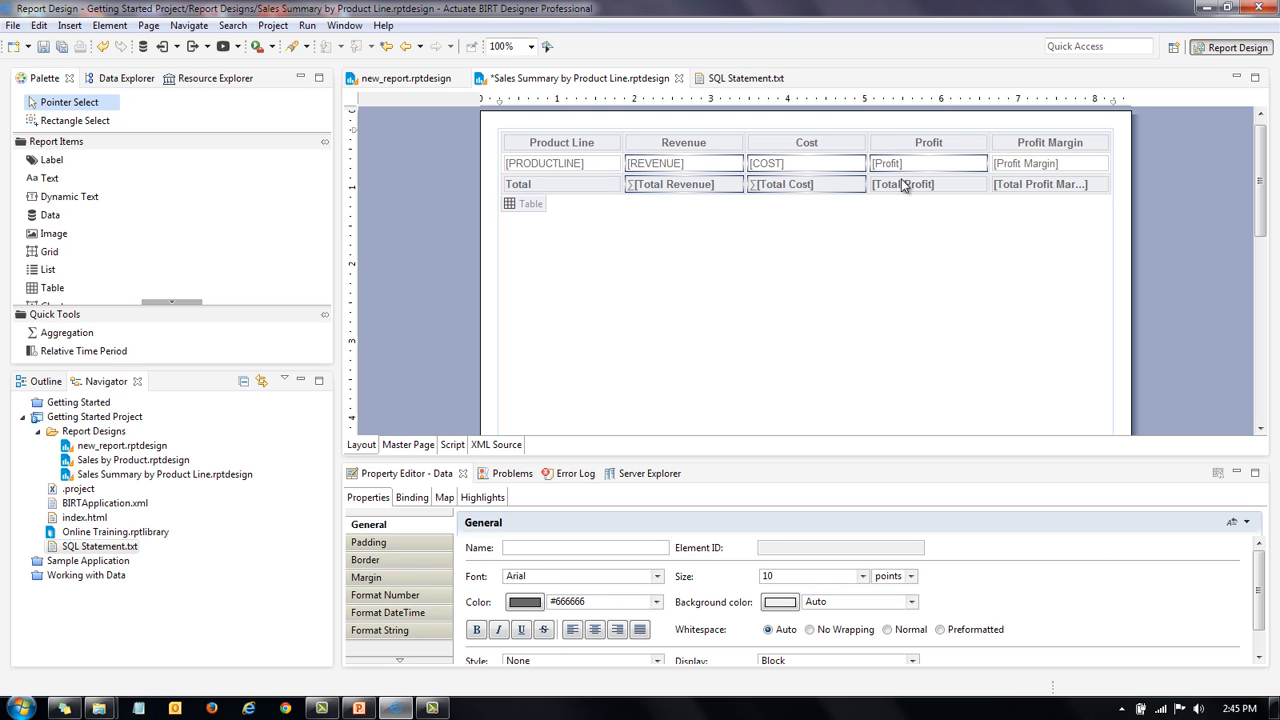
pyautogui.keyDown('ctrl'); pyautogui.click(904, 188); pyautogui.keyUp('ctrl')
pyautogui.keyDown('ctrl'); pyautogui.click(1062, 160); pyautogui.keyUp('ctrl')
pyautogui.keyDown('ctrl'); pyautogui.click(1055, 187); pyautogui.keyUp('ctrl')
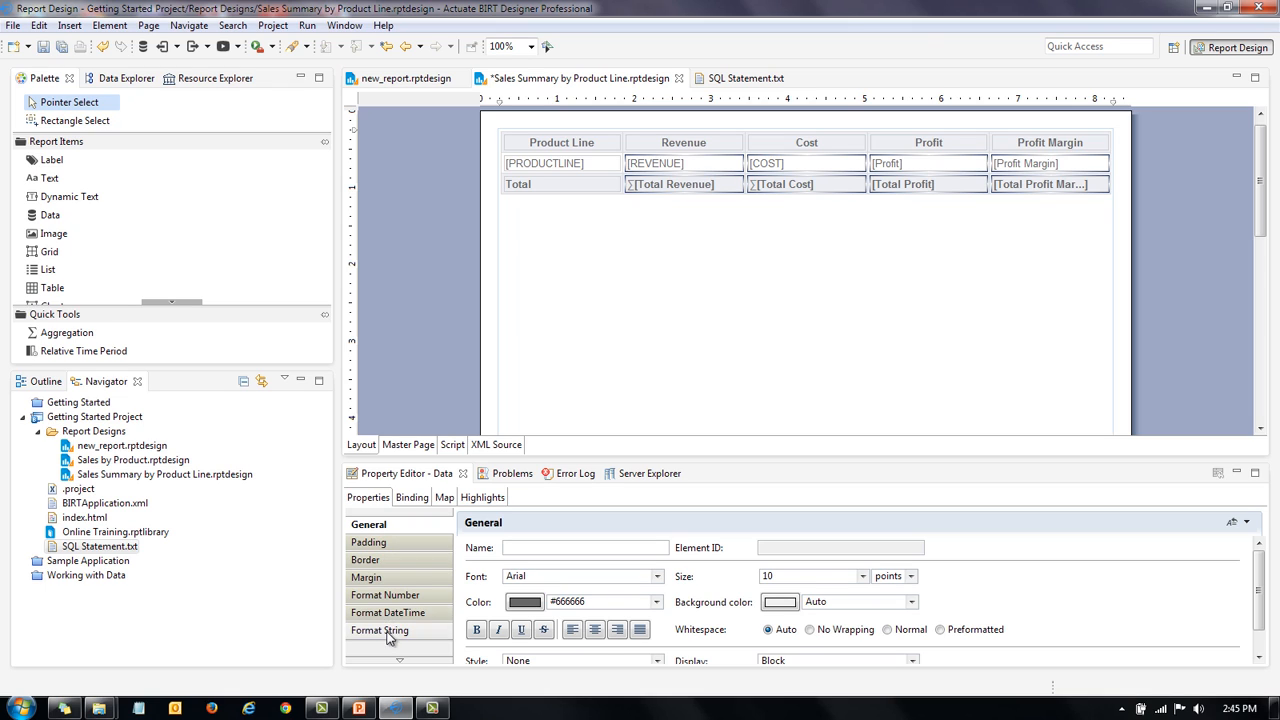
pyautogui.click(618, 630)
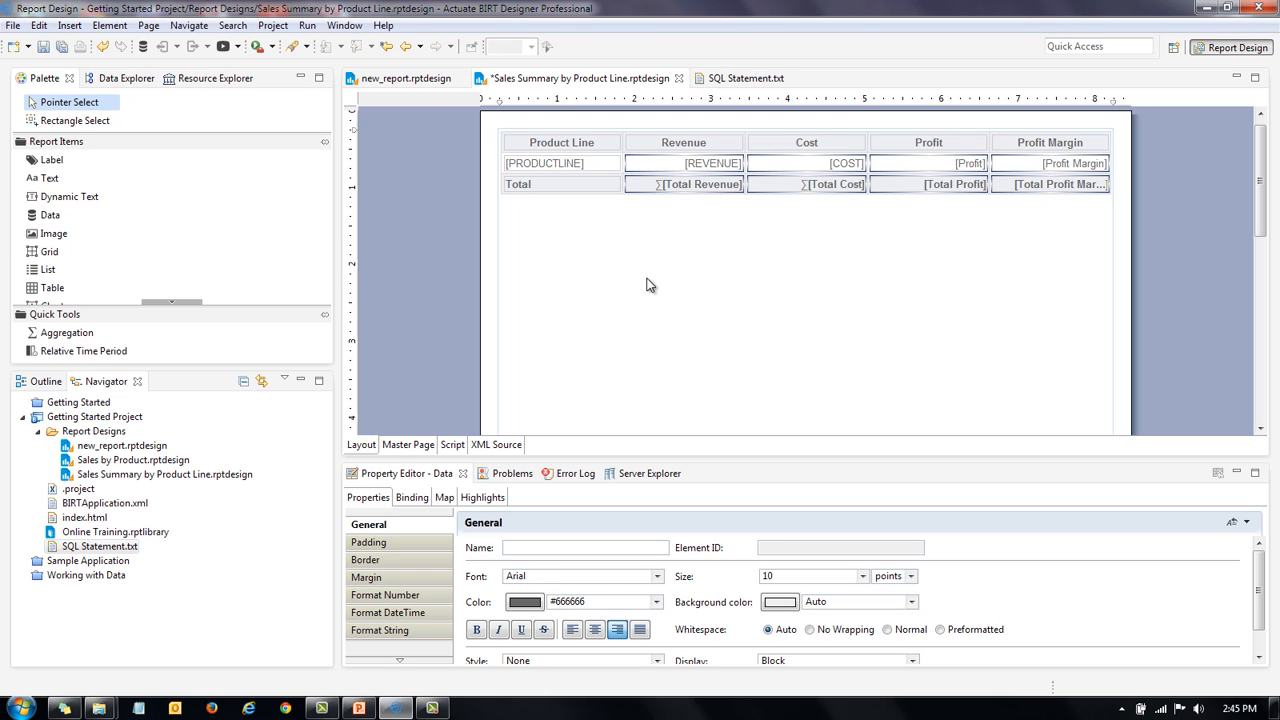
# Format the detail and total values of the Revenue, Cost and Profit columns as Currency with a 1000s separator.
pyautogui.keyDown('ctrl'); pyautogui.click(1069, 169); pyautogui.keyUp('ctrl')
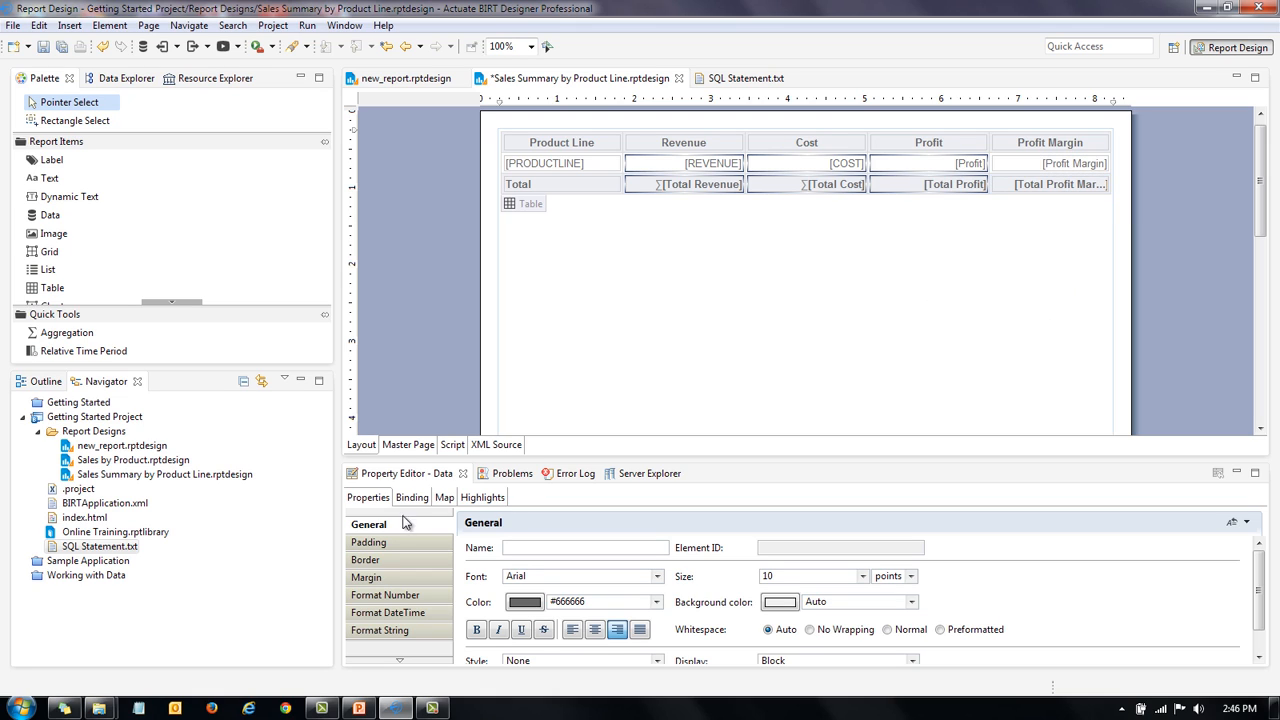
pyautogui.click(390, 598)
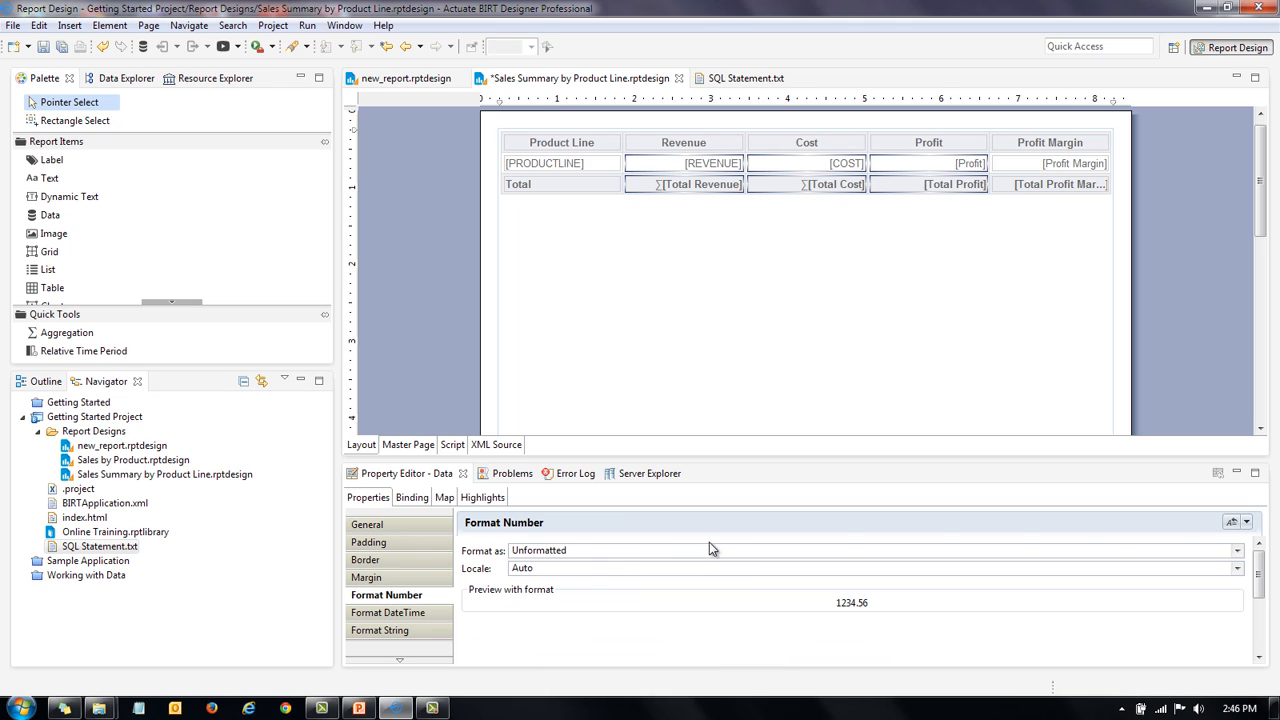
pyautogui.click(1238, 552)
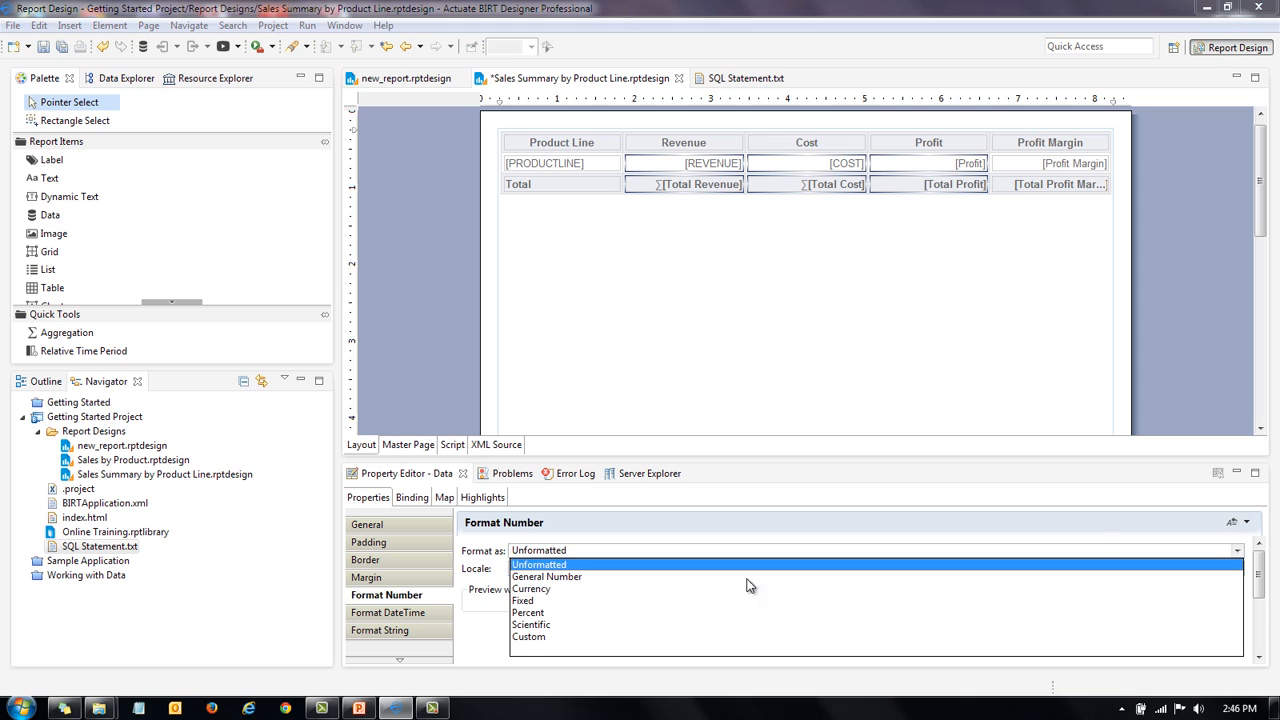
pyautogui.click(531, 590)
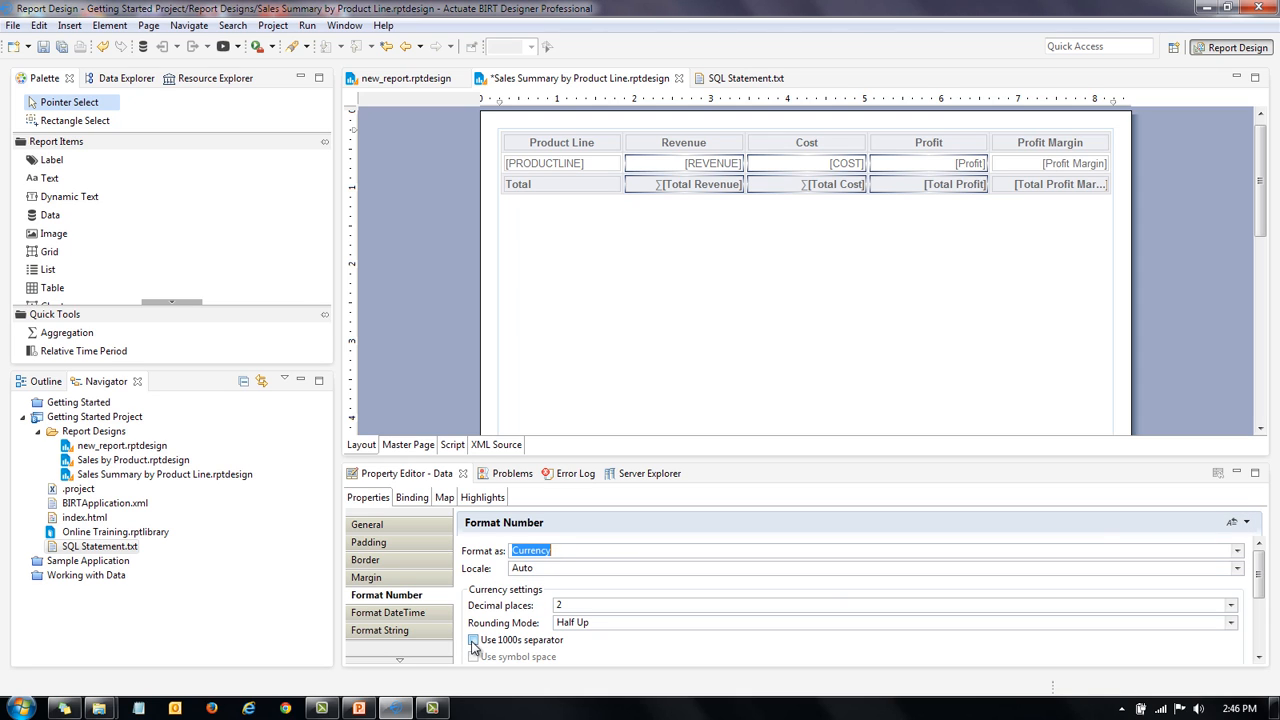
pyautogui.click(474, 643)
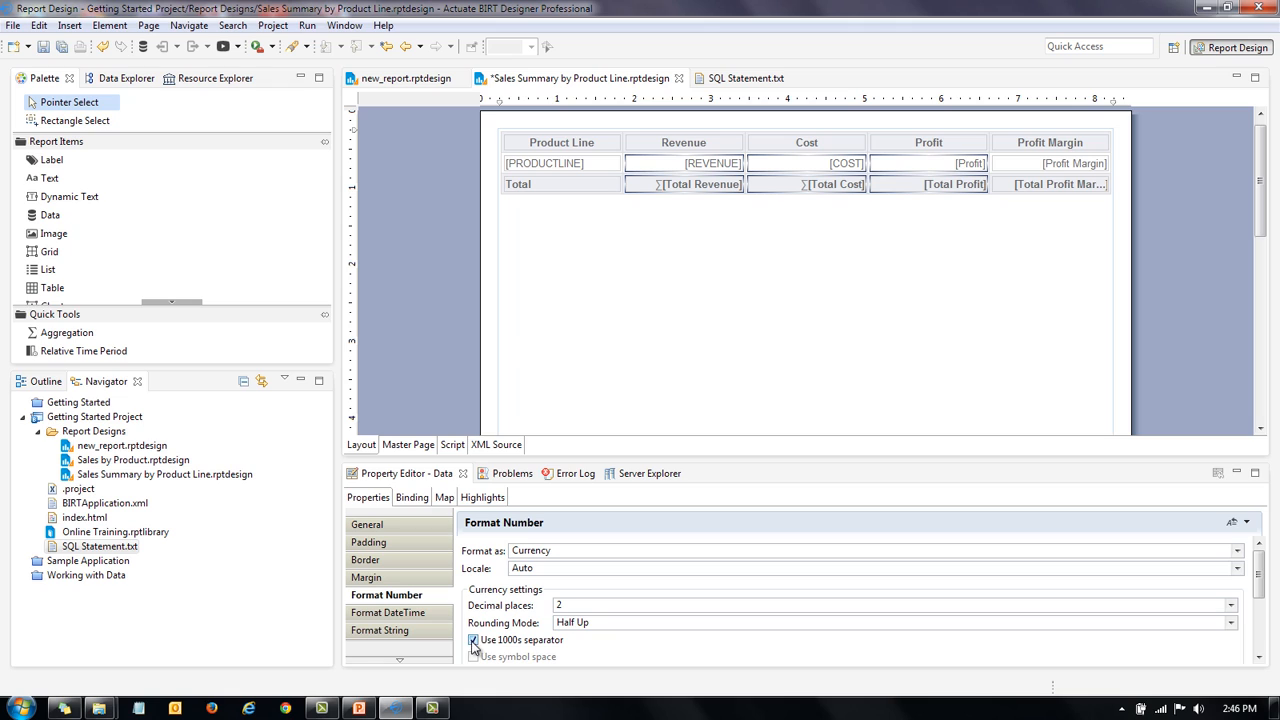
pyautogui.click(907, 287)
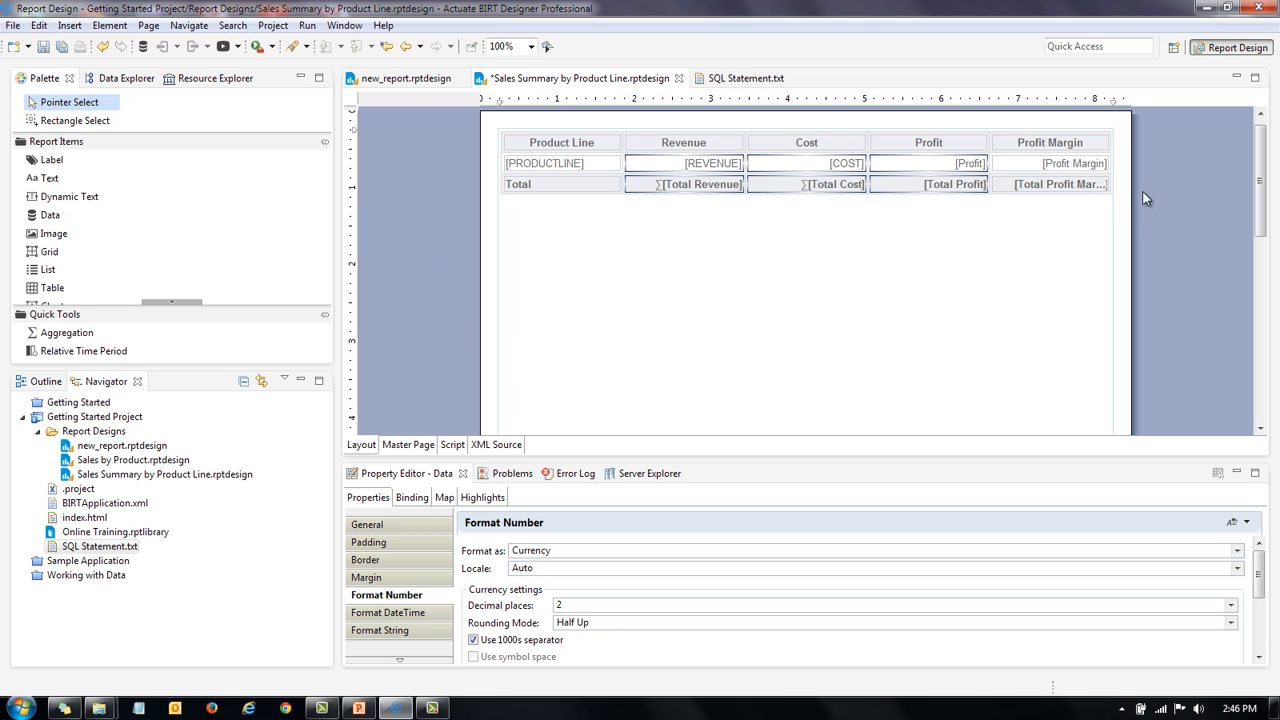
# Format the Profit Margin column's detail and total values as Percent.
pyautogui.click(1068, 170)
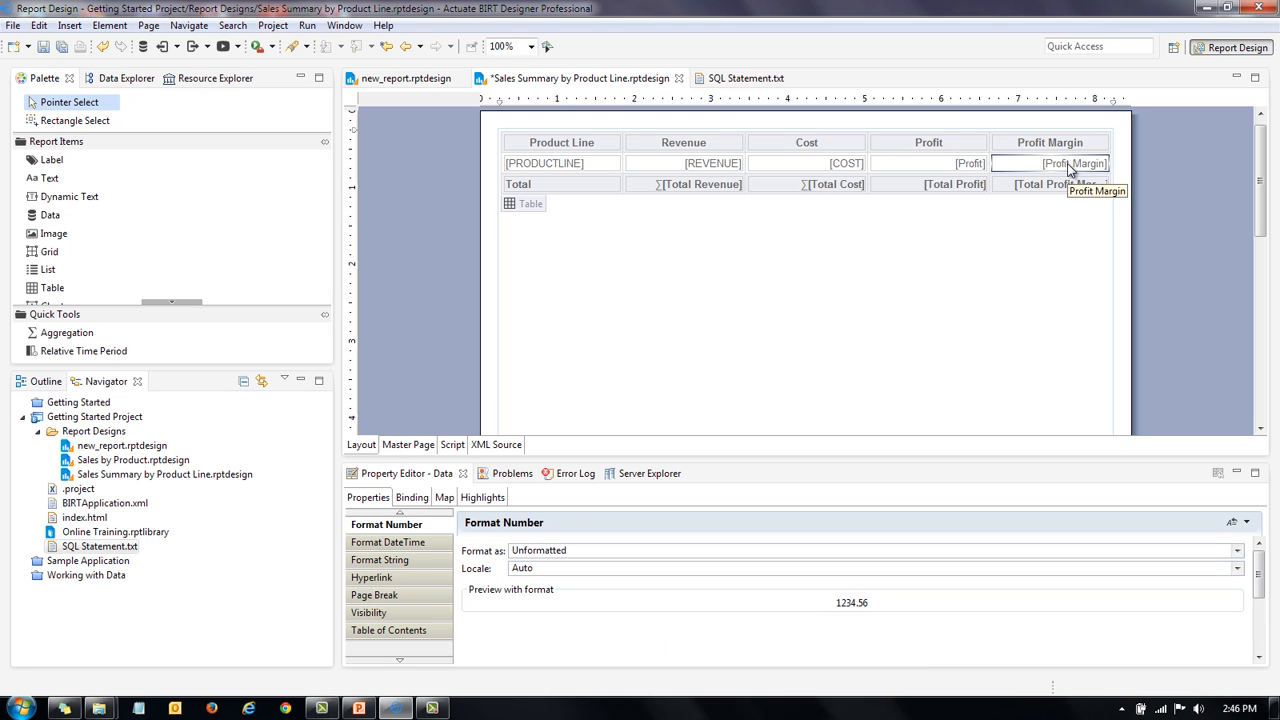
pyautogui.keyDown('ctrl'); pyautogui.click(1073, 184); pyautogui.keyUp('ctrl')
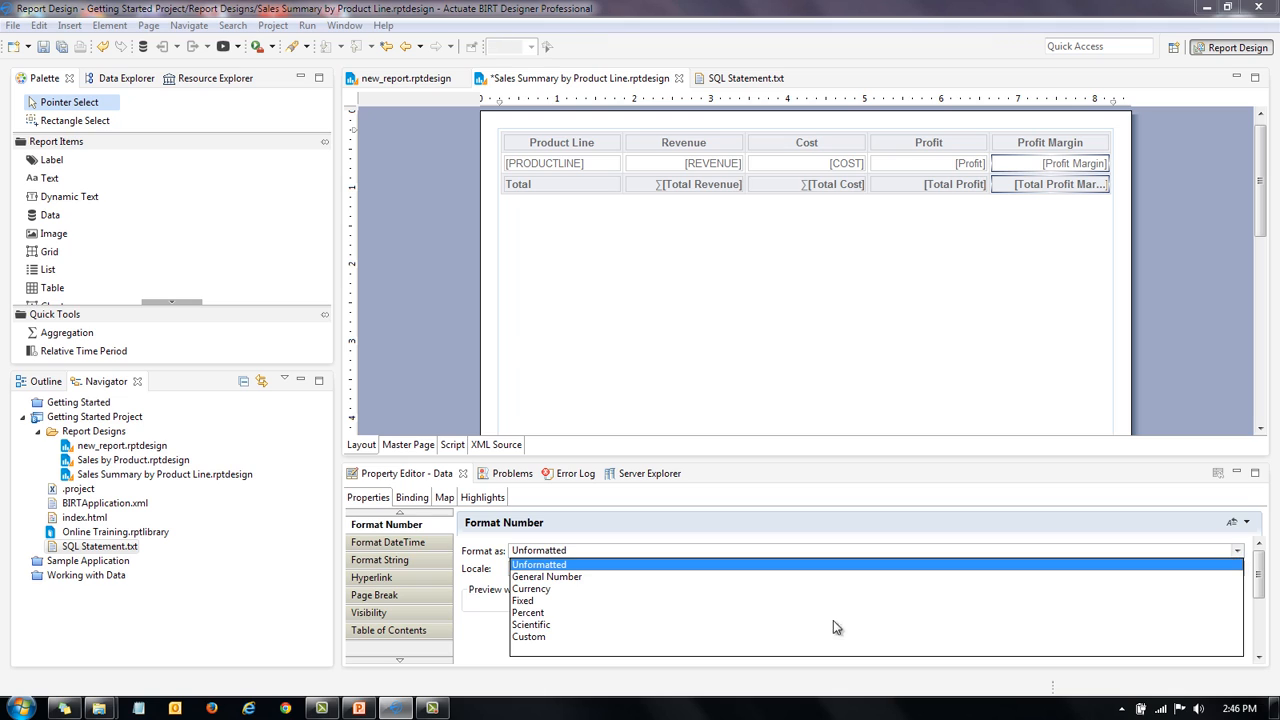
pyautogui.click(527, 612)
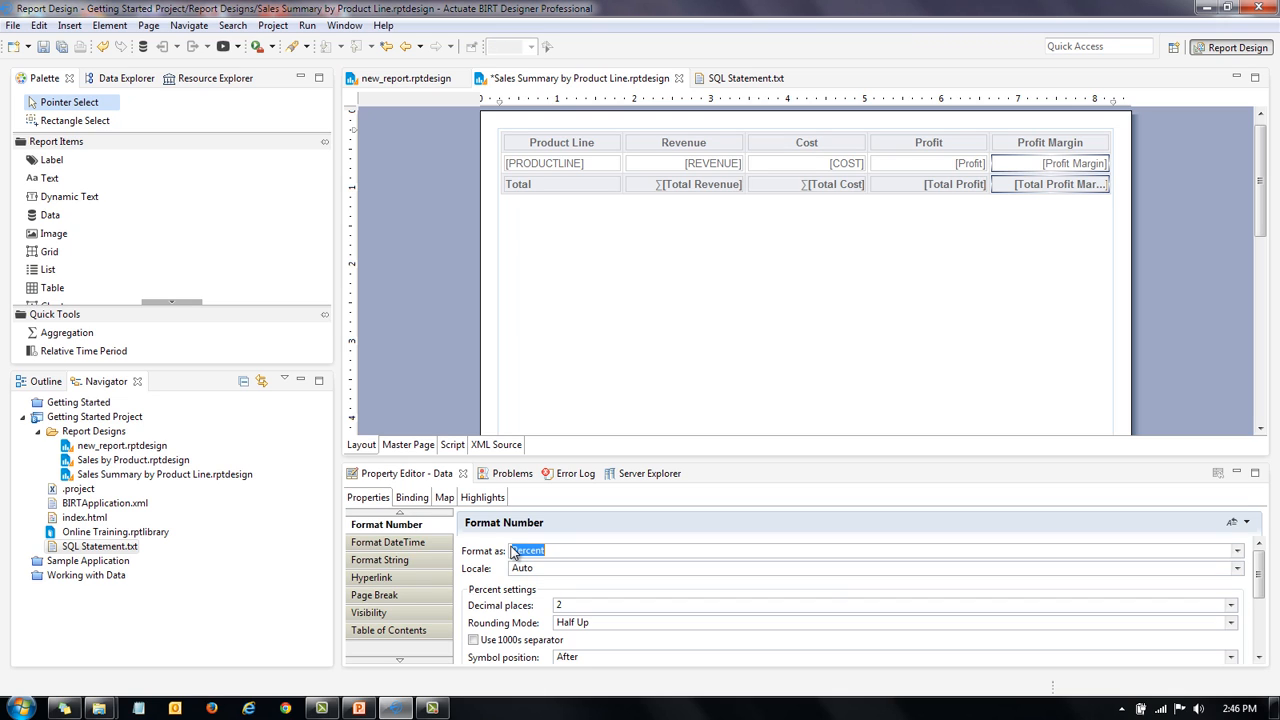
# Start a highlight rule on the Profit Margin detail value with the condition row["Profit Margin"] Less than .38.
pyautogui.click(632, 381)
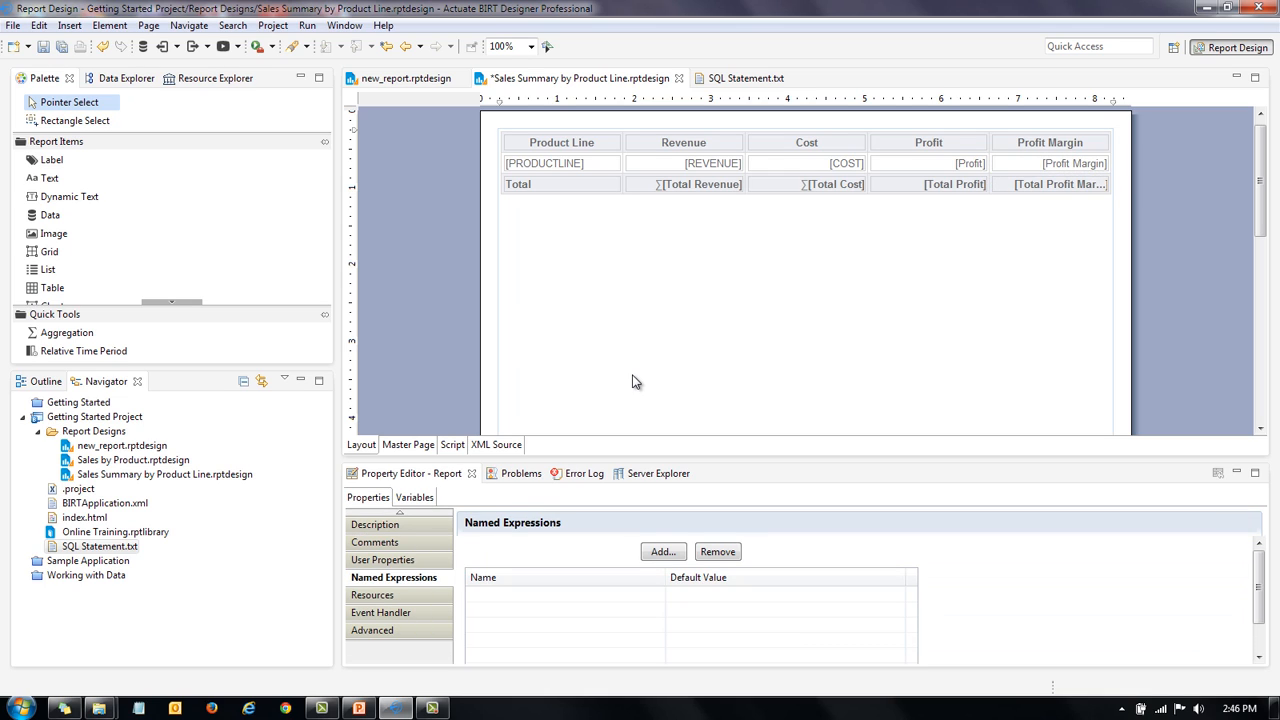
pyautogui.click(1068, 168)
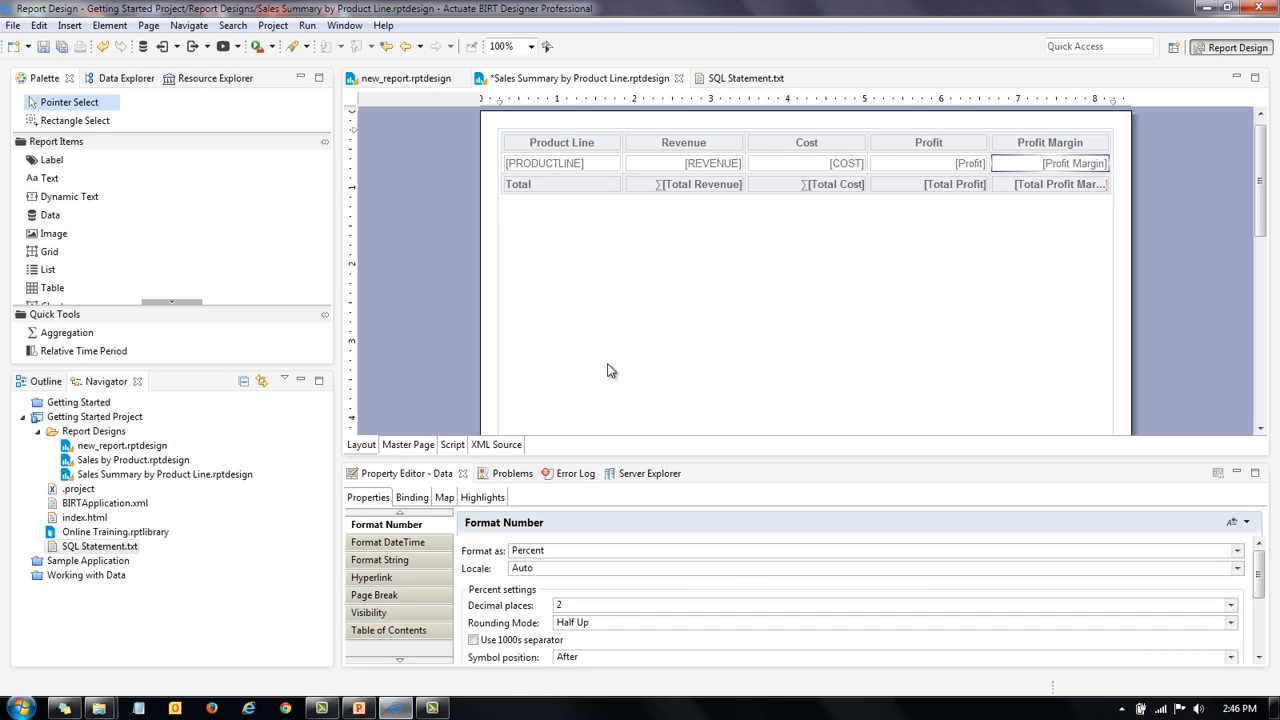
pyautogui.click(483, 500)
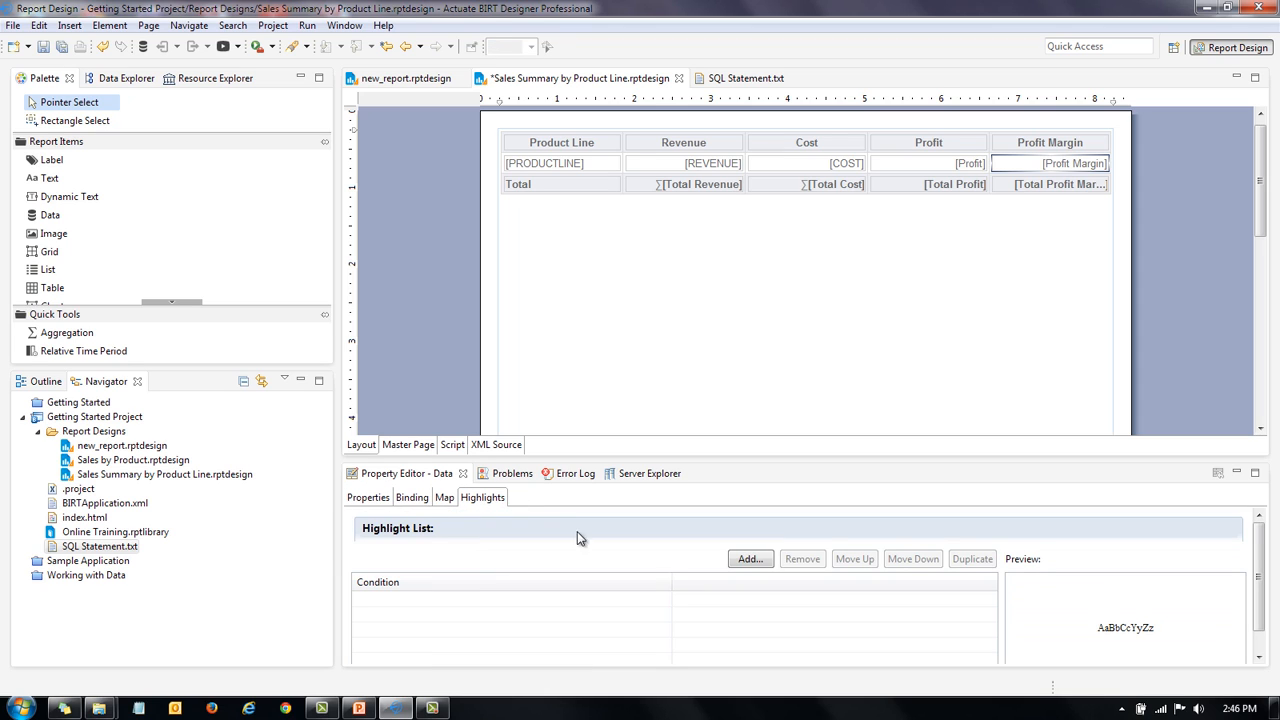
pyautogui.click(749, 559)
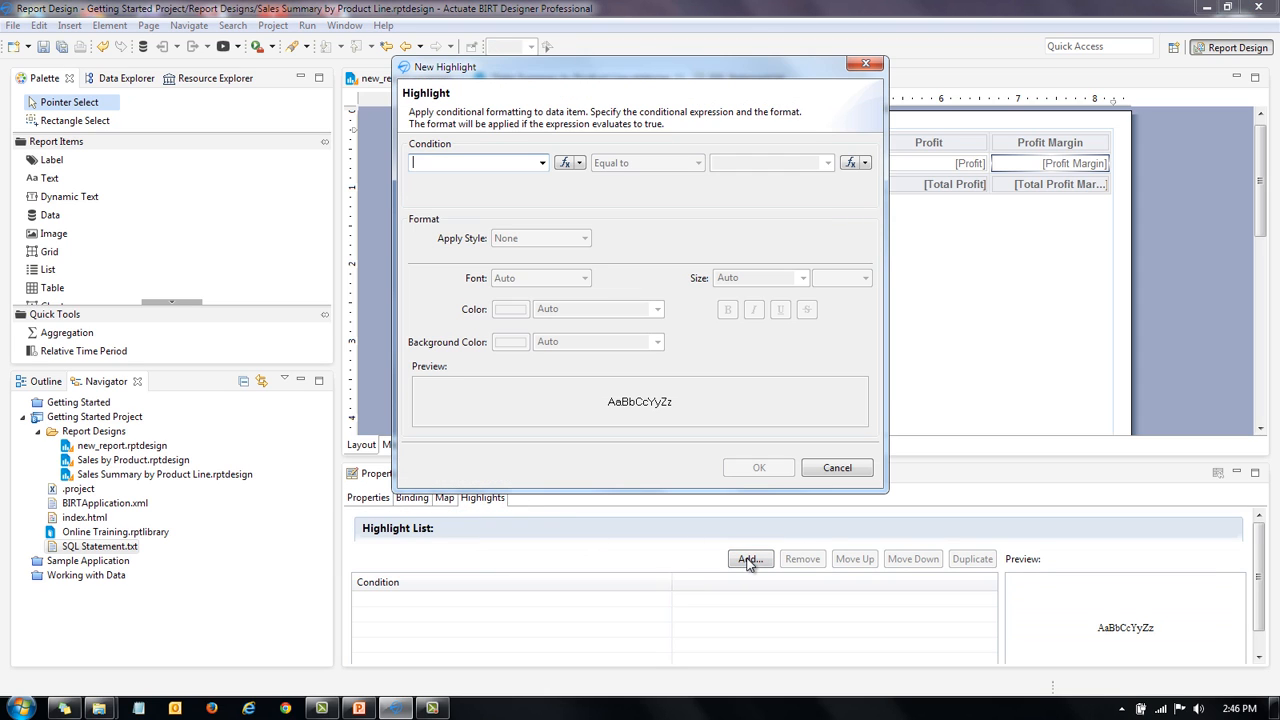
pyautogui.click(541, 164)
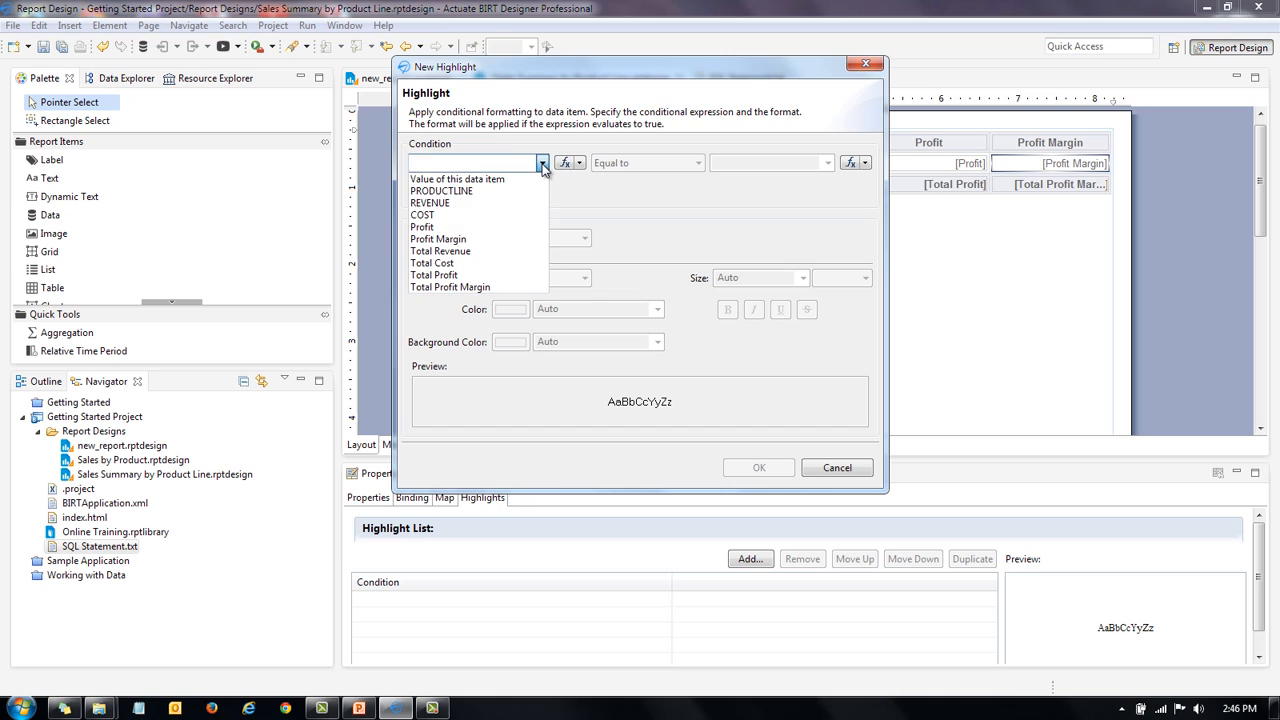
pyautogui.click(487, 240)
pyautogui.click(670, 170)
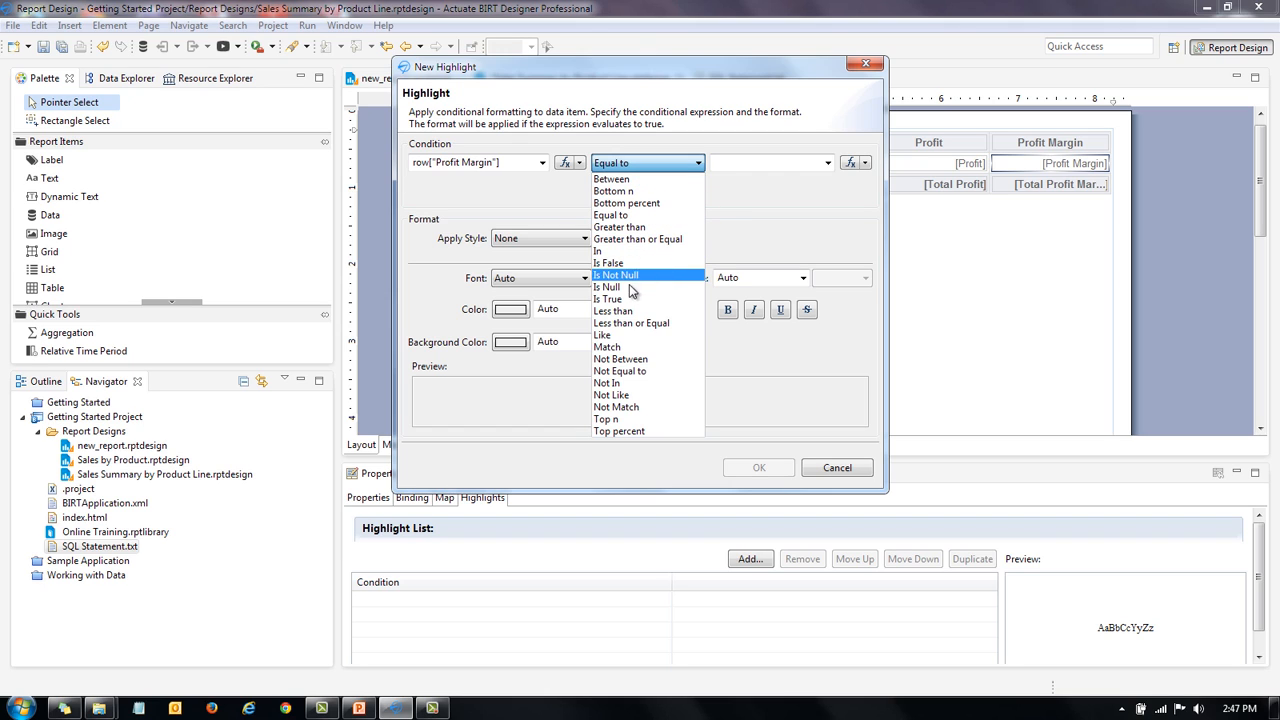
pyautogui.click(638, 312)
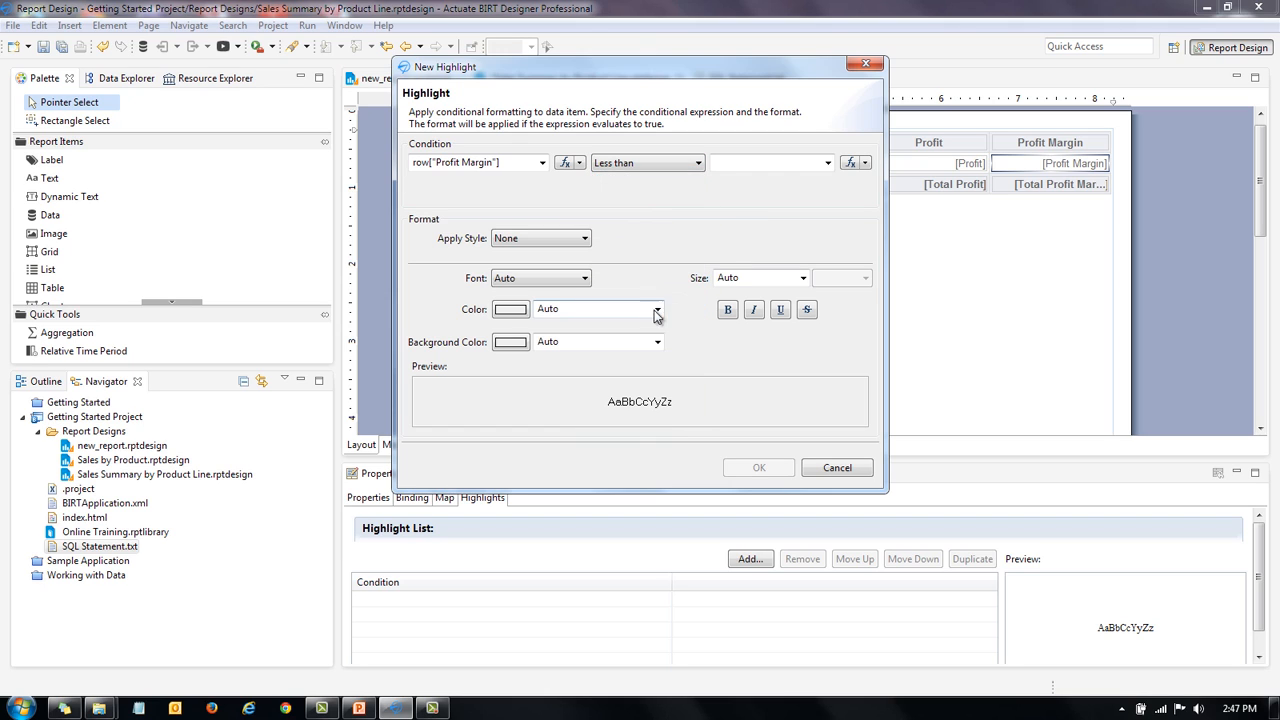
pyautogui.click(755, 169)
pyautogui.write('.38')
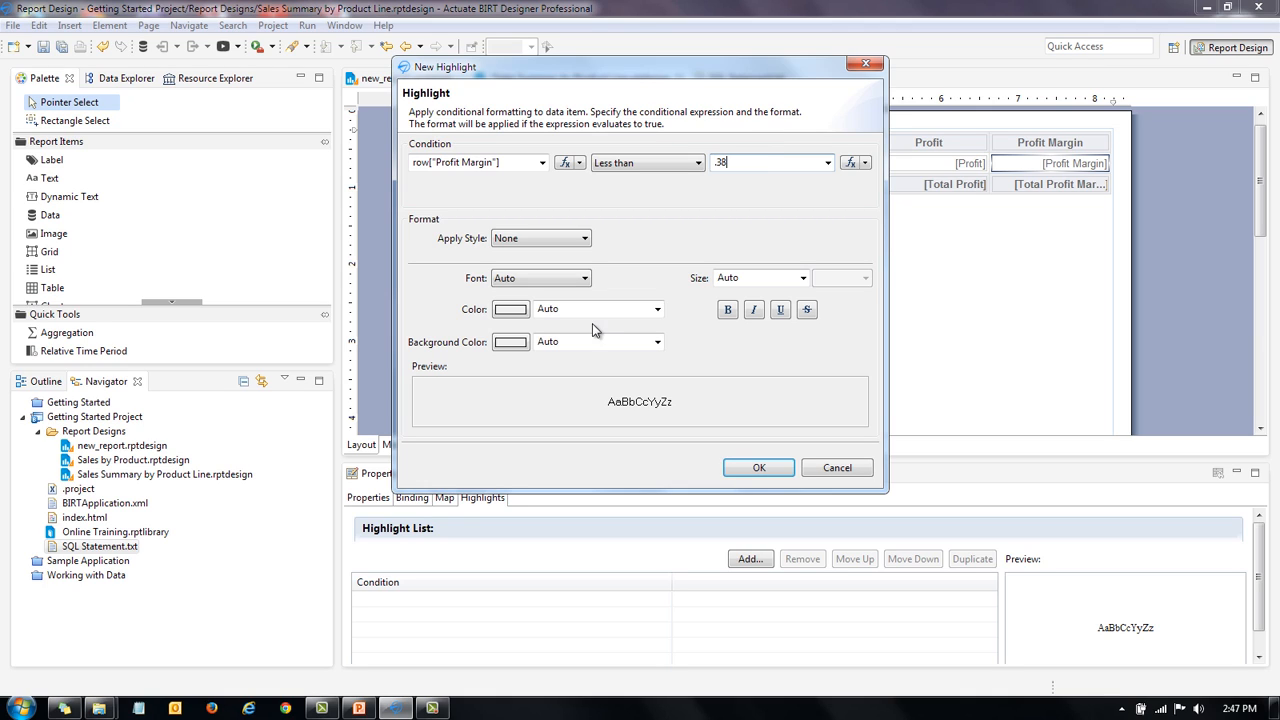
# Set the less-than-.38 highlight's text color to red from the basic colors and accept the rule.
pyautogui.click(657, 311)
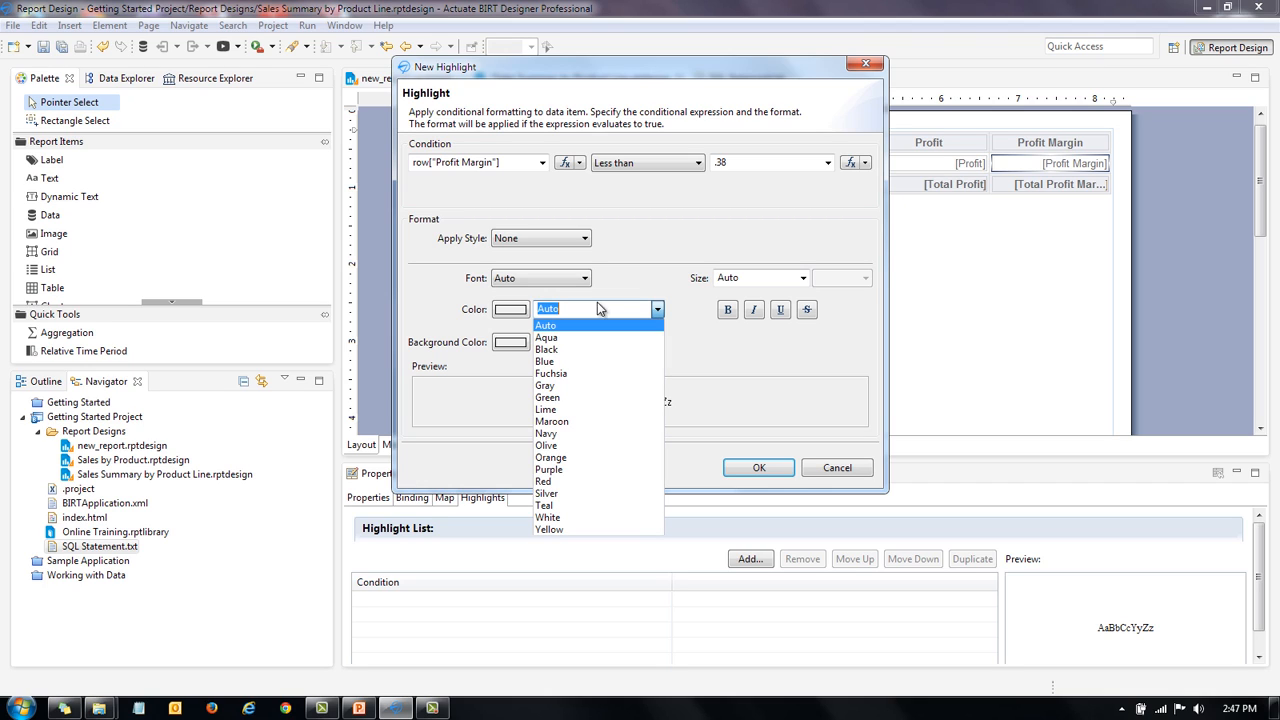
pyautogui.click(509, 316)
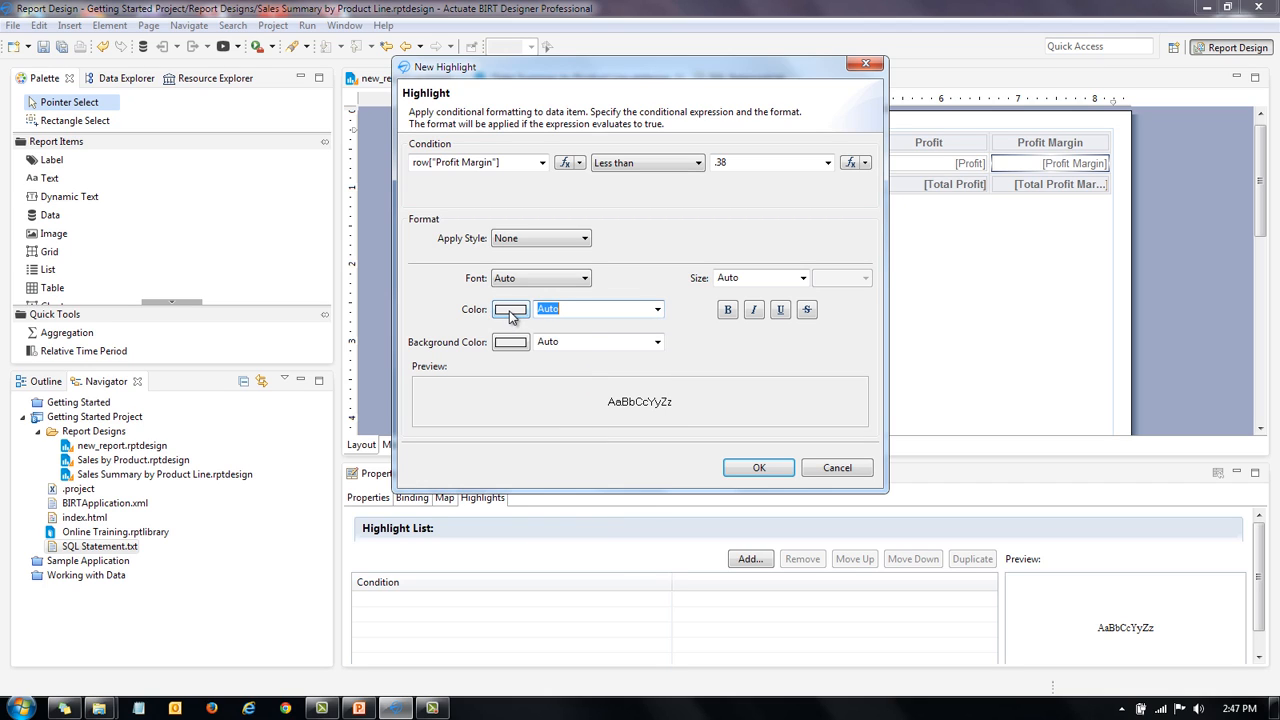
pyautogui.click(510, 316)
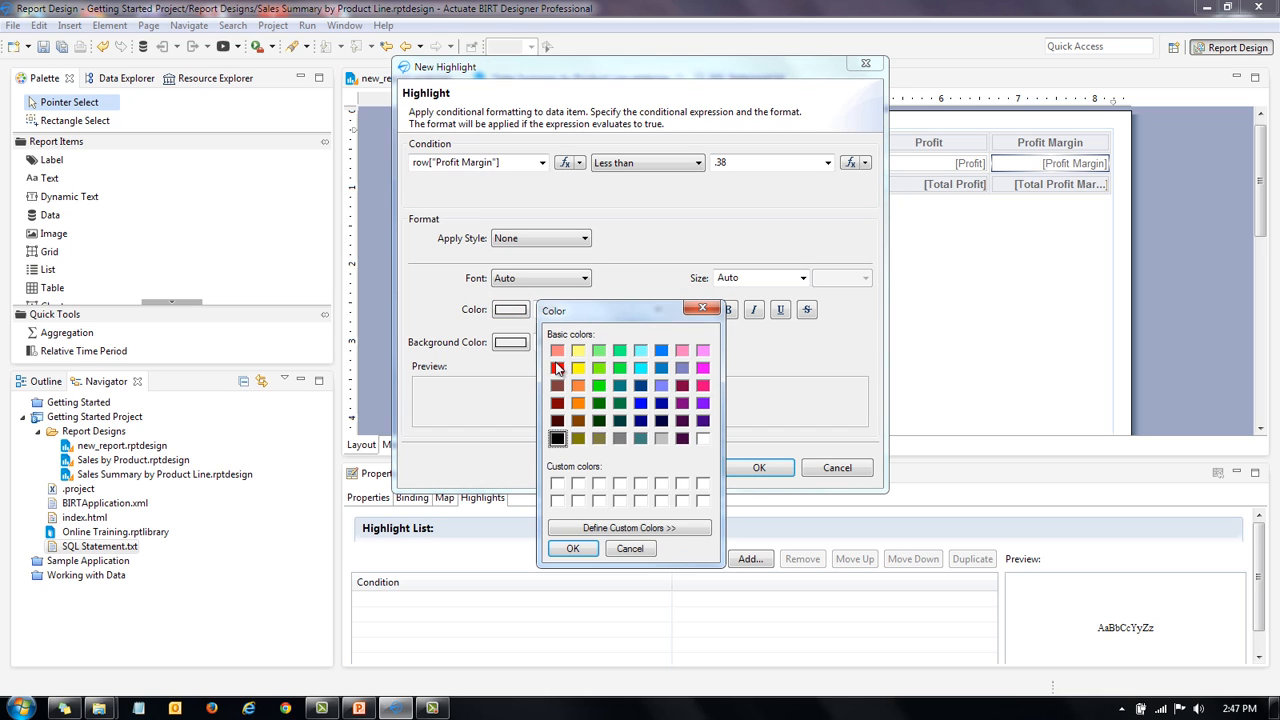
pyautogui.click(557, 368)
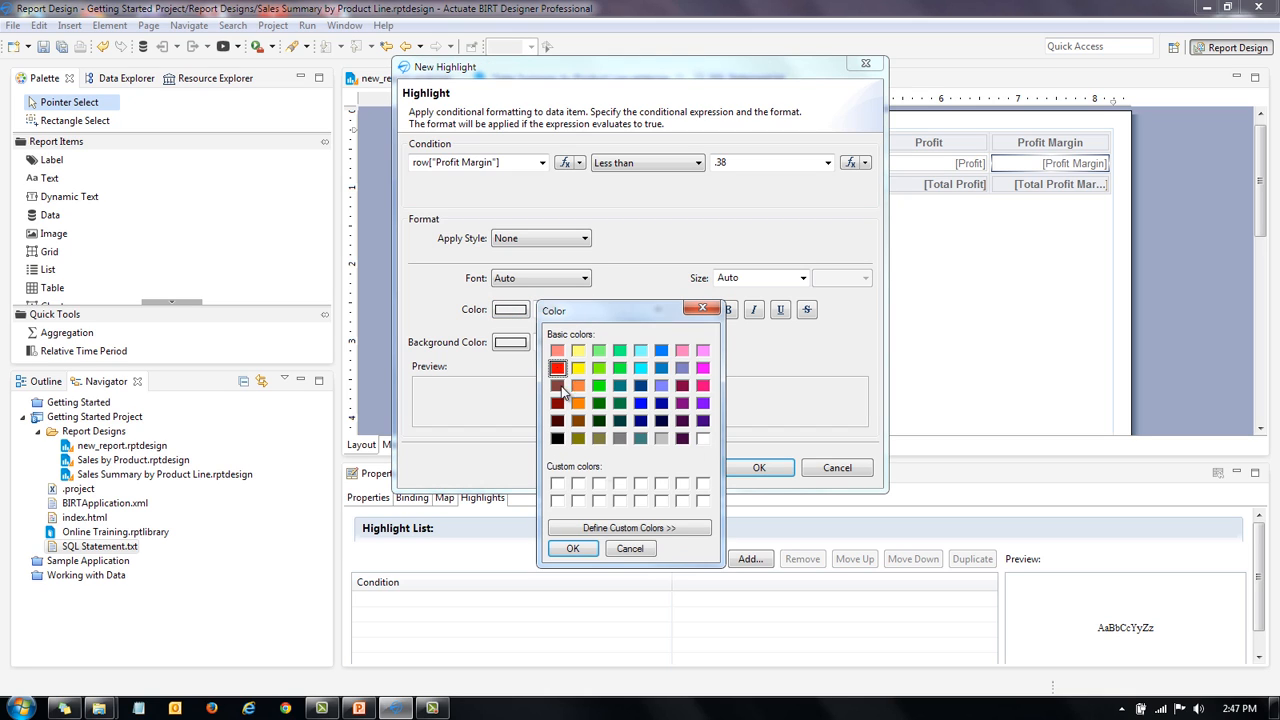
pyautogui.click(575, 549)
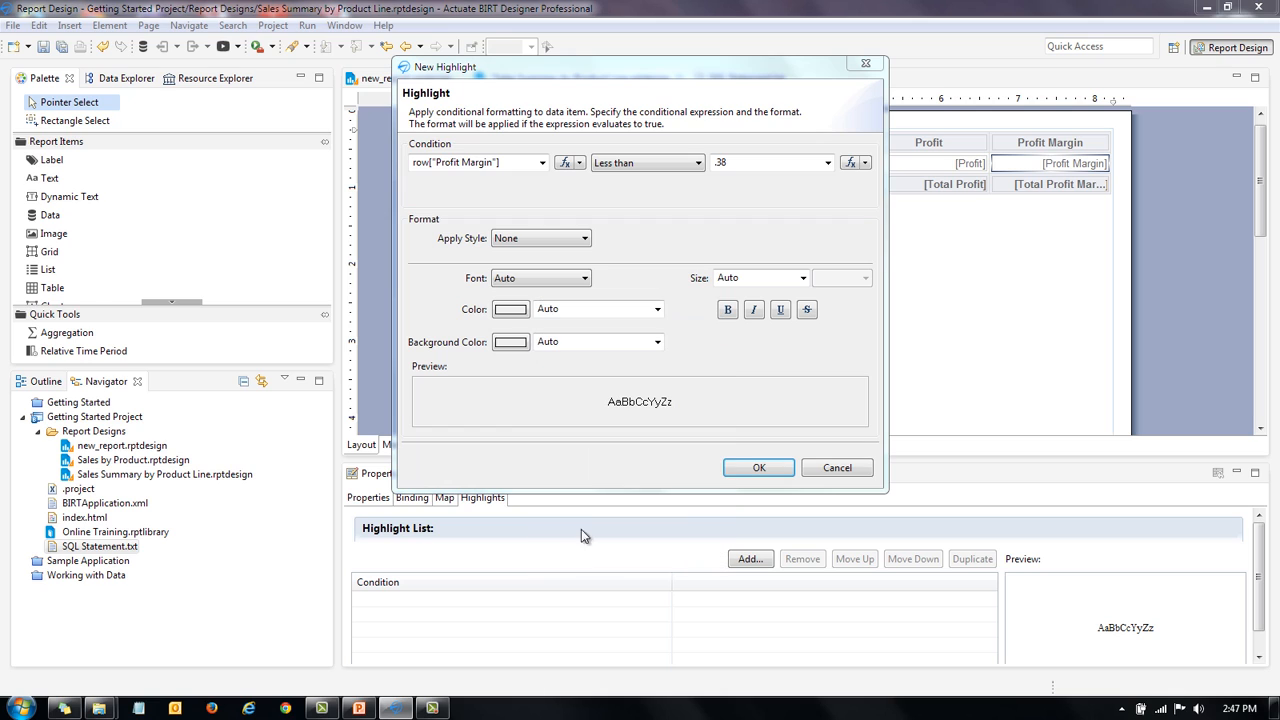
pyautogui.click(755, 472)
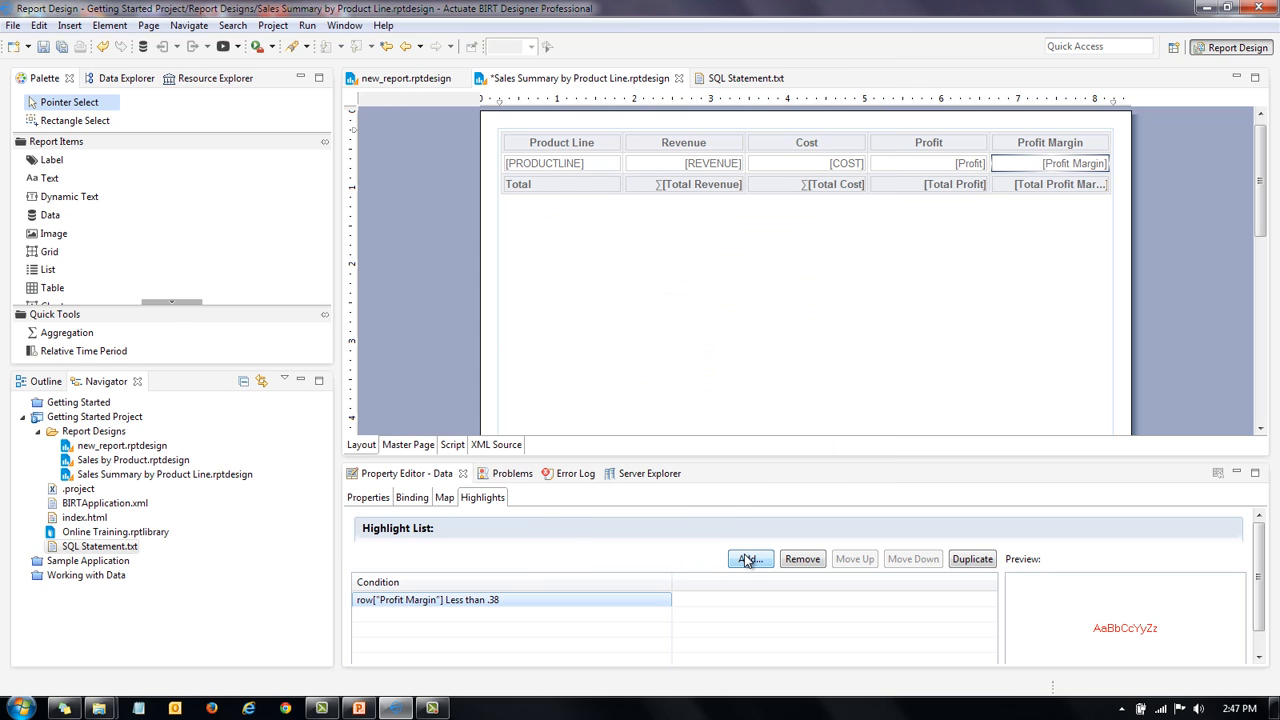
# Start a second highlight rule for the Profit Margin detail value with the condition row["Profit Margin"] Greater than .40.
pyautogui.click(745, 559)
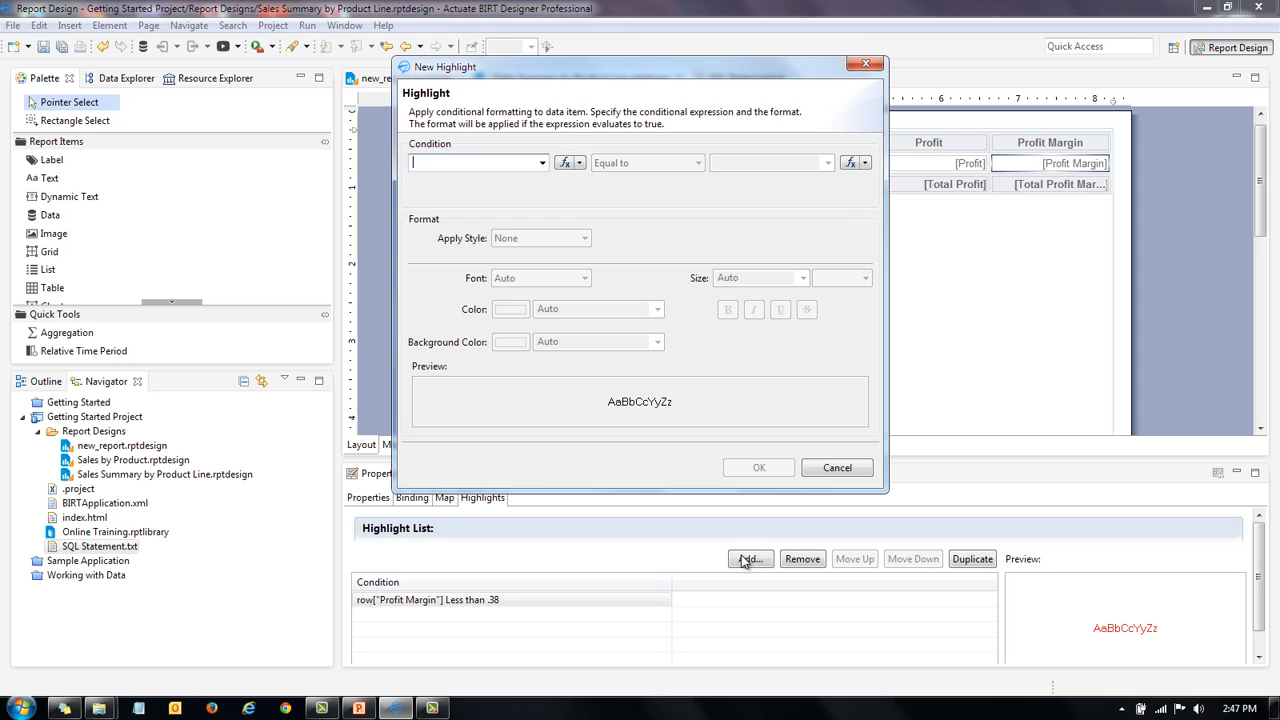
pyautogui.click(543, 163)
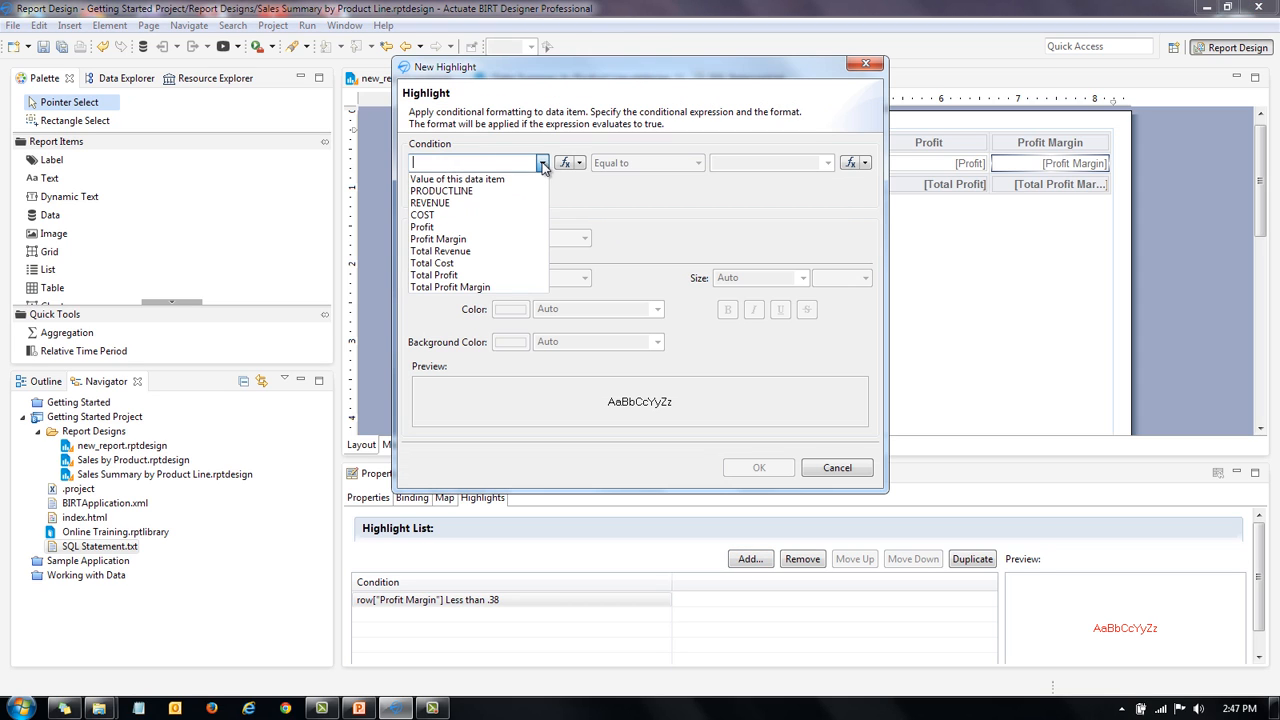
pyautogui.click(477, 240)
pyautogui.click(695, 164)
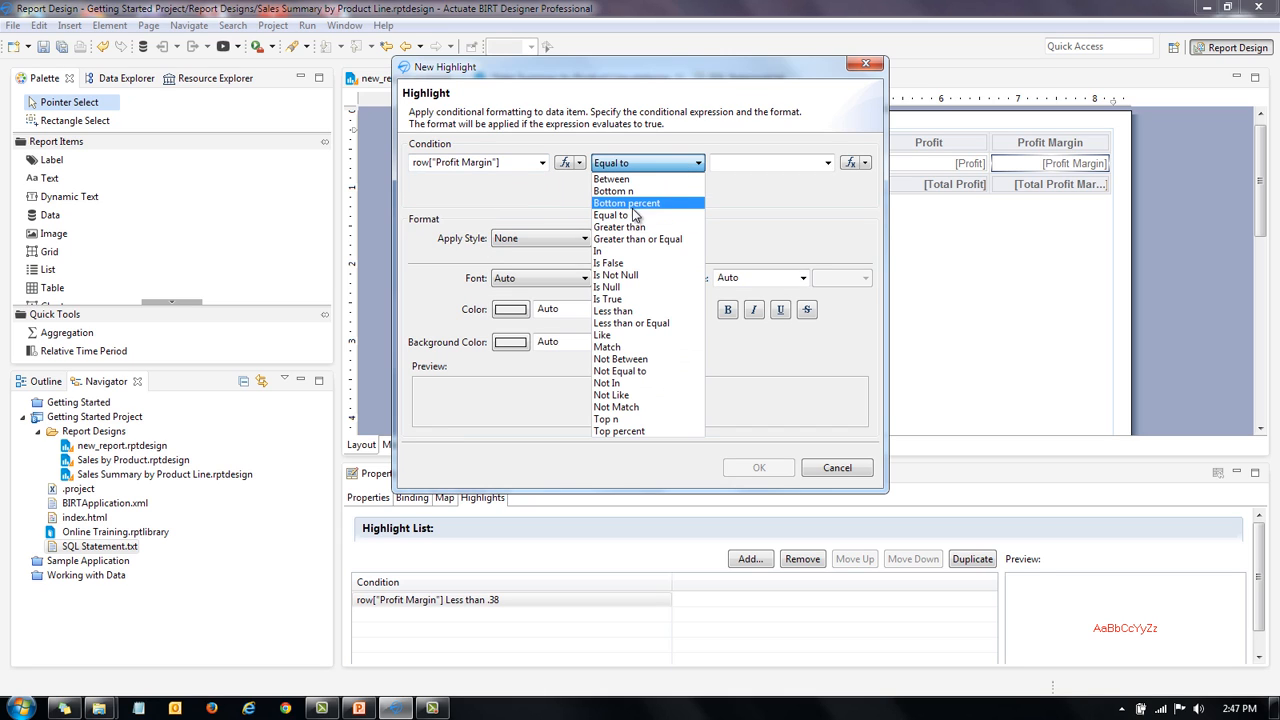
pyautogui.click(627, 229)
pyautogui.click(768, 162)
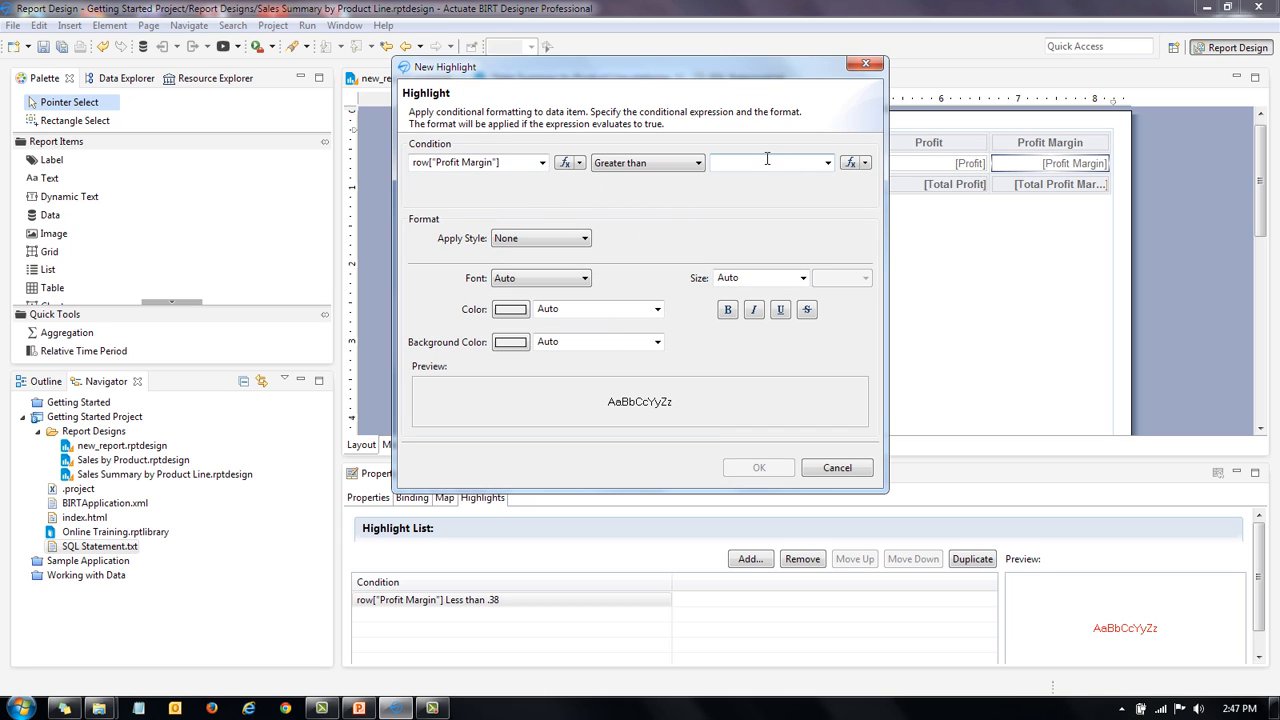
pyautogui.write('.40')
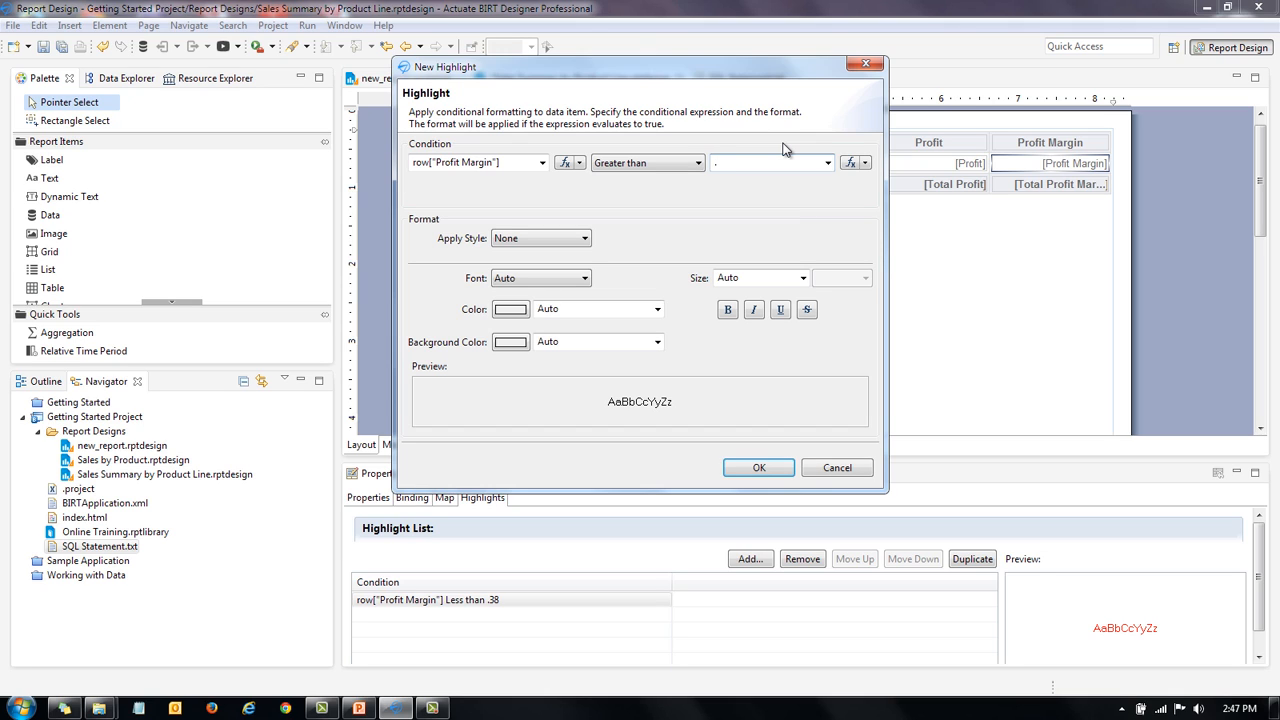
# Set the greater-than-.40 highlight's text color to green from the basic colors and accept the rule.
pyautogui.click(506, 312)
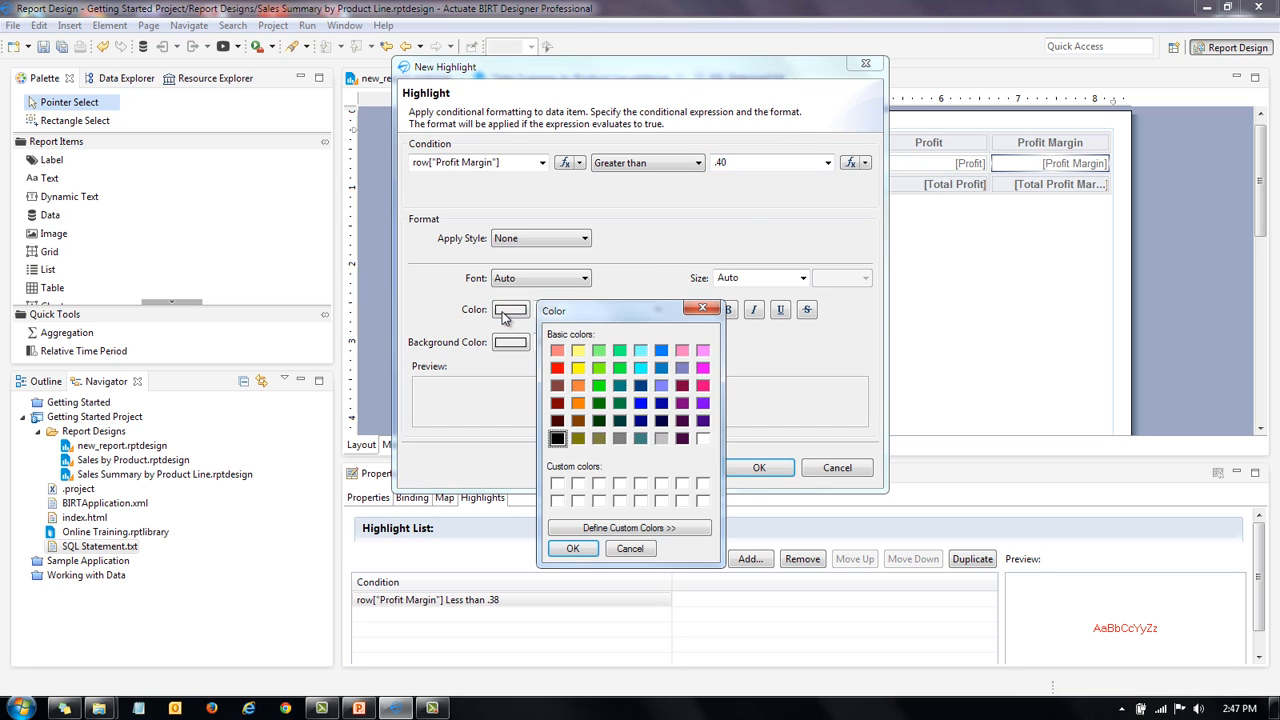
pyautogui.click(599, 386)
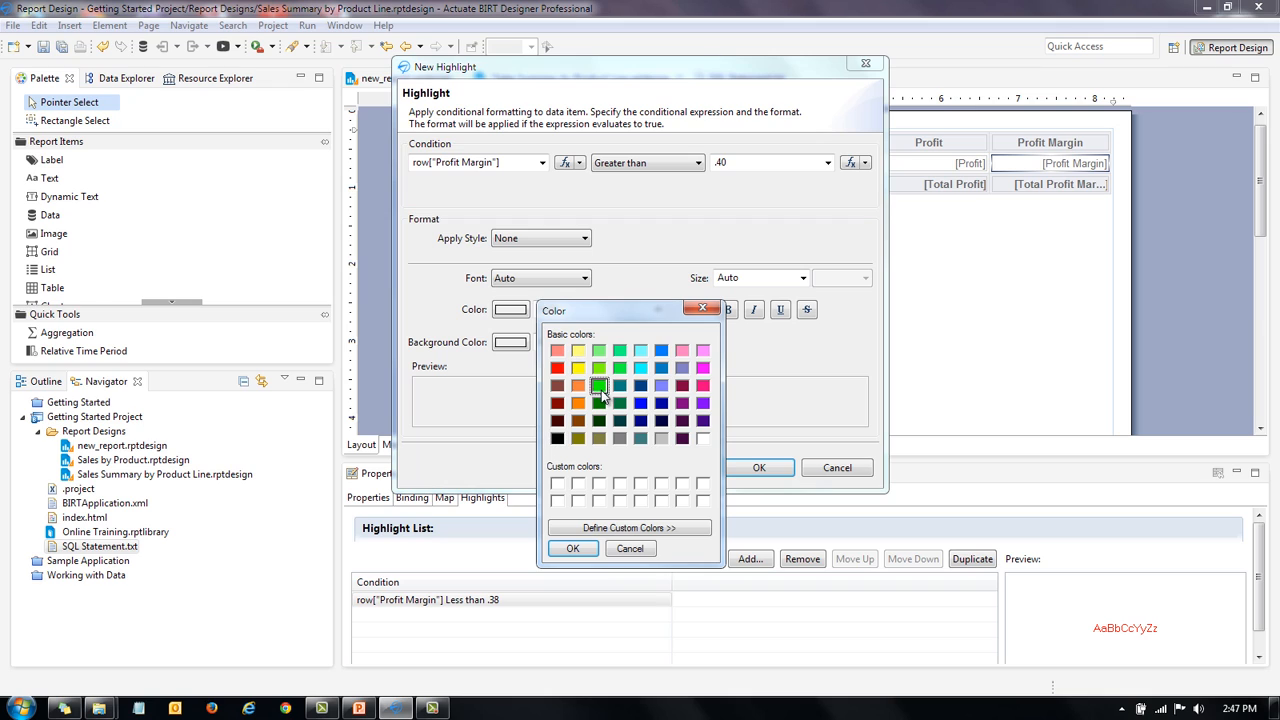
pyautogui.click(575, 550)
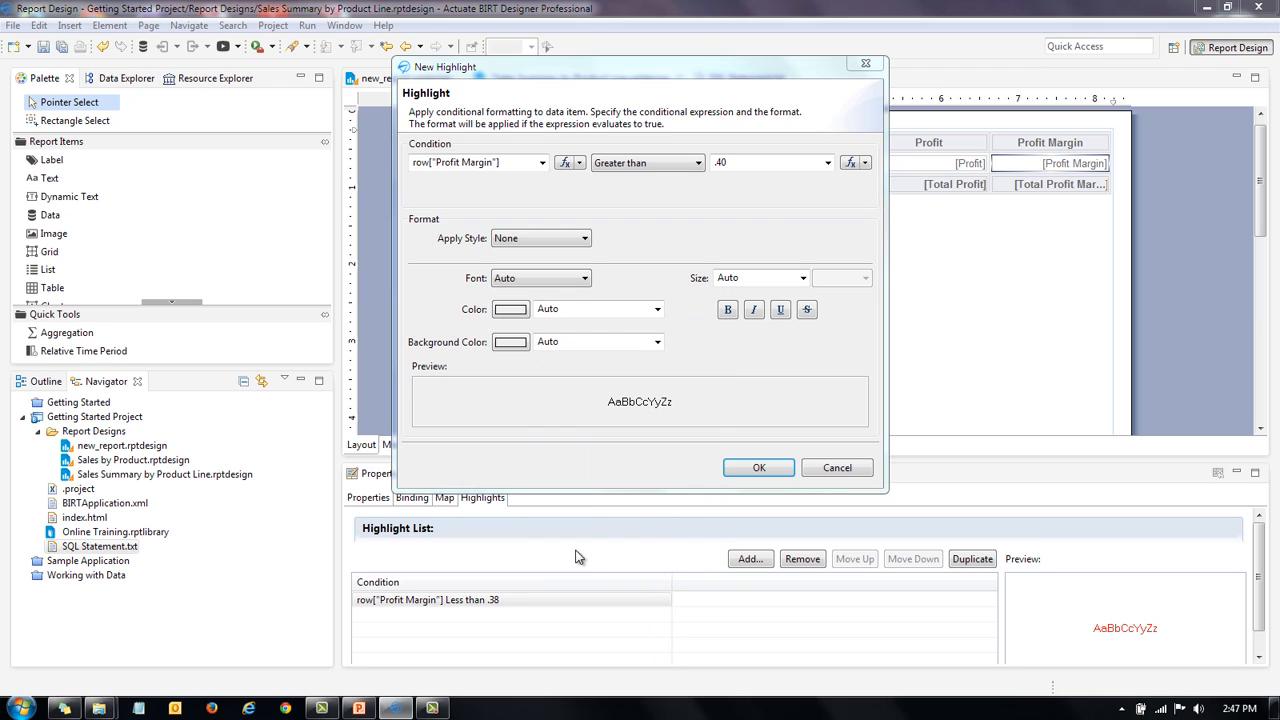
pyautogui.click(755, 468)
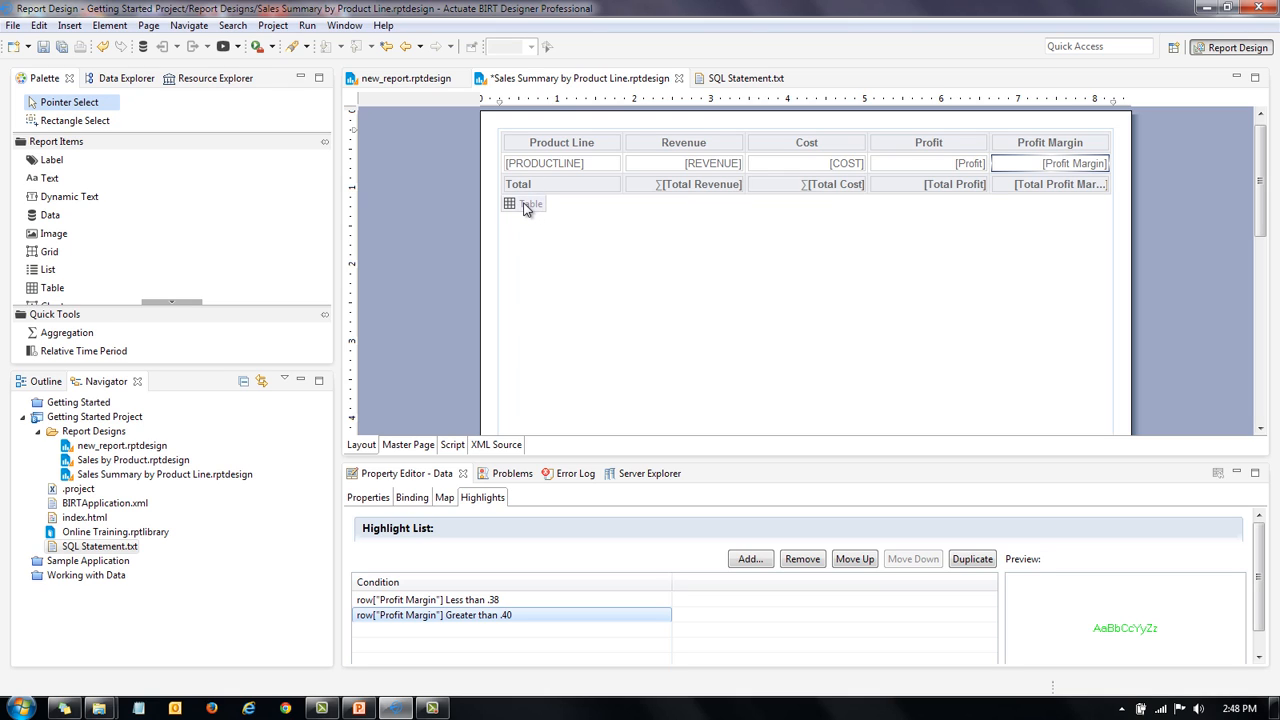
# Insert two empty header rows above the table's column heading row.
pyautogui.click(525, 206)
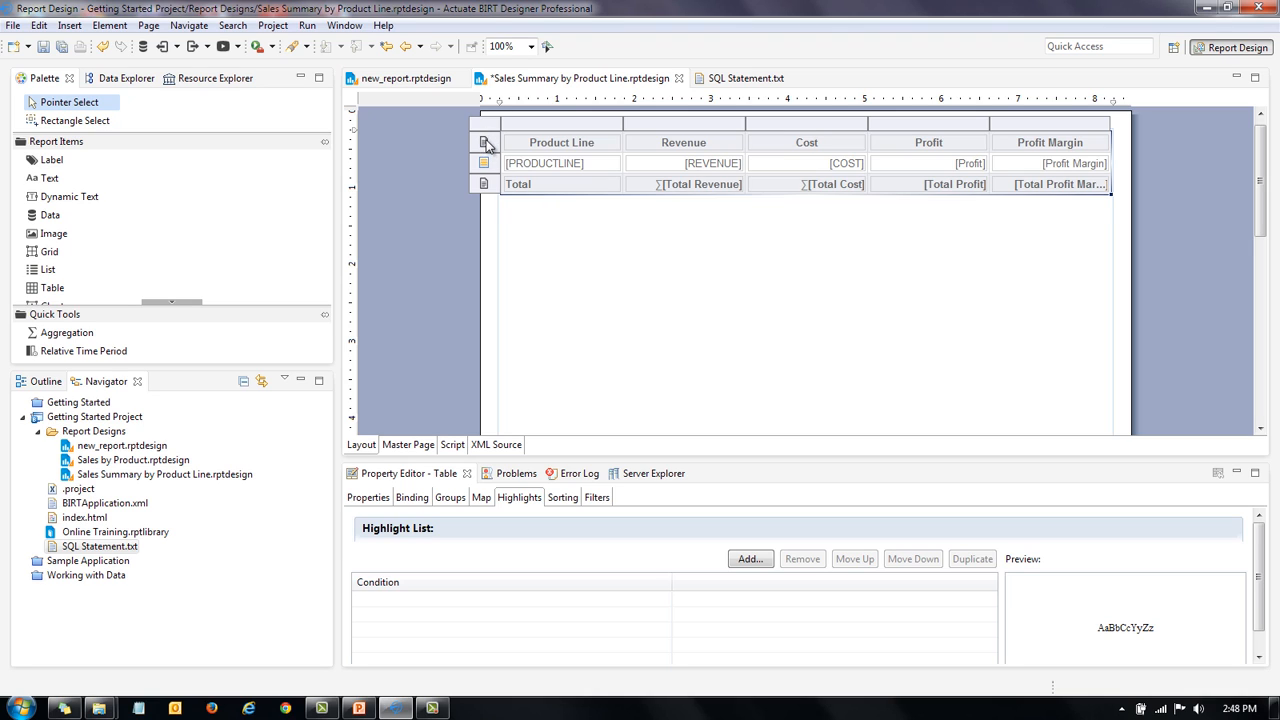
pyautogui.rightClick(487, 144)
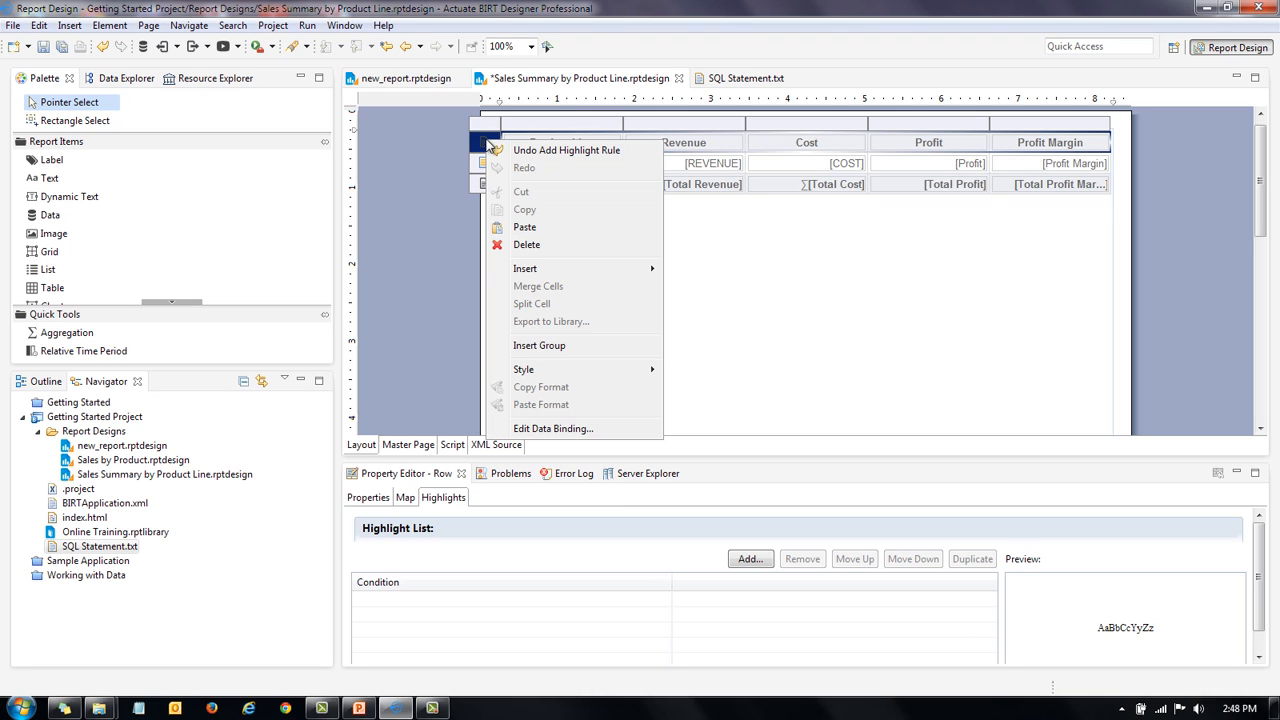
pyautogui.moveTo(538, 272)
pyautogui.moveTo(731, 325)
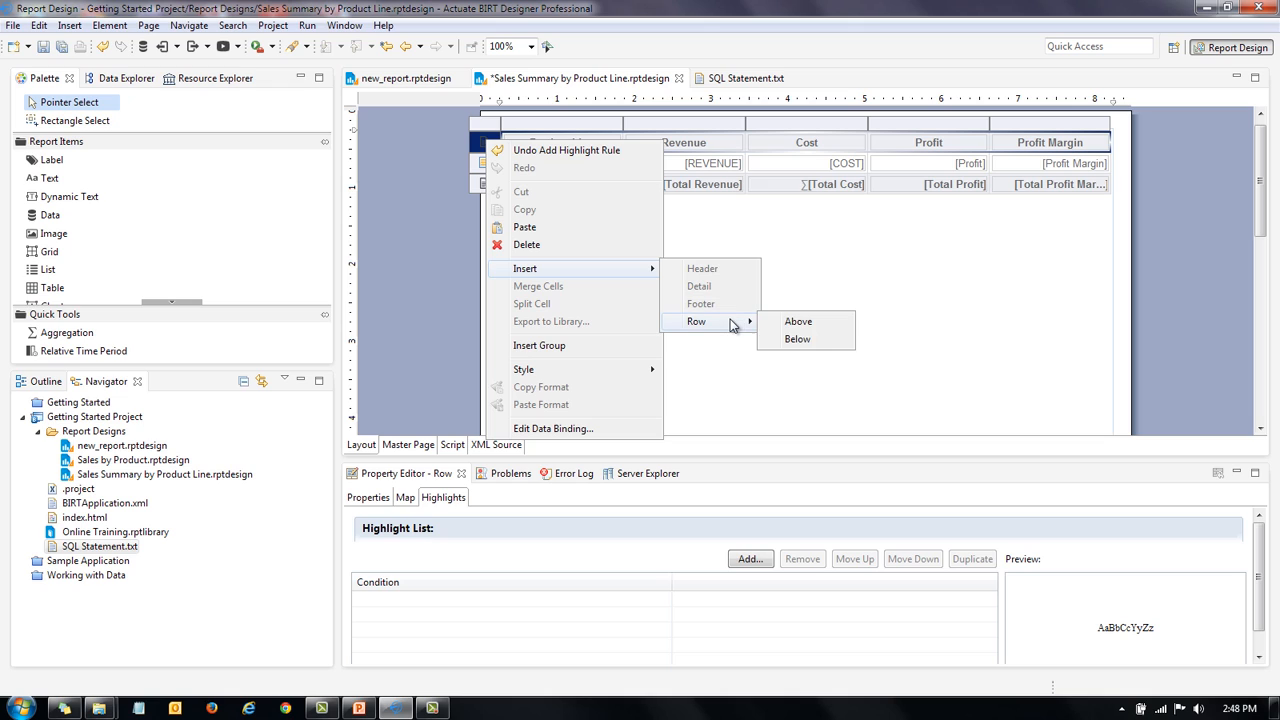
pyautogui.click(806, 324)
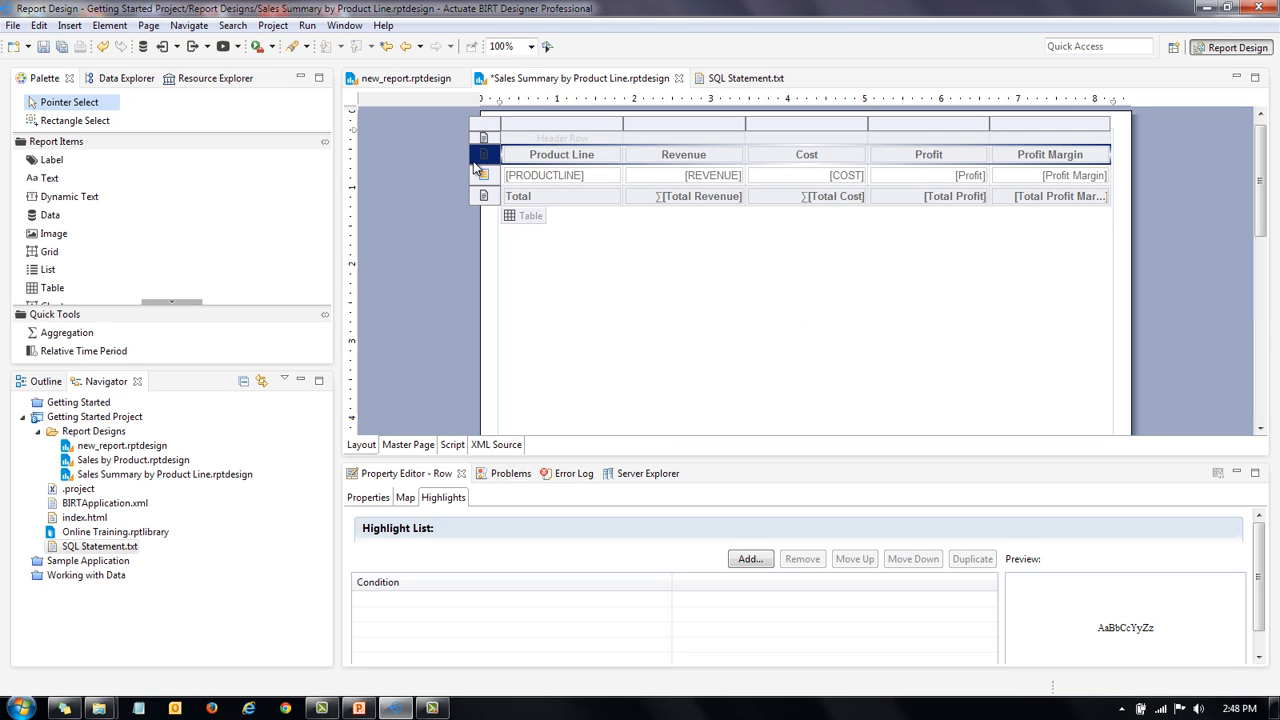
pyautogui.rightClick(482, 161)
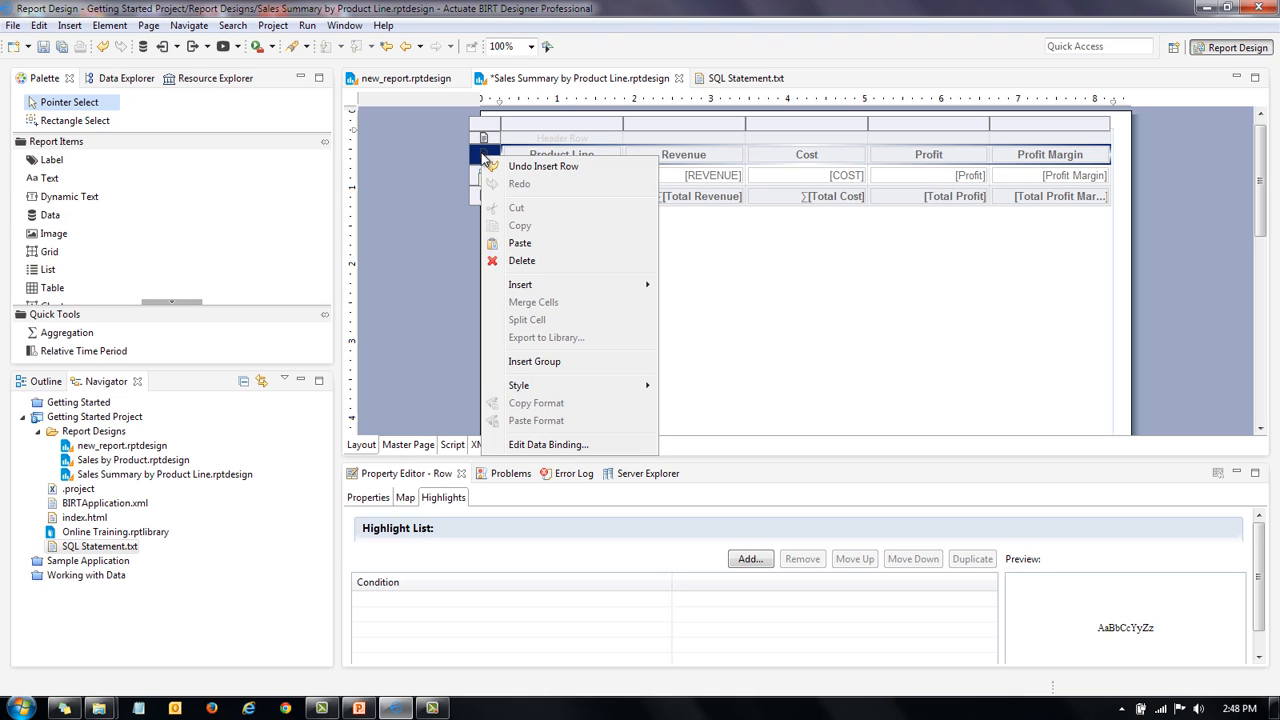
pyautogui.moveTo(556, 286)
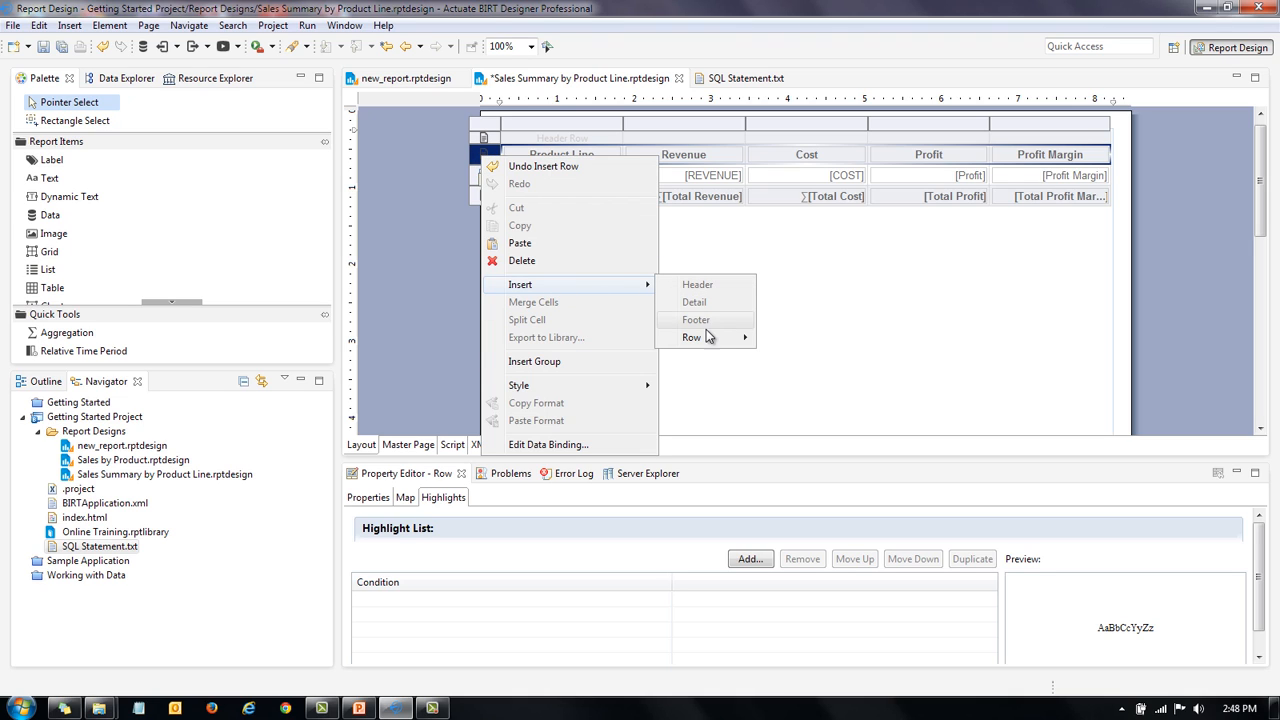
pyautogui.moveTo(705, 340)
pyautogui.click(793, 338)
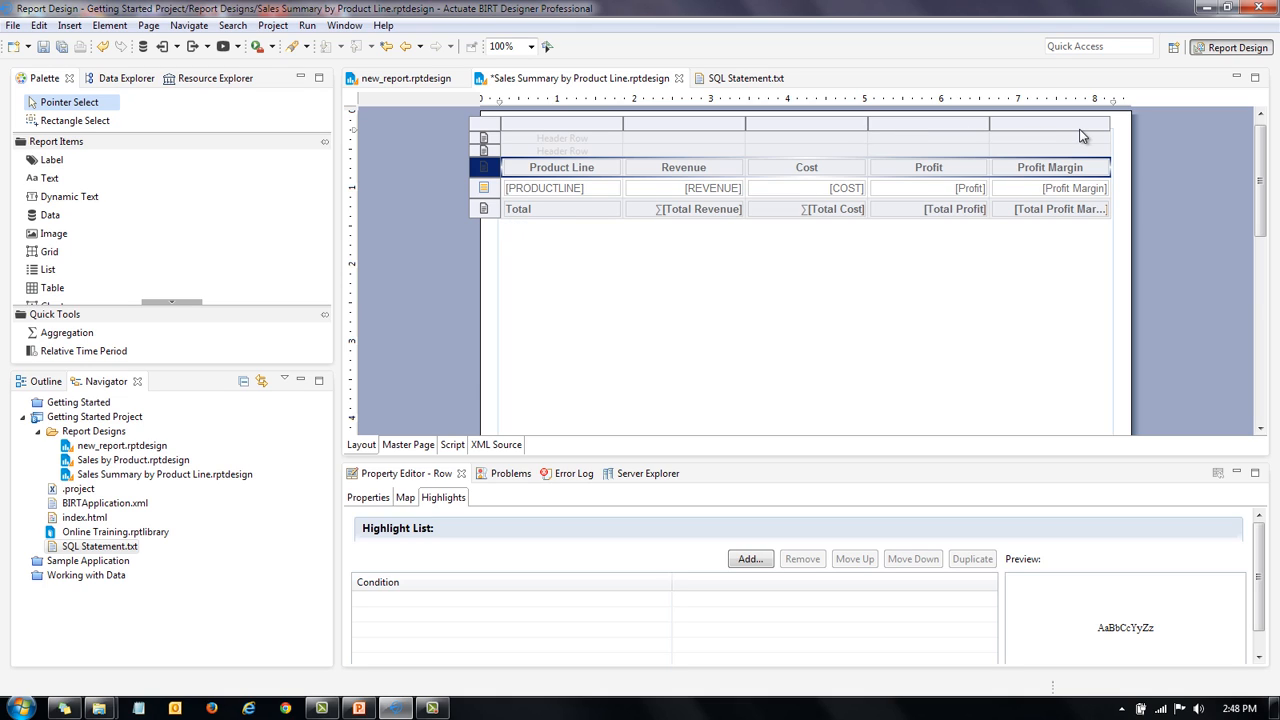
# Merge all five cells of the table's topmost empty header row into one cell.
pyautogui.click(564, 139)
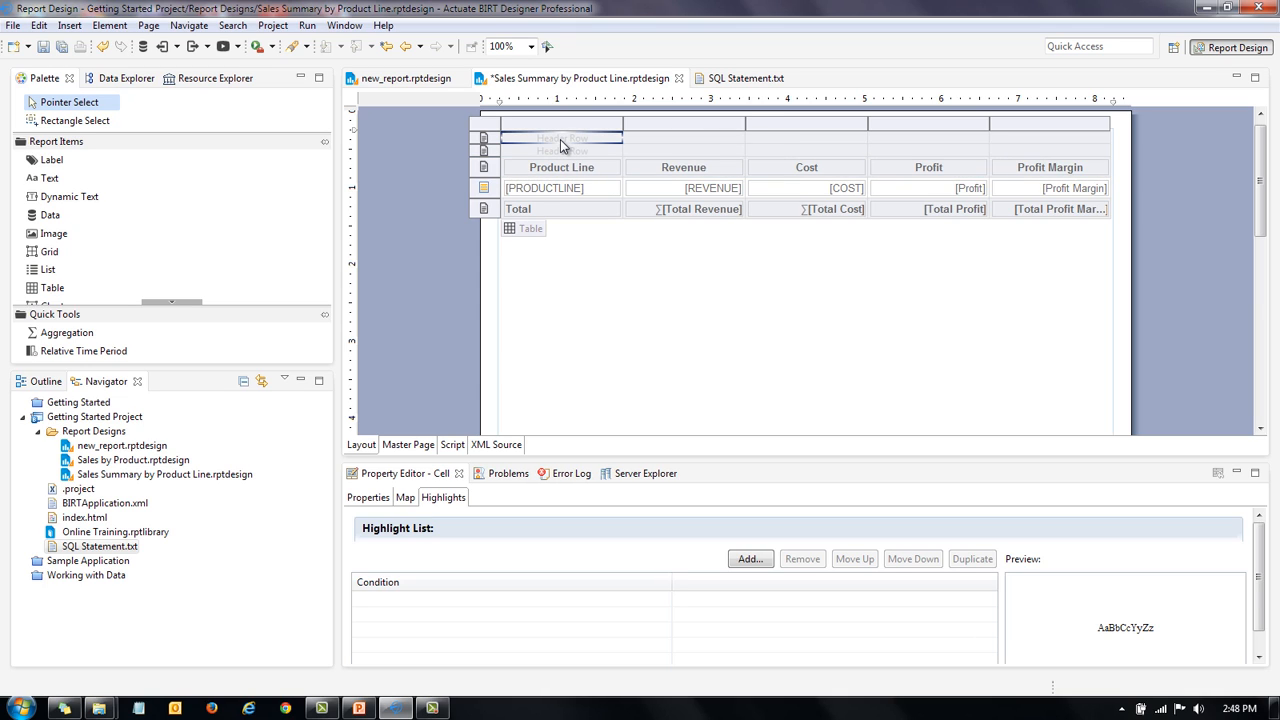
pyautogui.keyDown('shift'); pyautogui.click(1057, 137); pyautogui.keyUp('shift')
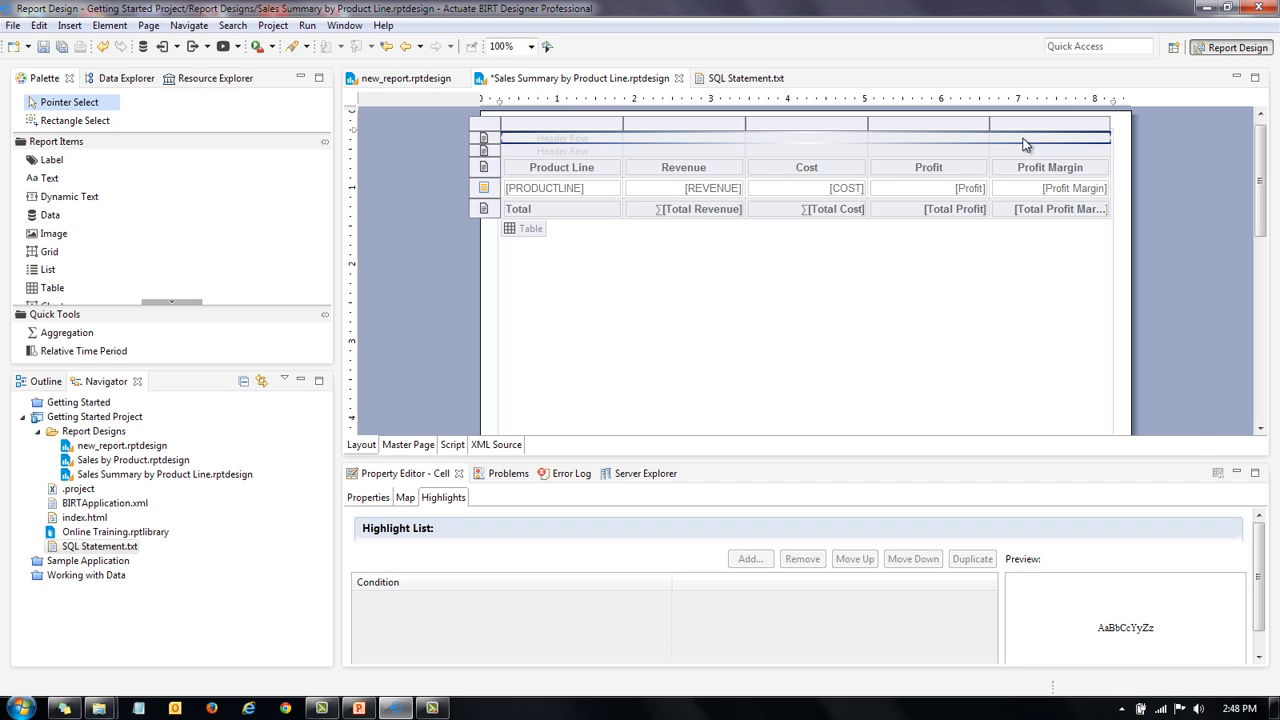
pyautogui.rightClick(1024, 142)
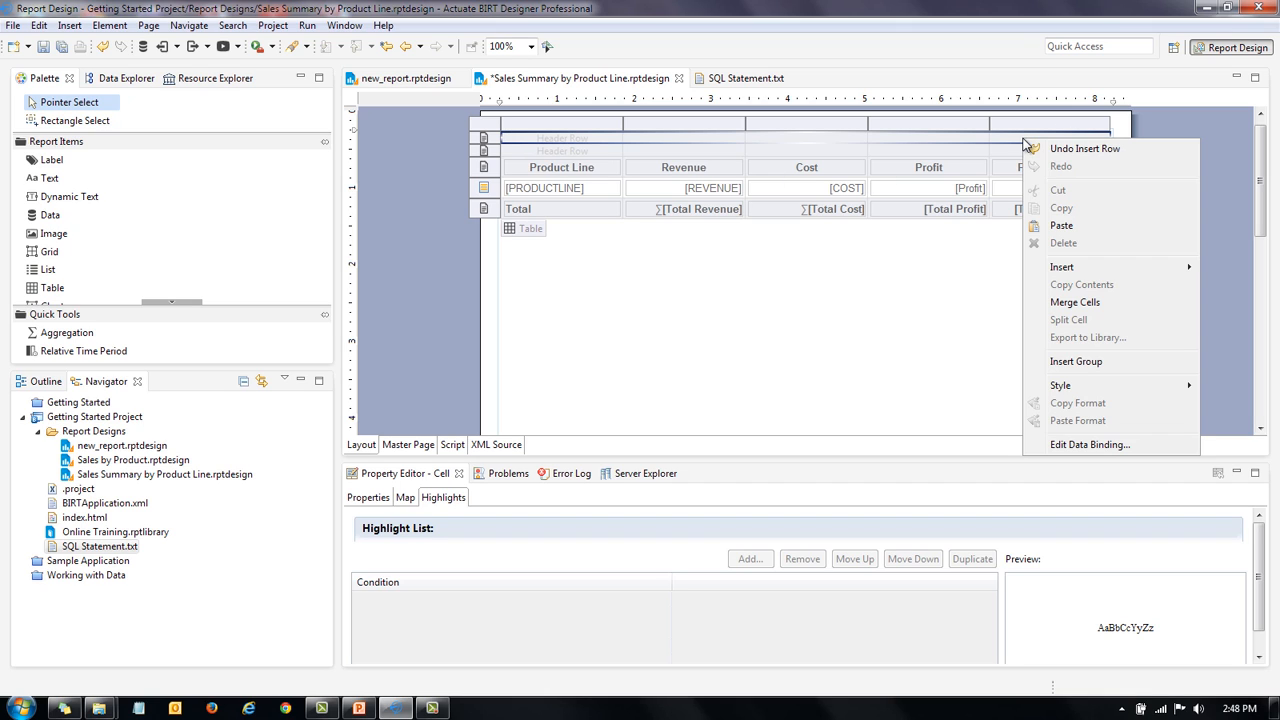
pyautogui.click(1078, 305)
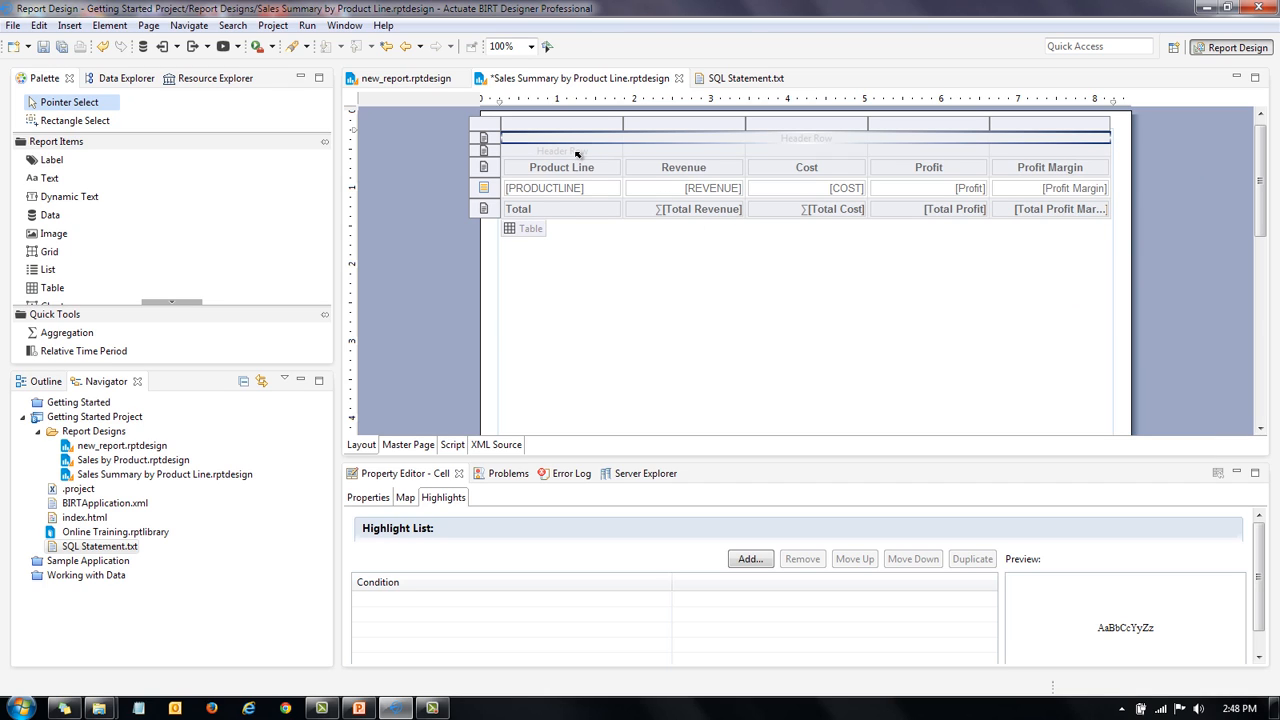
# Merge all five cells of the second empty header row, just above the column headings, into one cell.
pyautogui.click(576, 151)
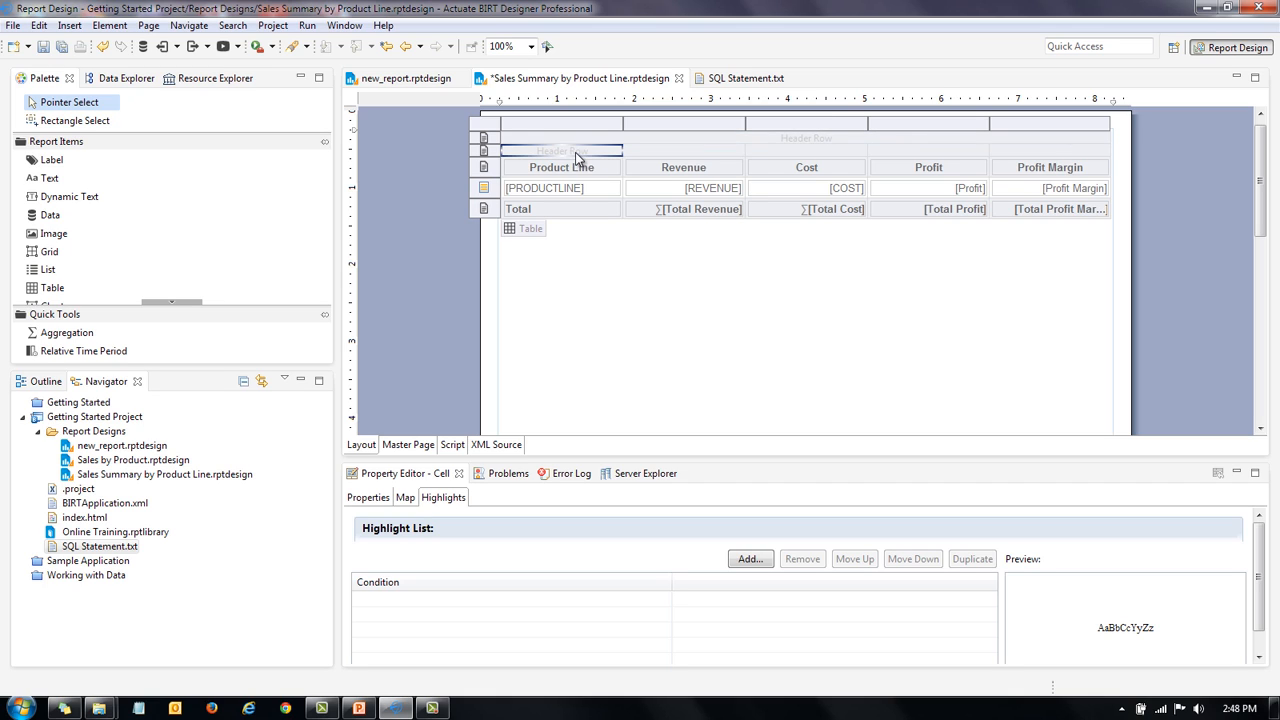
pyautogui.keyDown('shift'); pyautogui.click(1024, 152); pyautogui.keyUp('shift')
pyautogui.rightClick(1024, 149)
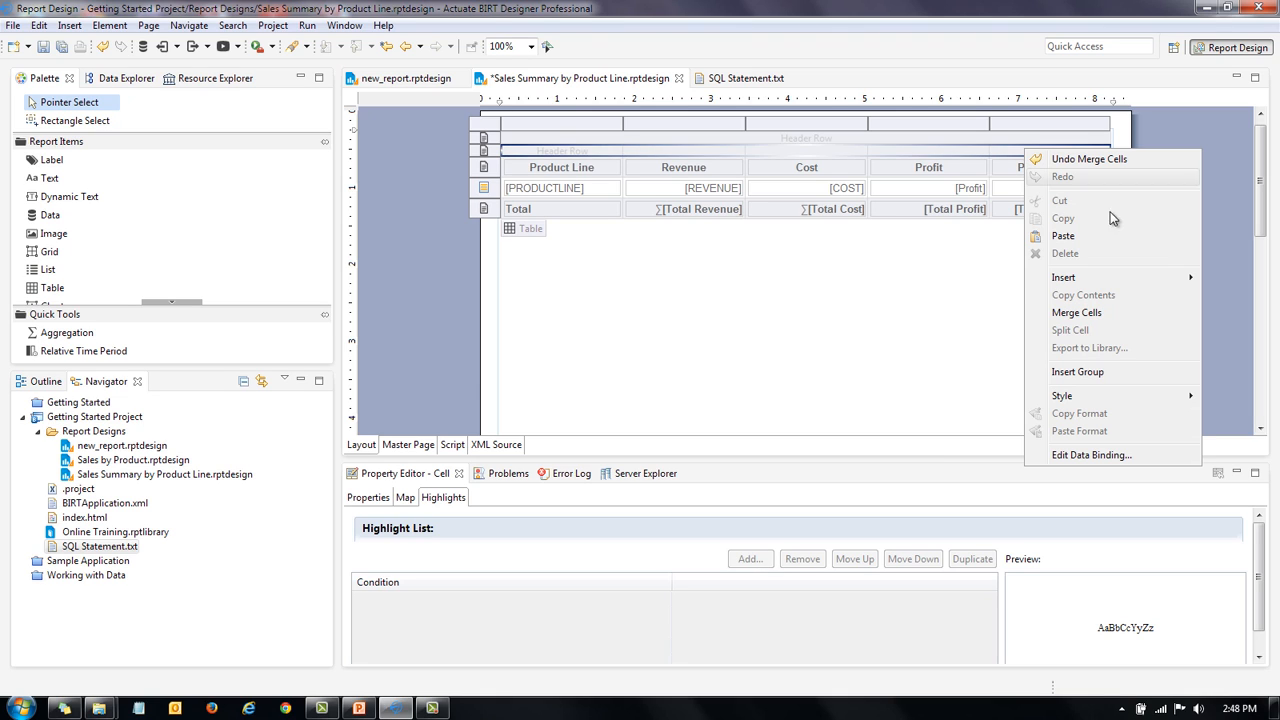
pyautogui.click(1094, 313)
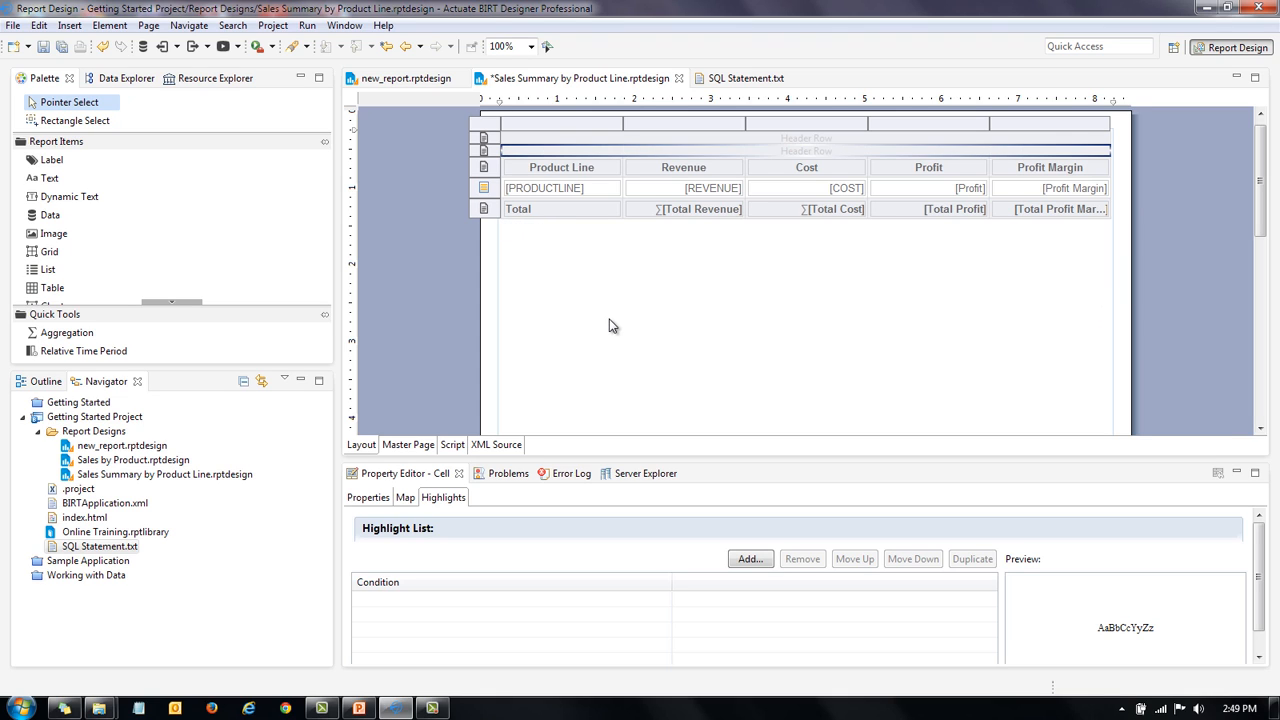
# Select the whole table and show its general properties.
pyautogui.moveTo(530, 216); pyautogui.dragTo(524, 229)
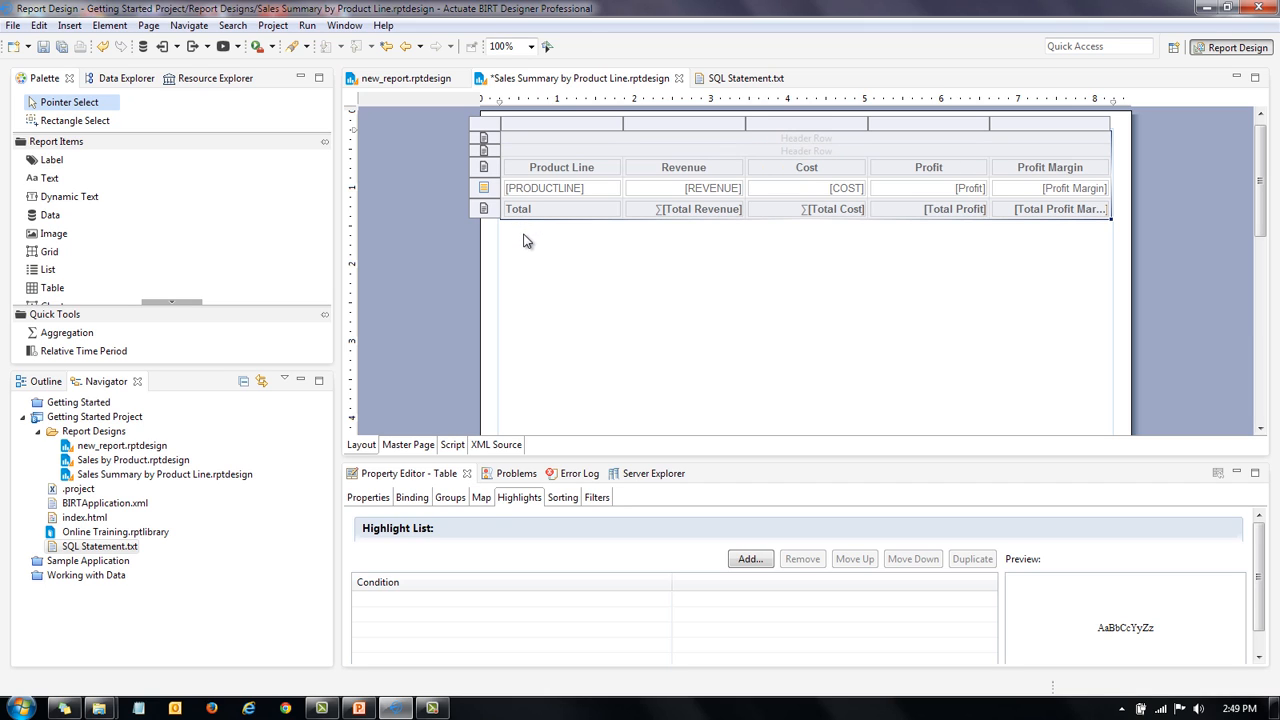
pyautogui.click(365, 503)
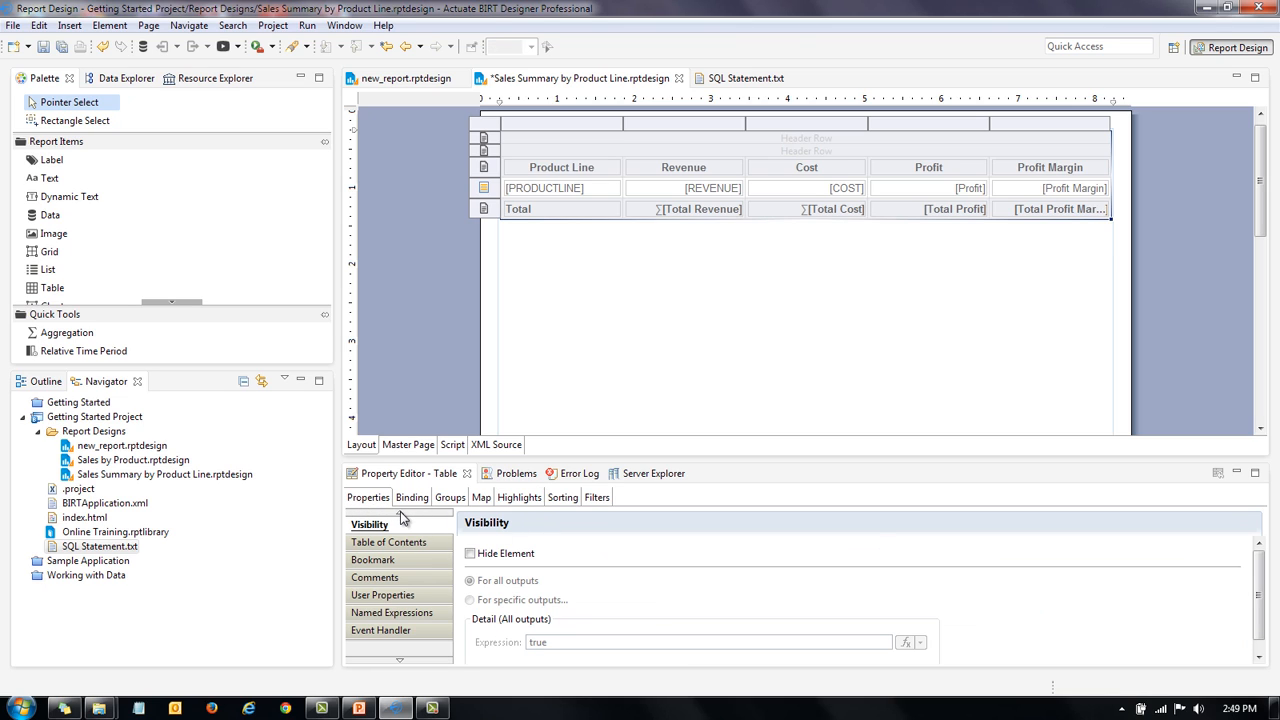
pyautogui.click(400, 513)
pyautogui.click(400, 513)
pyautogui.click(400, 513)
pyautogui.click(400, 513)
pyautogui.click(399, 523)
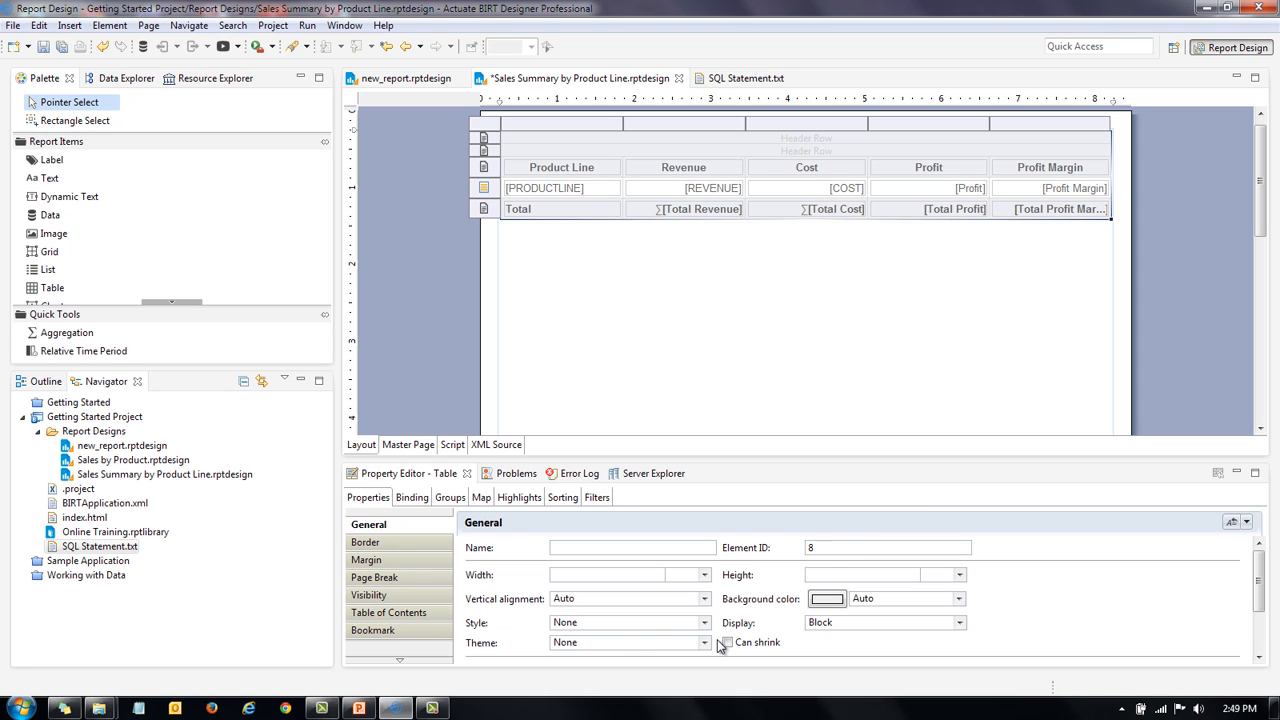
# Include the shared library Online Training.rptlibrary in the report.
pyautogui.click(212, 78)
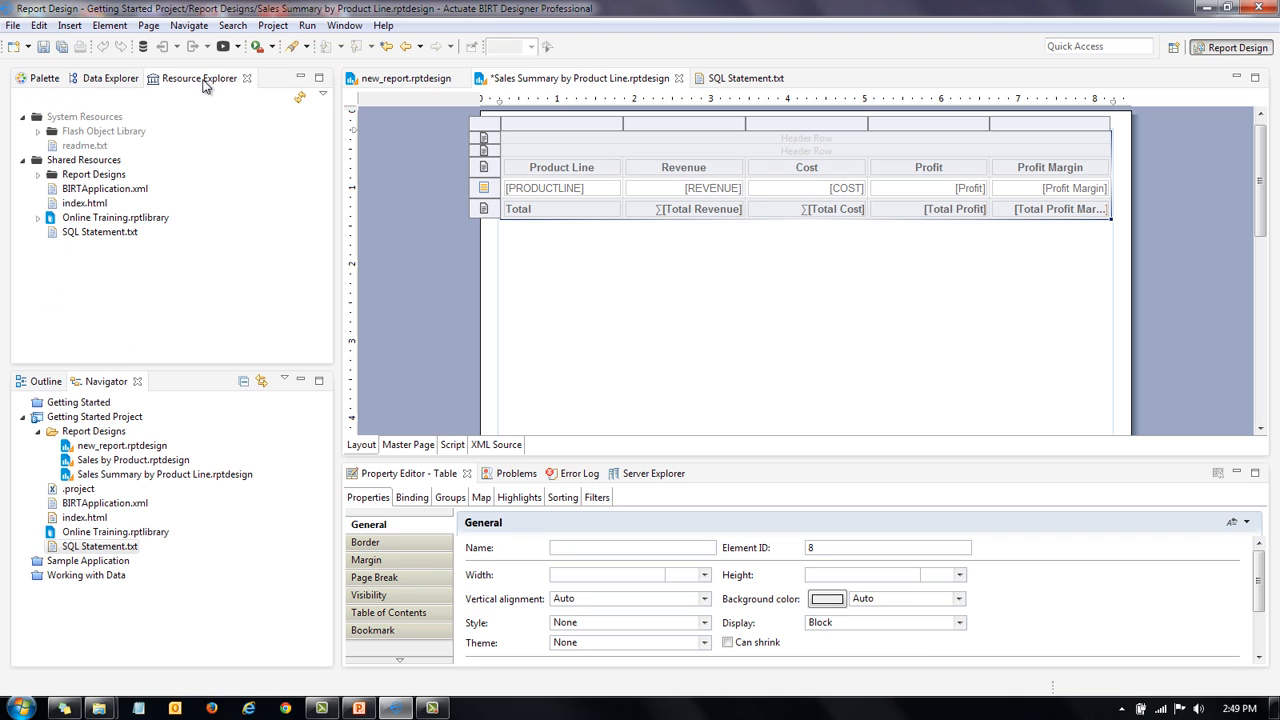
pyautogui.click(107, 231)
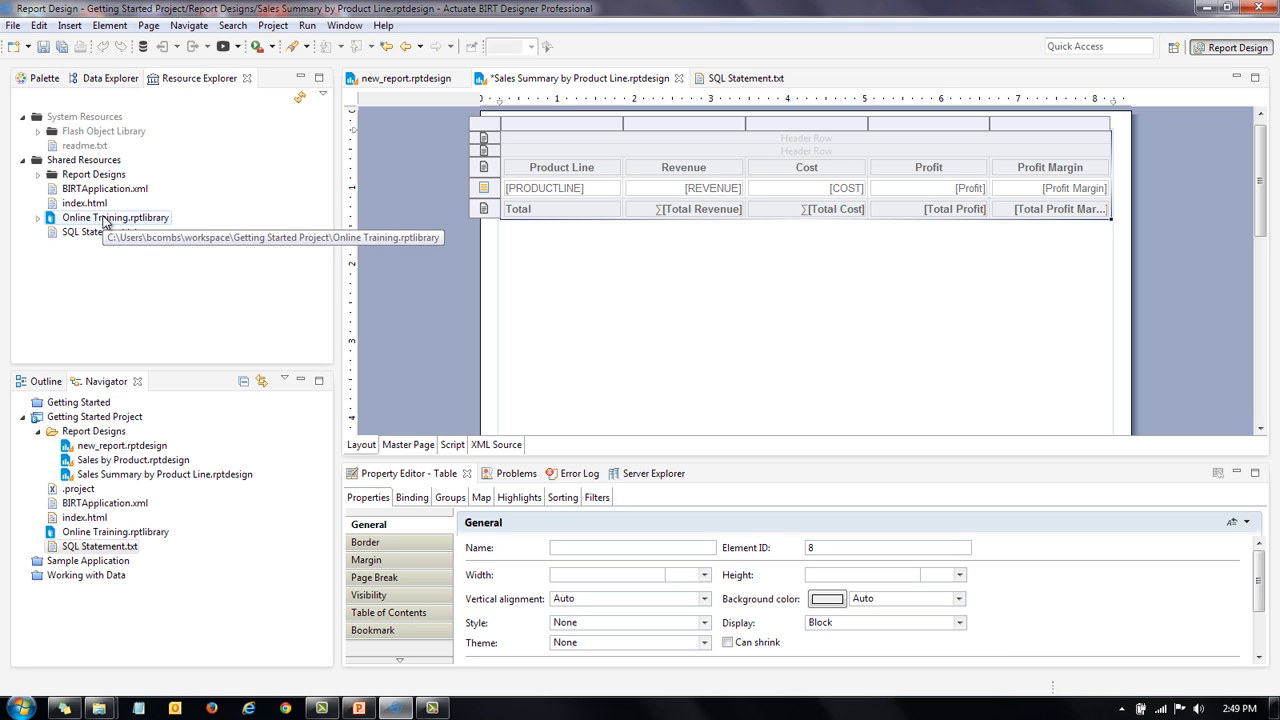
pyautogui.click(104, 221)
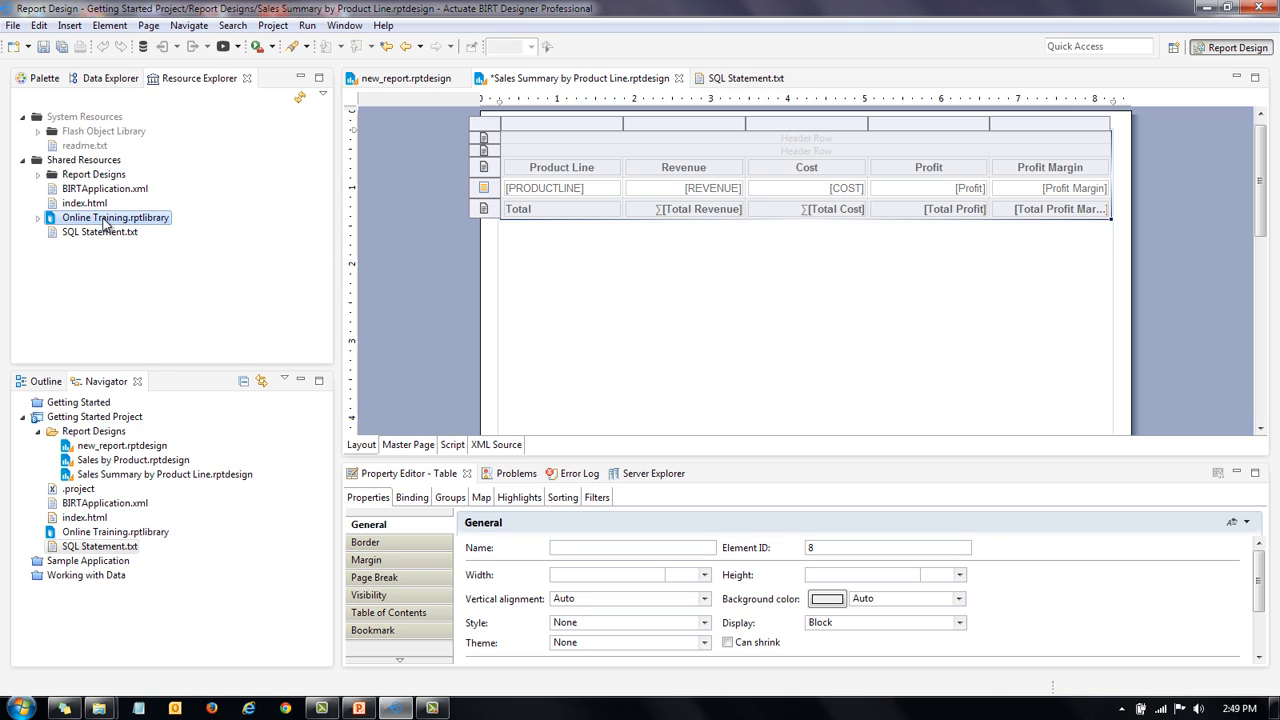
pyautogui.rightClick(104, 222)
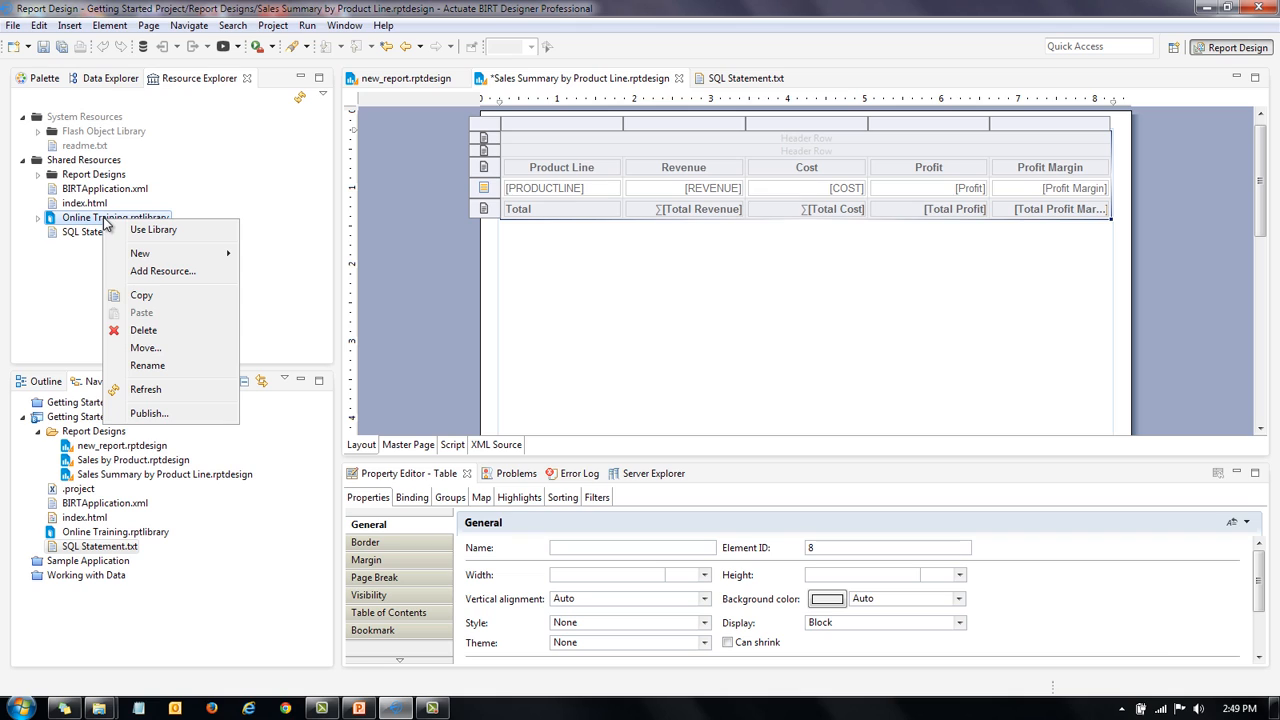
pyautogui.click(152, 230)
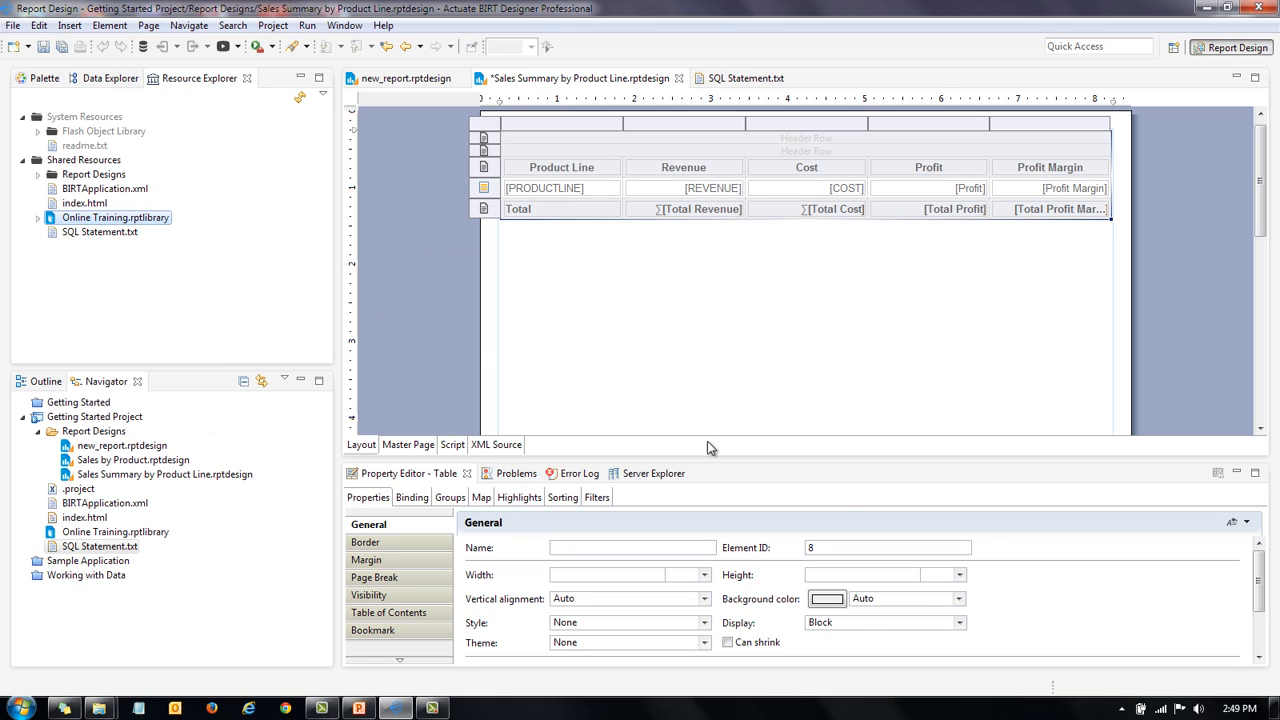
# Set the table's theme to Online Training.Online Training Table.
pyautogui.click(707, 643)
pyautogui.click(705, 644)
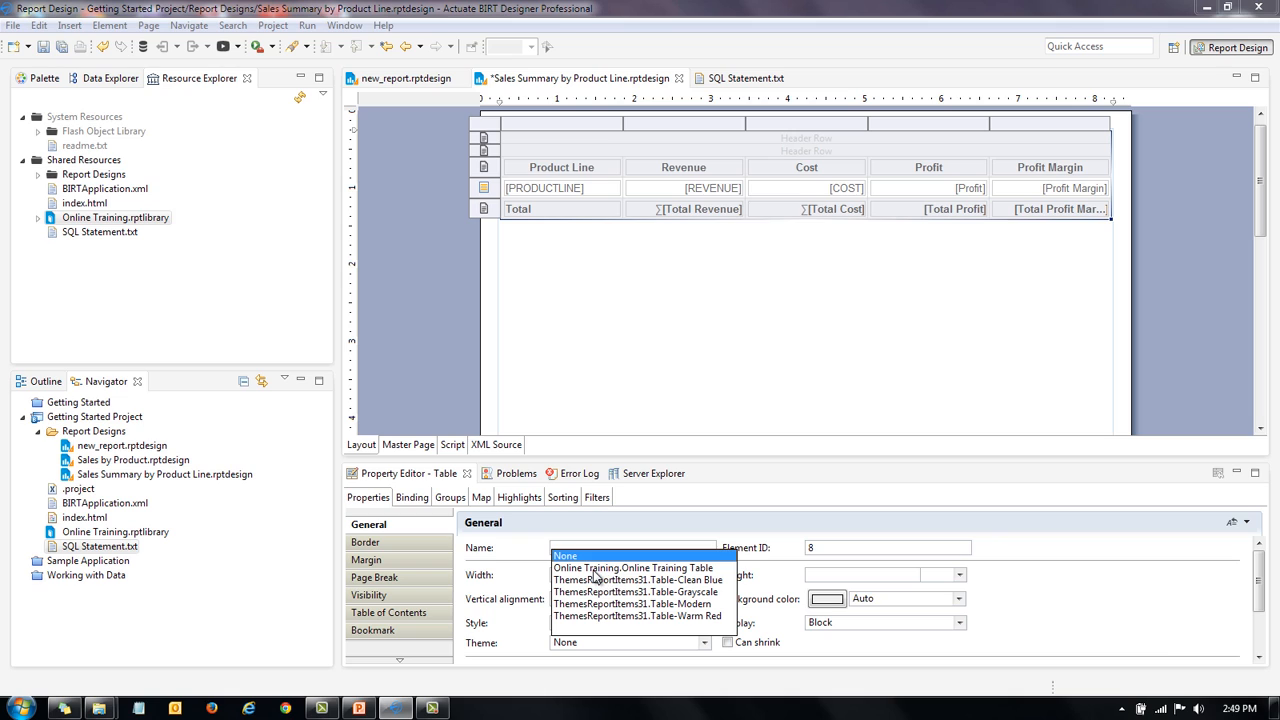
pyautogui.click(670, 568)
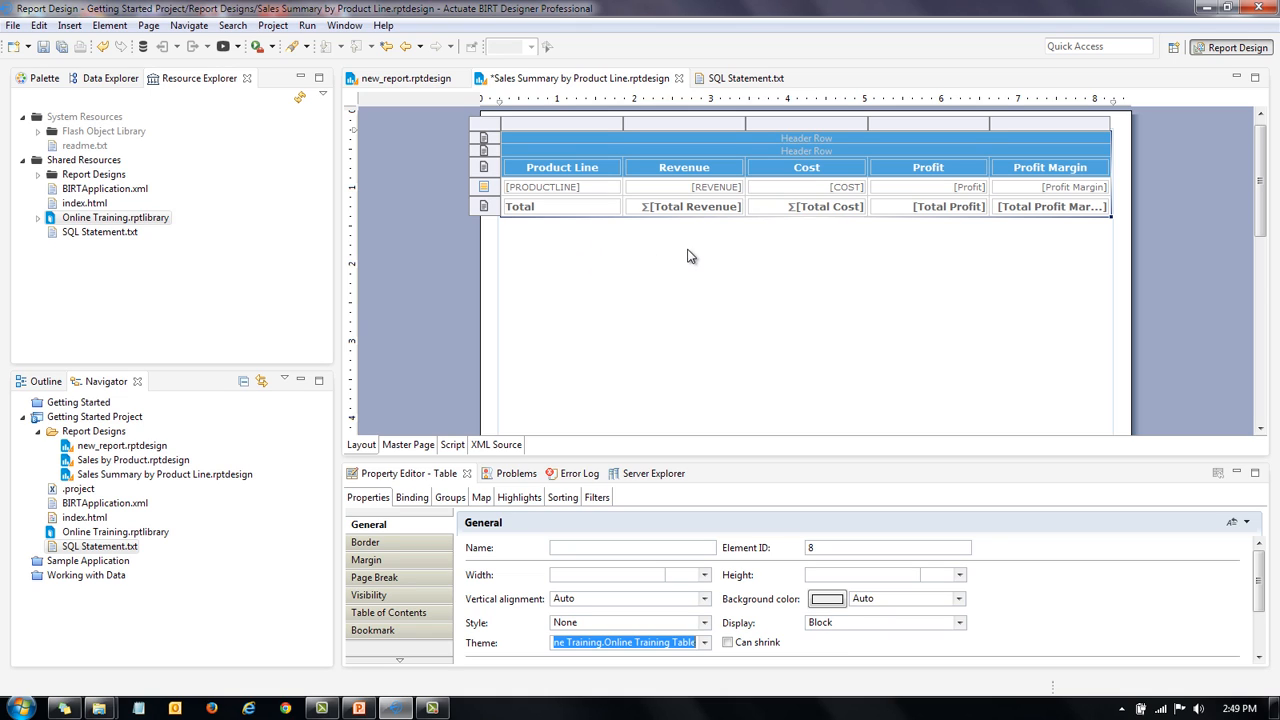
# Add a label reading "Sales Summary by Product Line" to the merged cell in the table's topmost header row.
pyautogui.click(44, 80)
pyautogui.moveTo(50, 160); pyautogui.dragTo(773, 147)
pyautogui.moveTo(773, 140); pyautogui.dragTo(775, 143)
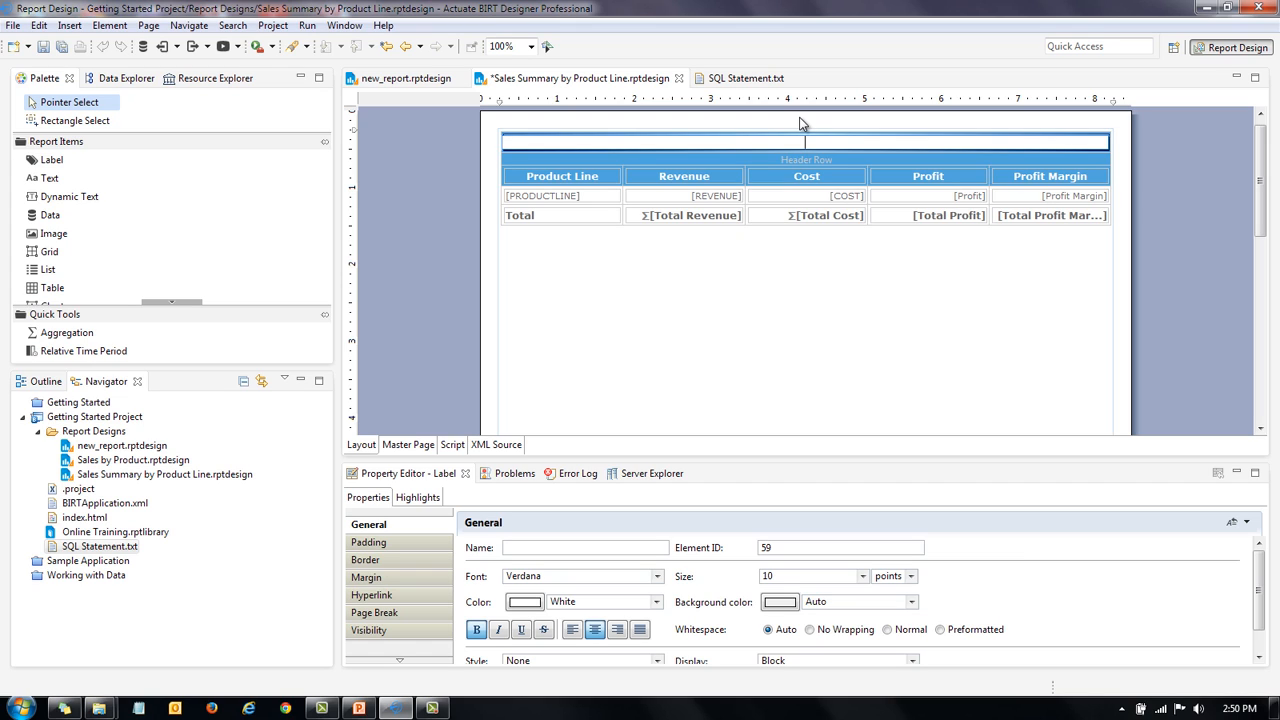
pyautogui.write('Sales Summary by Product Line')
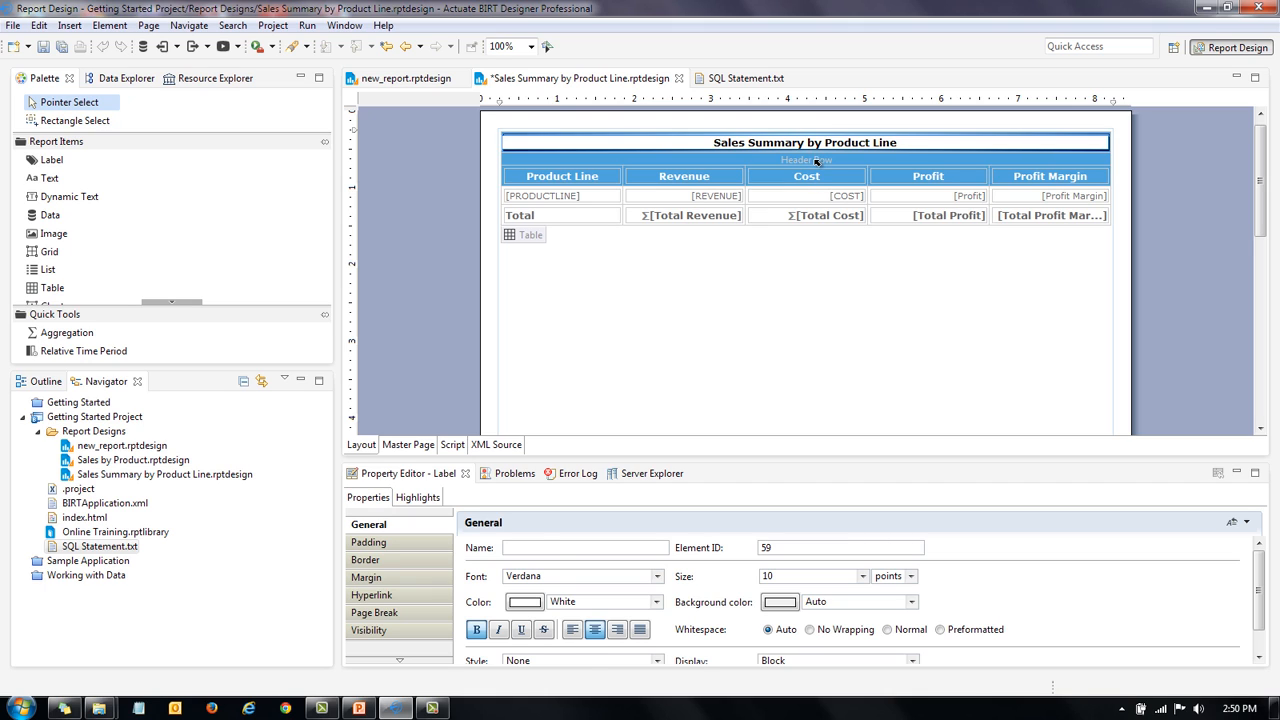
# Set the height of the empty second header row to 3.00 in.
pyautogui.click(815, 160)
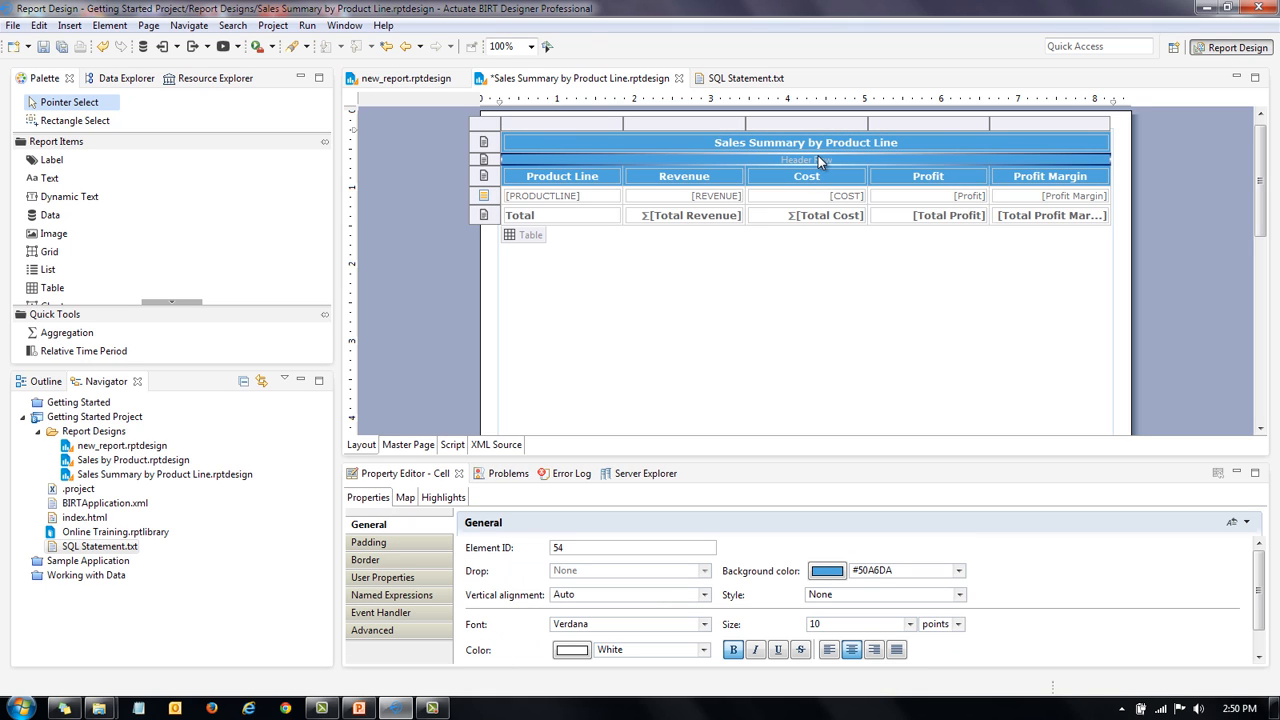
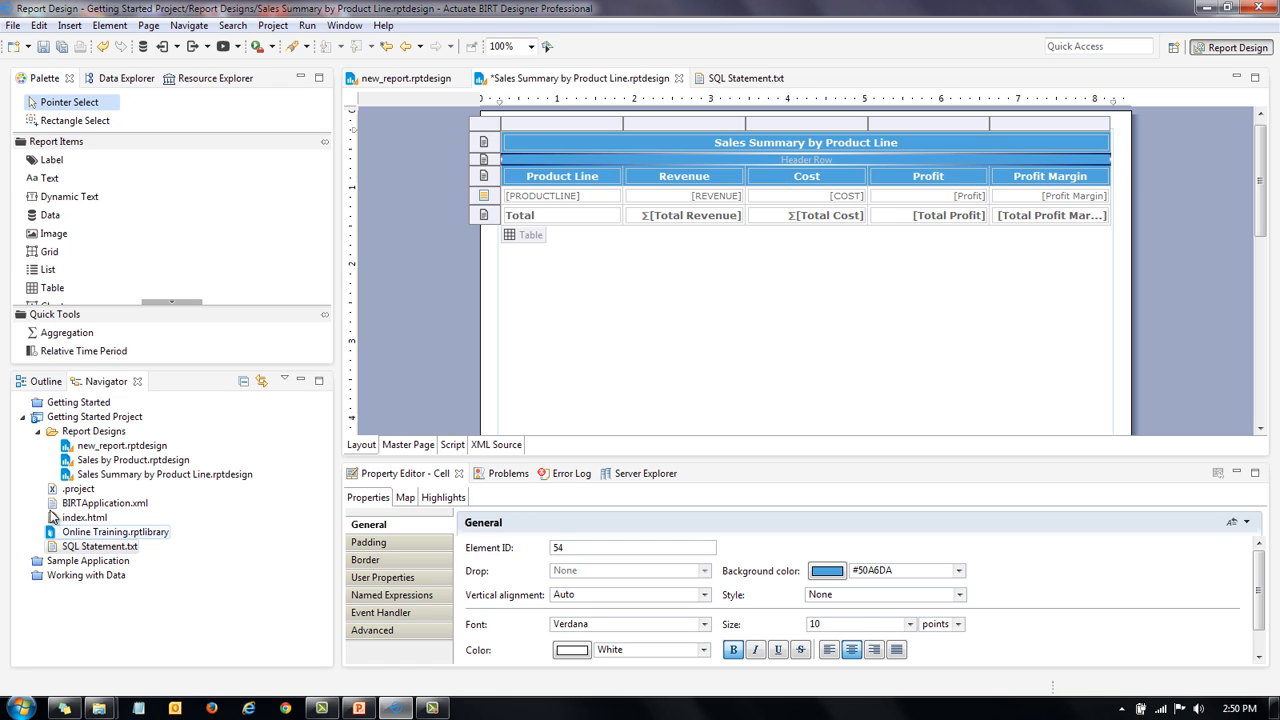
pyautogui.click(42, 383)
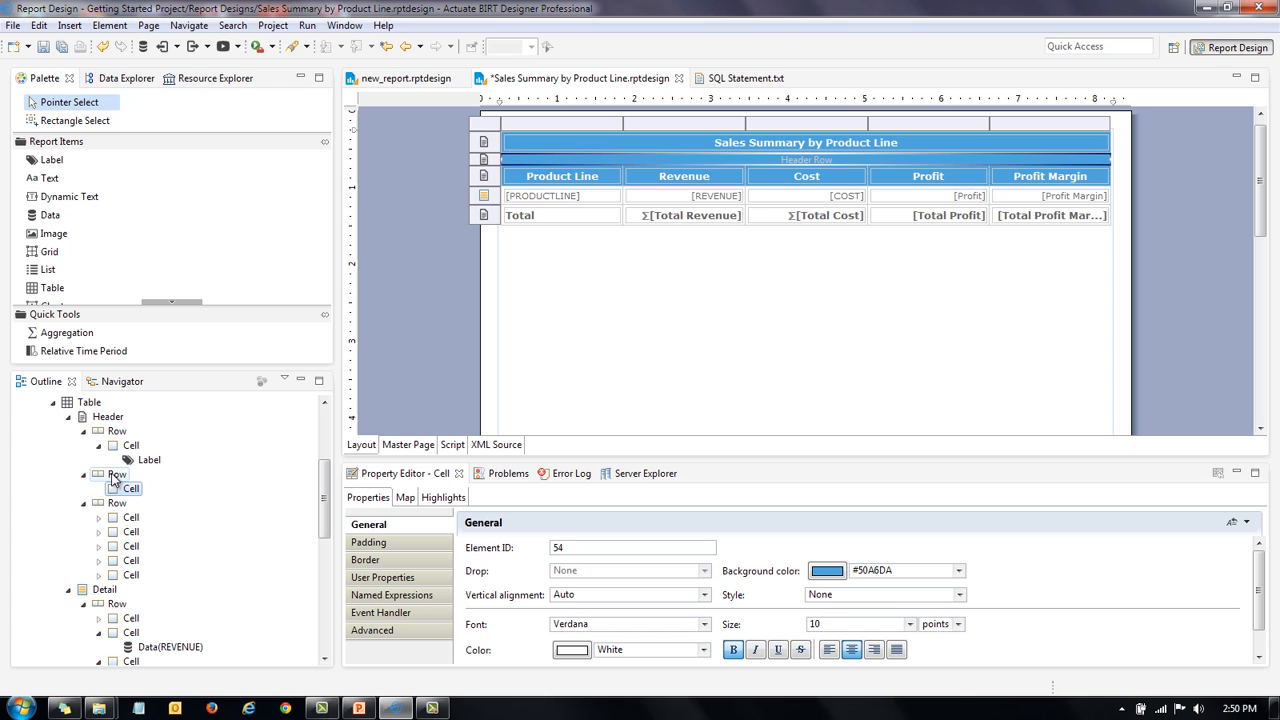
pyautogui.click(115, 476)
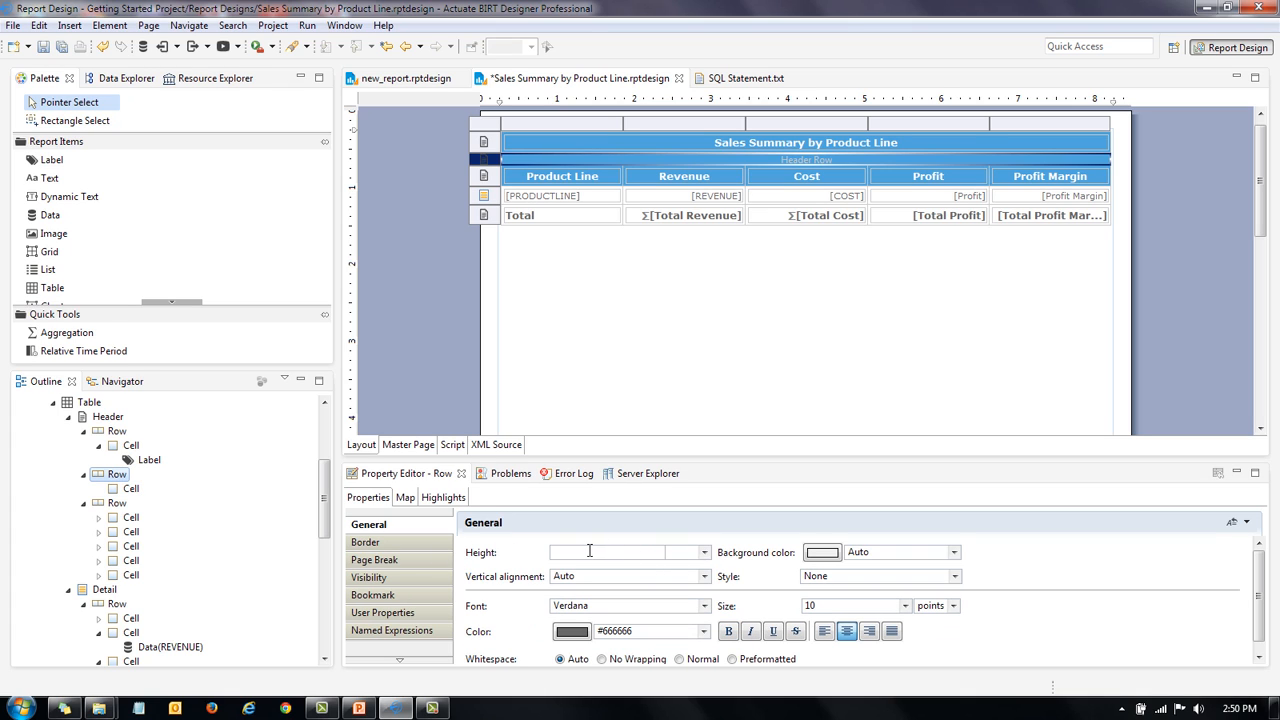
pyautogui.click(557, 552)
pyautogui.click(781, 366)
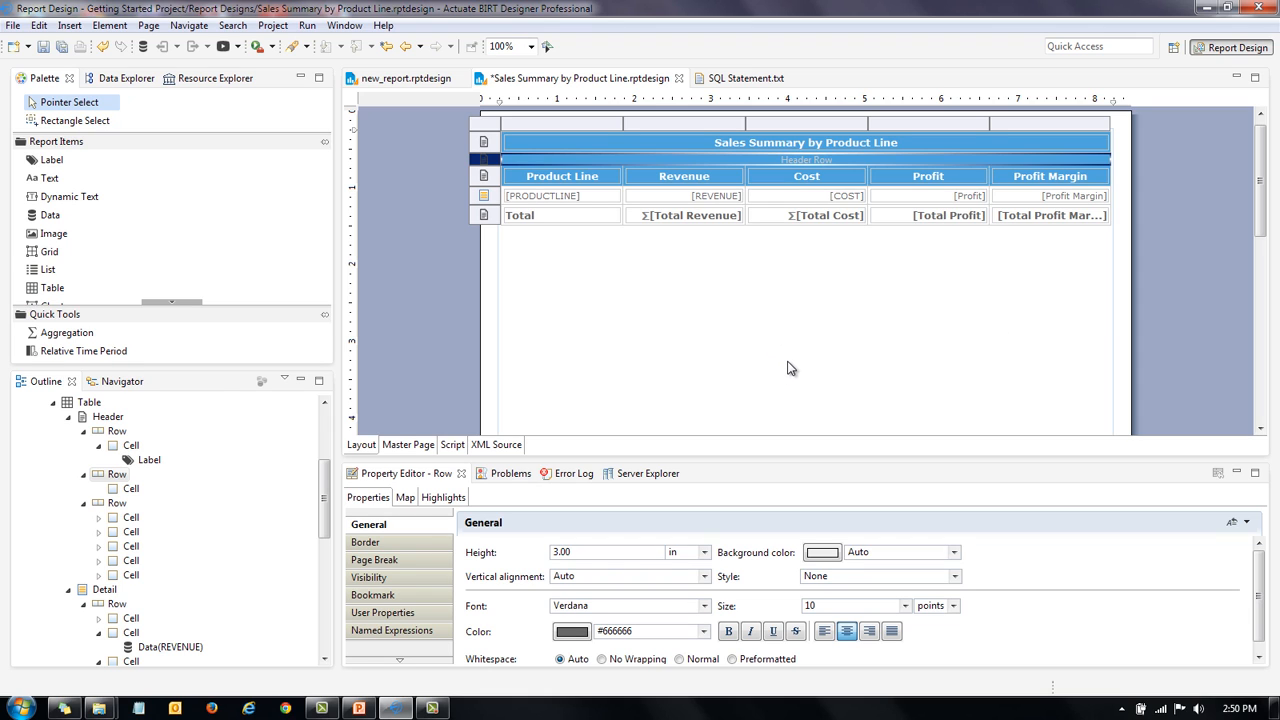
pyautogui.click(796, 388)
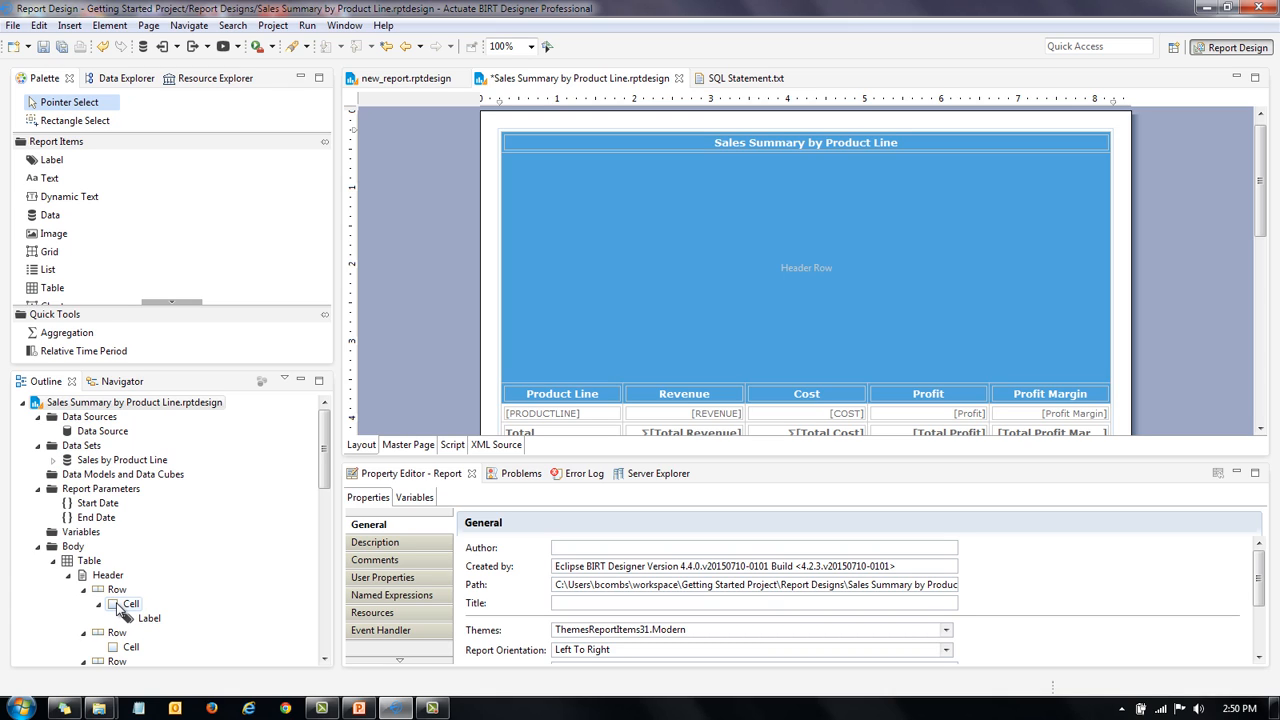
# Set the background color of the cell in the empty second header row to White.
pyautogui.click(128, 604)
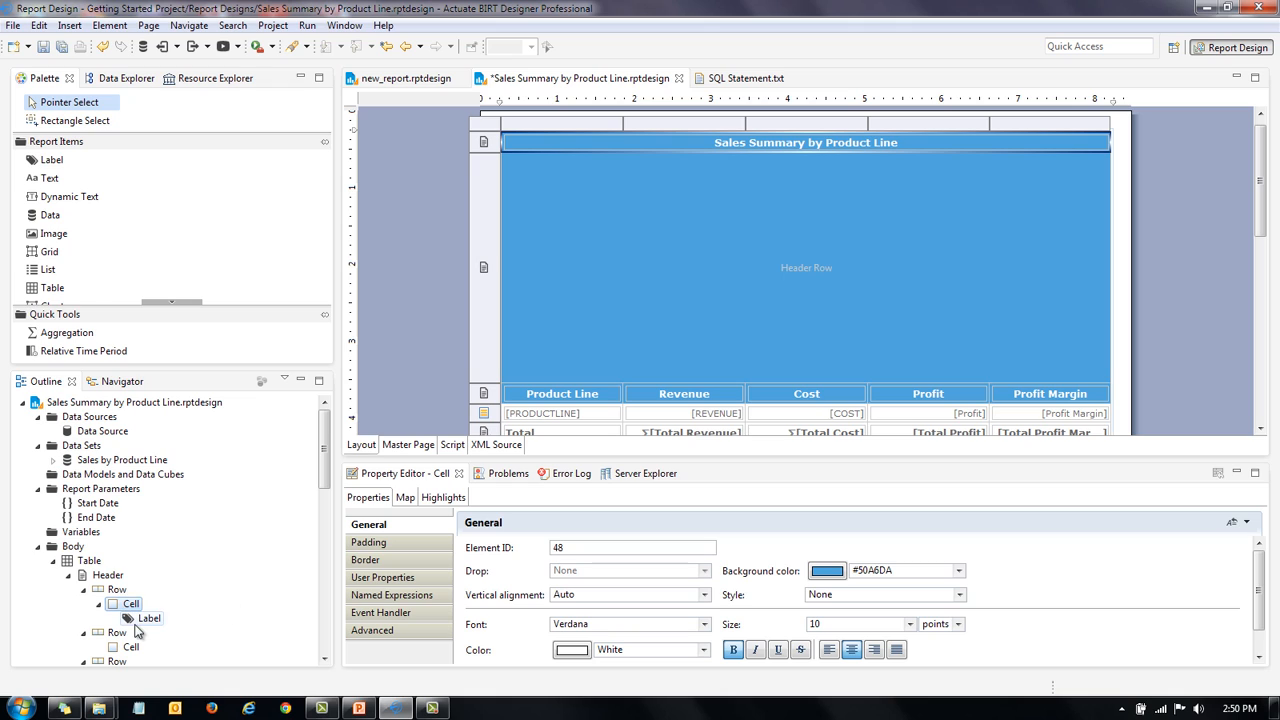
pyautogui.click(128, 647)
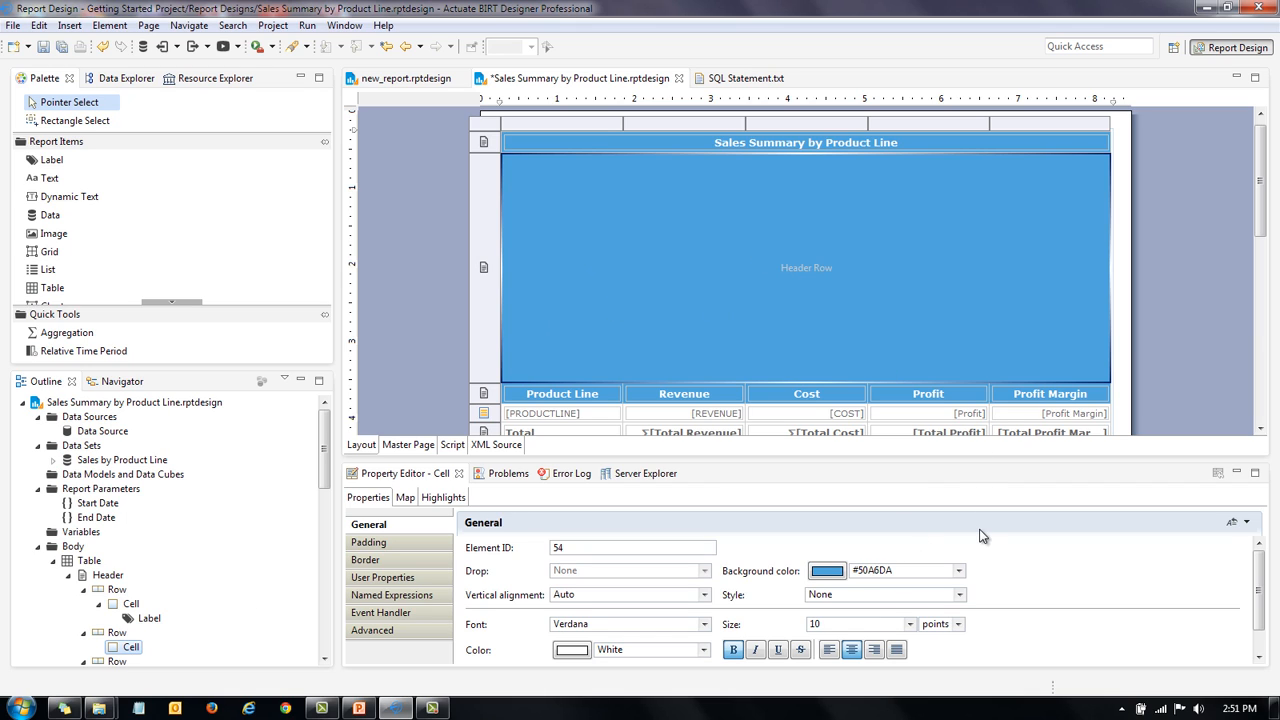
pyautogui.click(960, 576)
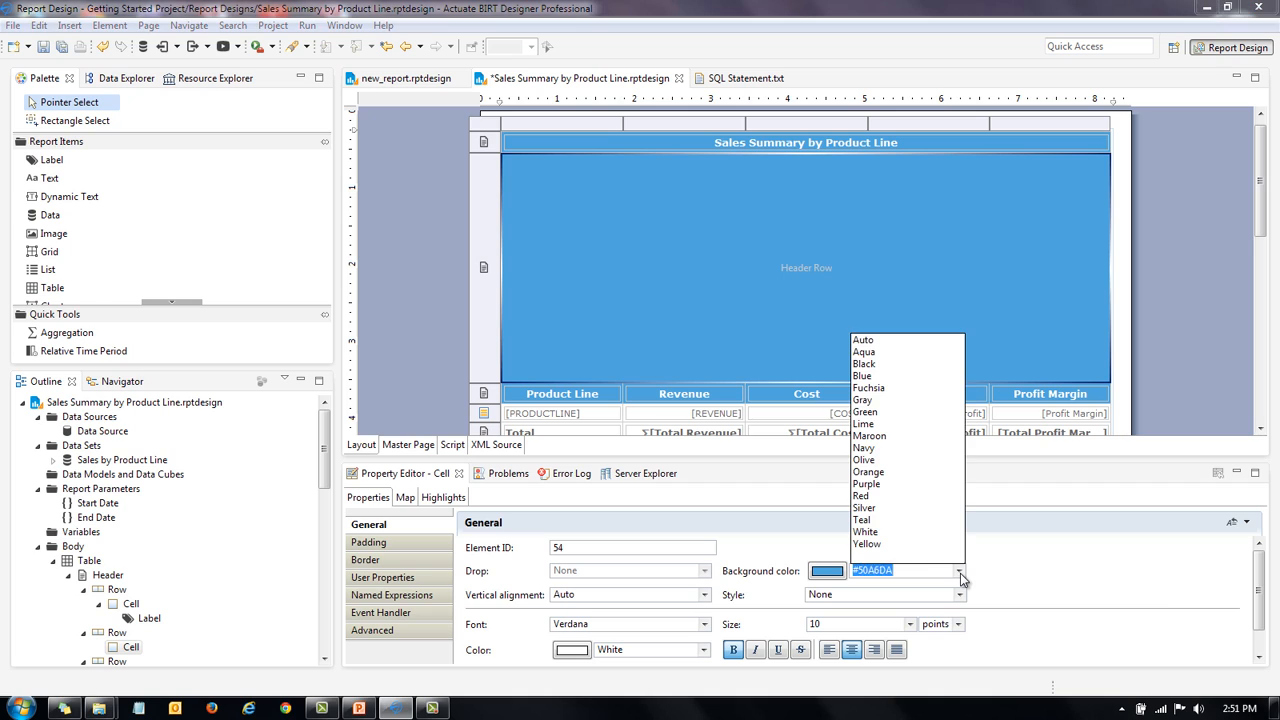
pyautogui.click(863, 532)
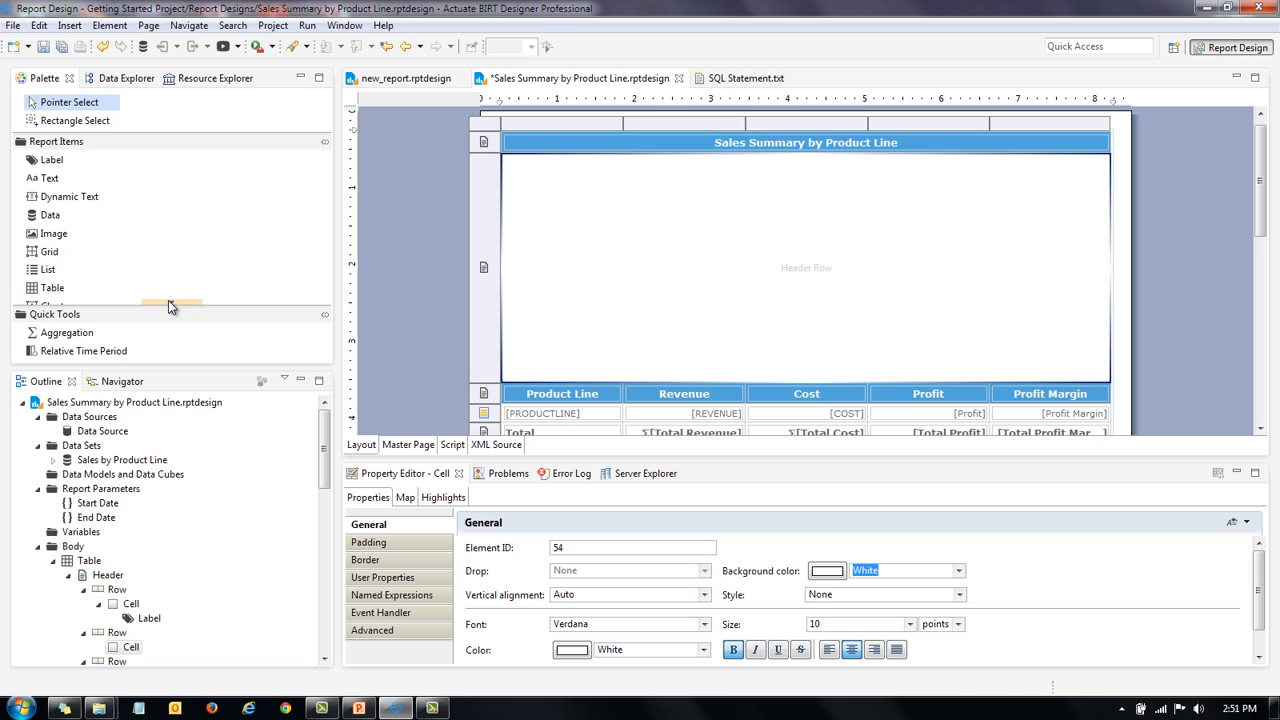
pyautogui.scroll(-3, 170, 305)
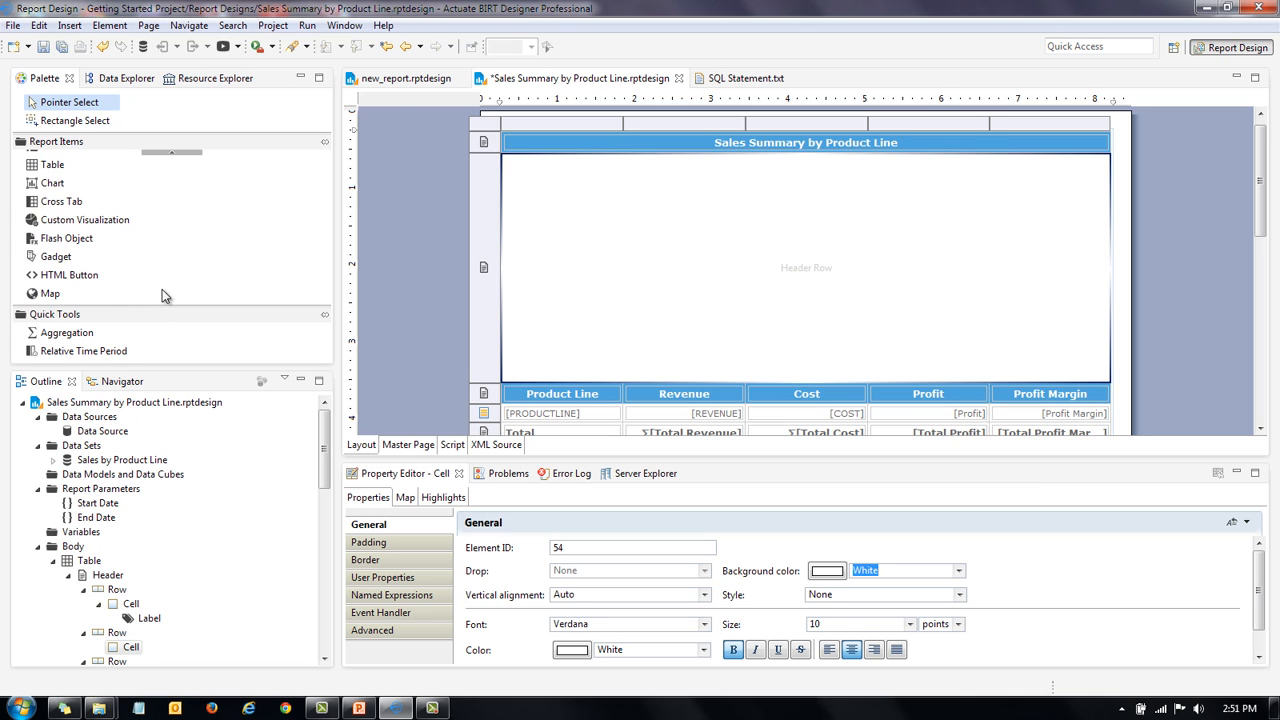
pyautogui.doubleClick(163, 291)
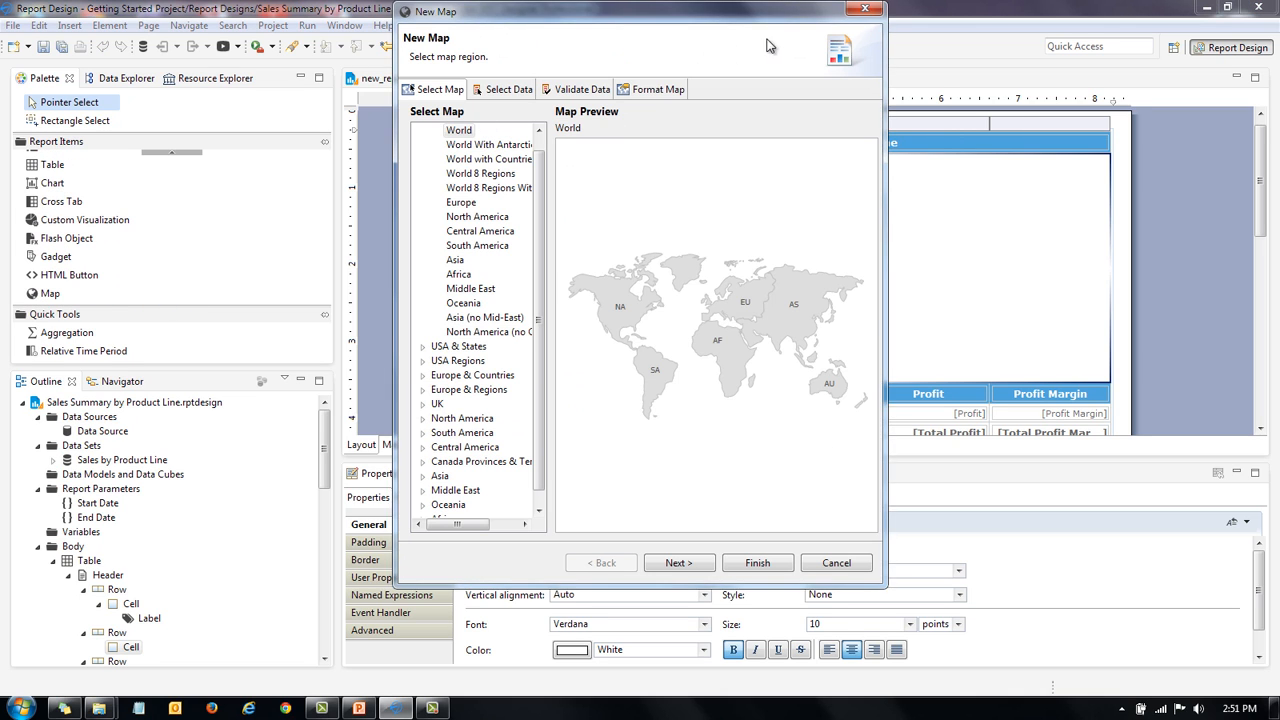
pyautogui.click(864, 12)
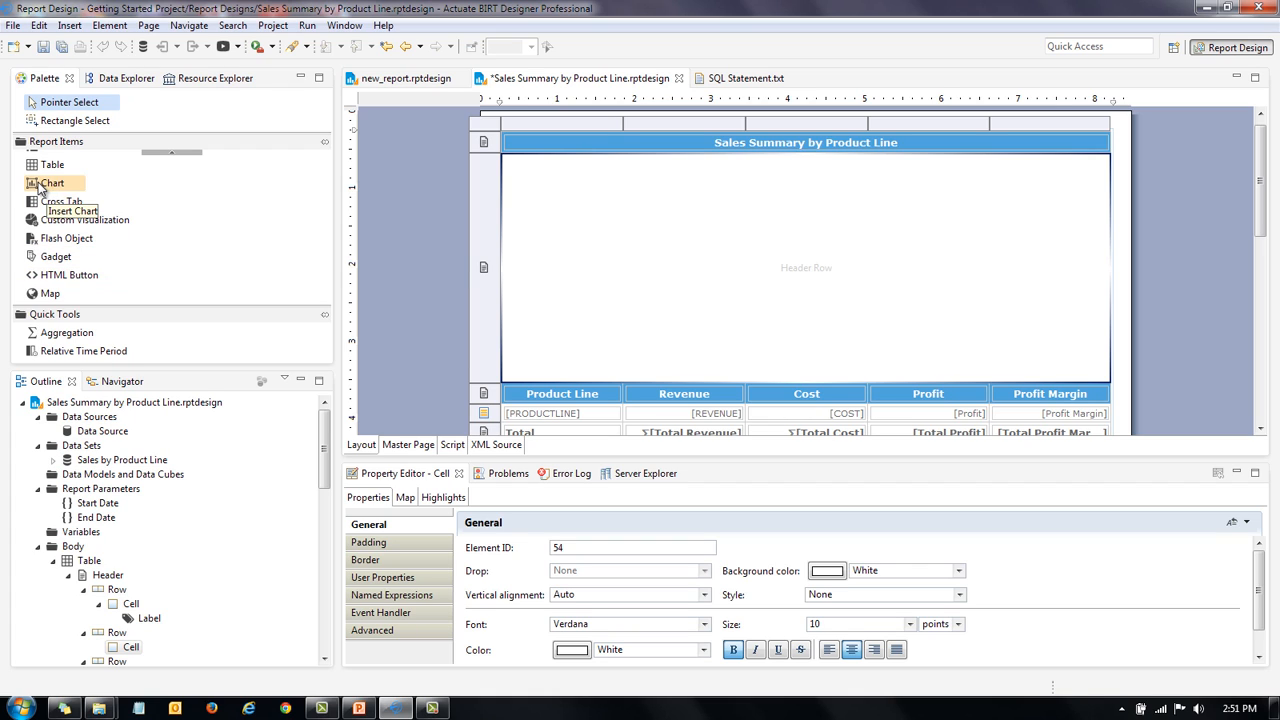
# Insert a bar chart into the white header row and set its category series to row["PRODUCTLINE"].
pyautogui.moveTo(40, 190); pyautogui.dragTo(609, 250)
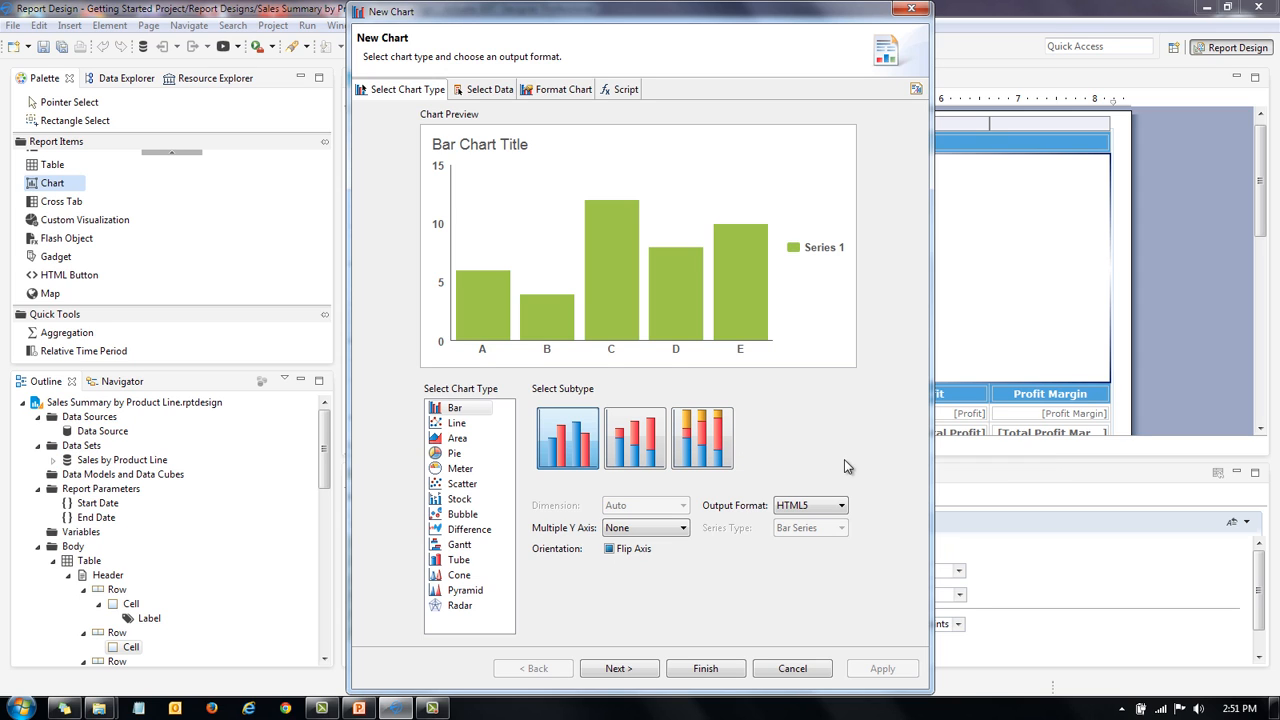
pyautogui.click(484, 90)
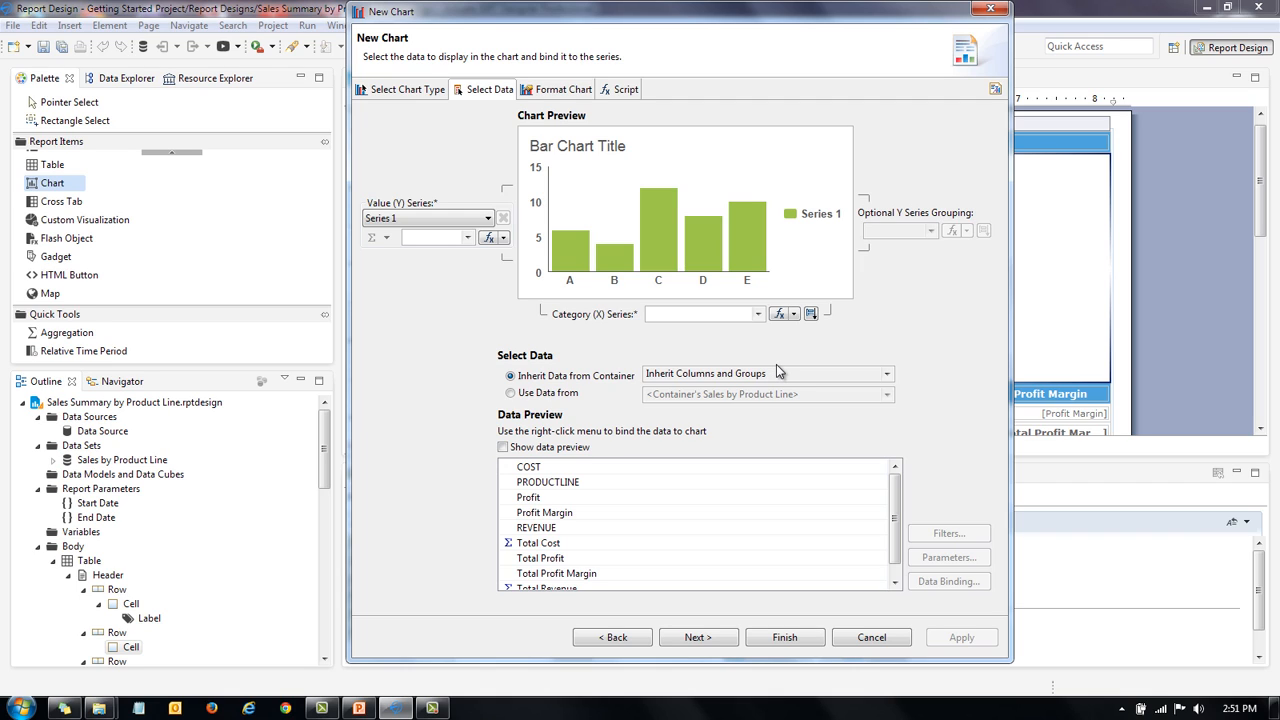
pyautogui.click(757, 314)
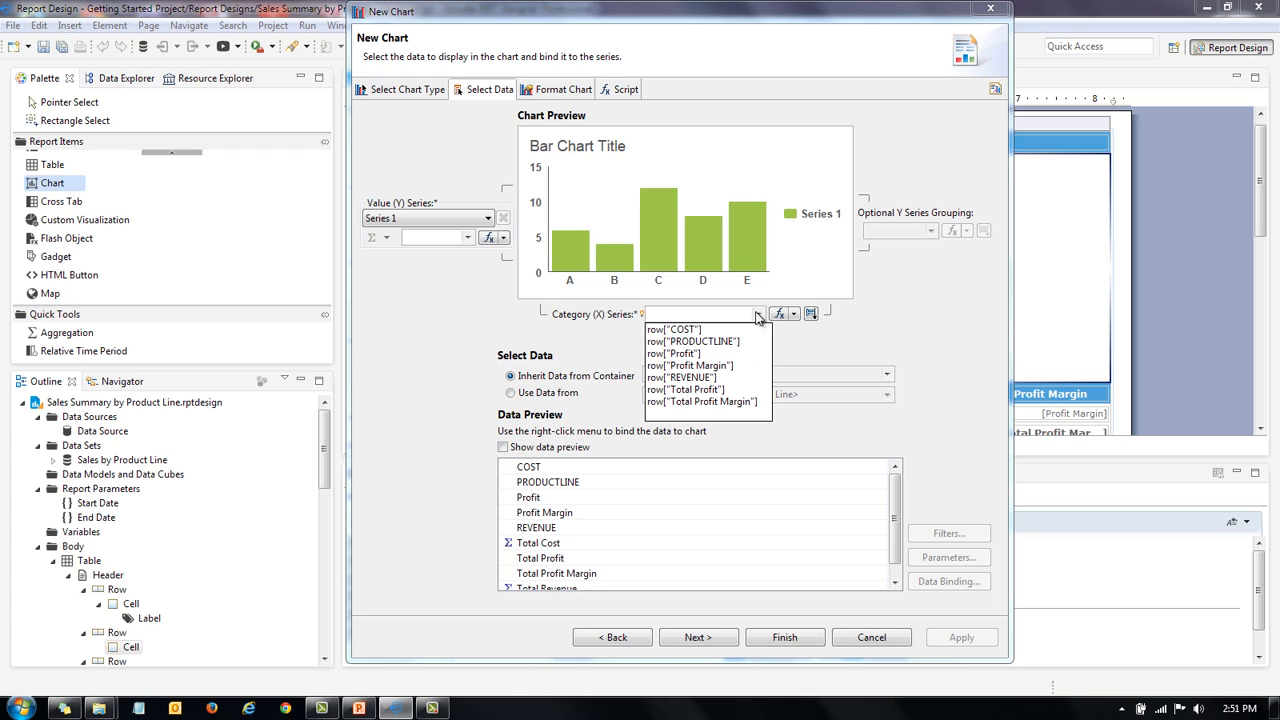
pyautogui.click(742, 343)
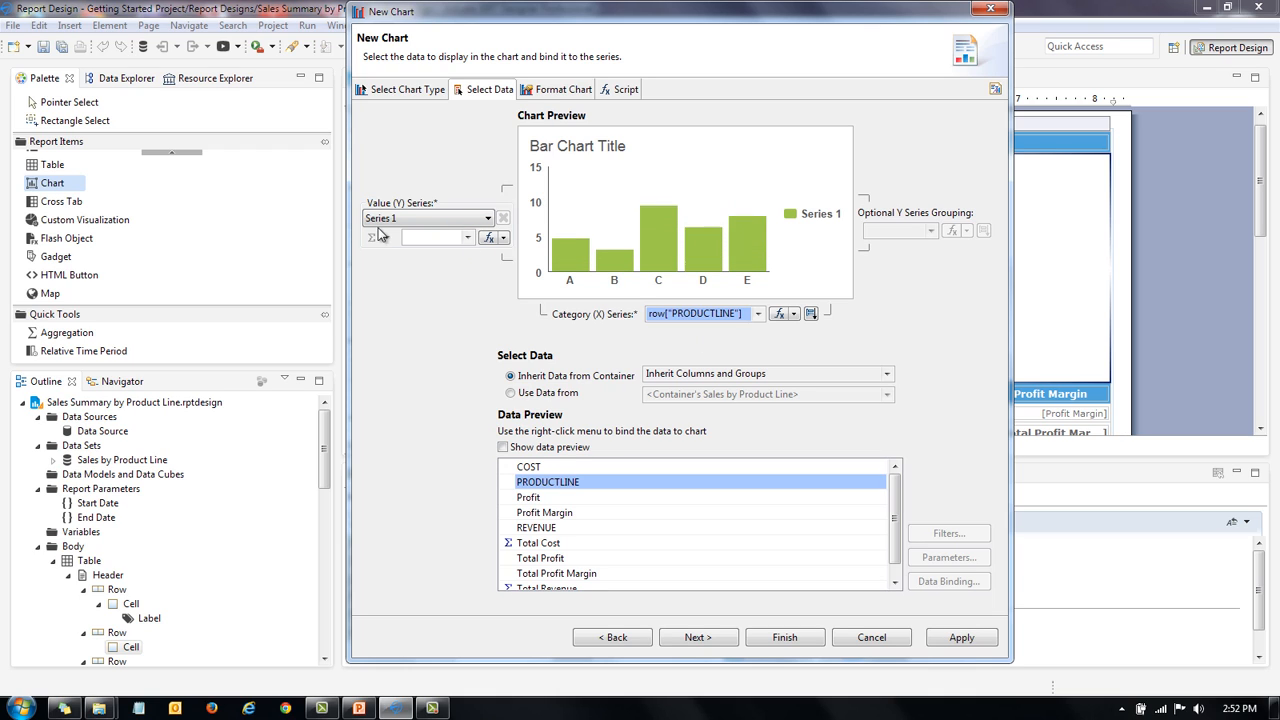
# Set the chart's first value series to row["REVENUE"] and add a second value series set to row["COST"].
pyautogui.click(467, 238)
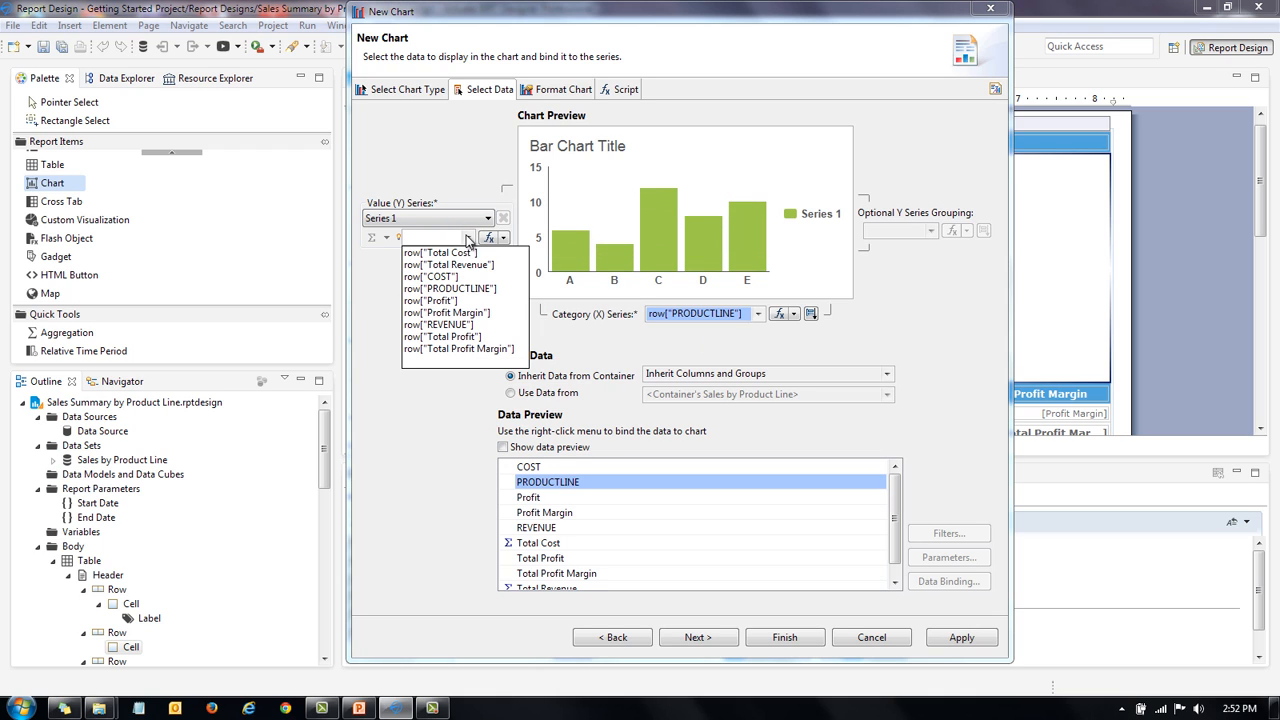
pyautogui.click(450, 326)
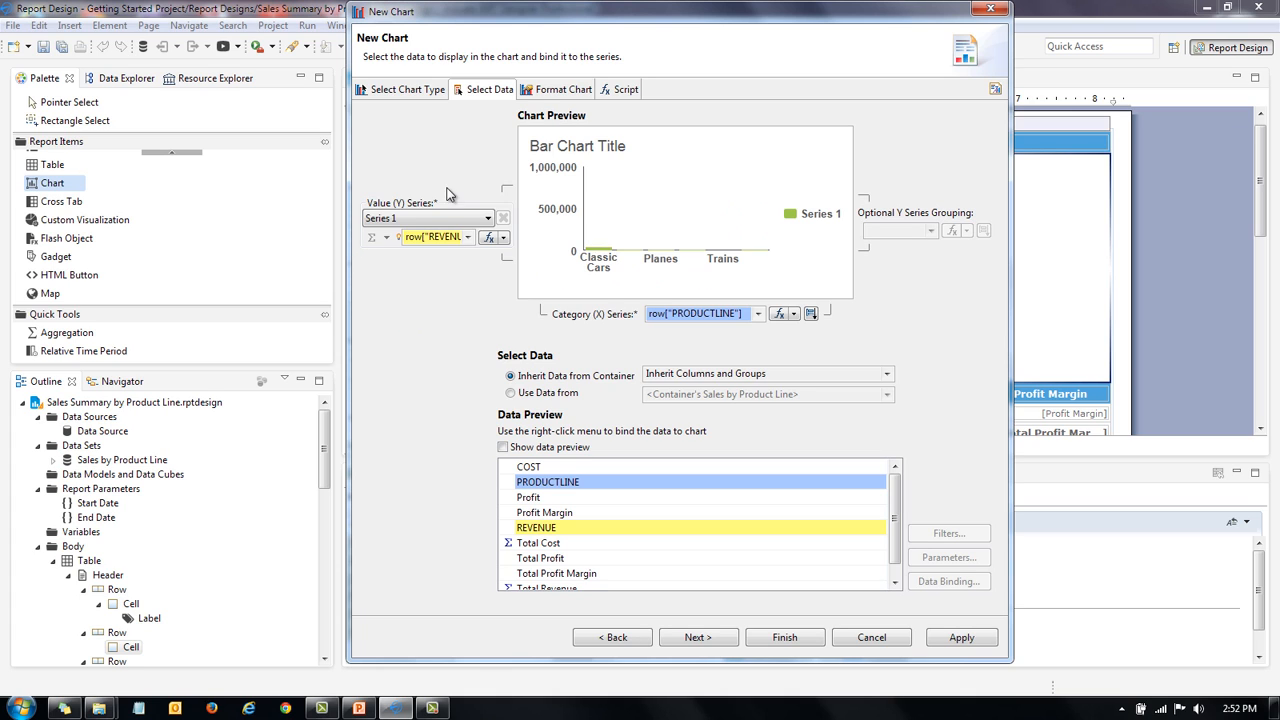
pyautogui.click(487, 218)
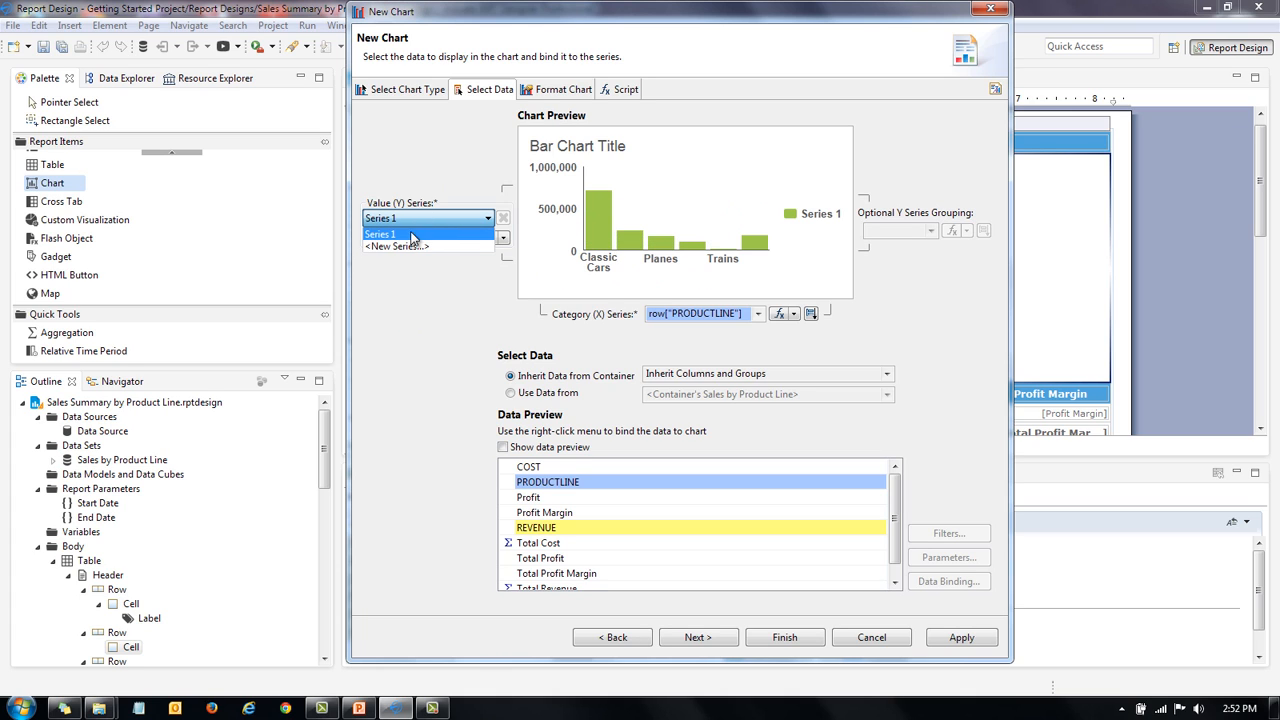
pyautogui.click(395, 246)
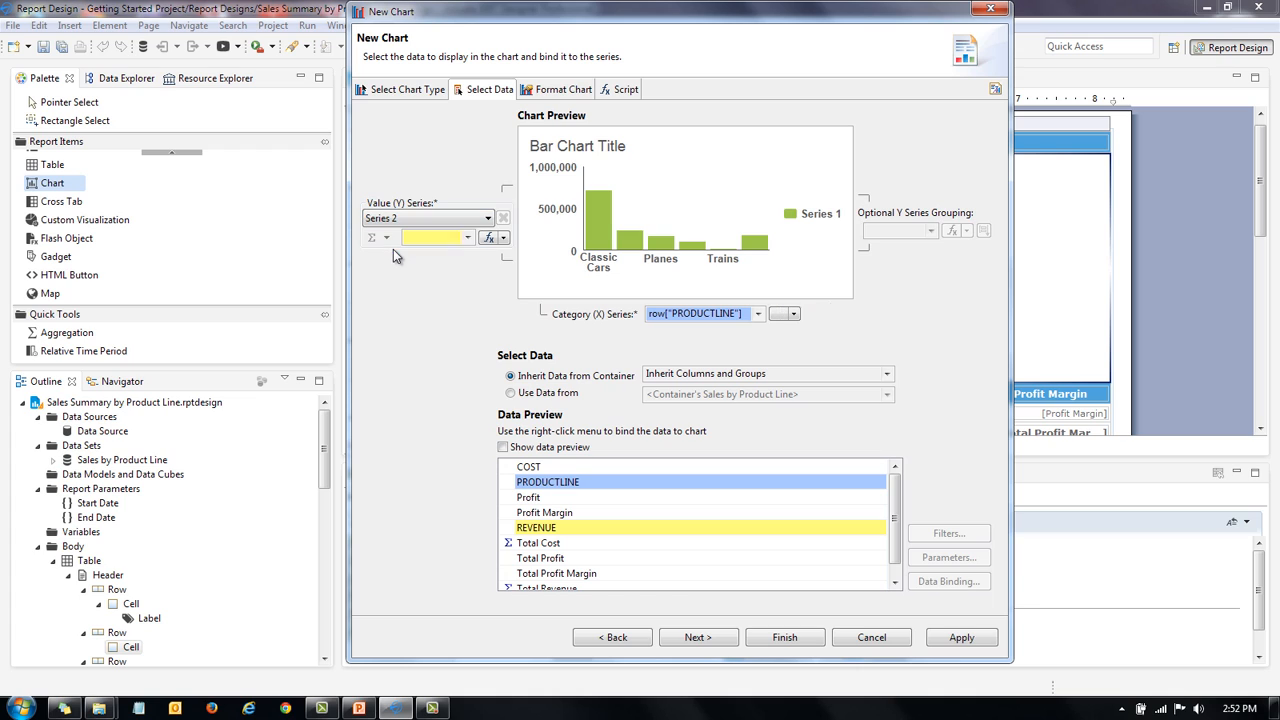
pyautogui.click(467, 240)
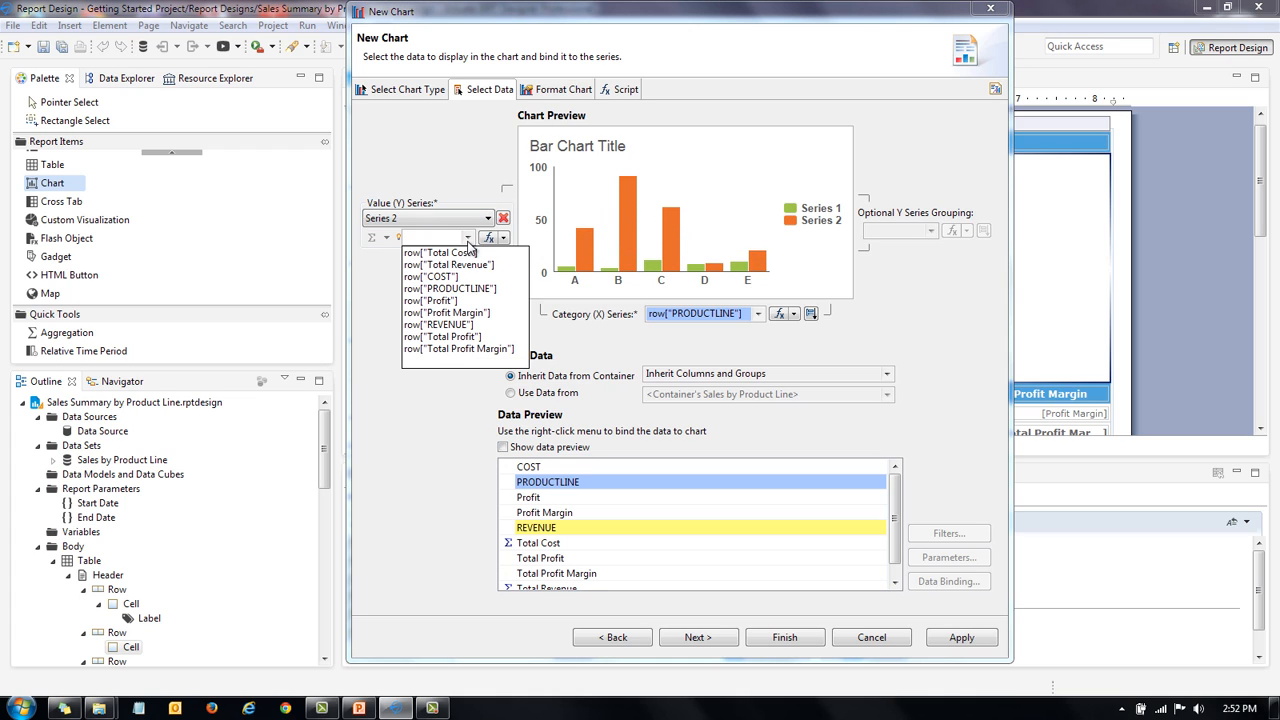
pyautogui.click(437, 277)
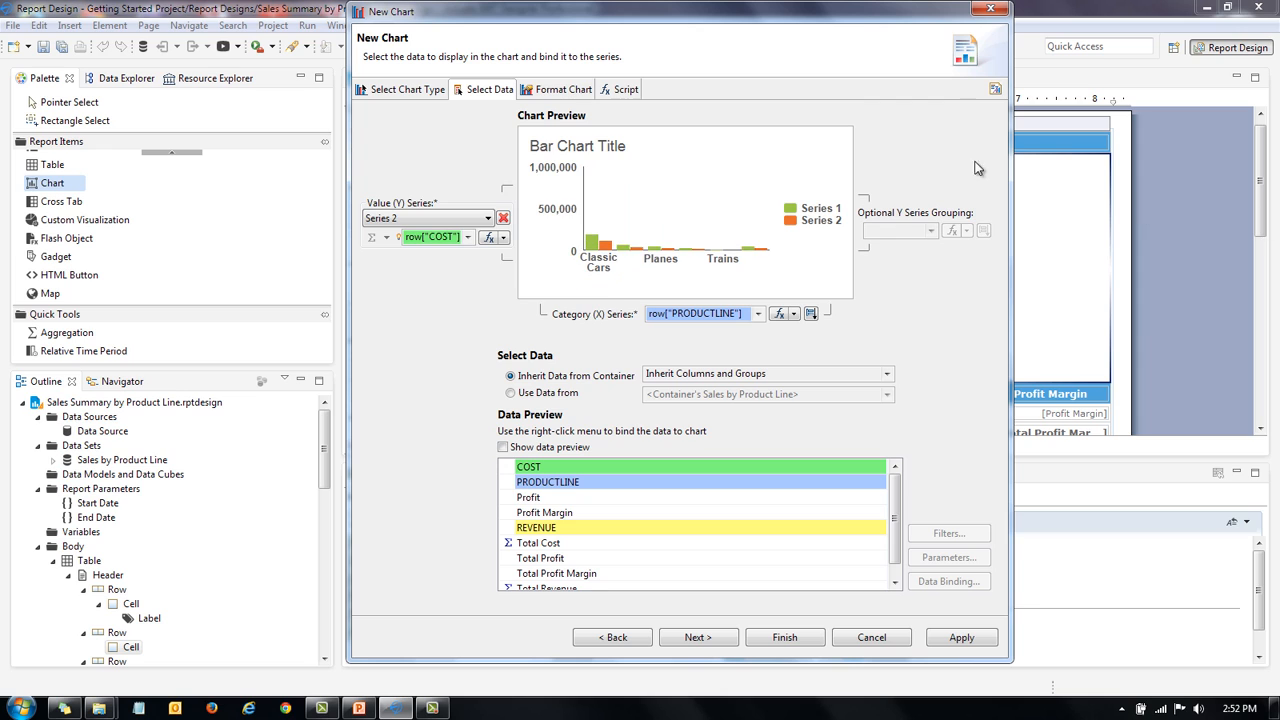
# Apply the Online Training.Online Training Chart theme to the chart and turn off its shadow effect.
pyautogui.click(553, 90)
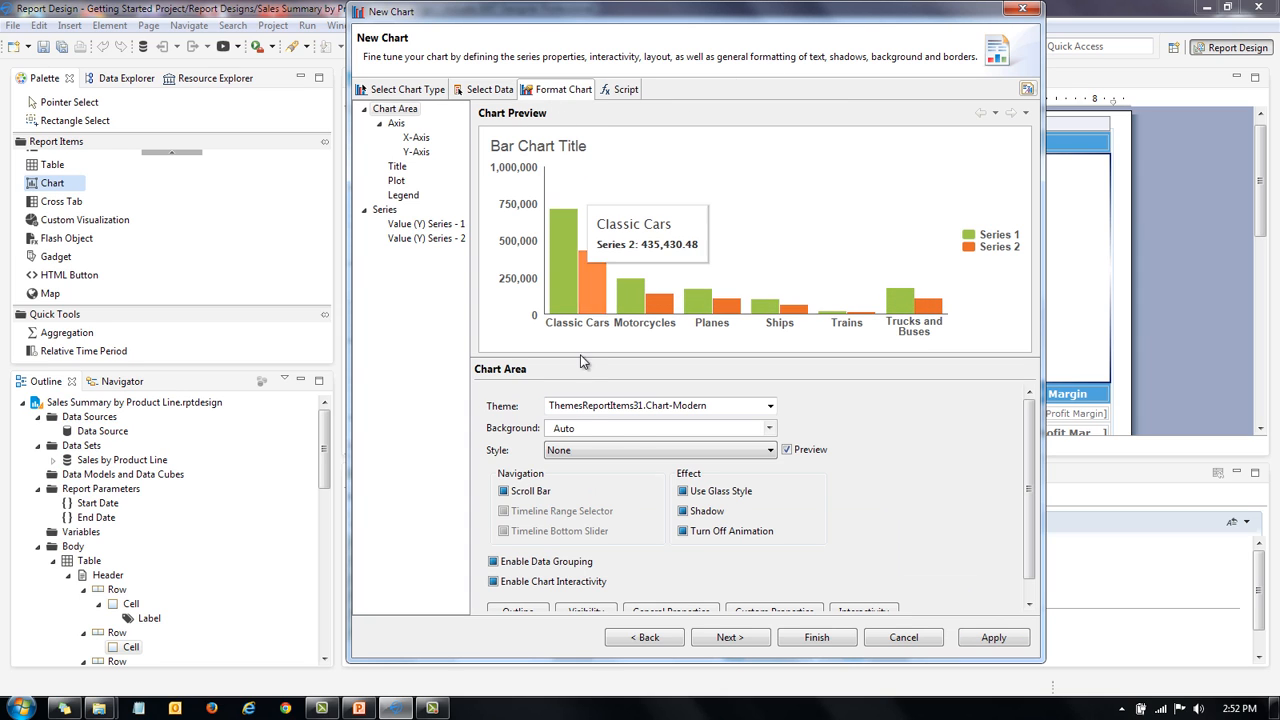
pyautogui.click(770, 408)
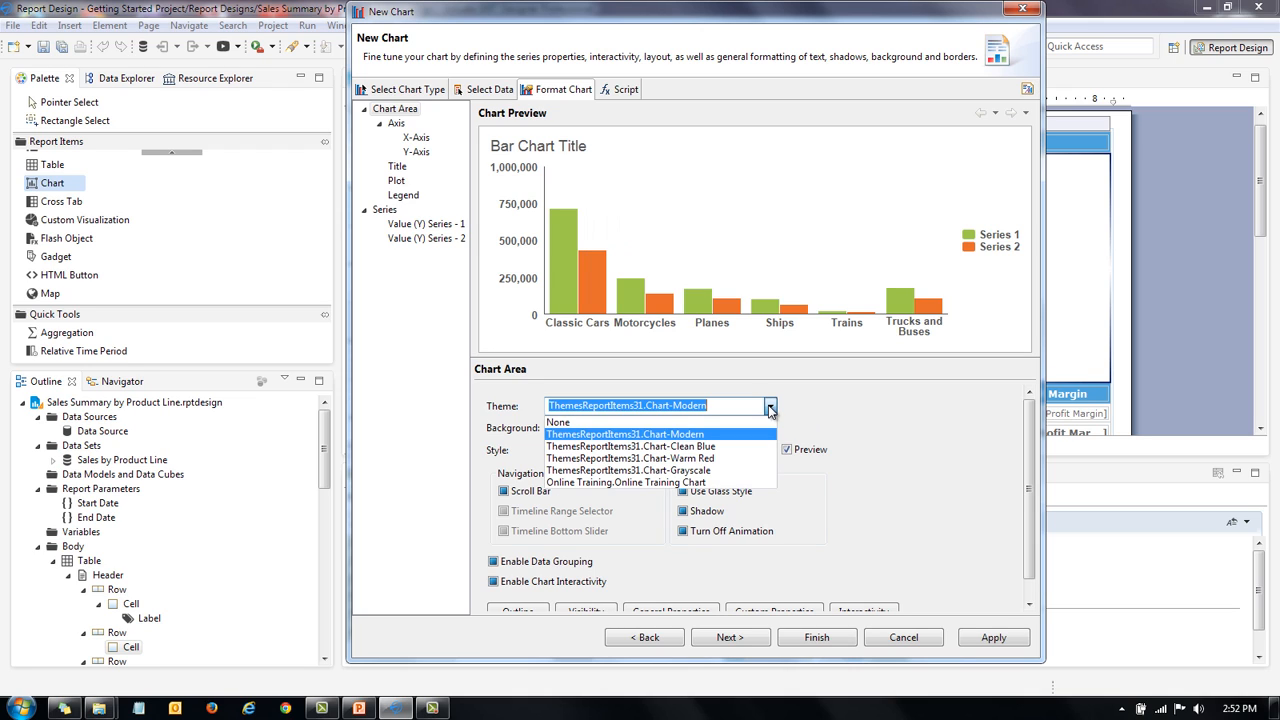
pyautogui.click(646, 483)
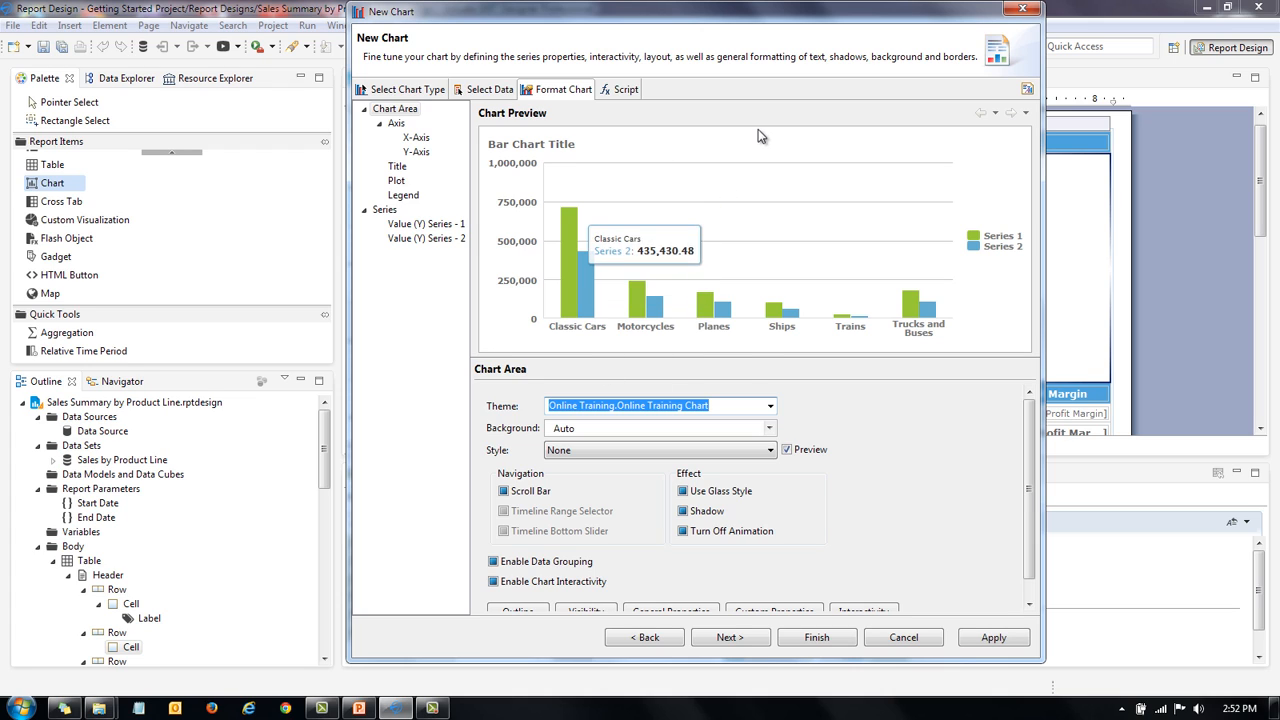
pyautogui.click(682, 512)
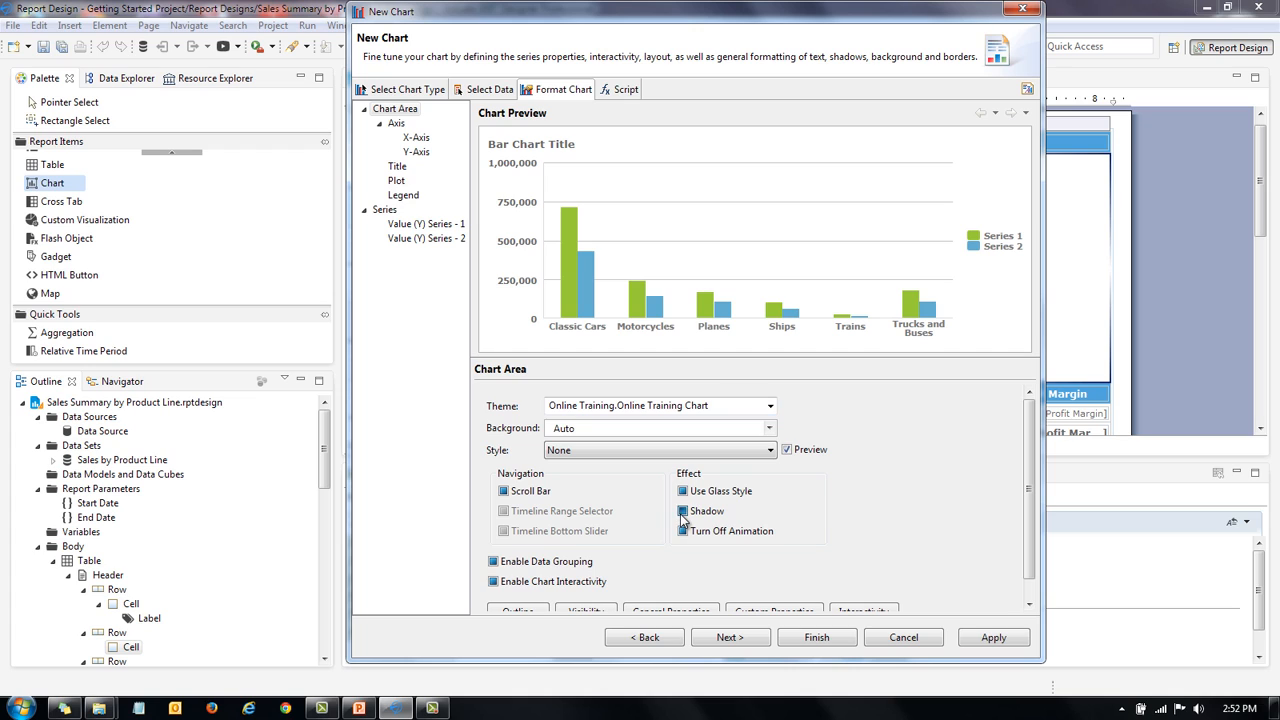
pyautogui.click(682, 512)
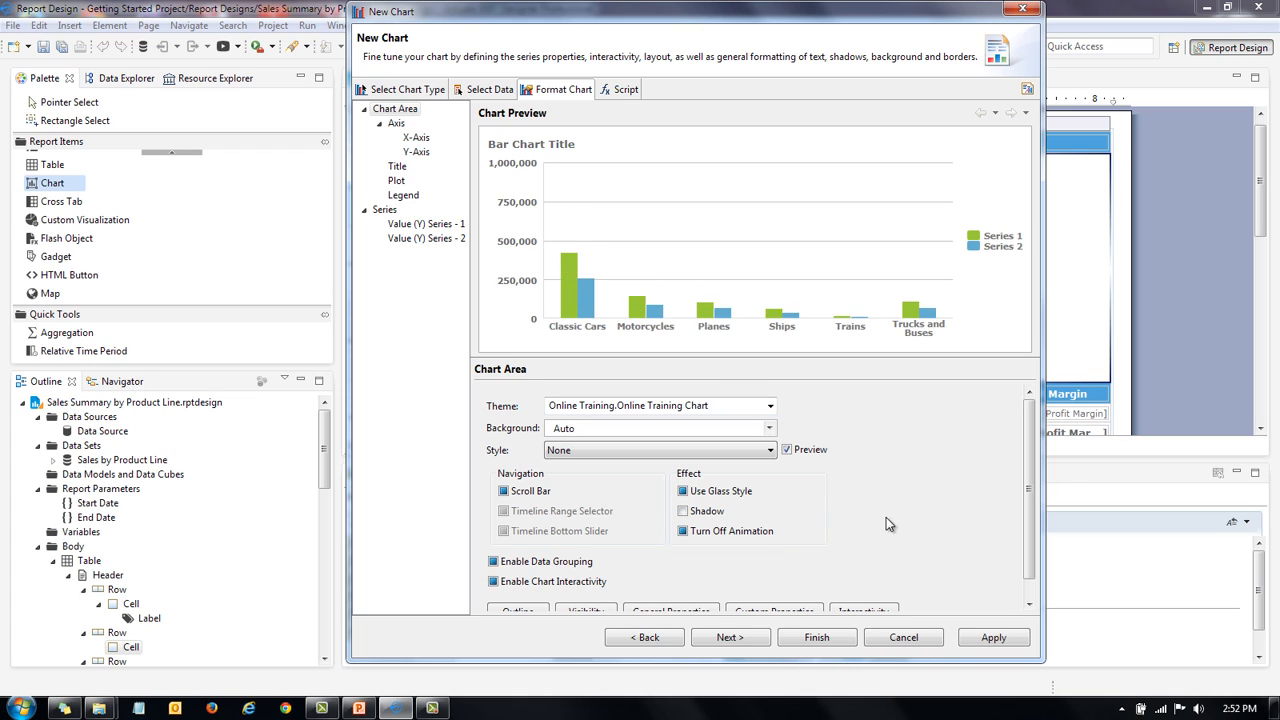
# Hide the chart title, title the two value series Revenue and Cost, and finish the chart.
pyautogui.click(397, 167)
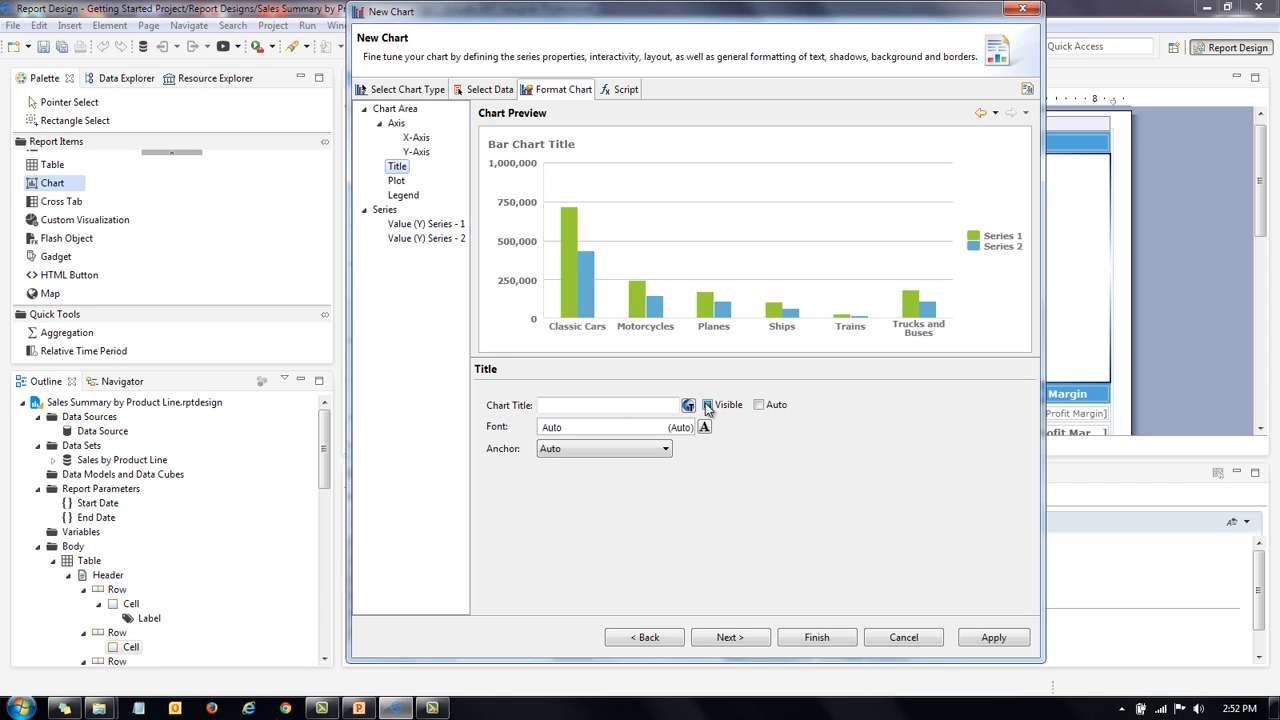
pyautogui.click(707, 405)
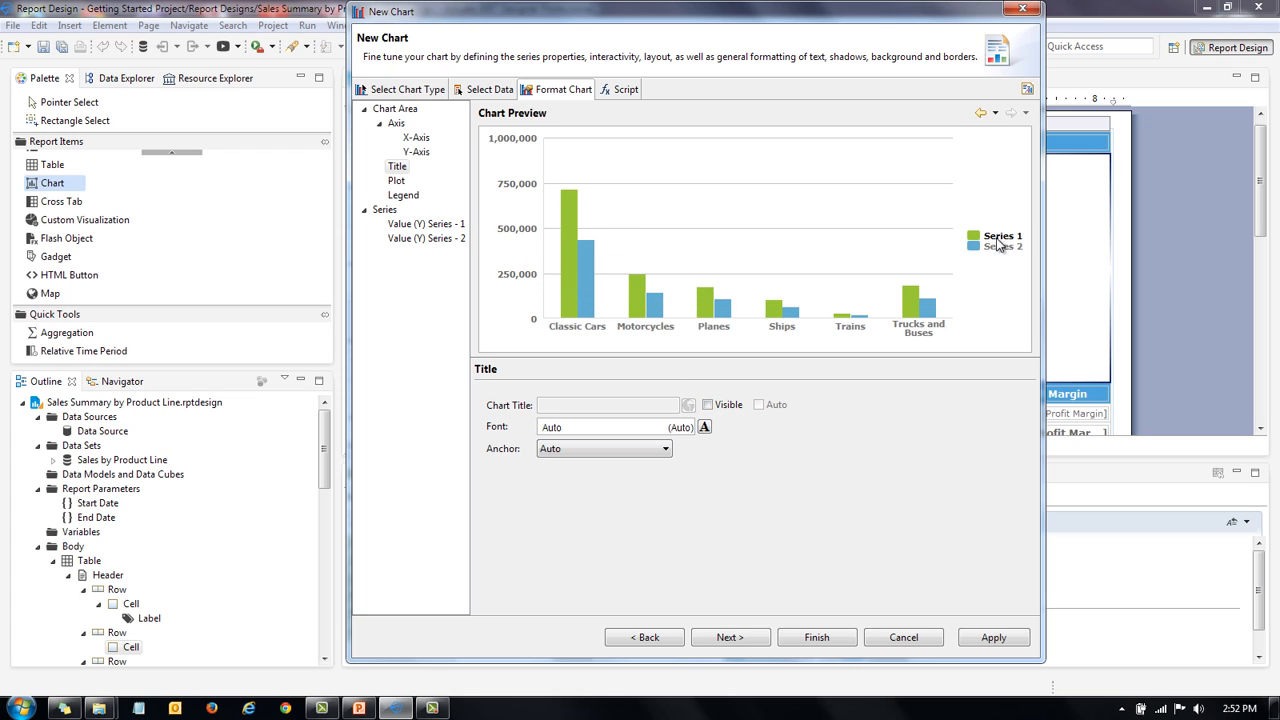
pyautogui.click(385, 210)
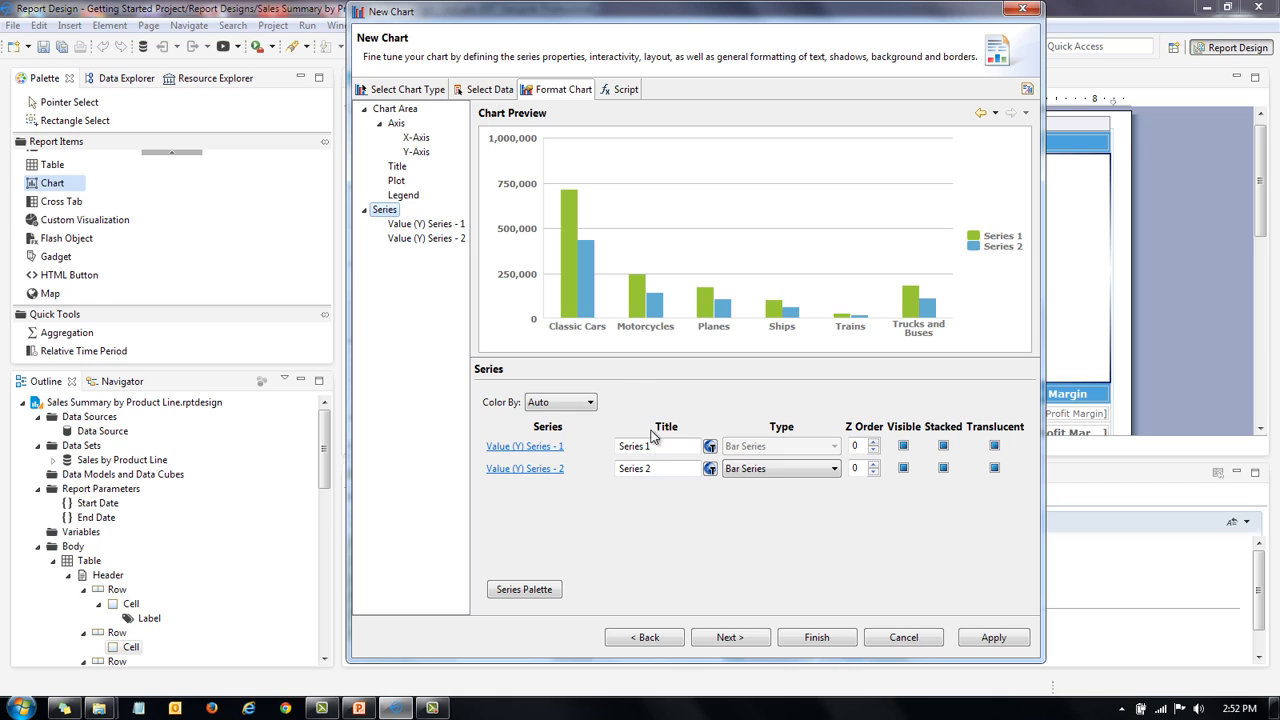
pyautogui.moveTo(656, 446); pyautogui.dragTo(552, 453)
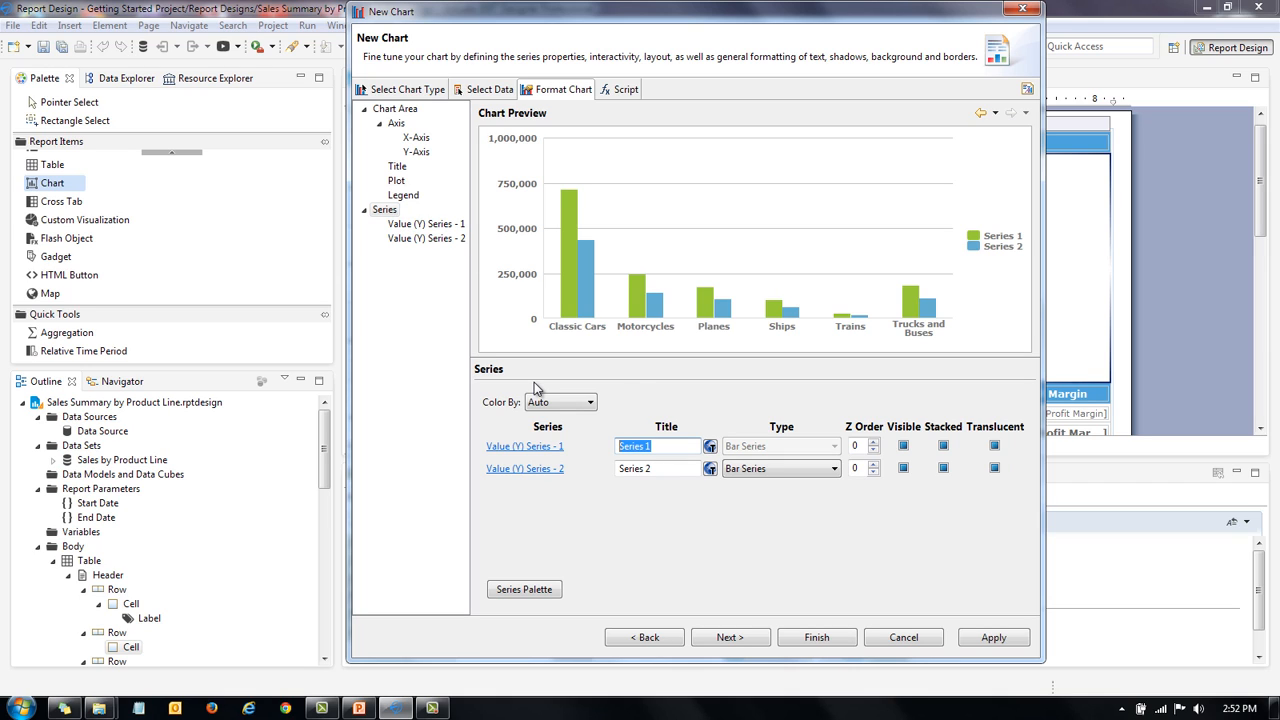
pyautogui.write('Revenue')
pyautogui.moveTo(680, 467); pyautogui.dragTo(562, 470)
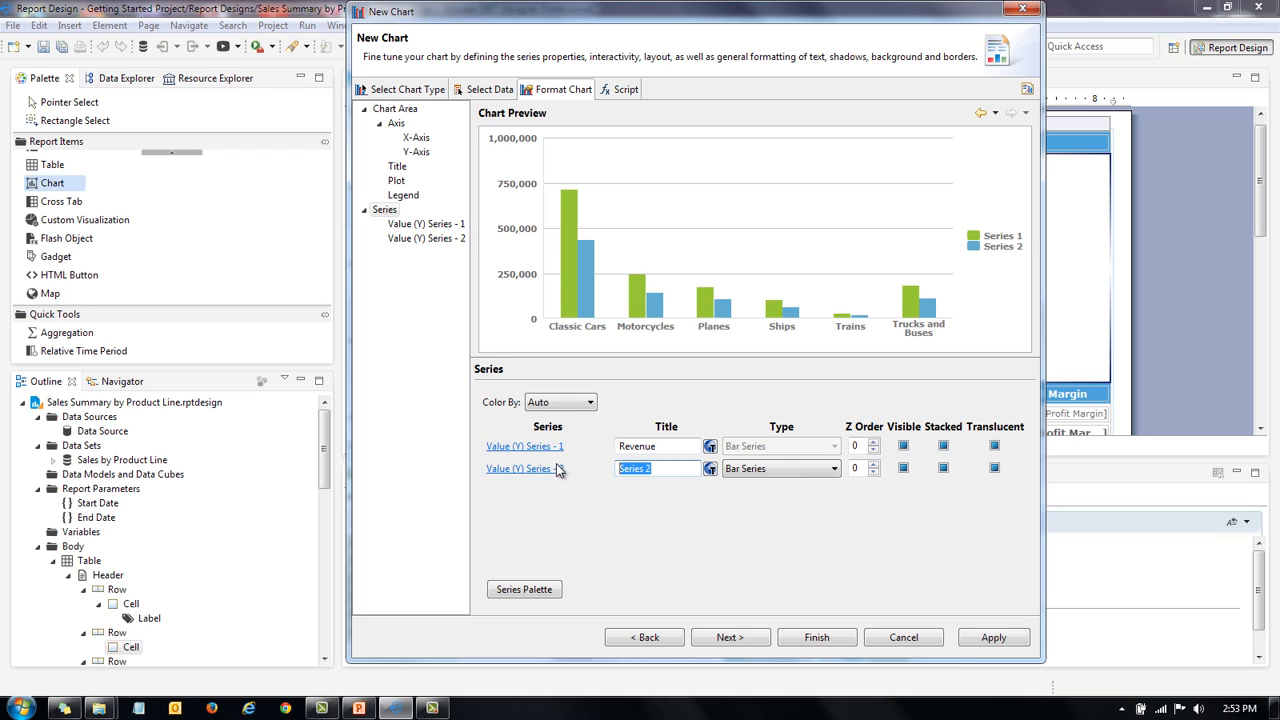
pyautogui.write('Cost')
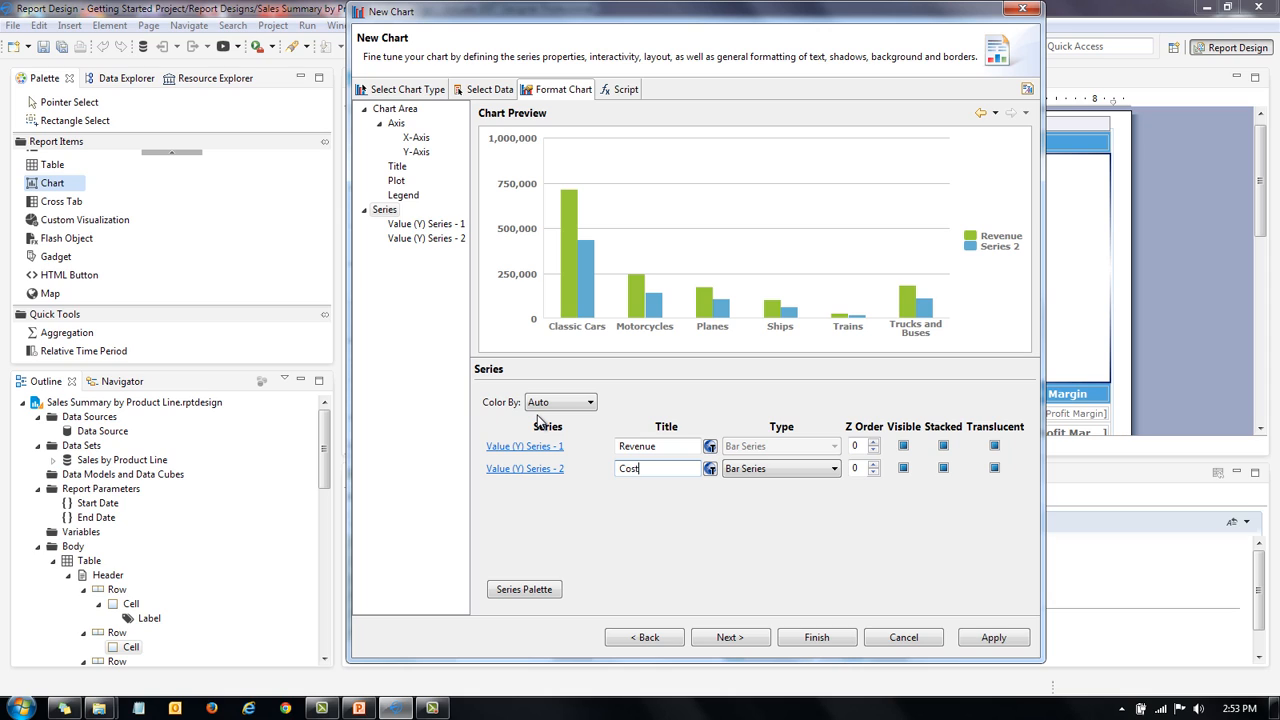
pyautogui.click(817, 638)
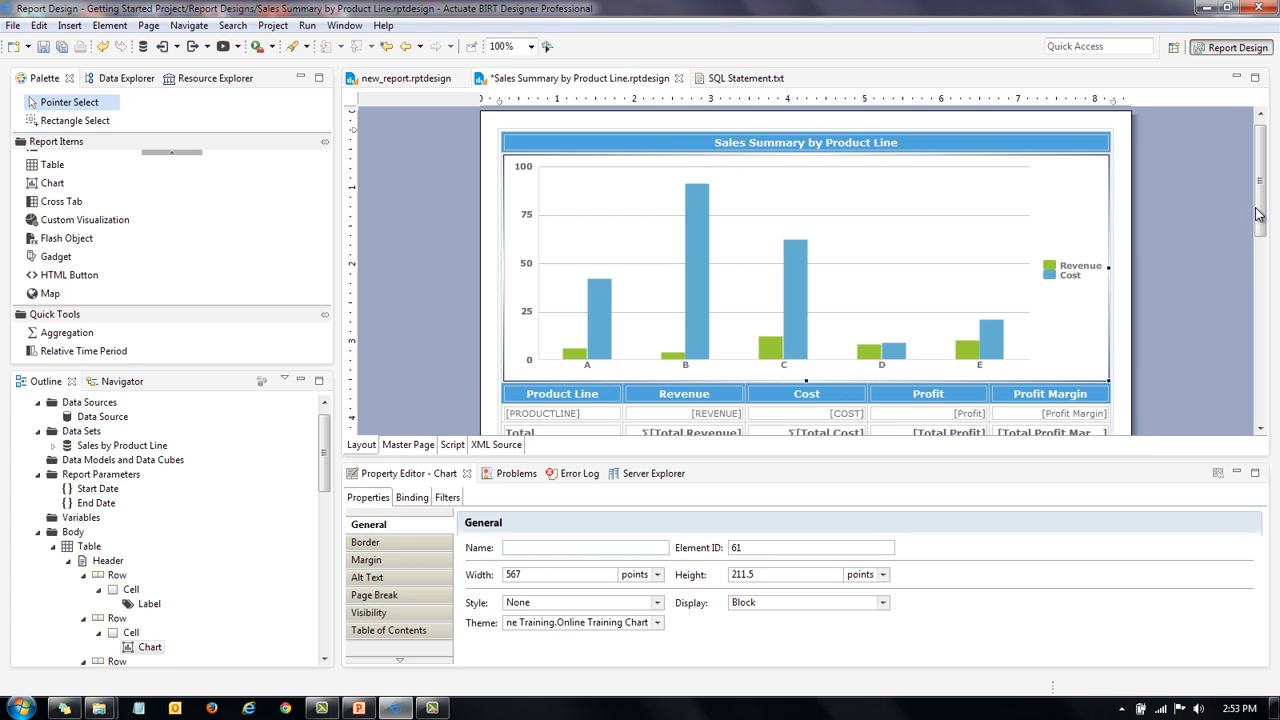
# Set the hyperlink type of the PRODUCTLINE data item in the table's detail row to Drill-through.
pyautogui.moveTo(1262, 210); pyautogui.dragTo(1263, 250)
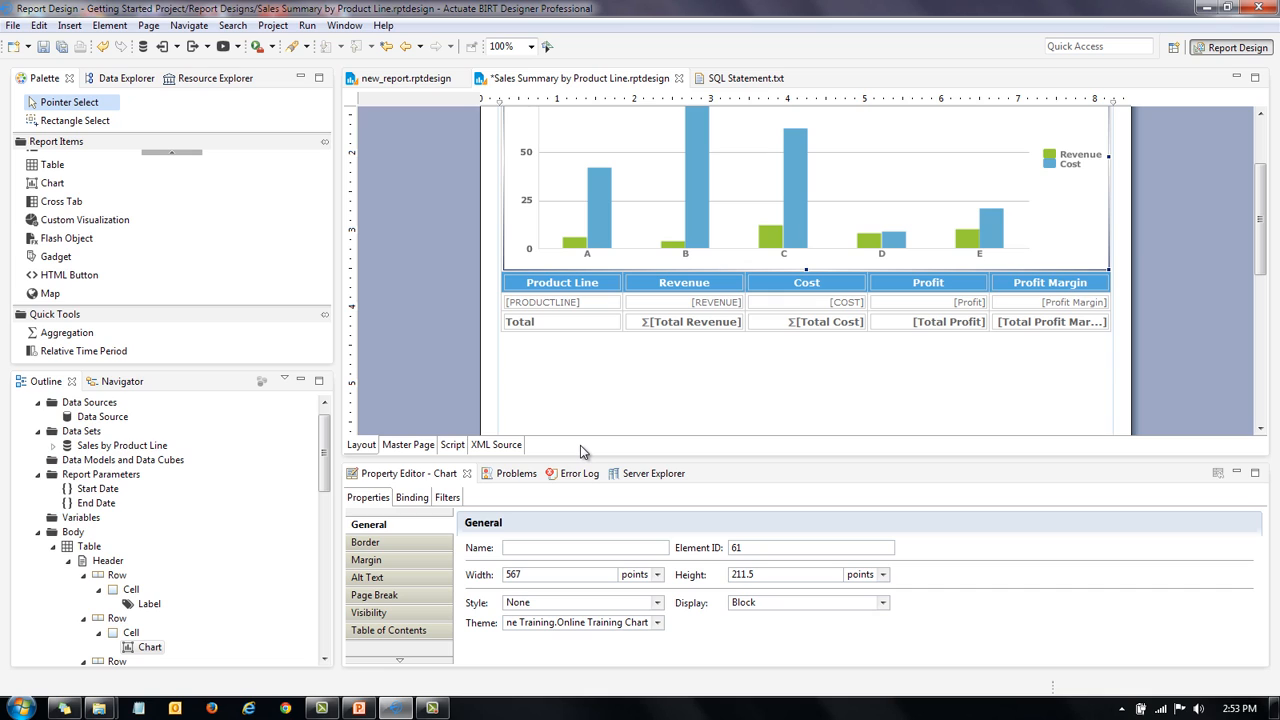
pyautogui.click(114, 387)
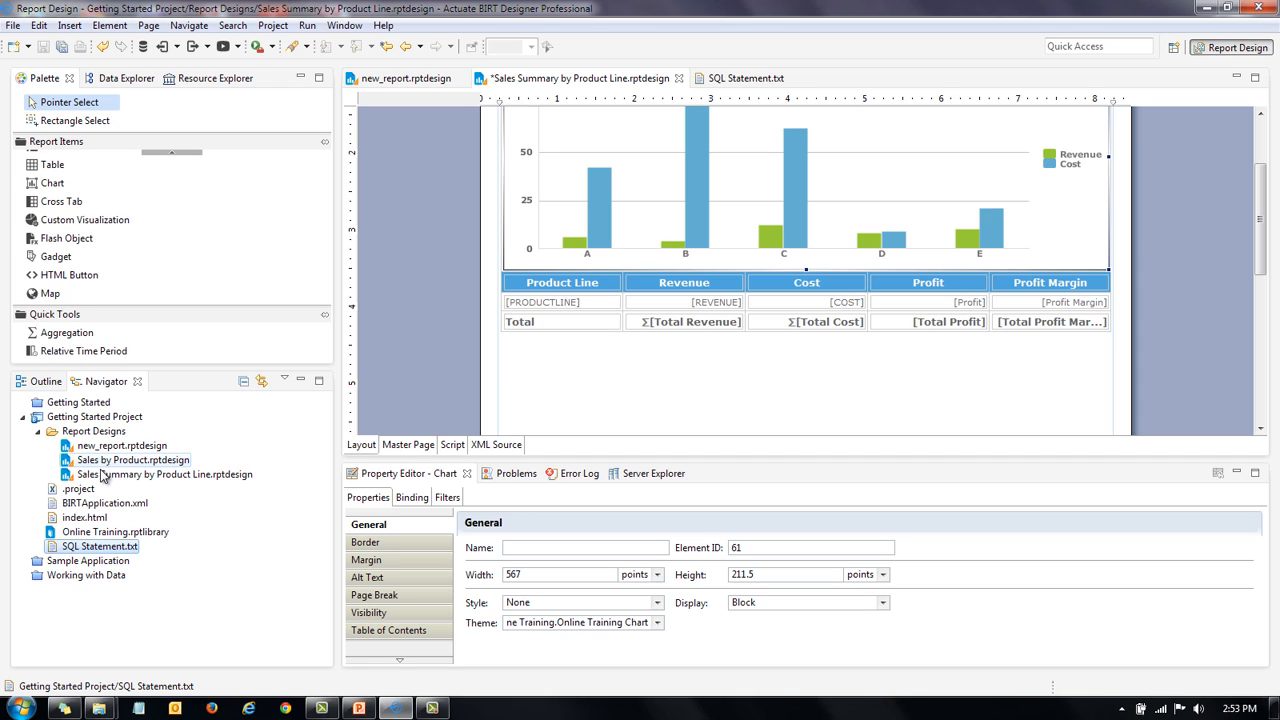
pyautogui.click(560, 305)
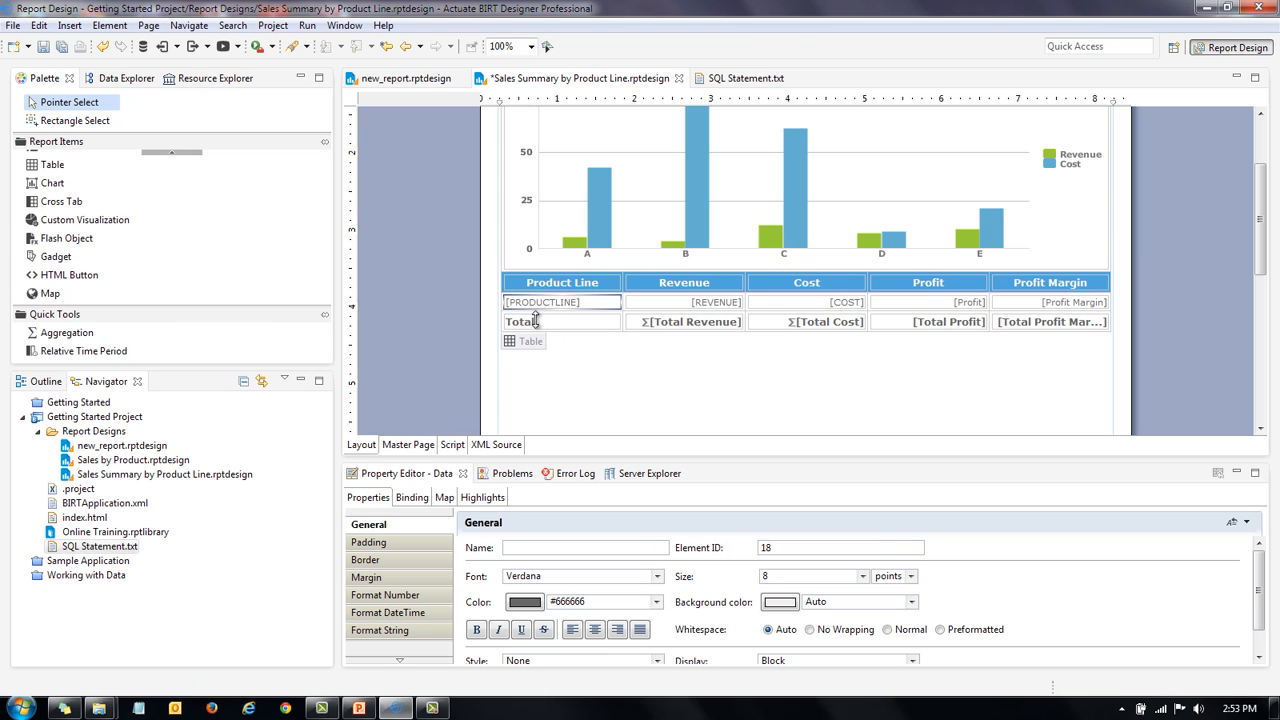
pyautogui.click(401, 665)
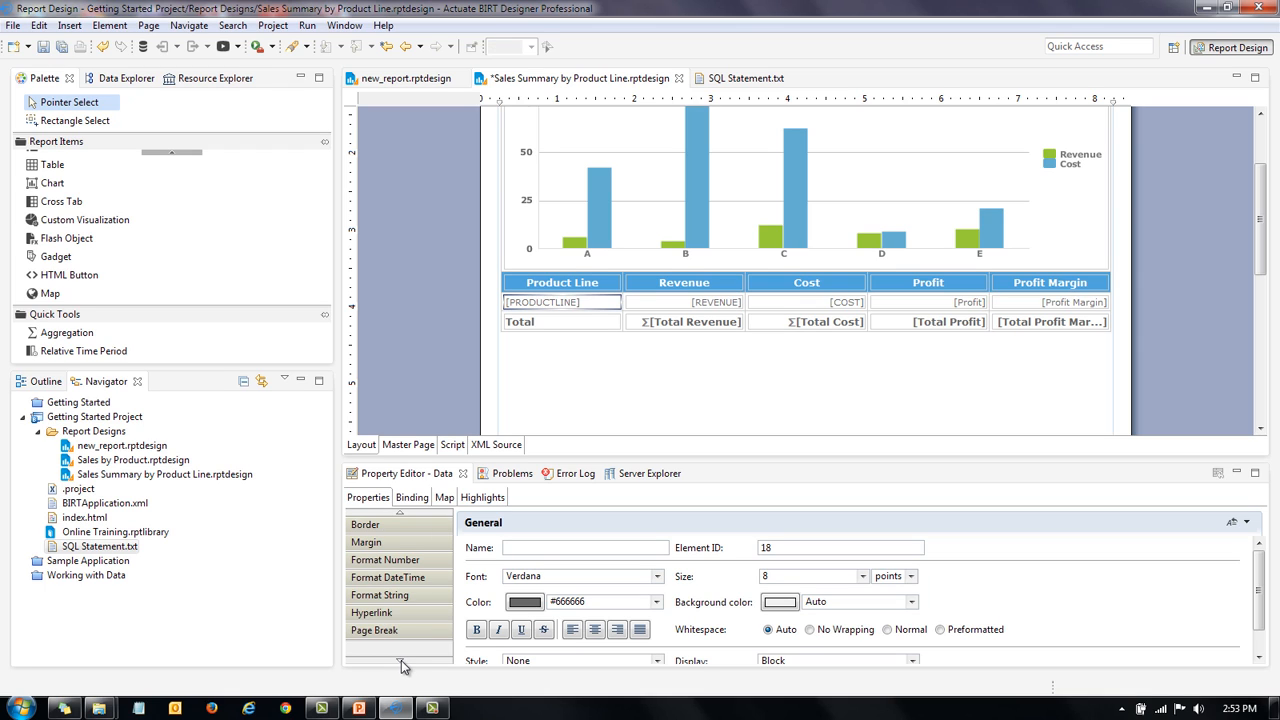
pyautogui.click(389, 615)
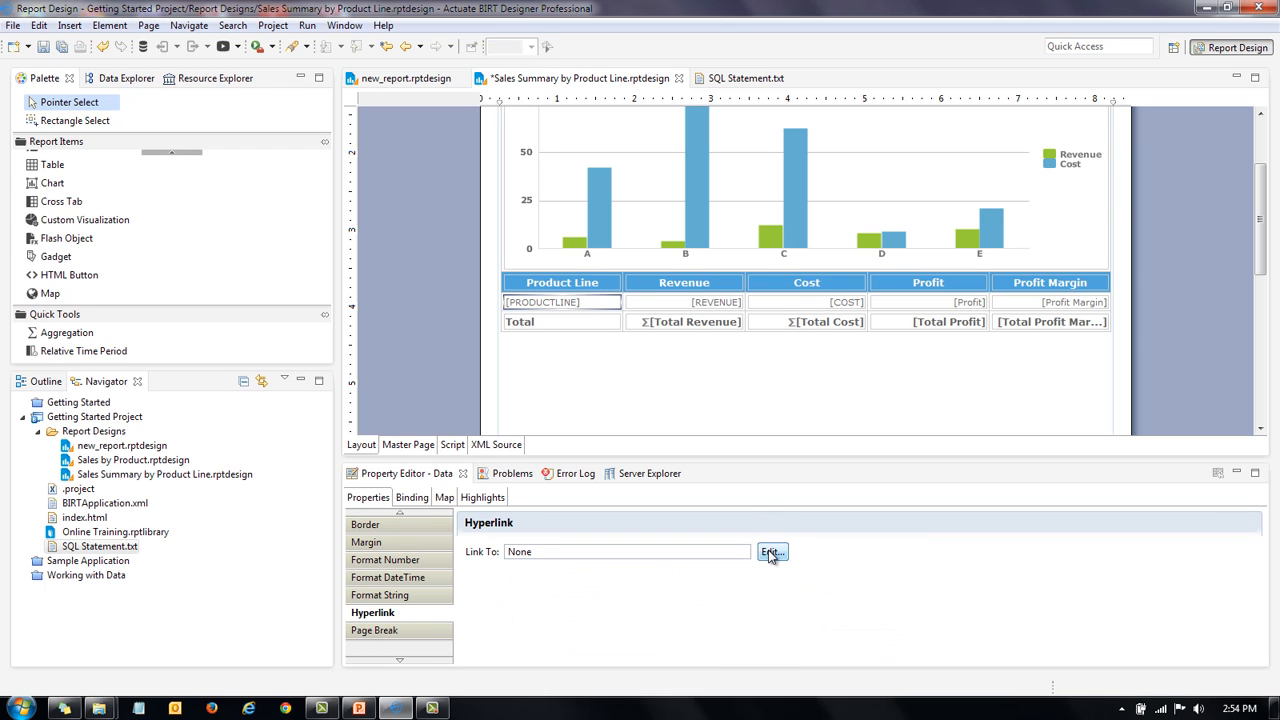
pyautogui.click(771, 553)
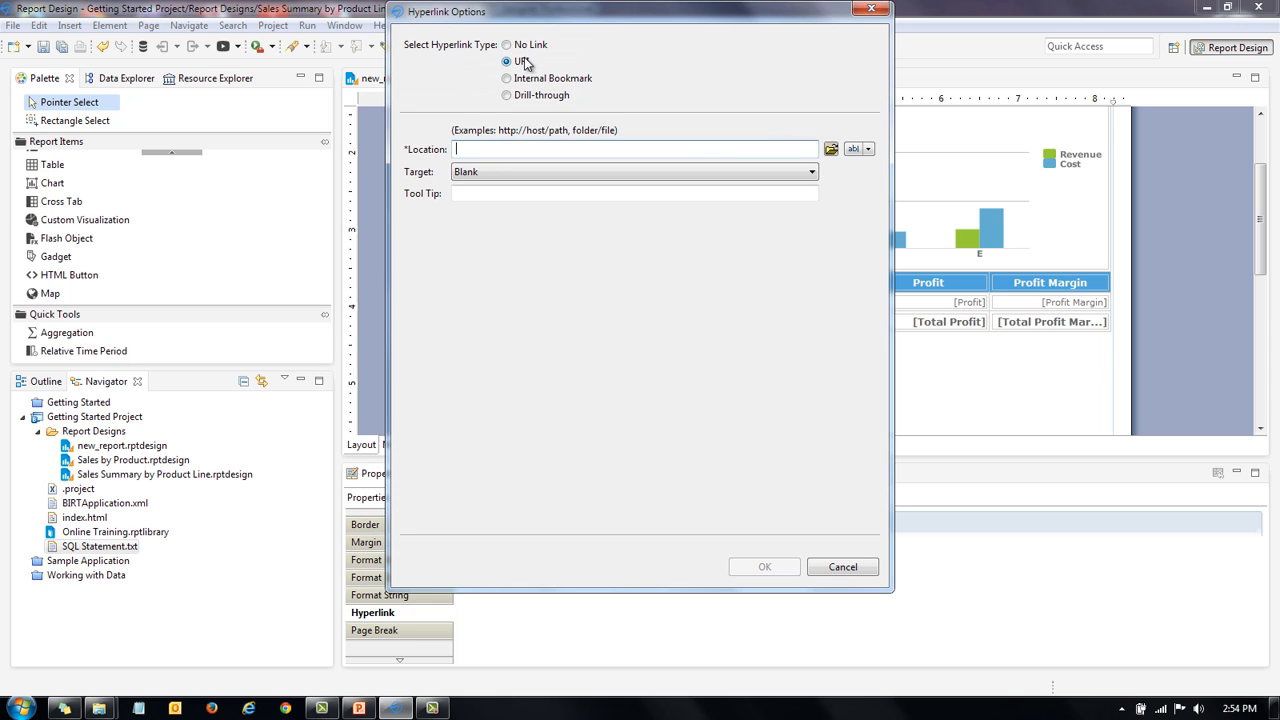
pyautogui.click(507, 96)
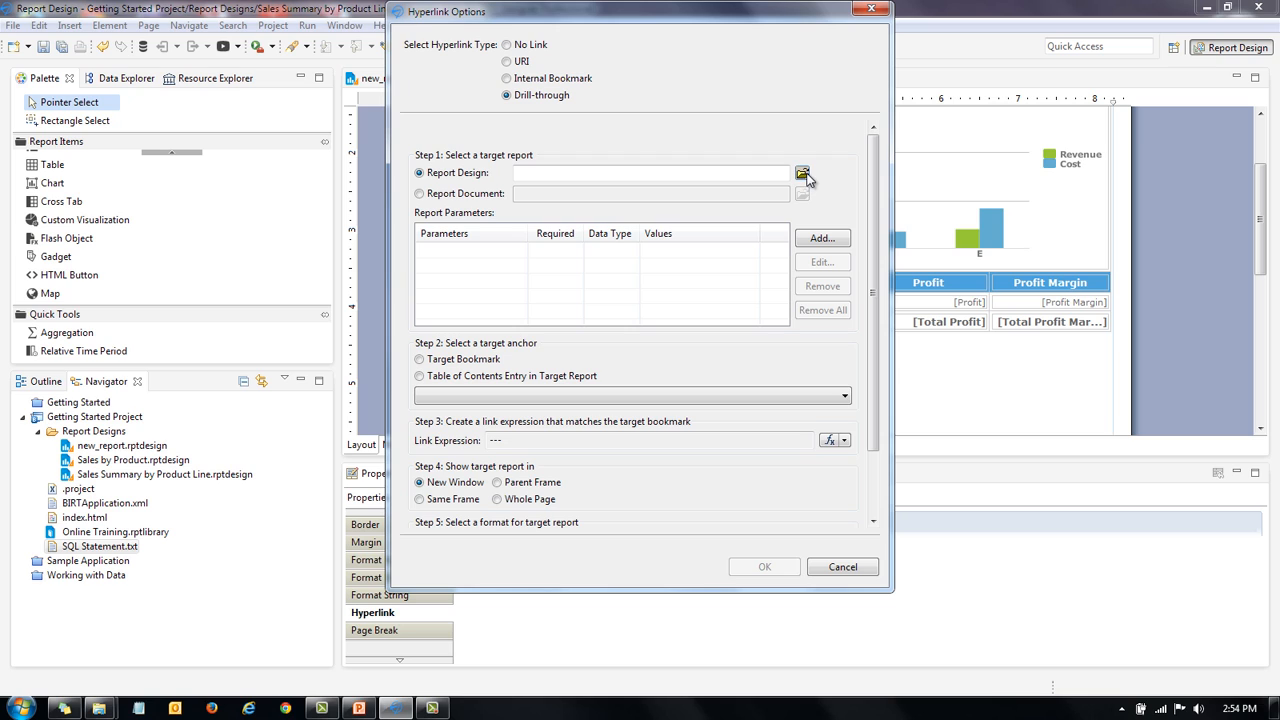
# Choose Sales by Product.rptdesign from the Report Designs folder as the drill-through target report.
pyautogui.click(806, 177)
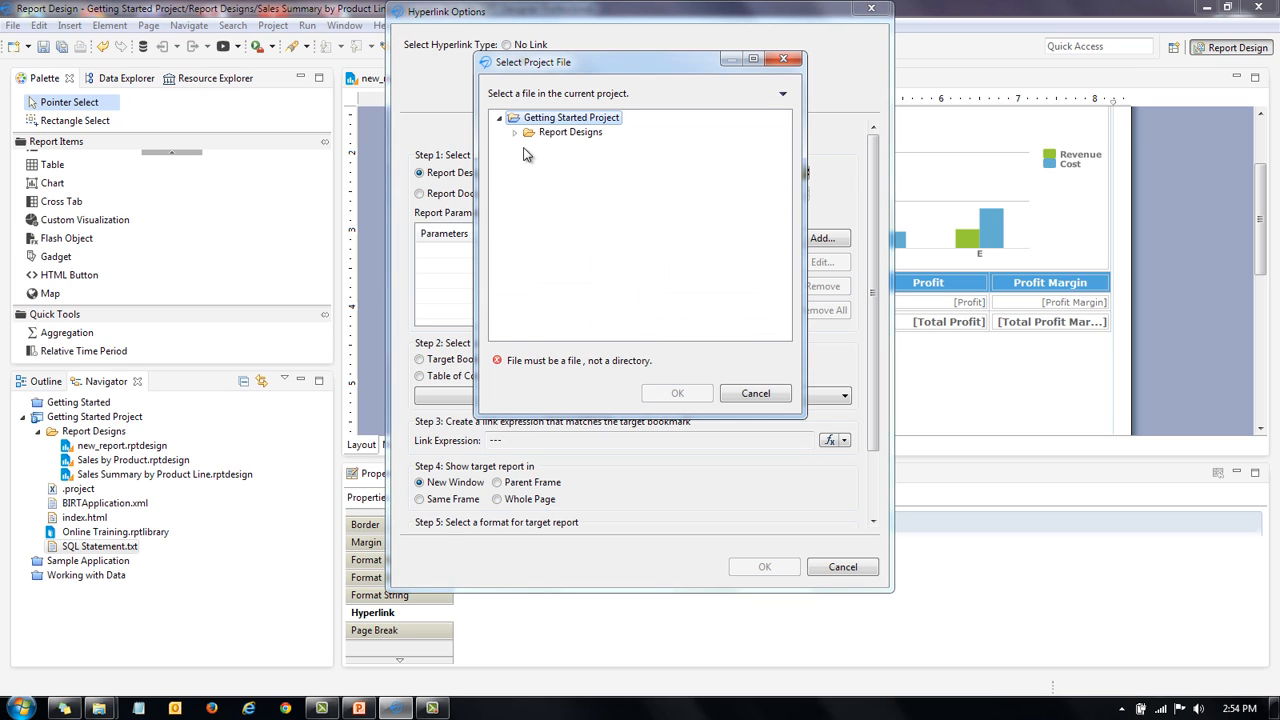
pyautogui.click(517, 133)
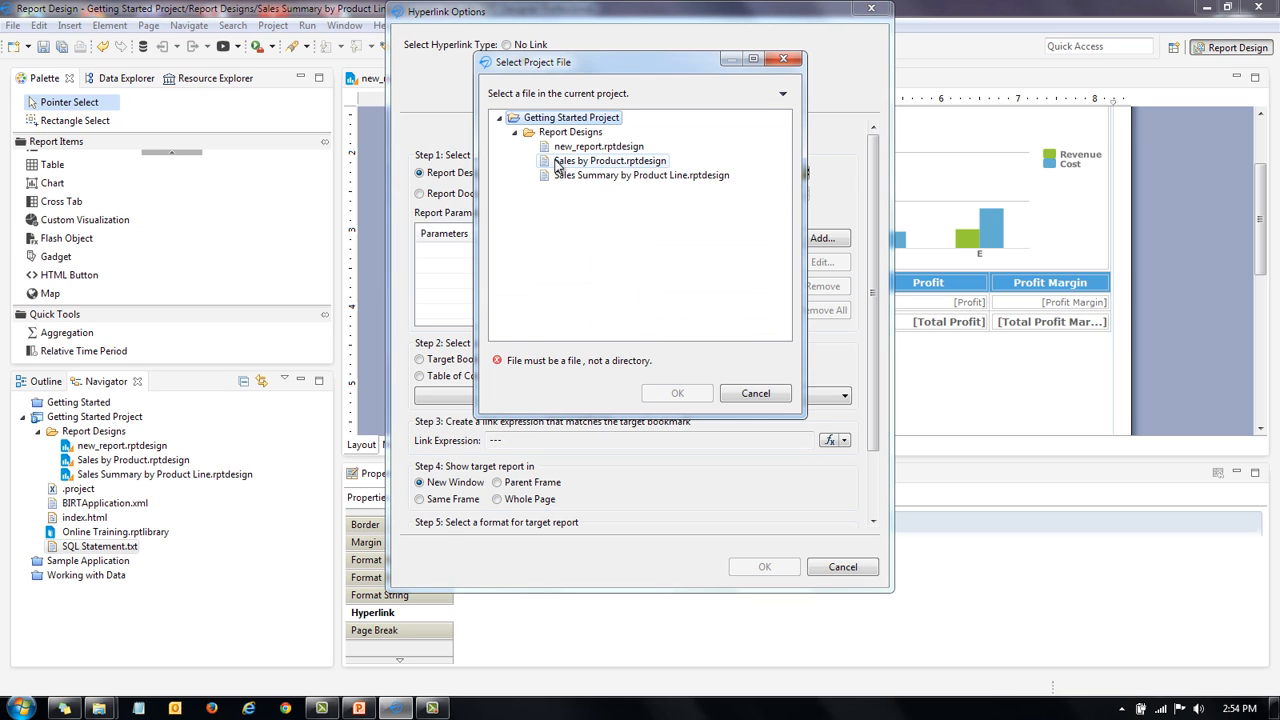
pyautogui.click(568, 163)
pyautogui.click(677, 393)
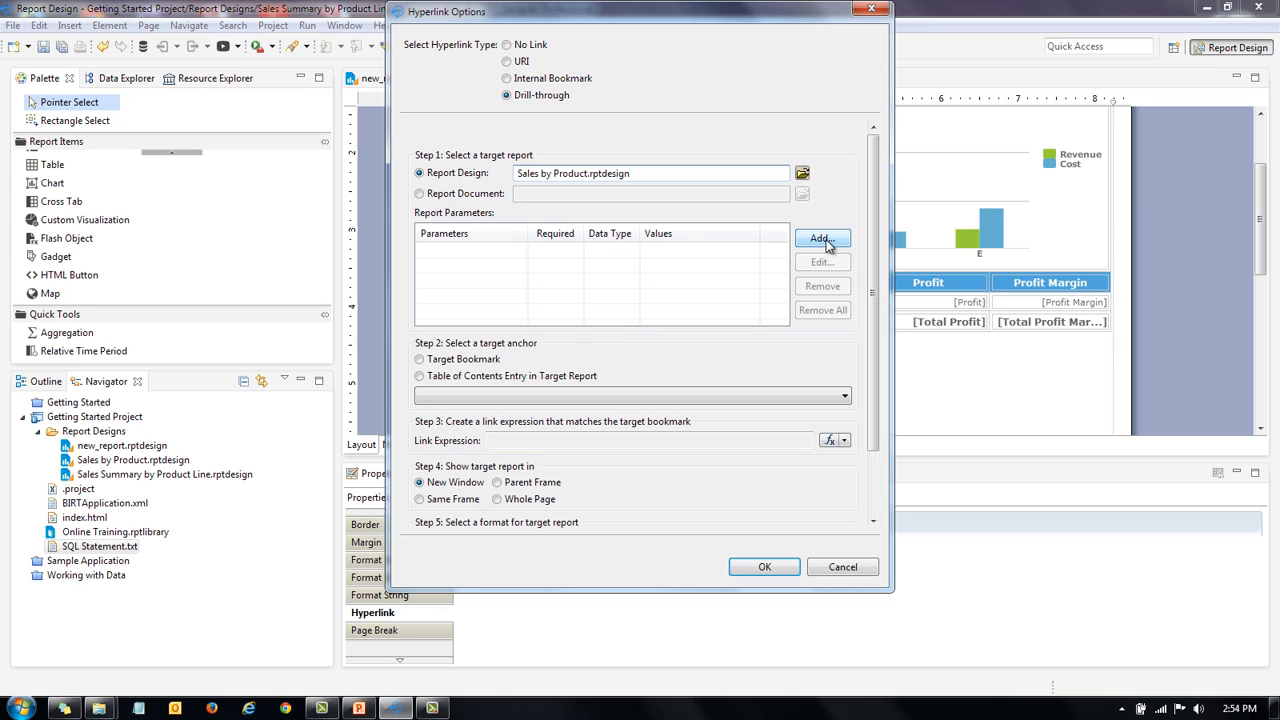
# Add the Product Line parameter to the drill-through hyperlink with the JavaScript value row["PRODUCTLINE"] from the table's column bindings.
pyautogui.click(821, 239)
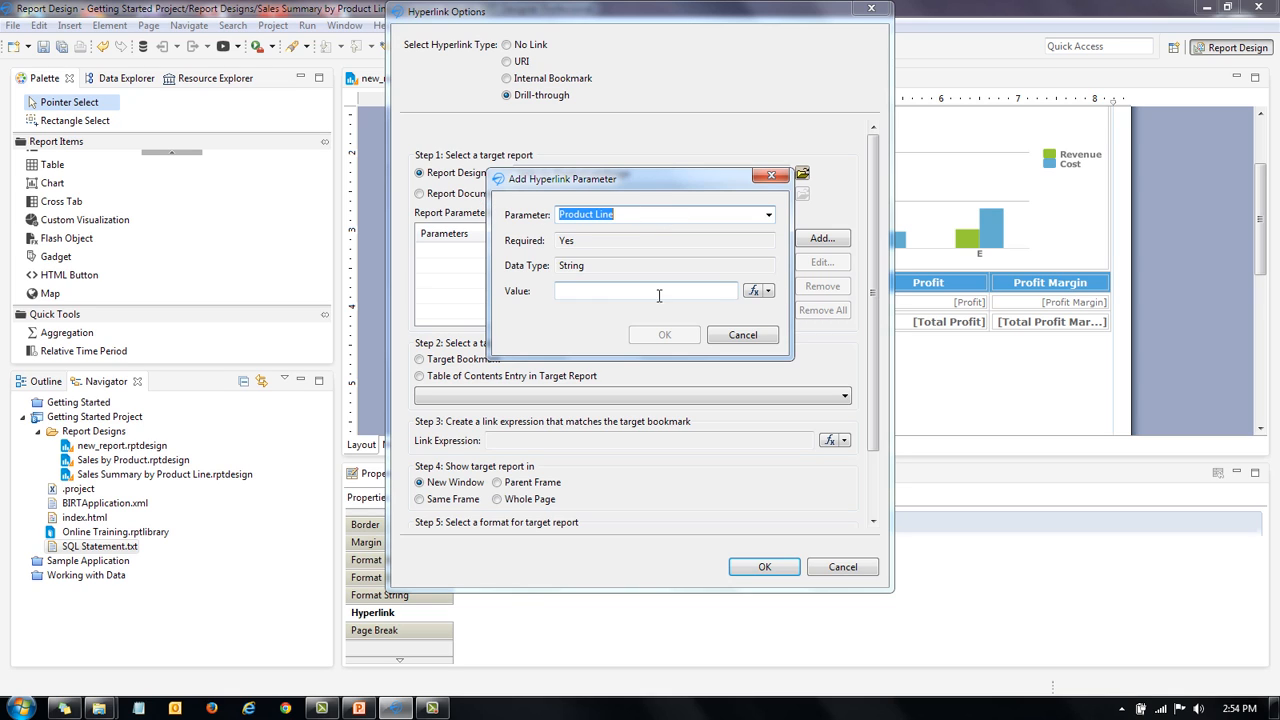
pyautogui.click(770, 294)
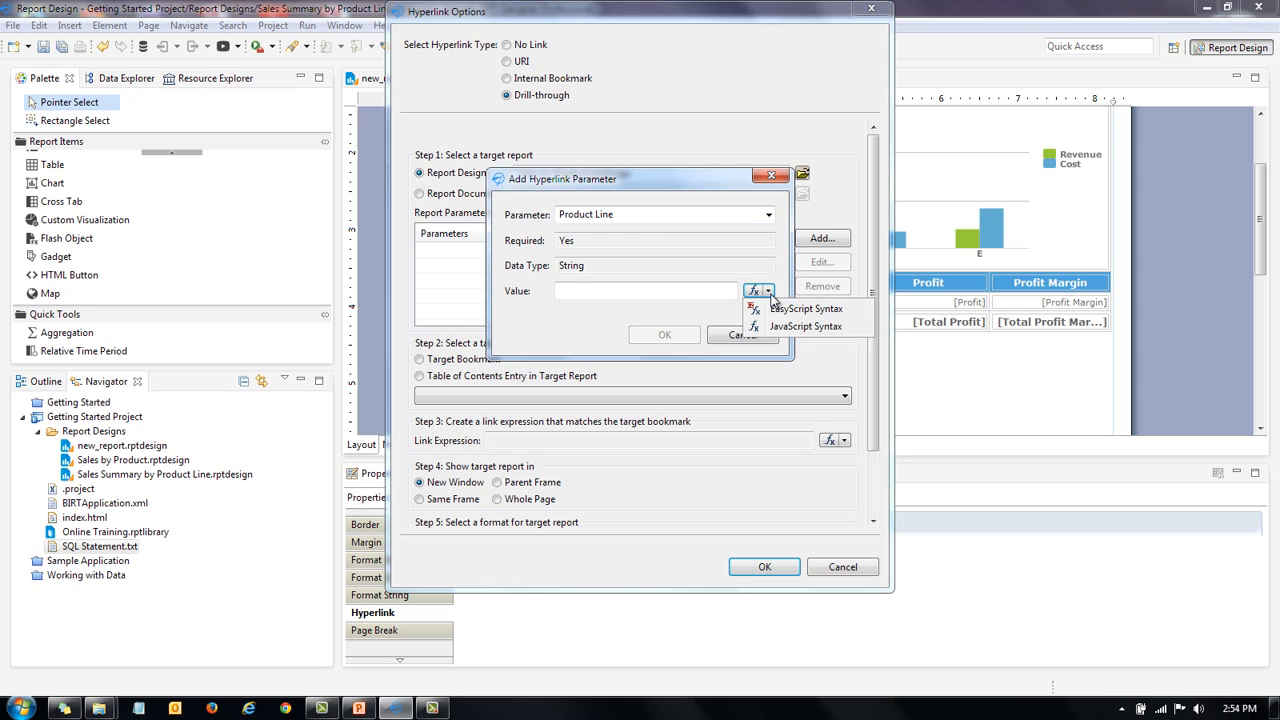
pyautogui.click(793, 327)
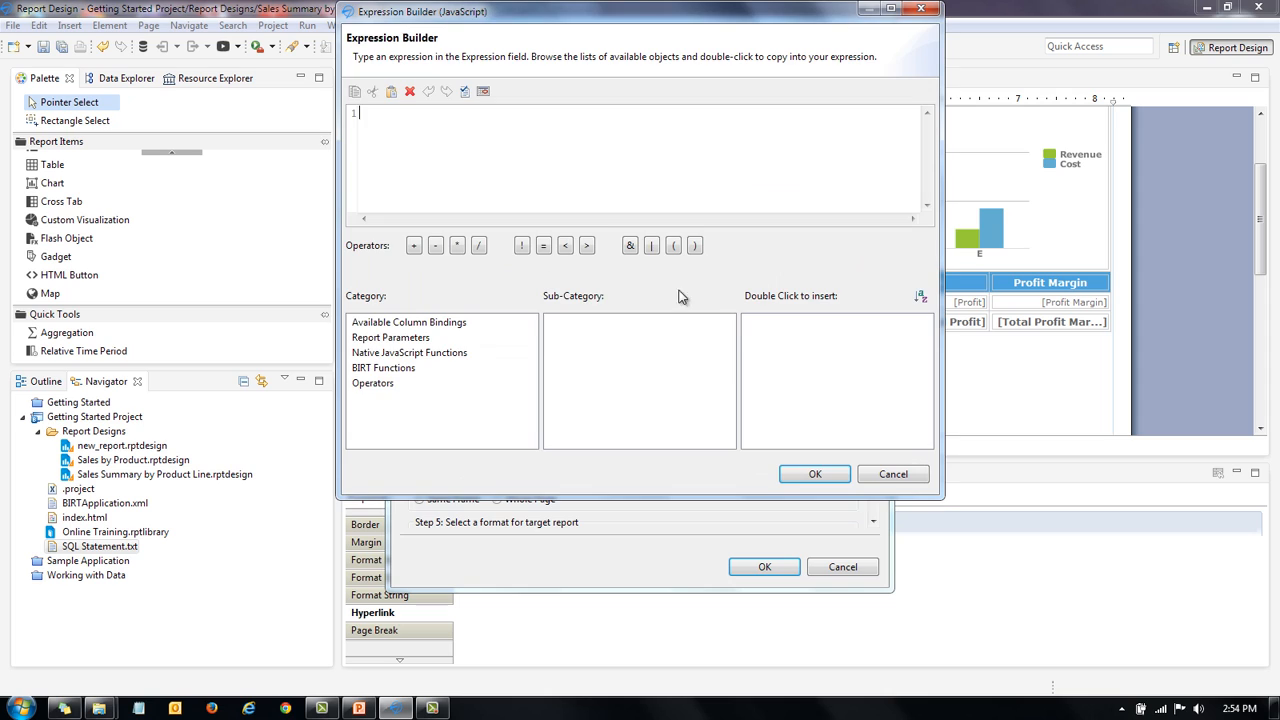
pyautogui.click(414, 324)
pyautogui.click(578, 323)
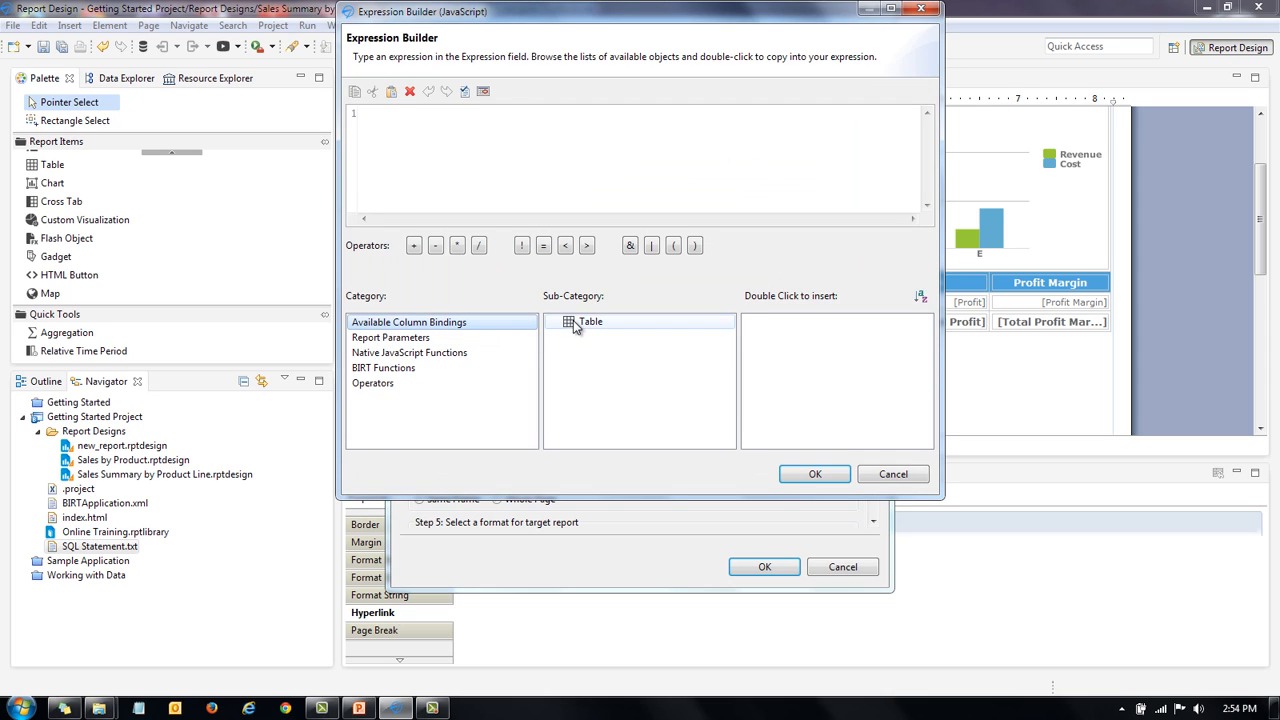
pyautogui.click(781, 324)
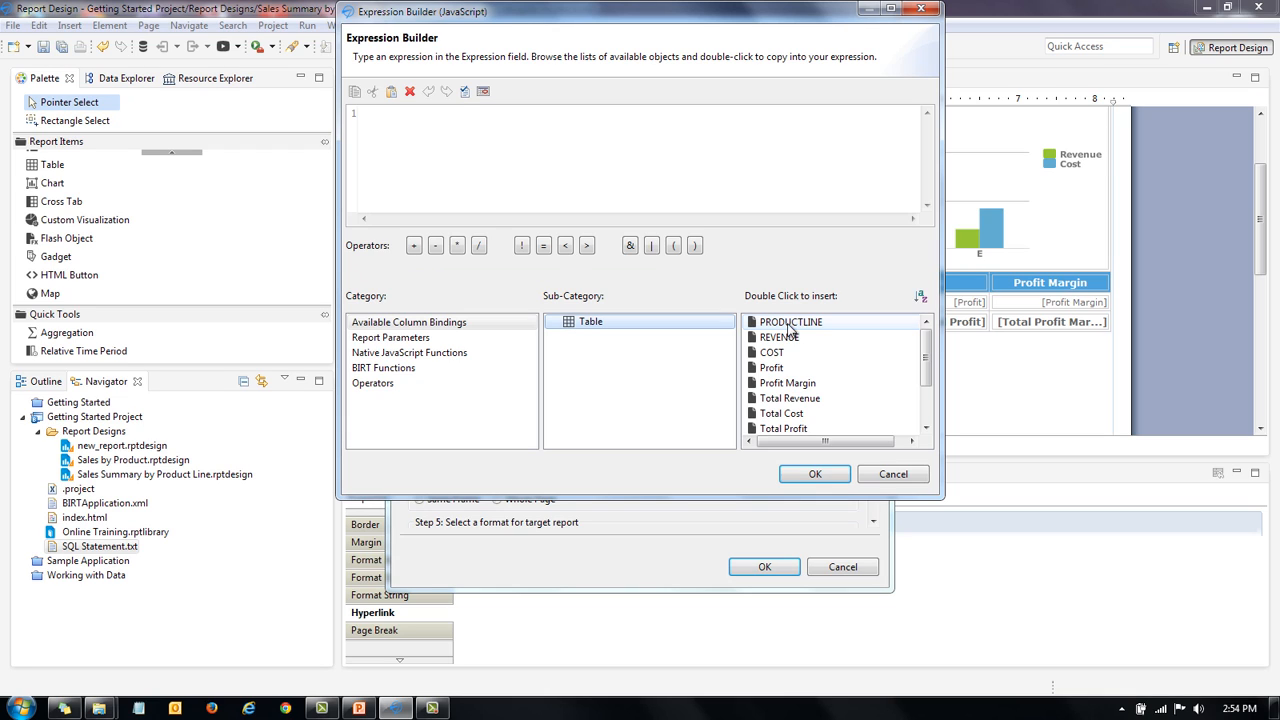
pyautogui.doubleClick(788, 323)
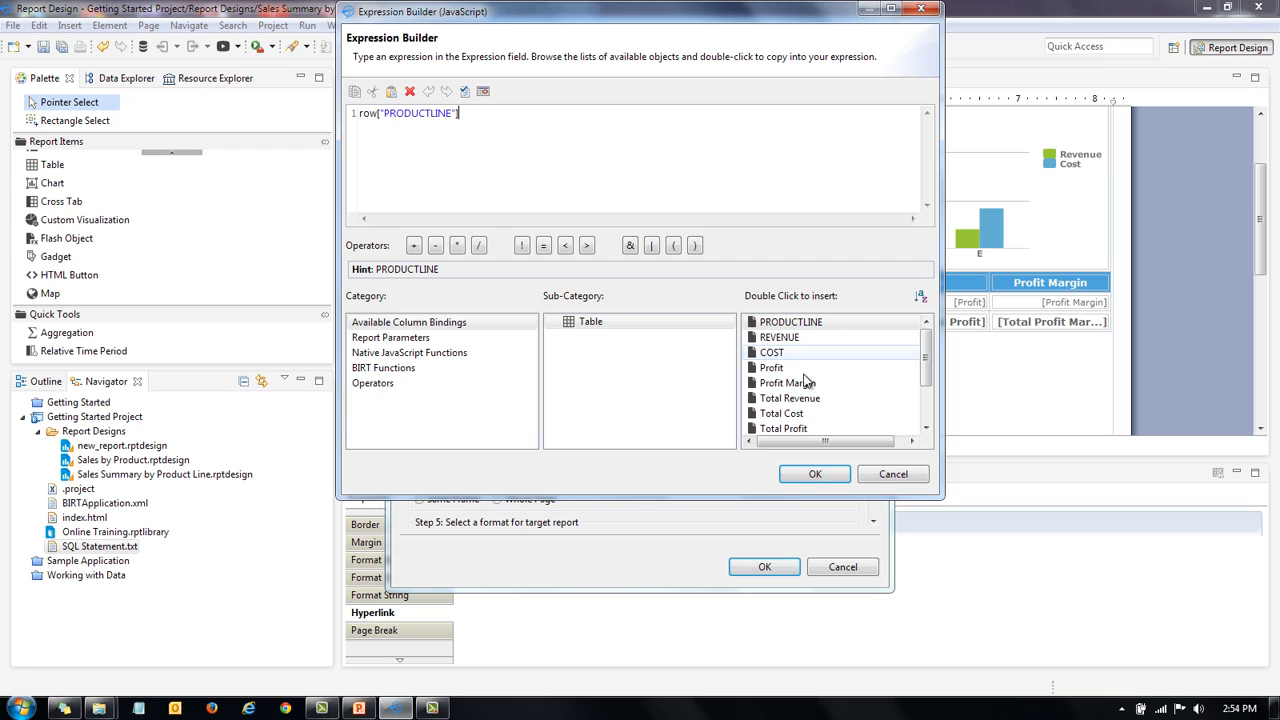
pyautogui.click(813, 478)
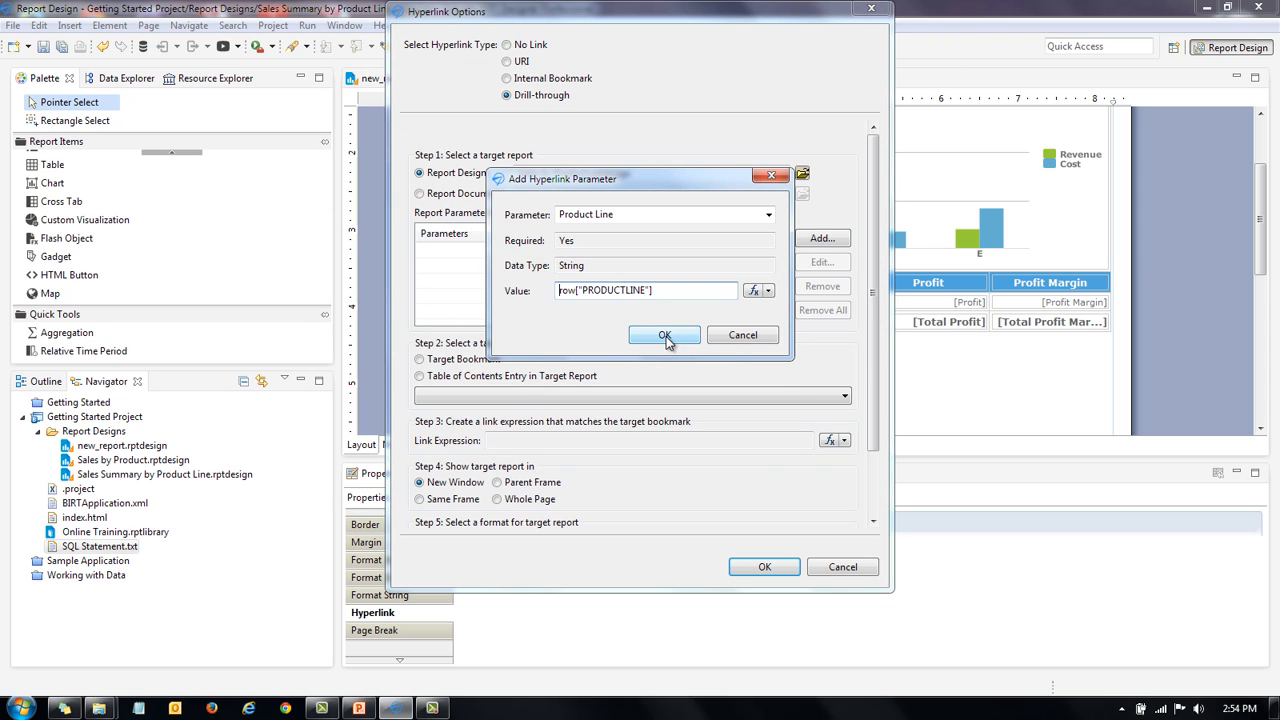
pyautogui.click(666, 337)
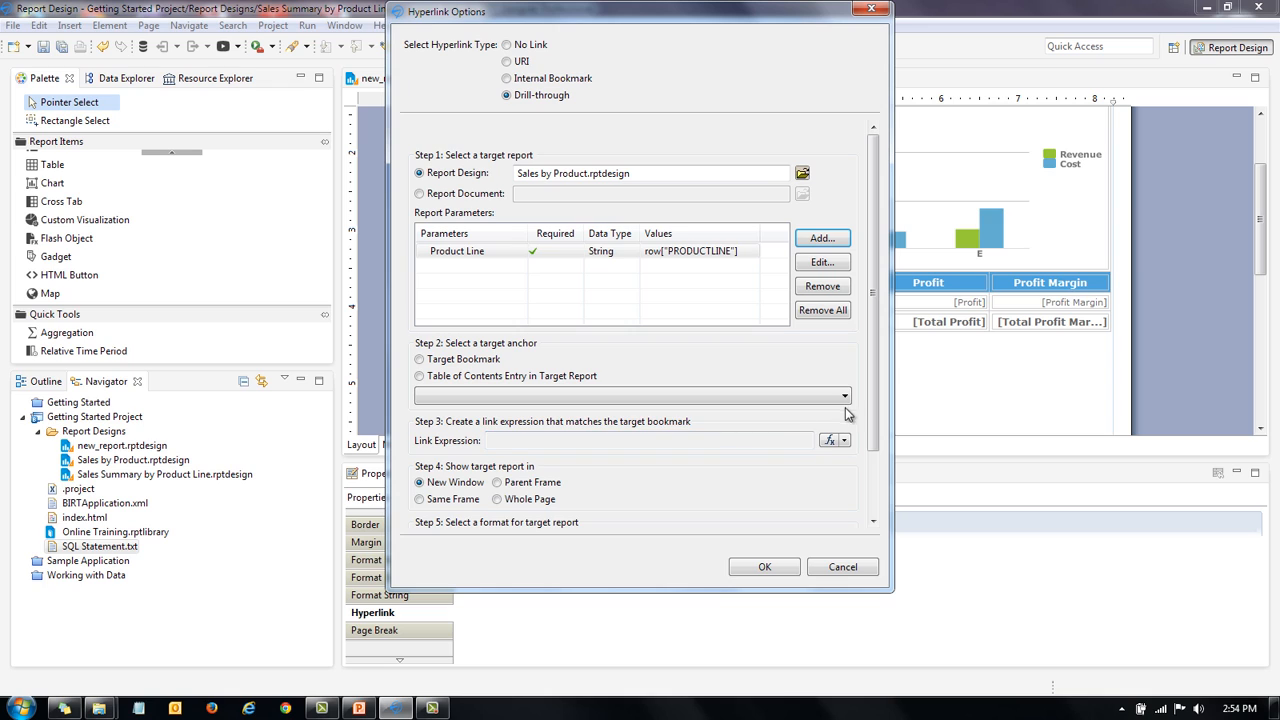
# Add the Start Date hyperlink parameter and pass it the JavaScript value params["Start Date"].value from the report parameters.
pyautogui.click(818, 246)
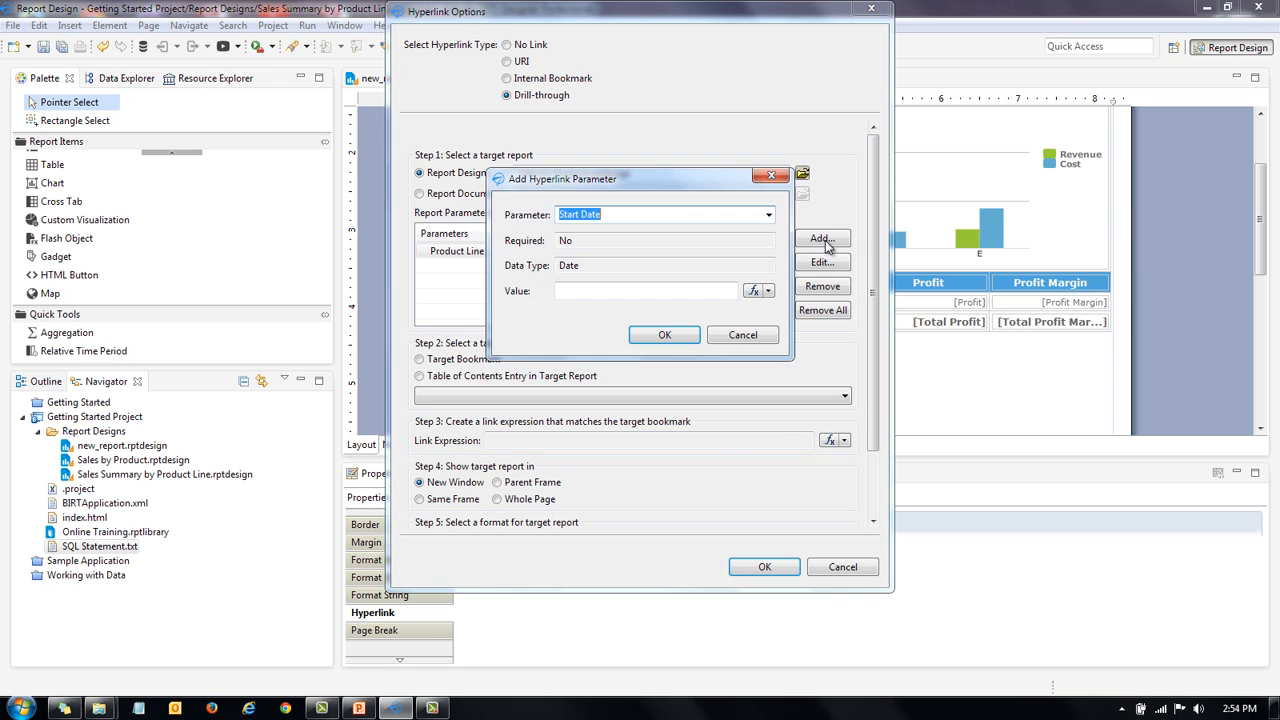
pyautogui.click(766, 292)
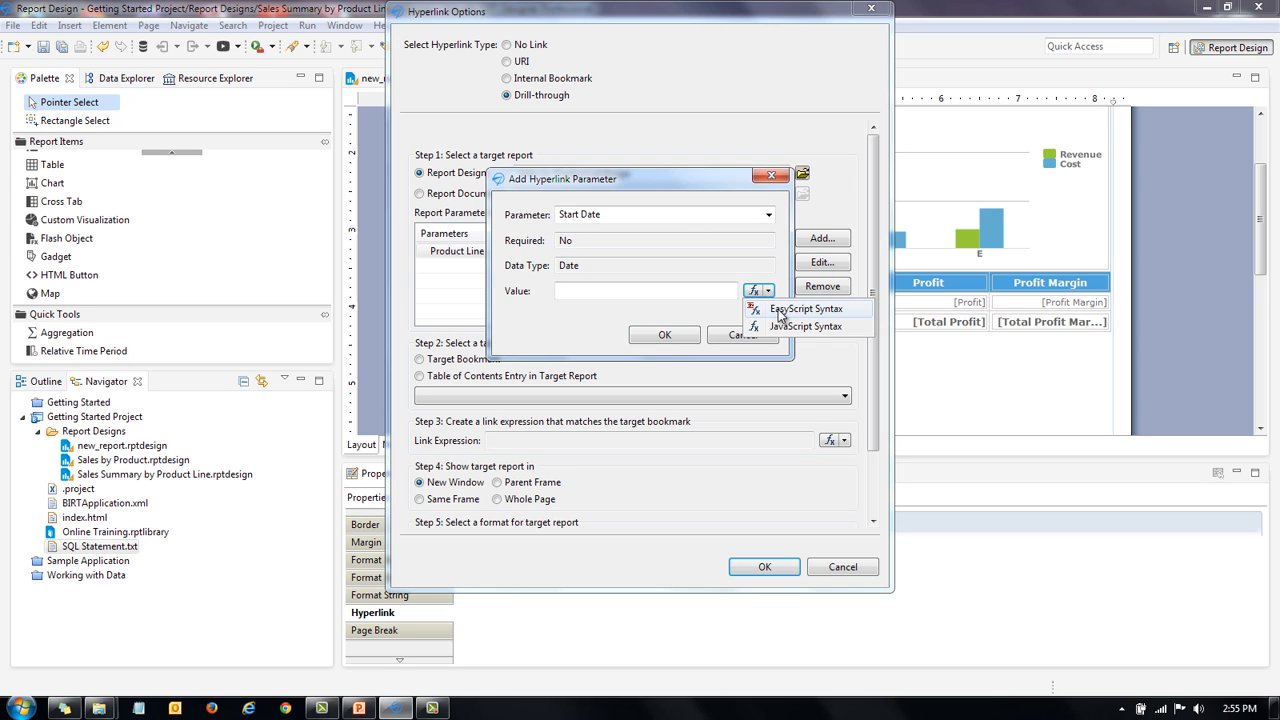
pyautogui.click(785, 331)
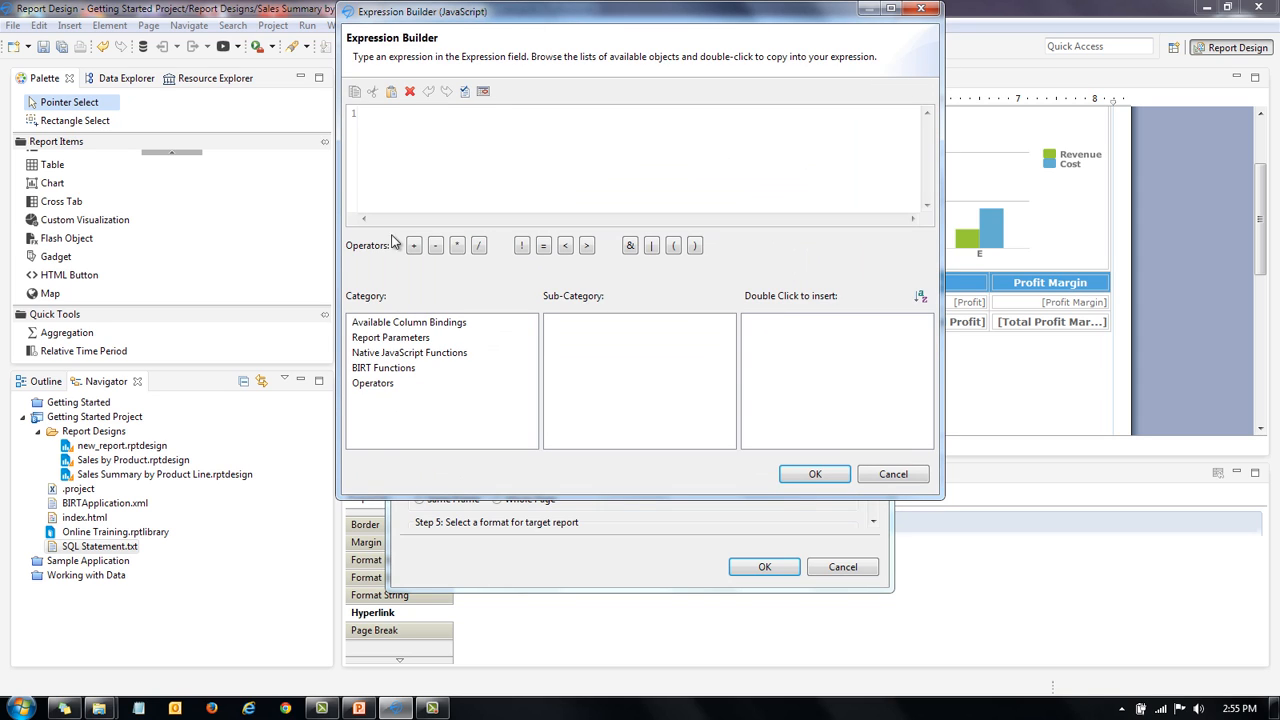
pyautogui.click(395, 338)
pyautogui.click(588, 323)
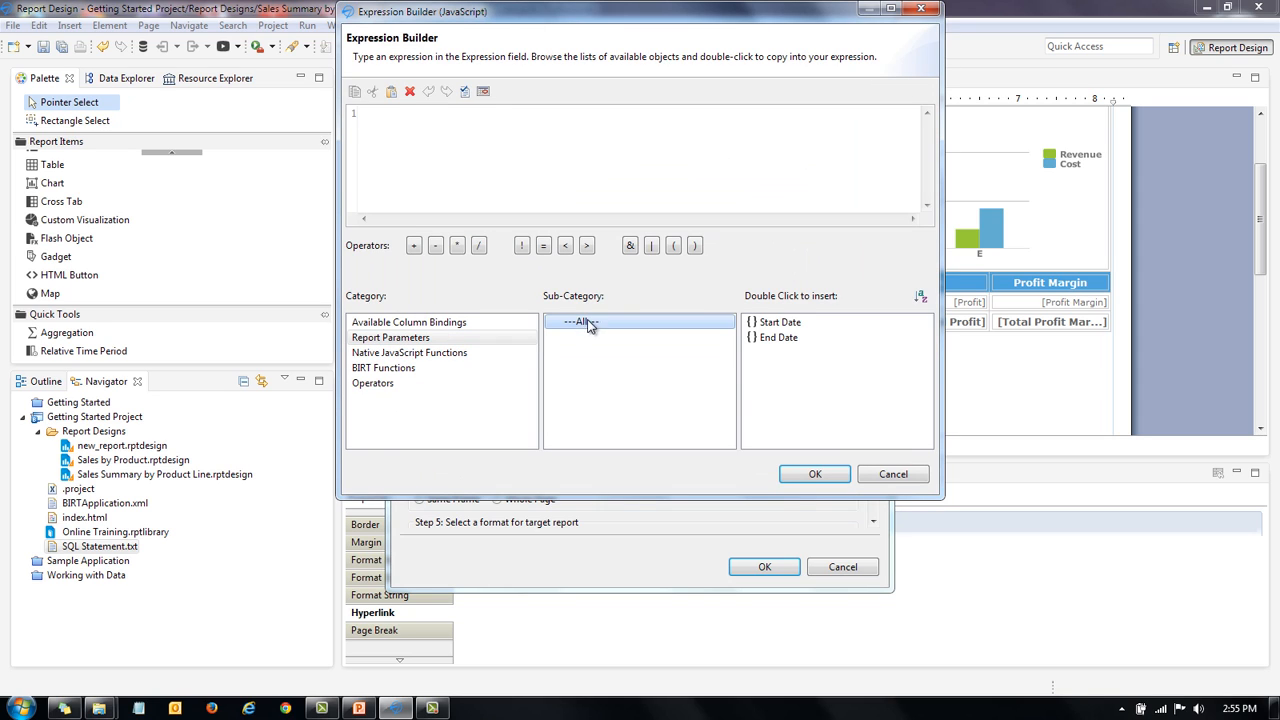
pyautogui.doubleClick(776, 327)
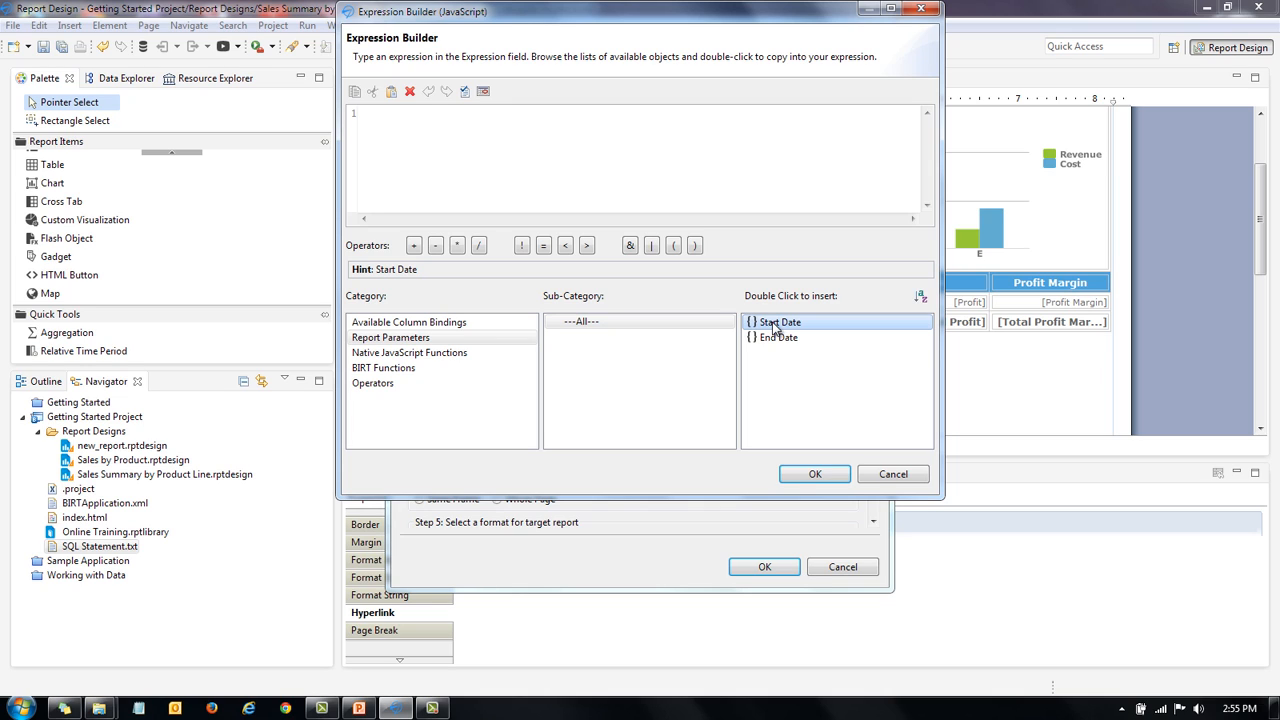
pyautogui.click(816, 476)
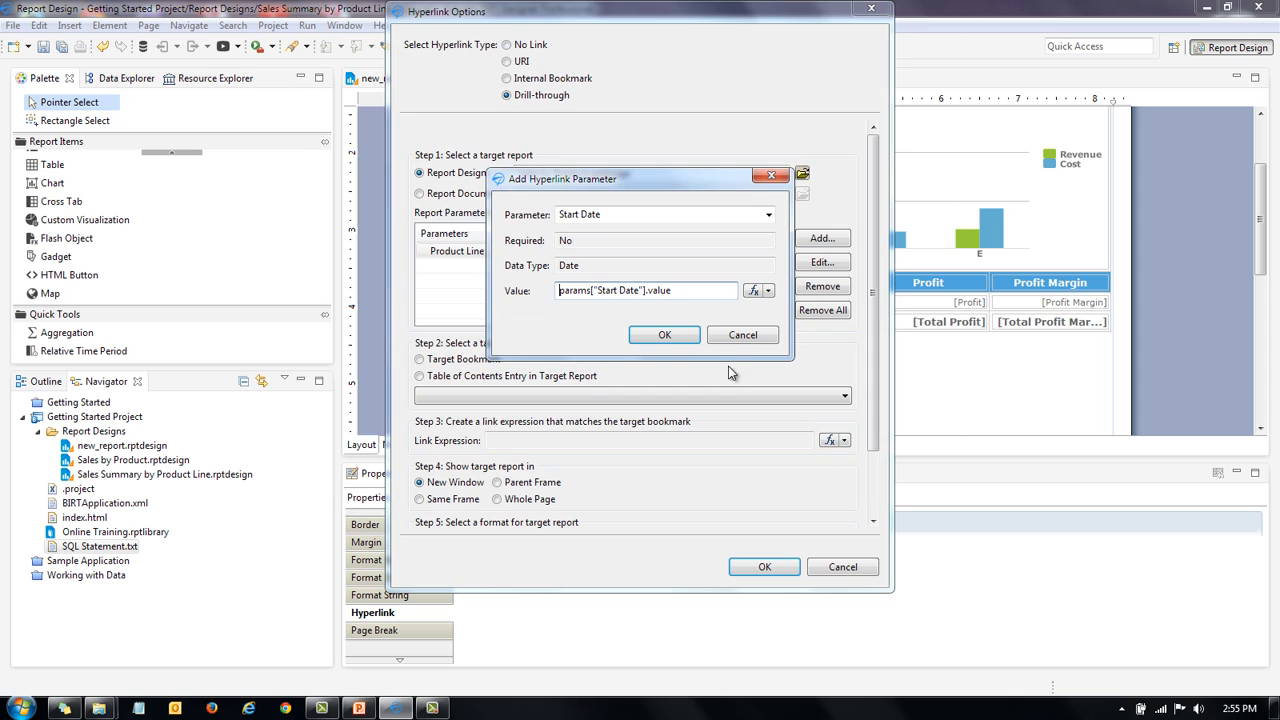
pyautogui.click(665, 337)
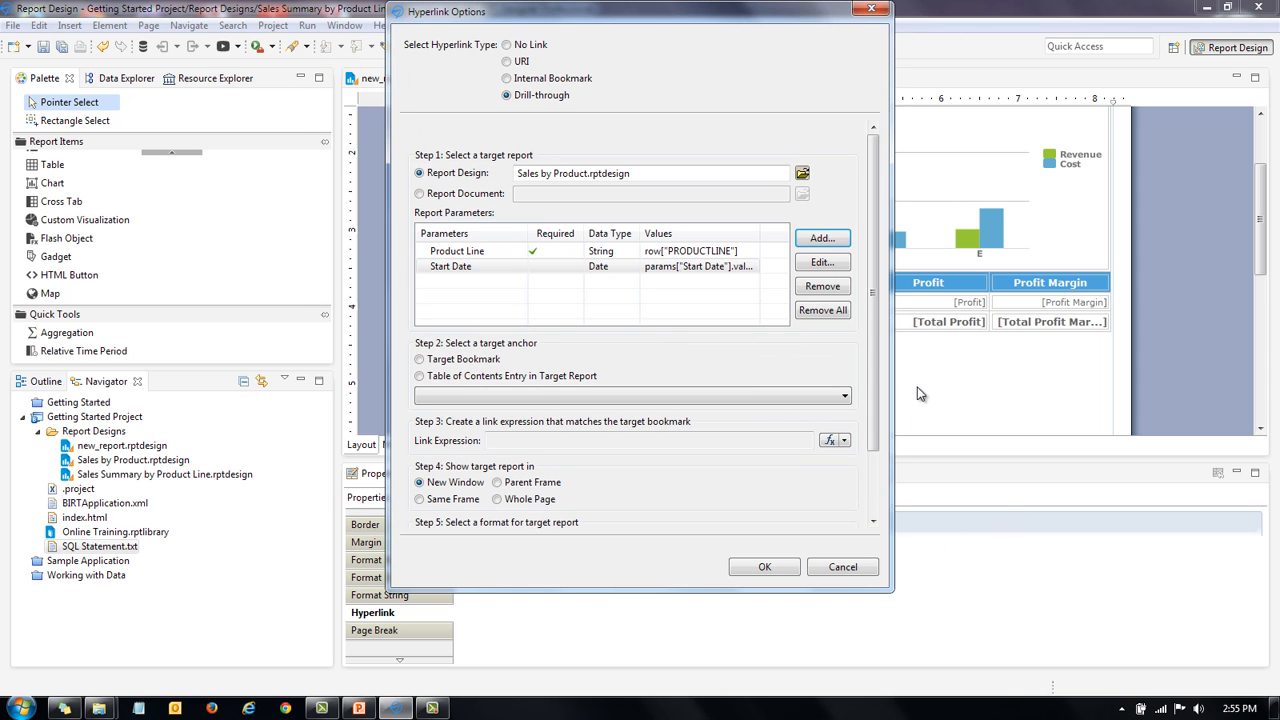
# Add the End Date hyperlink parameter with the JavaScript value params["End Date"].value and accept the drill-through hyperlink settings.
pyautogui.click(827, 242)
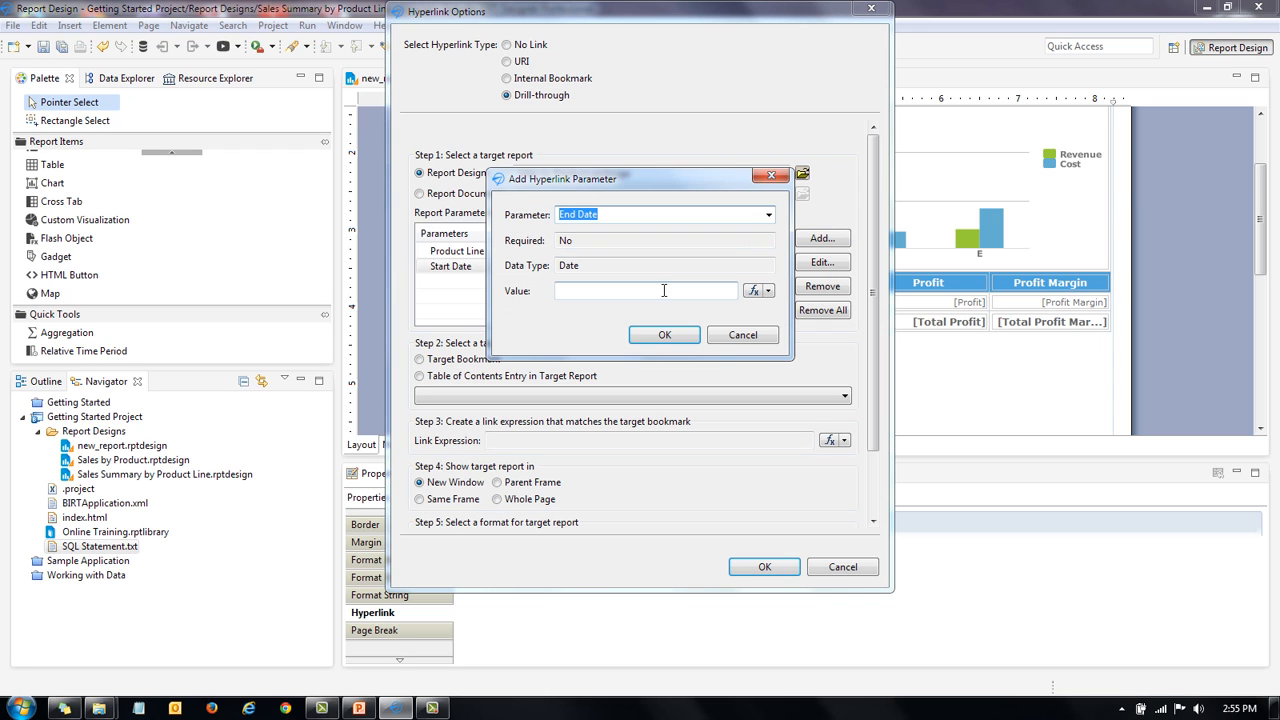
pyautogui.click(768, 290)
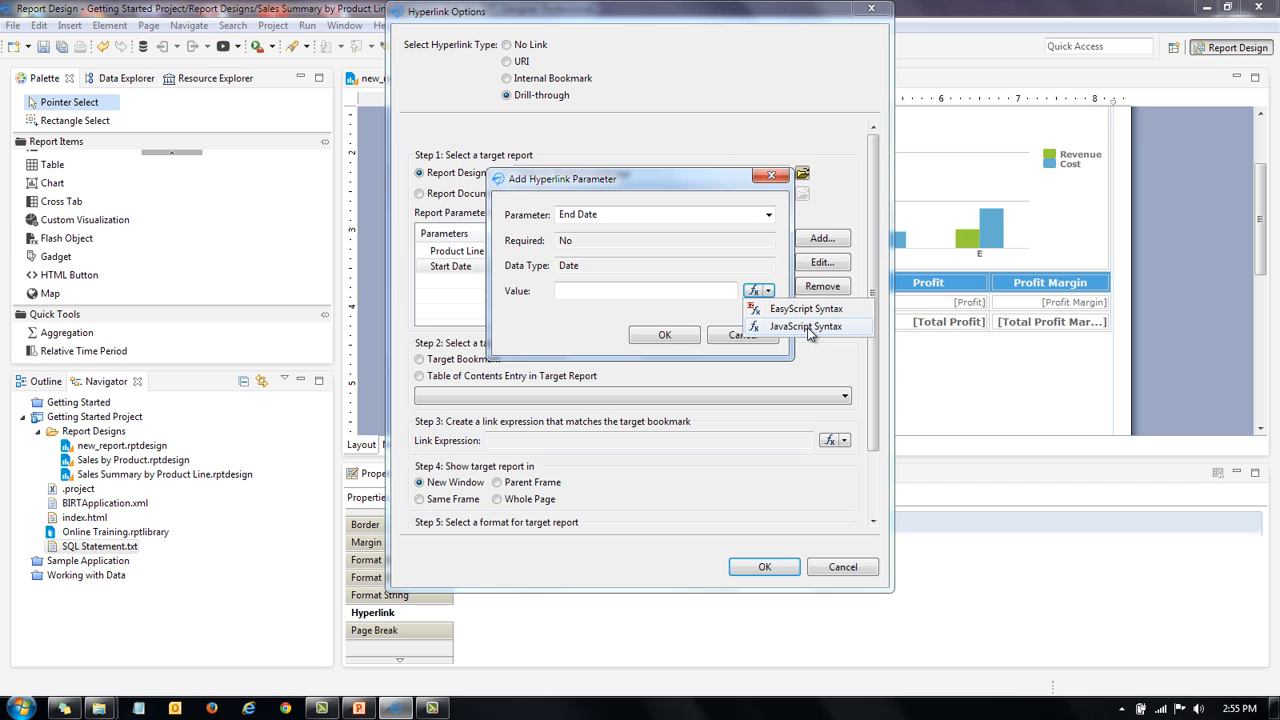
pyautogui.click(809, 328)
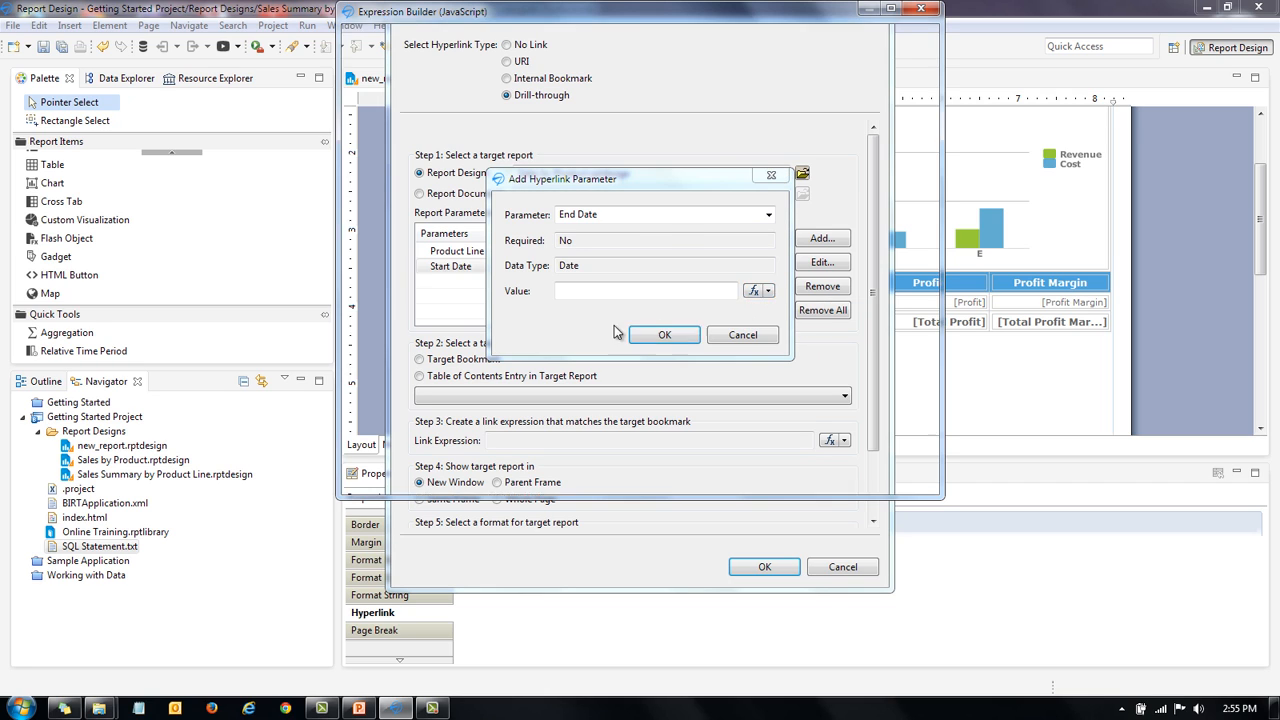
pyautogui.click(437, 335)
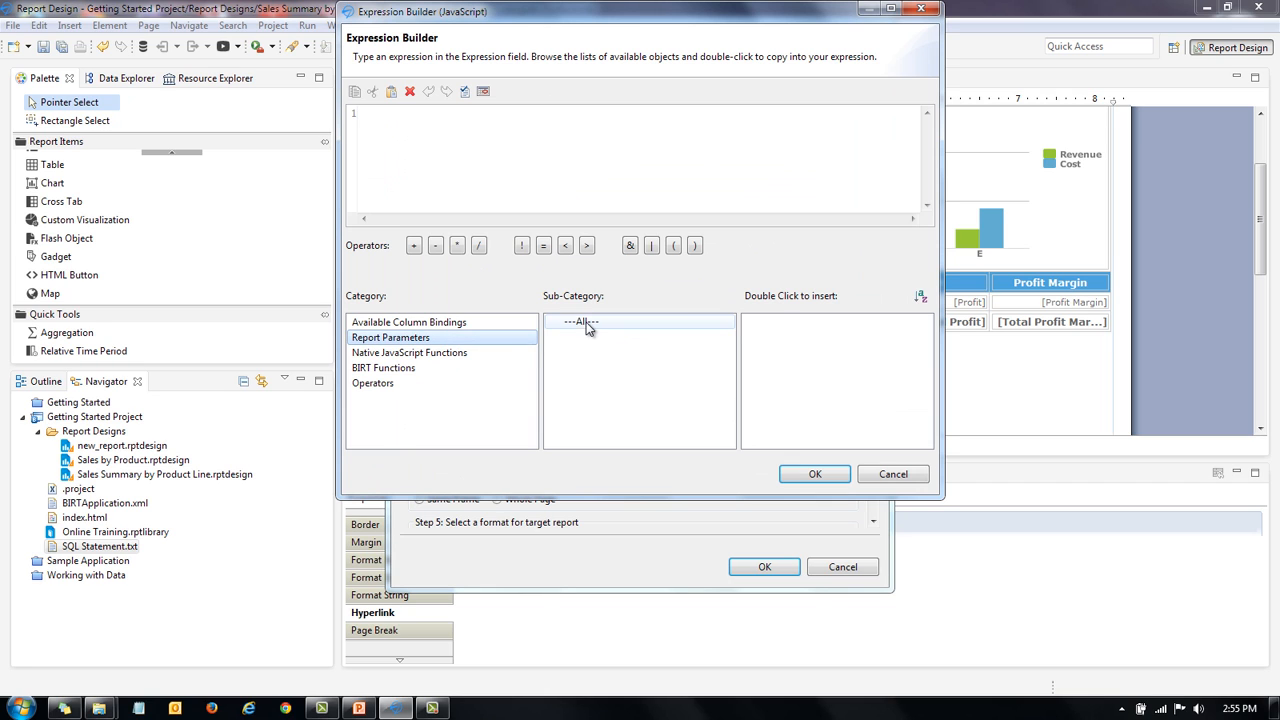
pyautogui.click(581, 321)
pyautogui.click(793, 337)
pyautogui.doubleClick(793, 337)
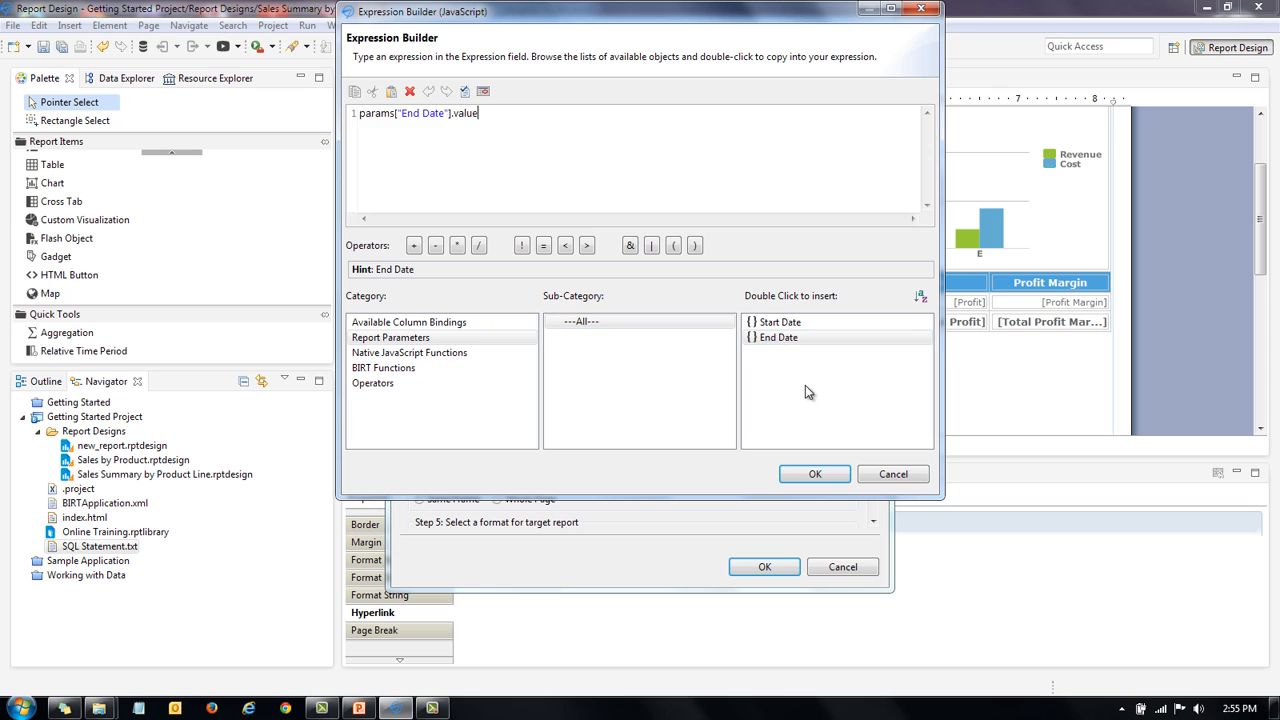
pyautogui.click(831, 481)
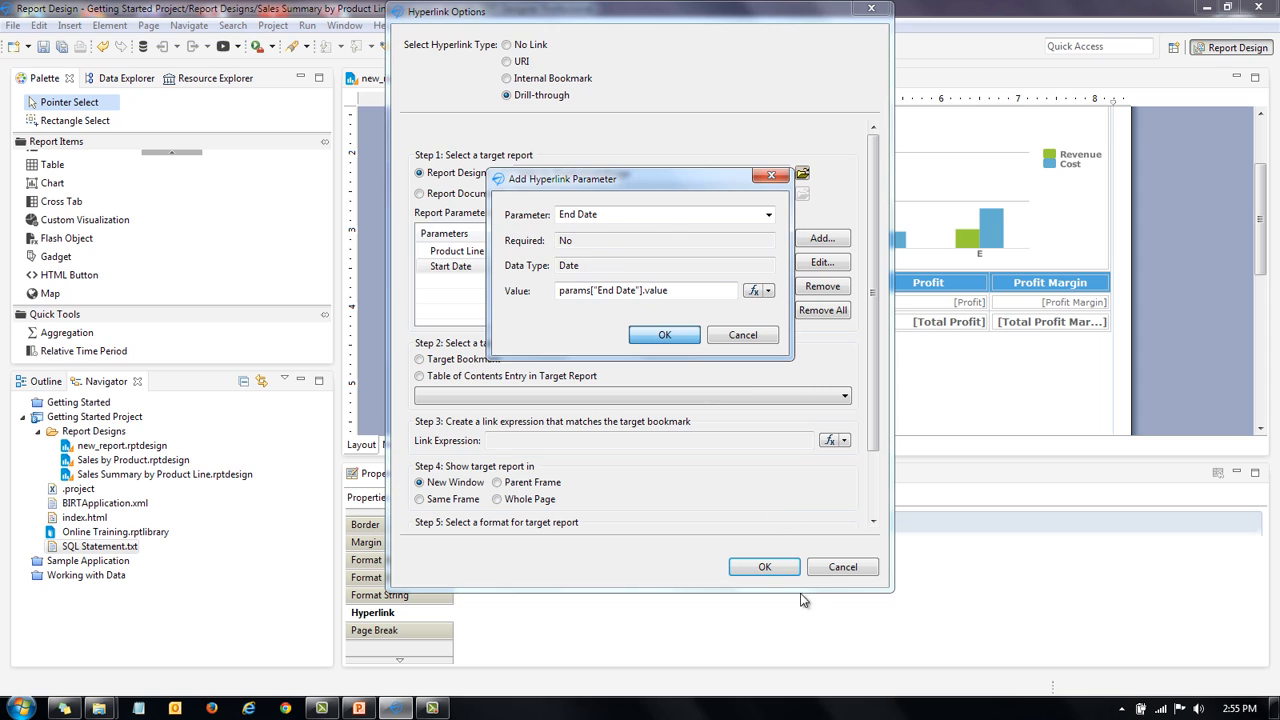
pyautogui.click(678, 335)
pyautogui.click(764, 570)
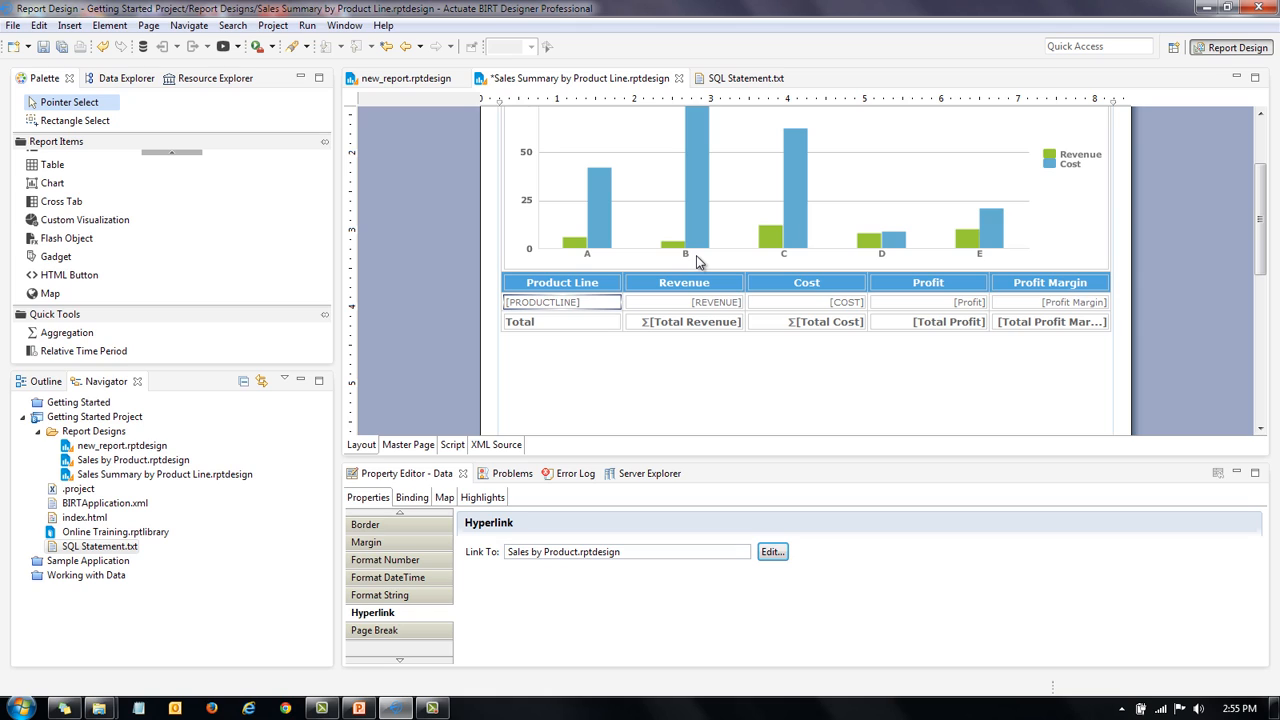
# Save the report design and run it in the web viewer with Start Date 1/1/2013 and End Date 9/30/2015.
pyautogui.click(1261, 208)
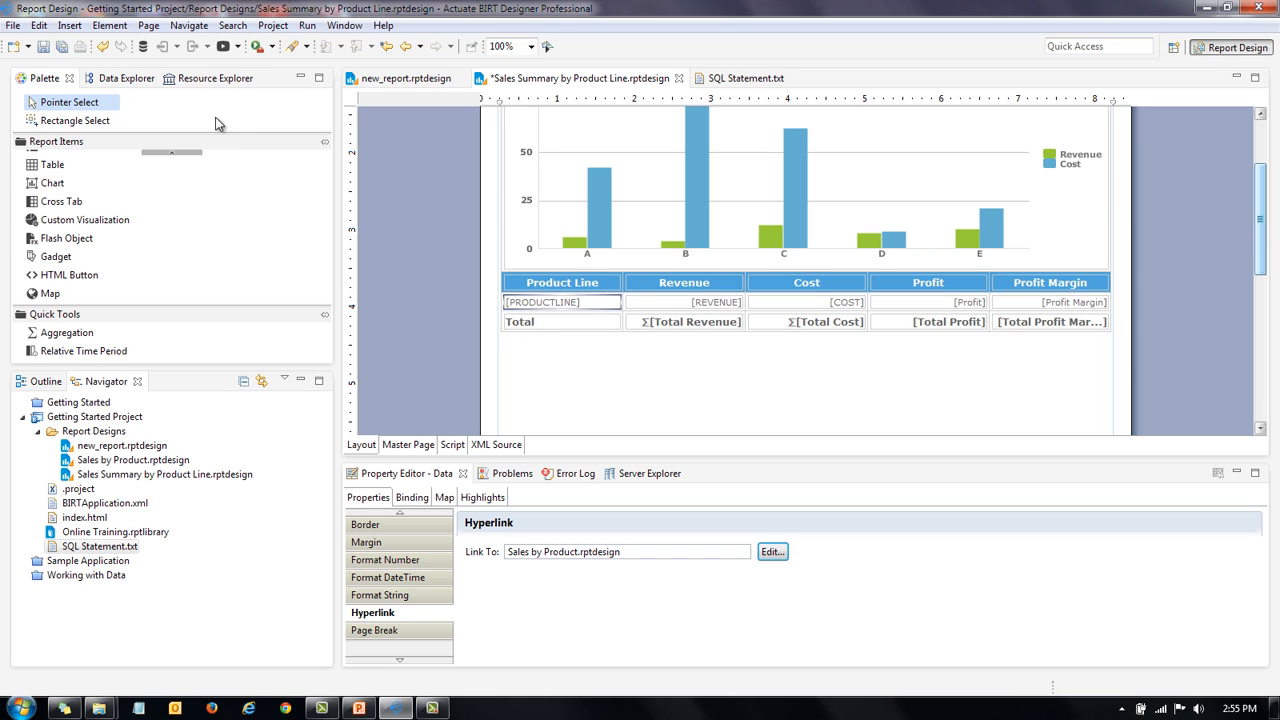
pyautogui.click(66, 47)
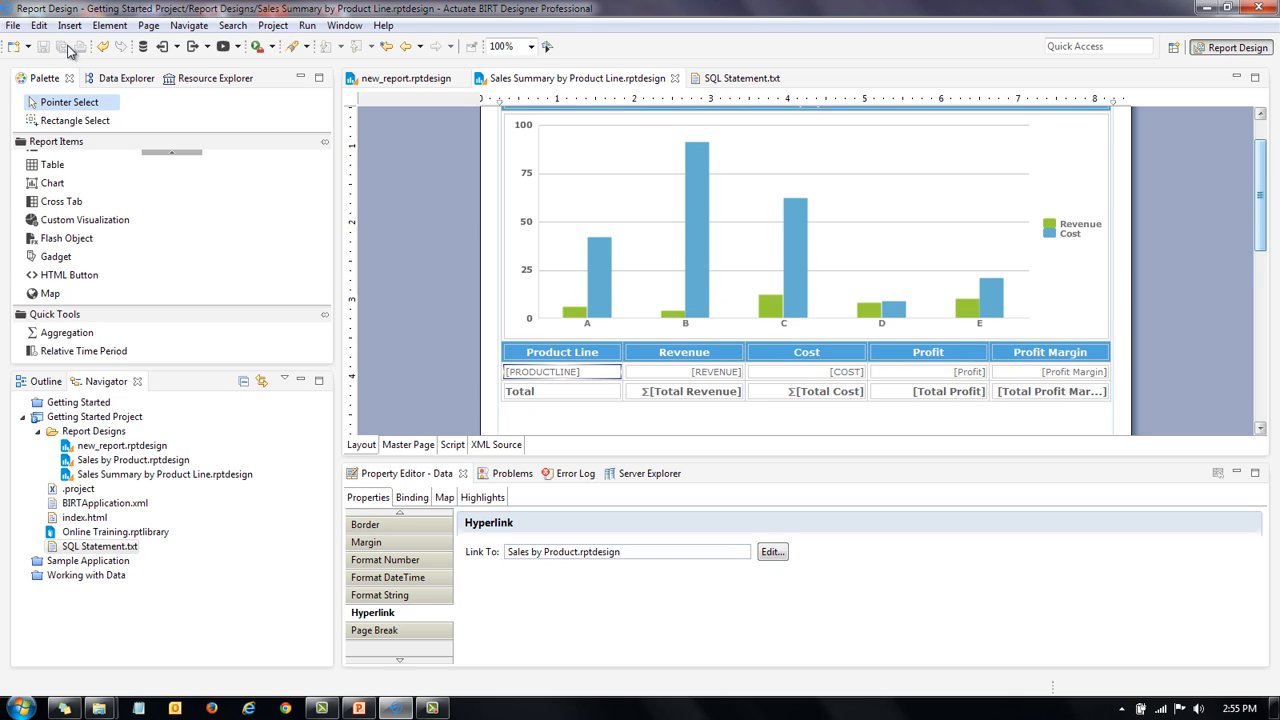
pyautogui.click(223, 46)
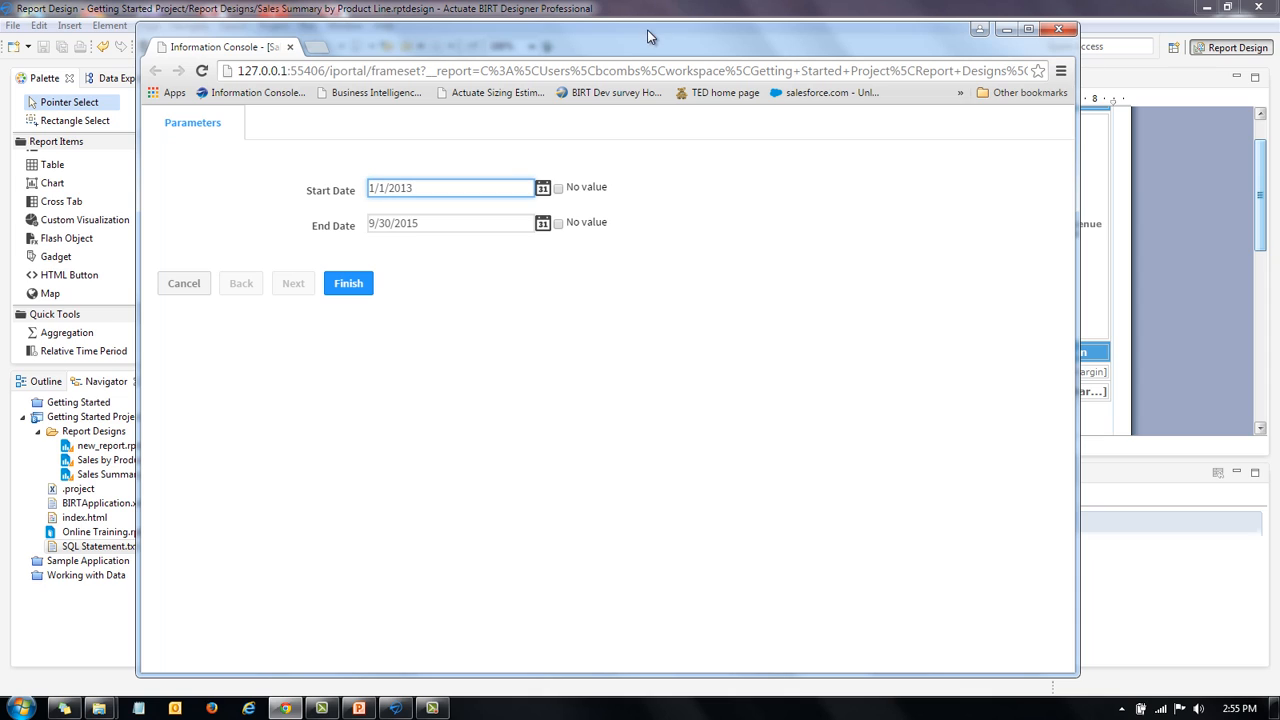
pyautogui.click(352, 285)
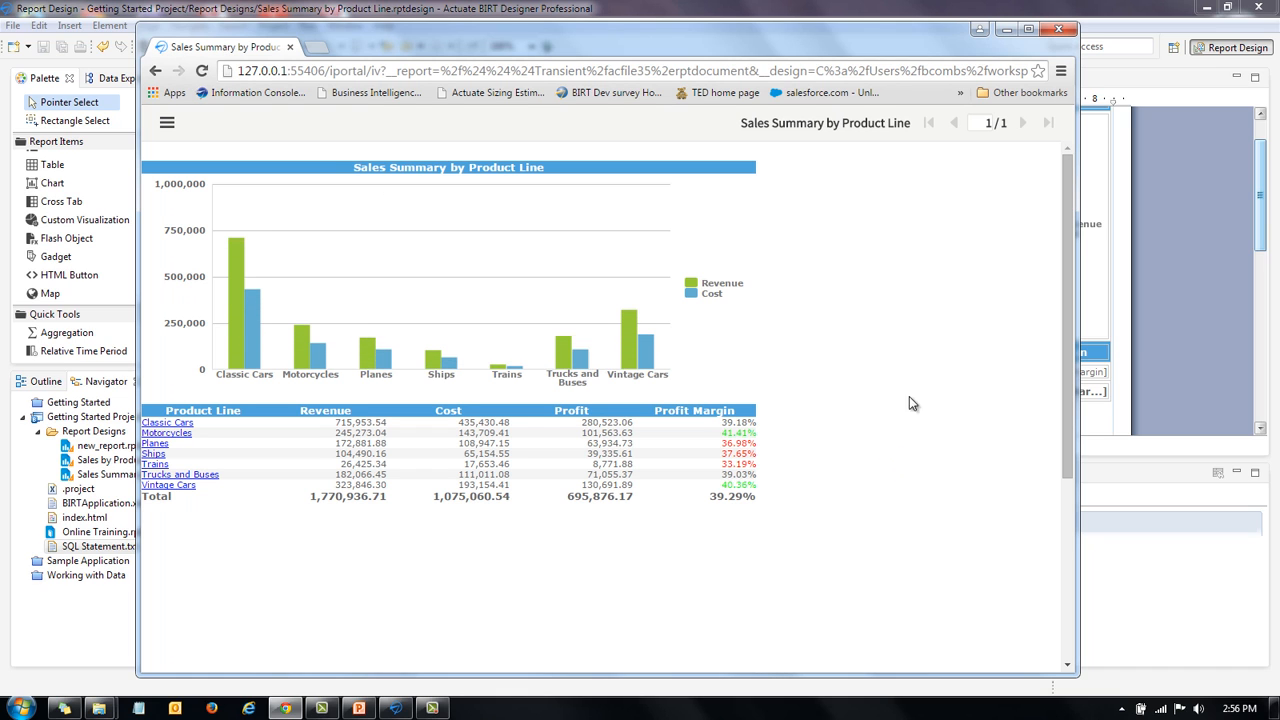
# Enable interactivity in the viewed report and sort the table by Profit Margin, first ascending and finally descending.
pyautogui.click(166, 123)
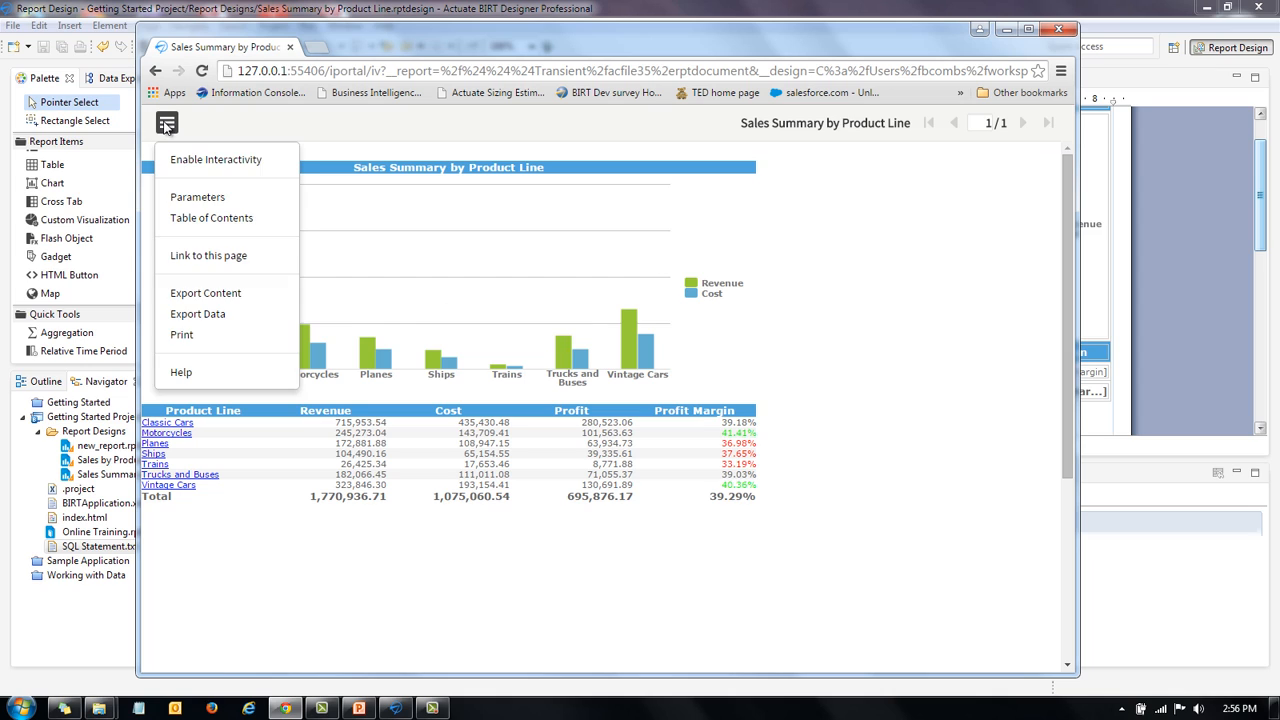
pyautogui.click(214, 160)
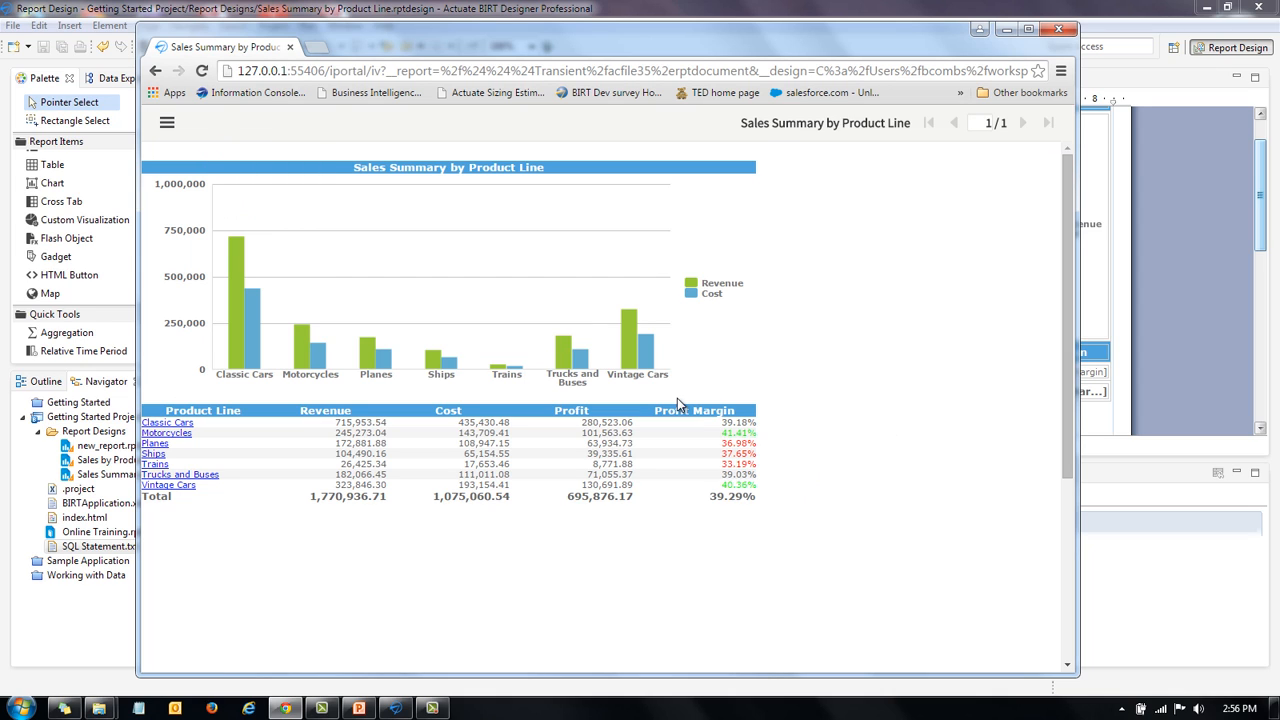
pyautogui.click(709, 410)
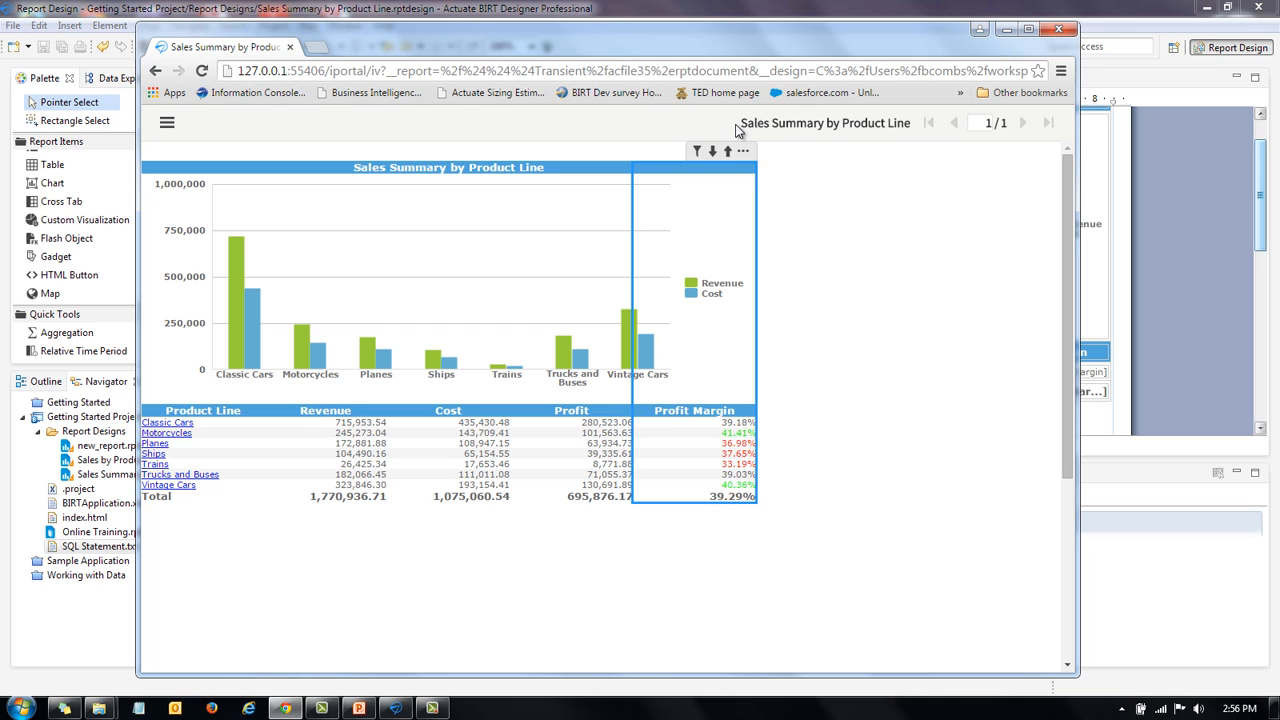
pyautogui.click(726, 152)
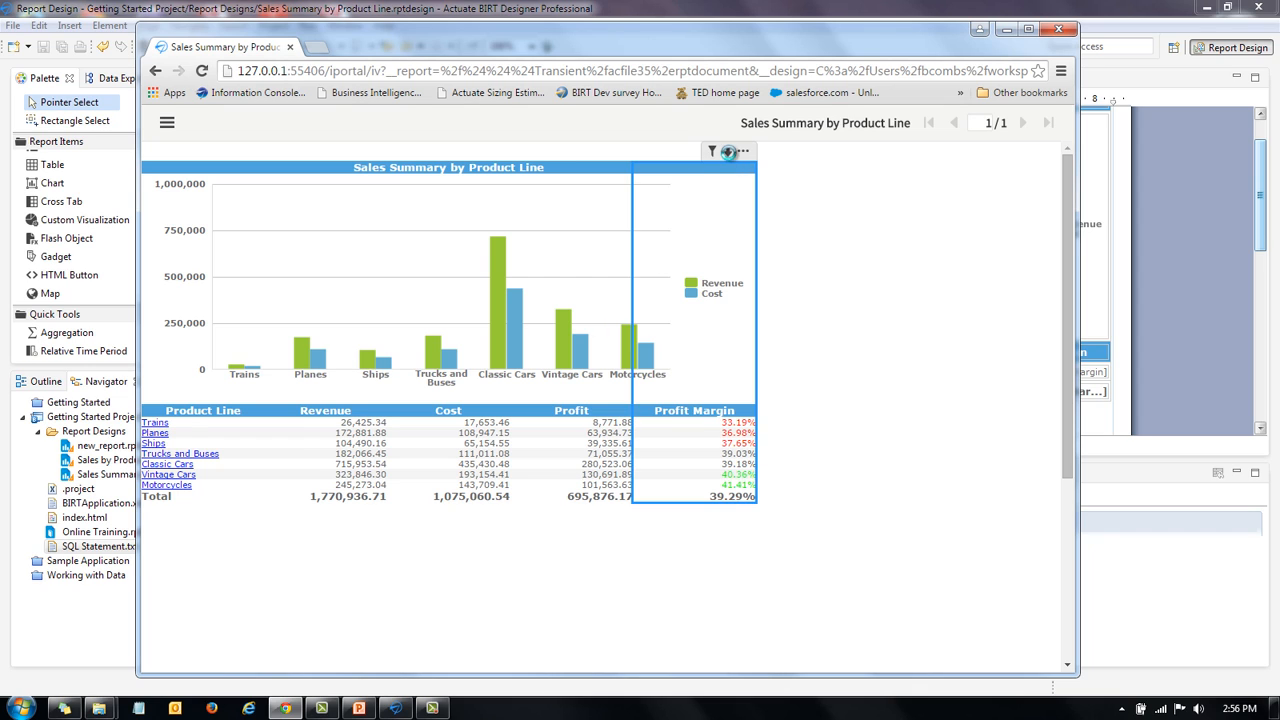
pyautogui.click(729, 154)
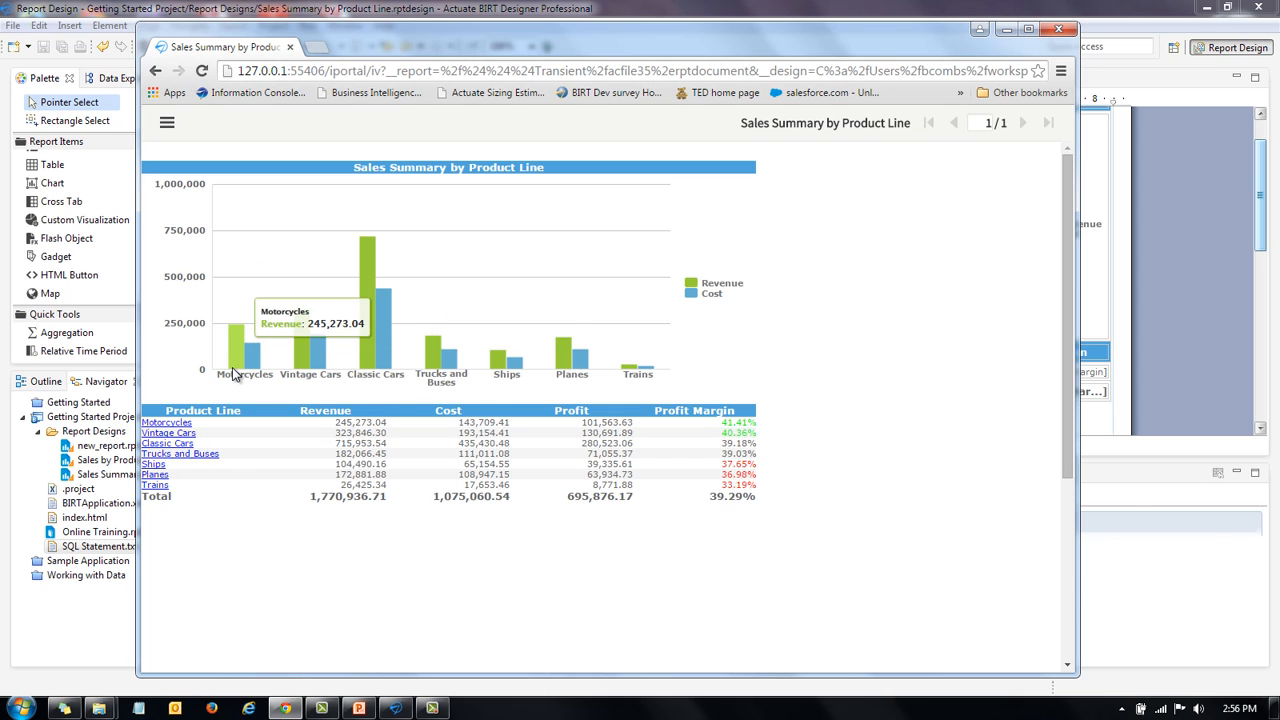
# Follow the Motorcycles drill-through link in the Product Line column to open its Sales by Product report.
pyautogui.click(163, 425)
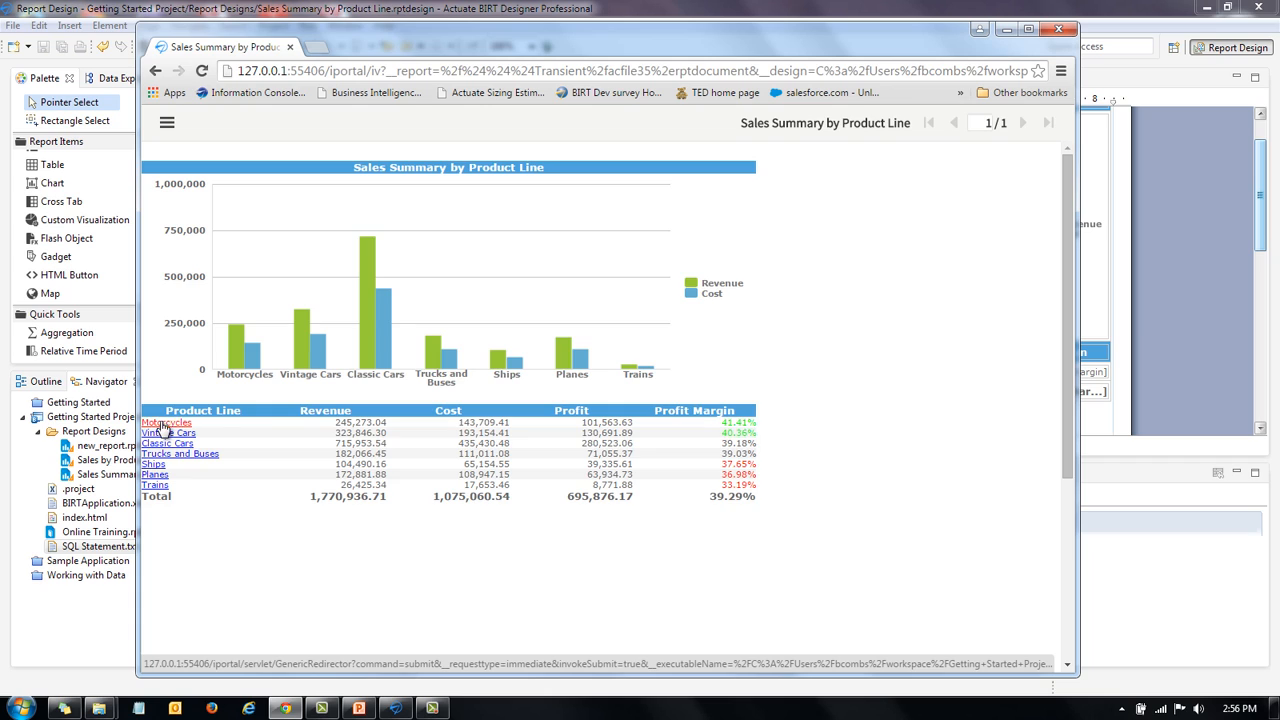